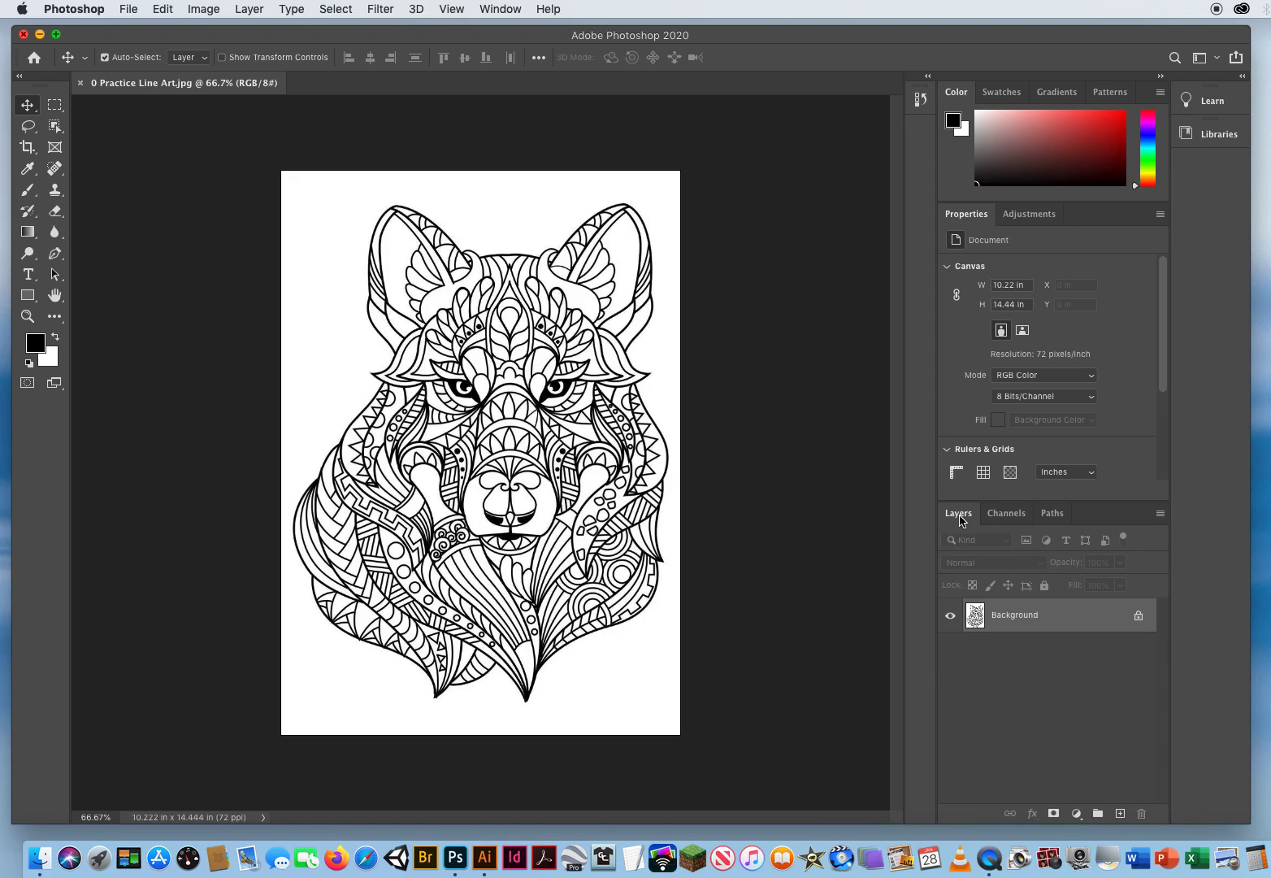
# - Detach the Layers panel so it floats beside the artwork, and extend its height
pyautogui.moveTo(960, 521); pyautogui.dragTo(824, 199)
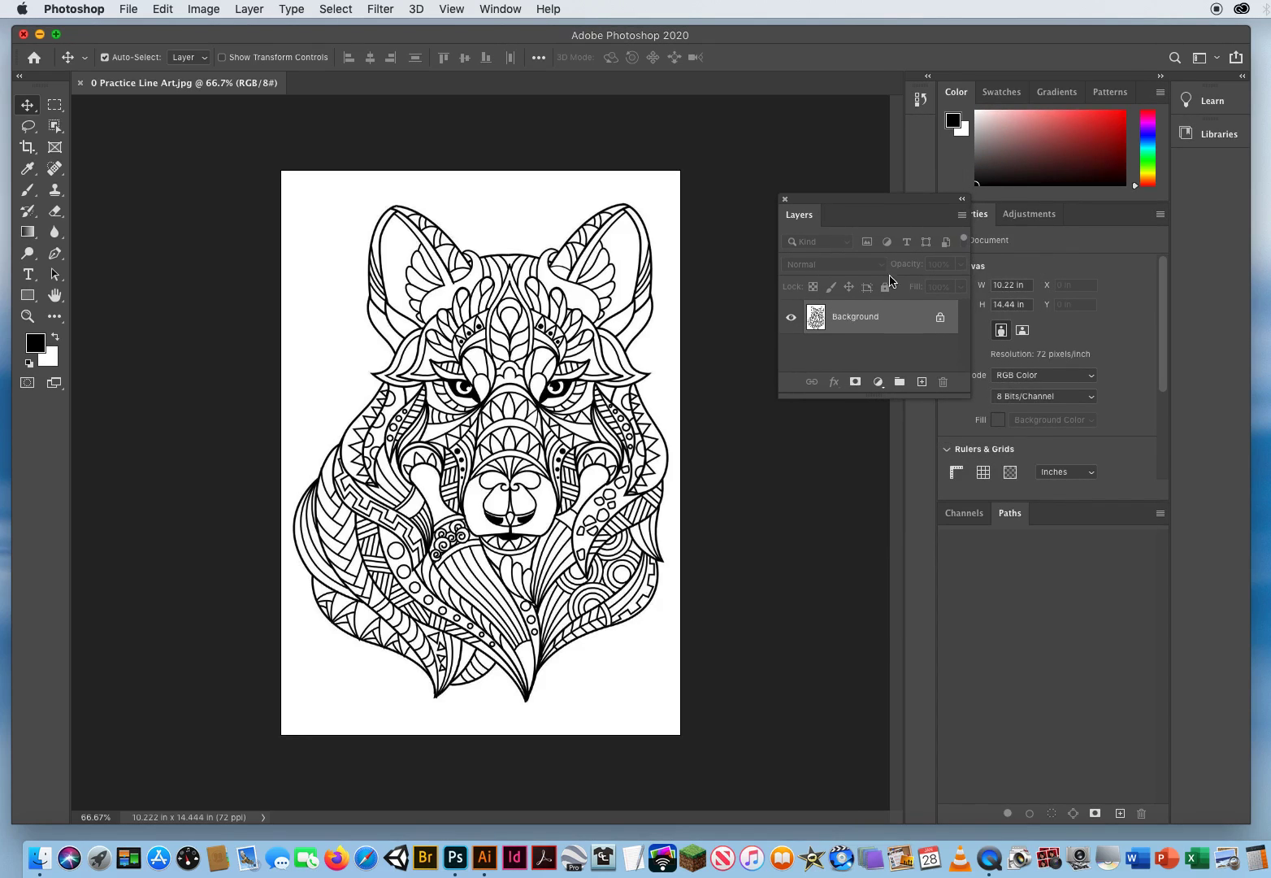
pyautogui.moveTo(881, 397); pyautogui.dragTo(874, 778)
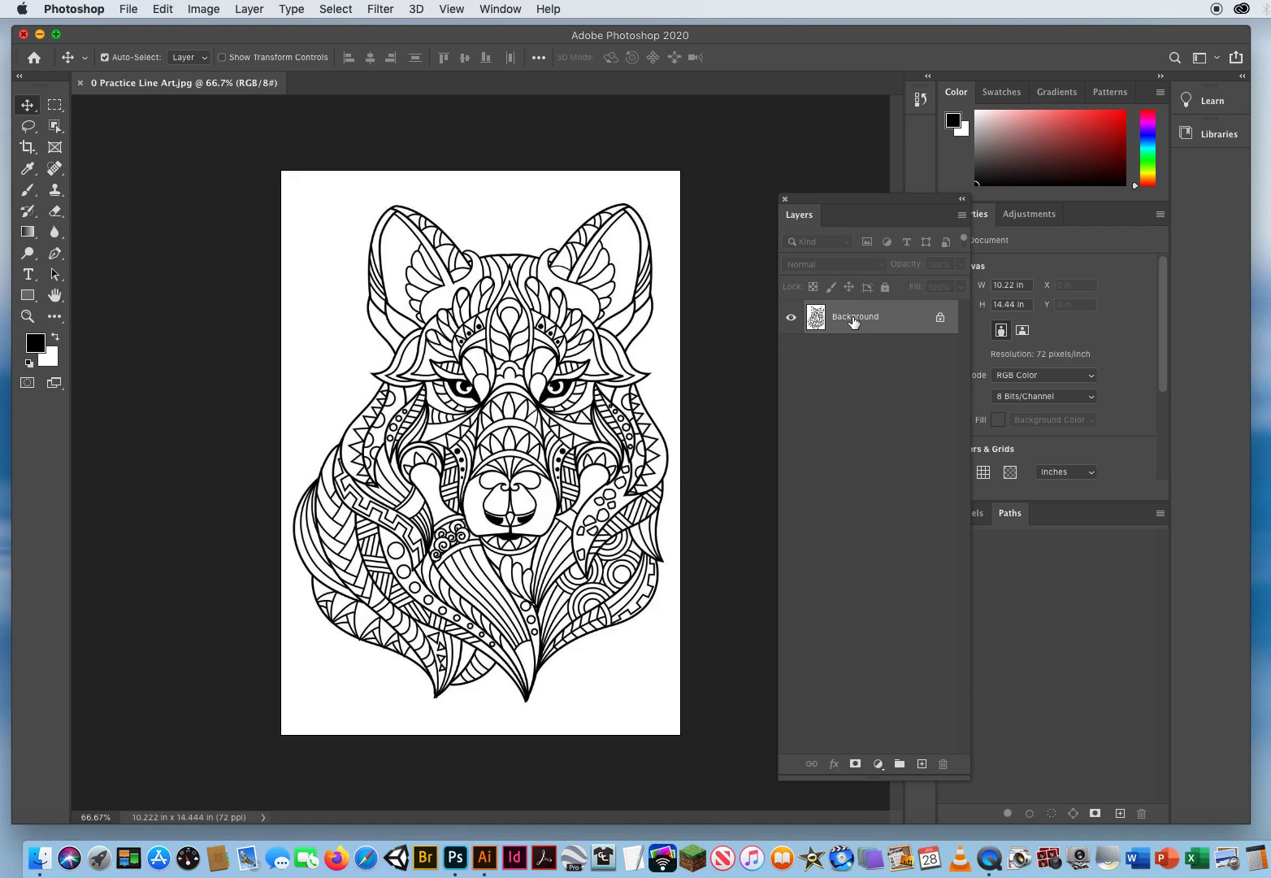
# - Convert the locked Background into a regular layer named "Line Art" and slightly shorten the floating Layers panel
pyautogui.doubleClick(853, 319)
pyautogui.moveTo(749, 378); pyautogui.dragTo(678, 422)
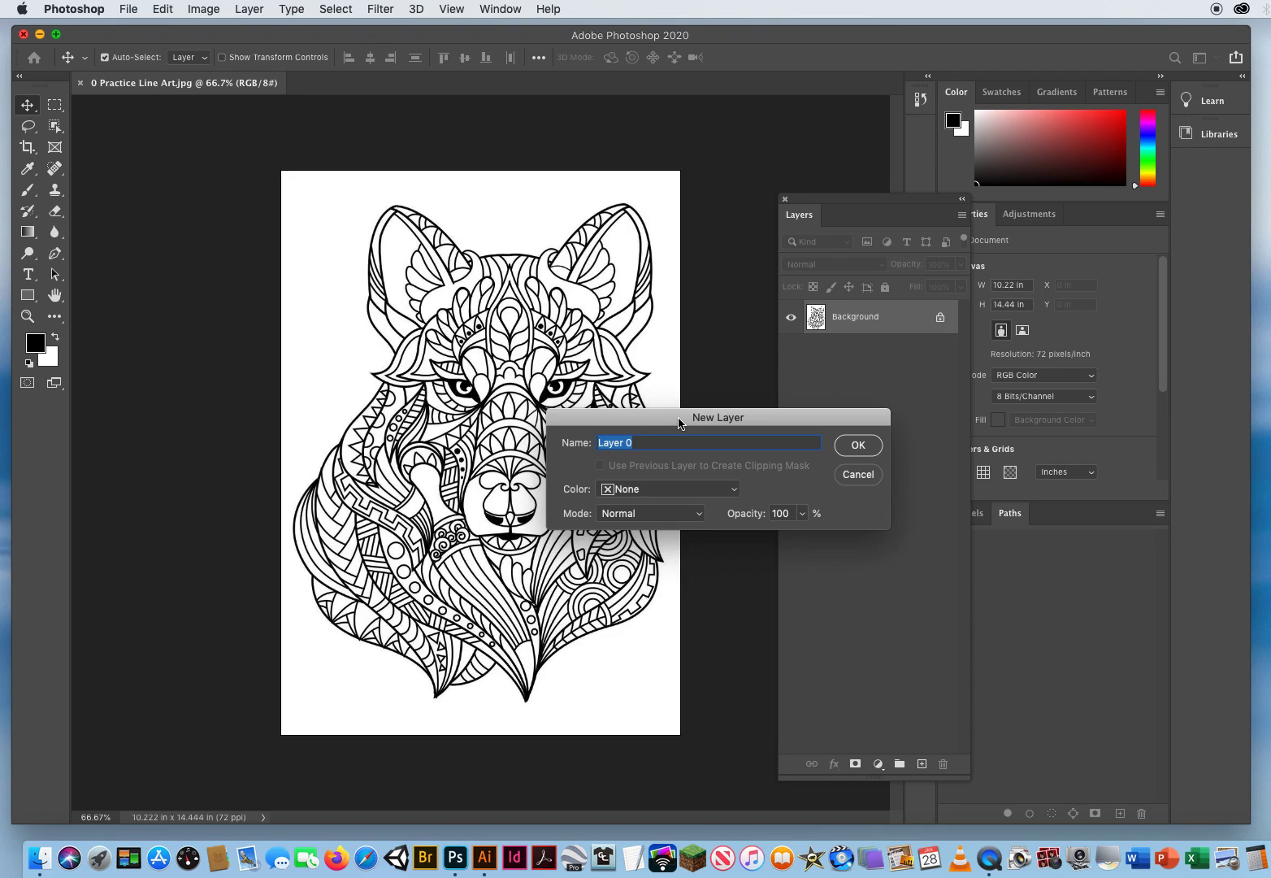
pyautogui.write('Line Art')
pyautogui.click(857, 445)
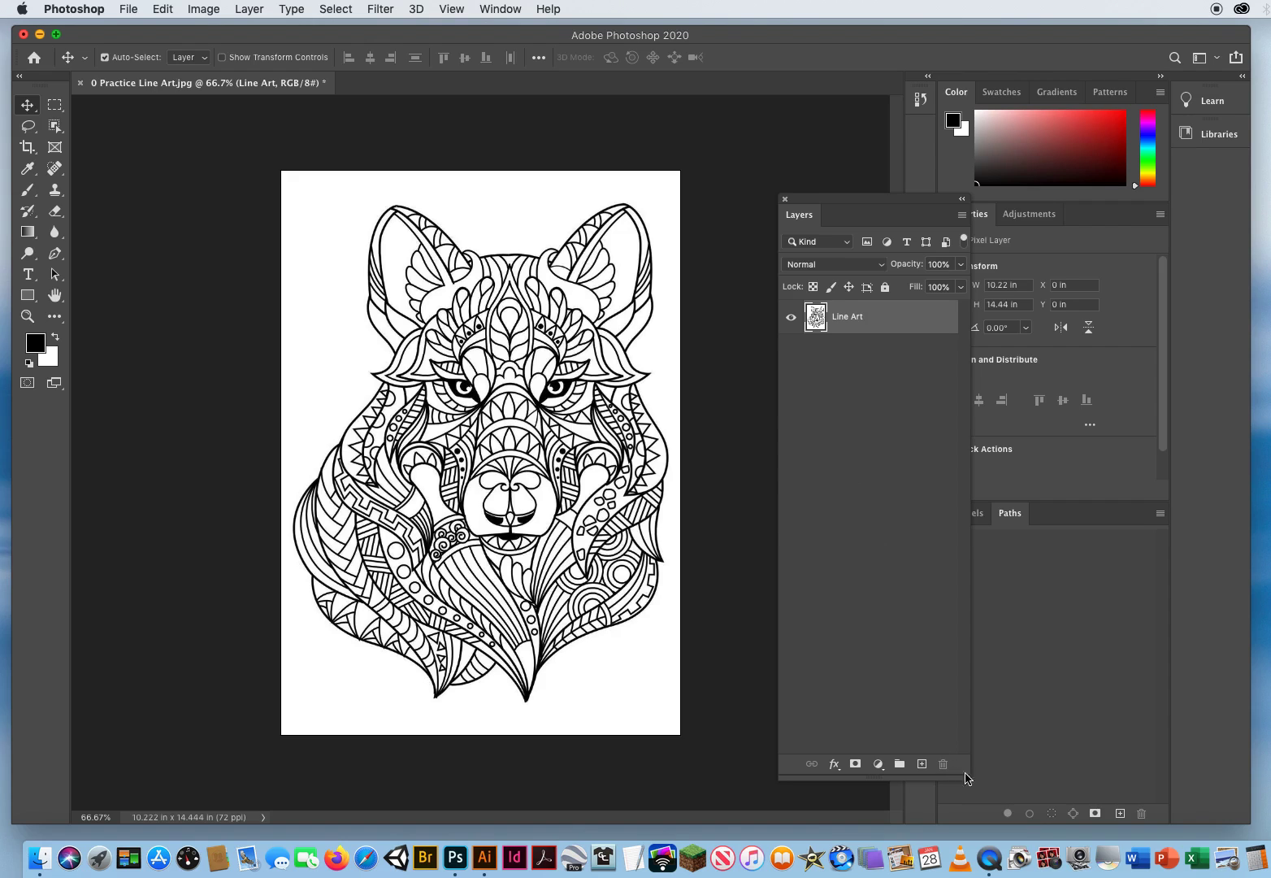
pyautogui.moveTo(968, 778); pyautogui.dragTo(967, 741)
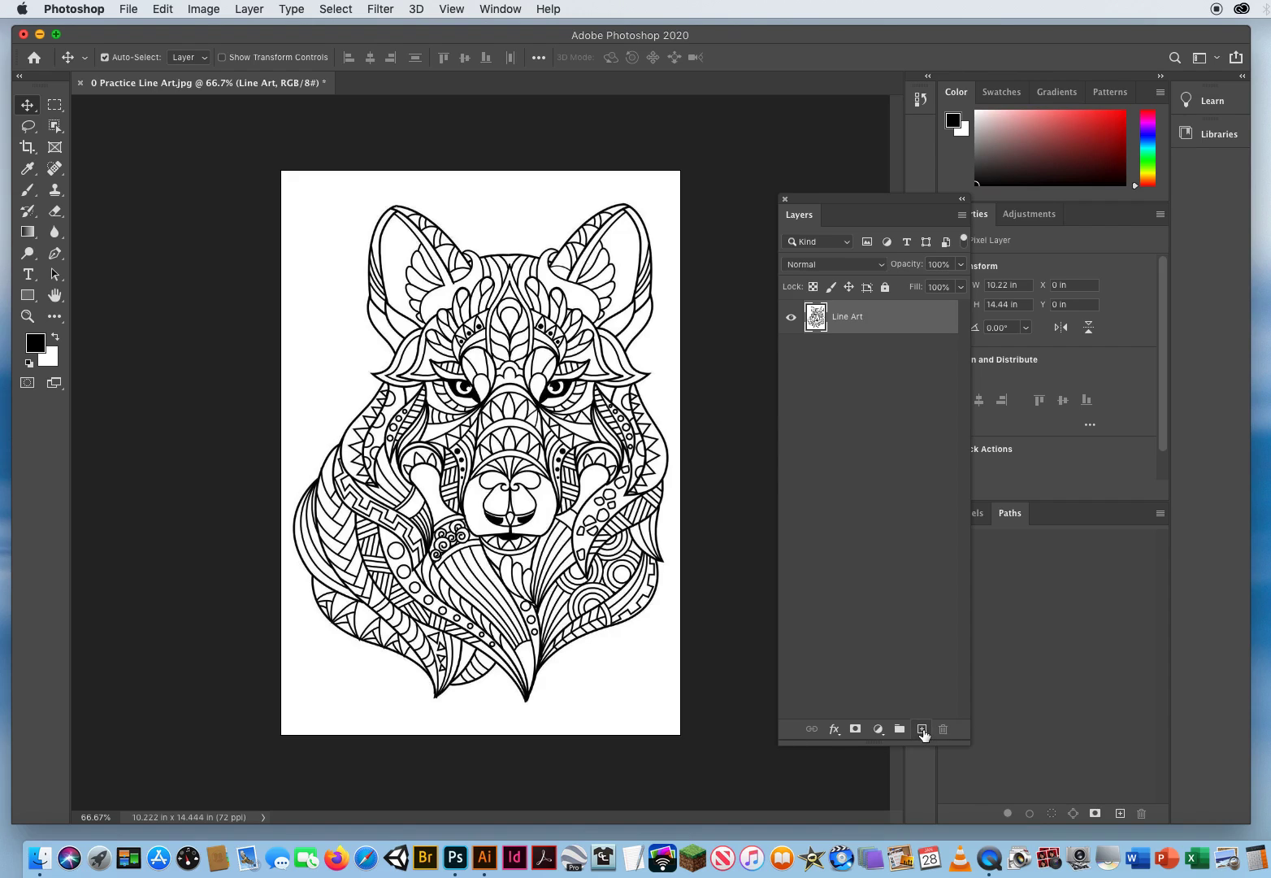
# - Add a new layer above Line Art and name it "Pink Ears"
pyautogui.click(923, 729)
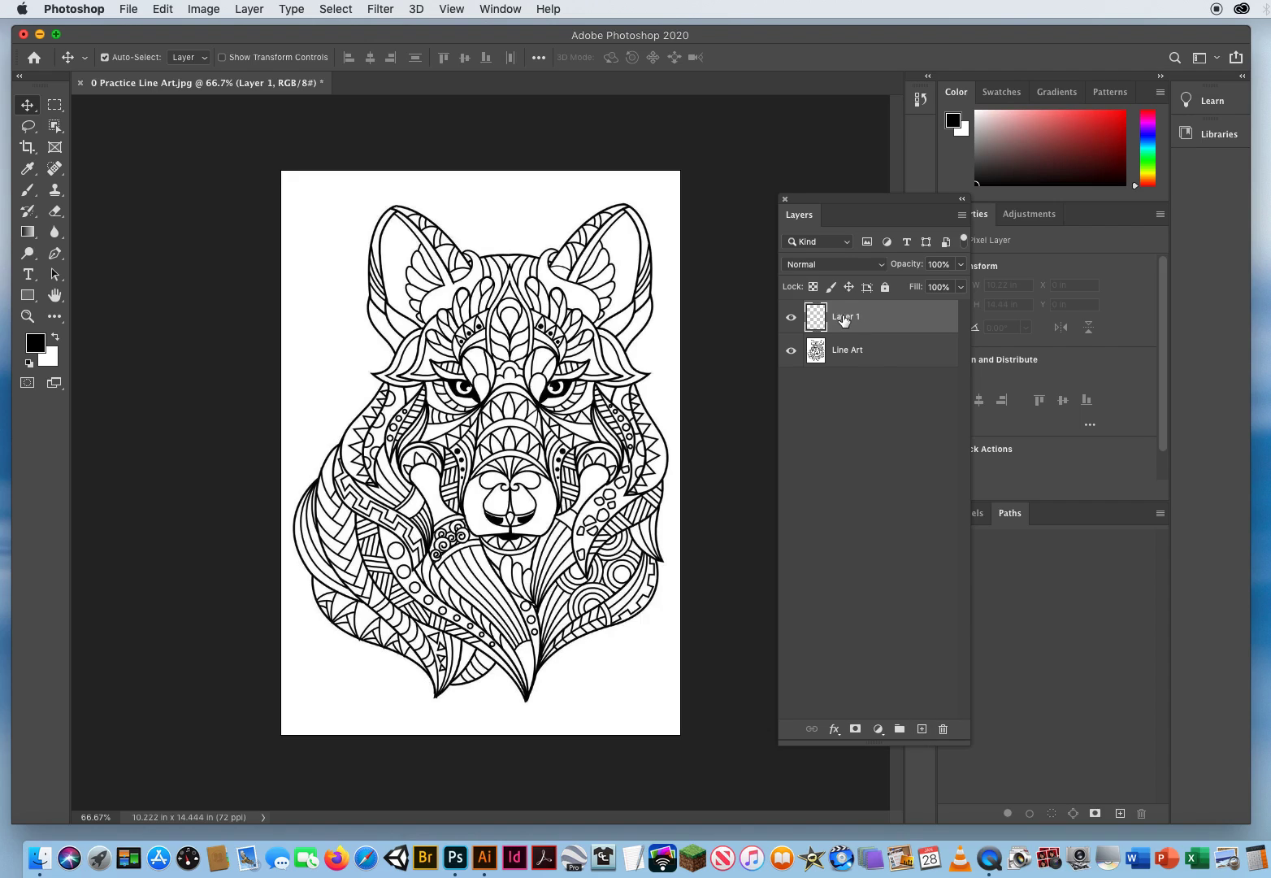
pyautogui.doubleClick(845, 318)
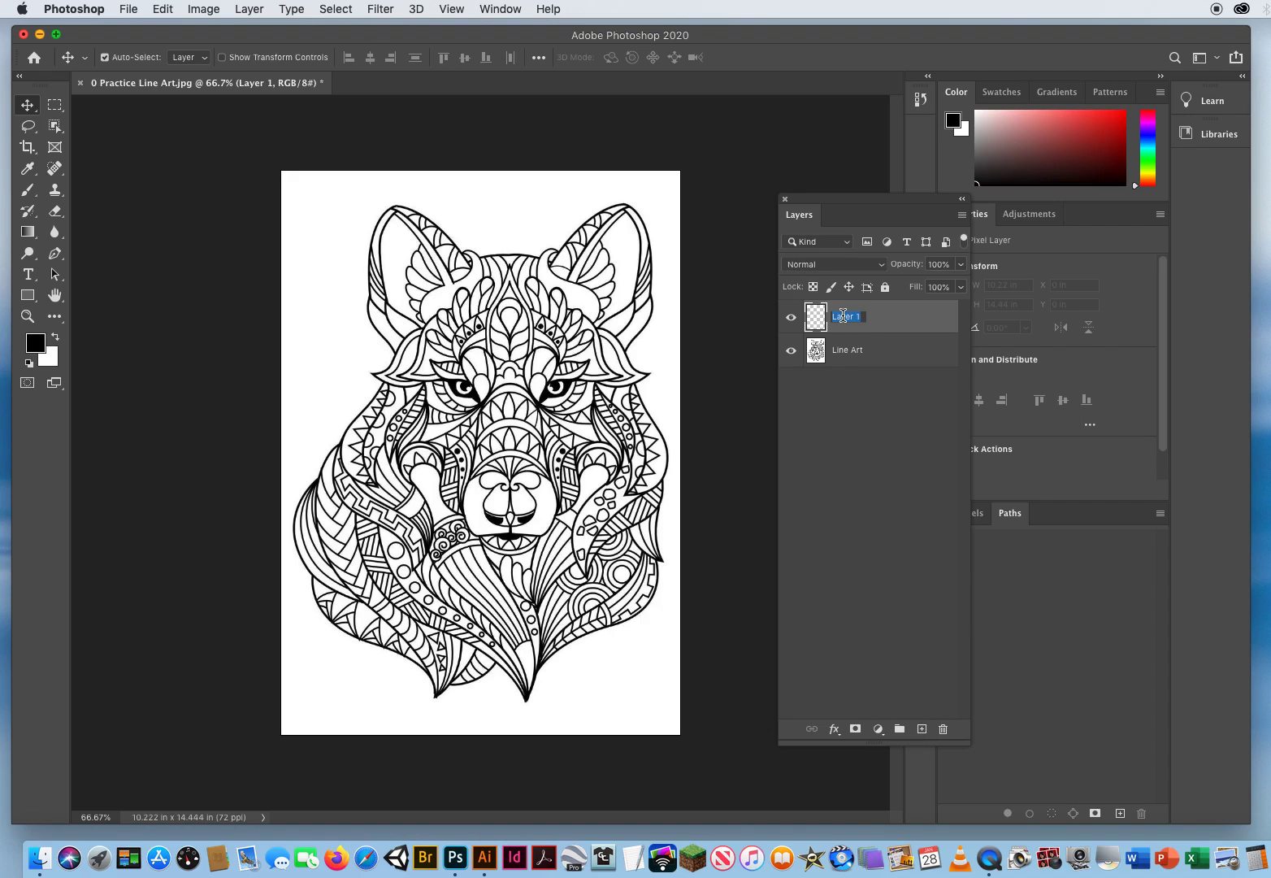
pyautogui.write('Pink Ears')
pyautogui.press('Return')
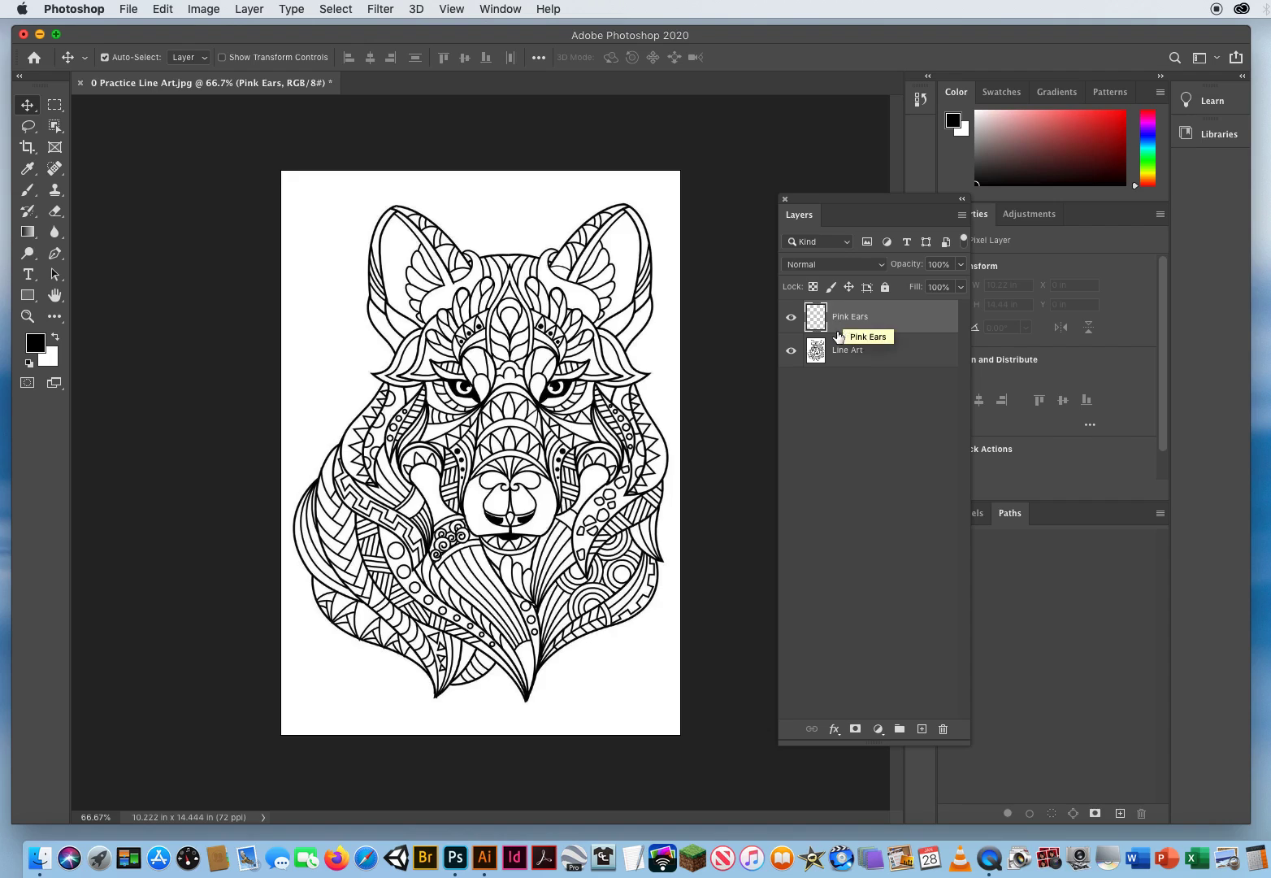
# - Set the foreground color to a light pink, f1a1c3
pyautogui.click(36, 346)
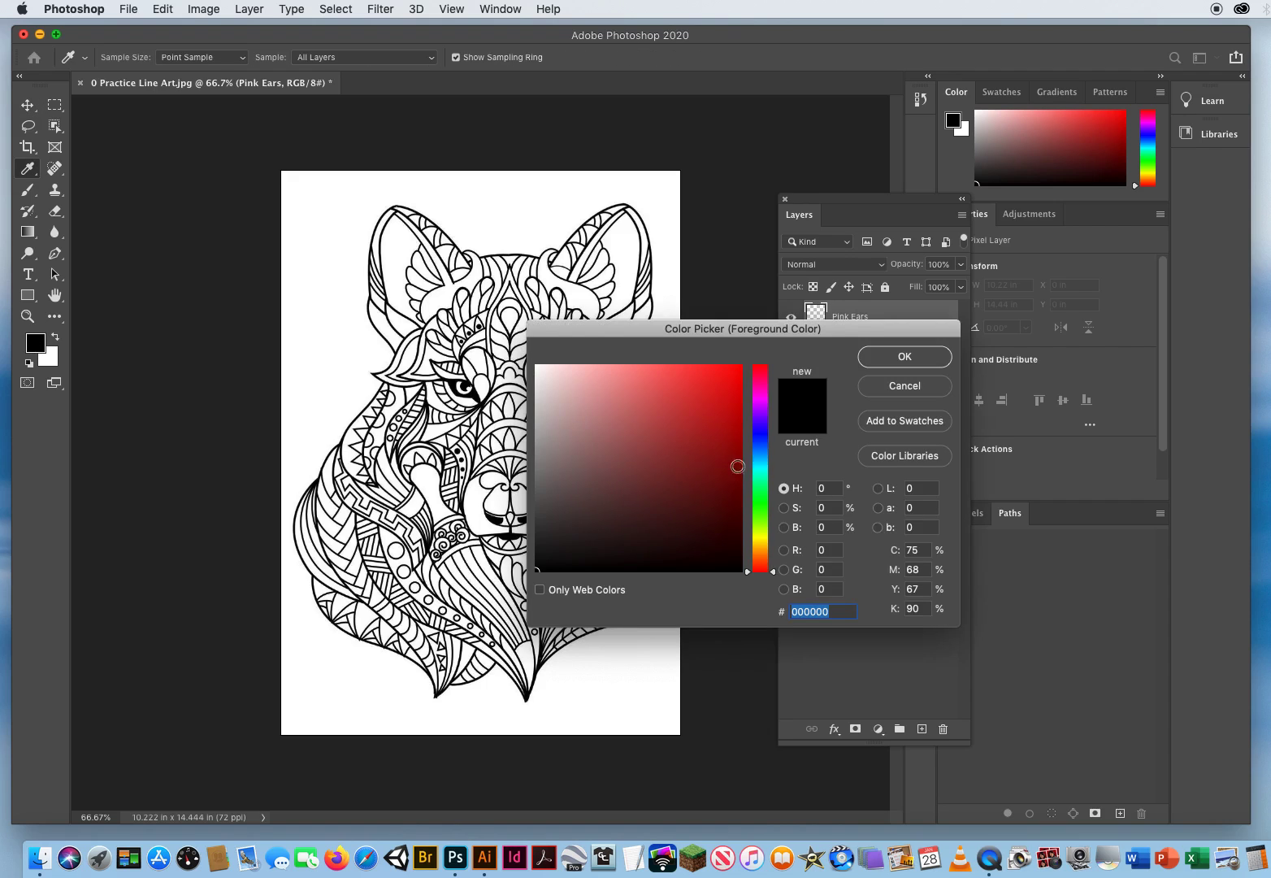
pyautogui.moveTo(764, 560); pyautogui.dragTo(764, 382)
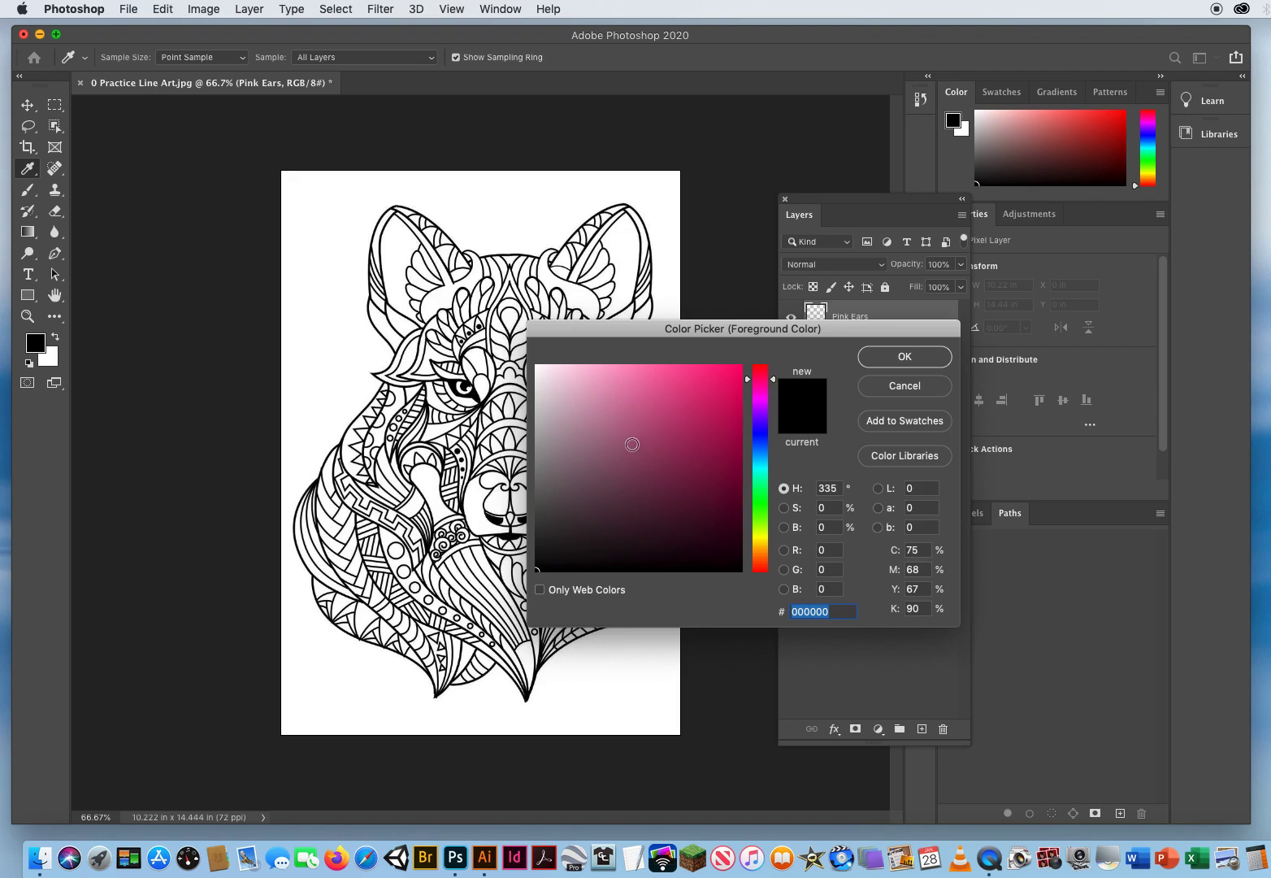
pyautogui.moveTo(633, 444)
pyautogui.mouseDown()
pyautogui.moveTo(534, 363)
pyautogui.moveTo(740, 365)
pyautogui.moveTo(719, 396)
pyautogui.moveTo(704, 528)
pyautogui.moveTo(624, 377)
pyautogui.moveTo(605, 375)
pyautogui.mouseUp()
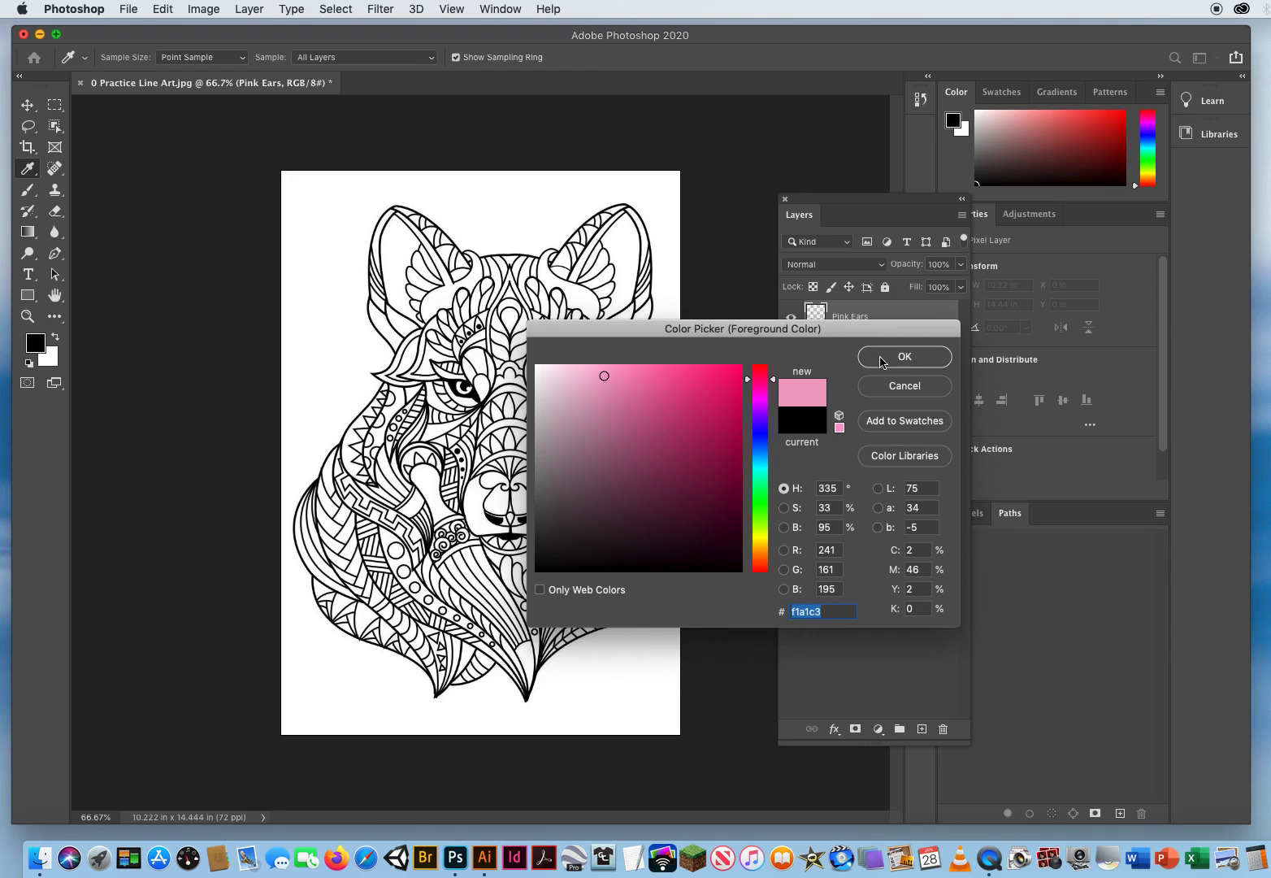
pyautogui.click(883, 358)
pyautogui.press('v')
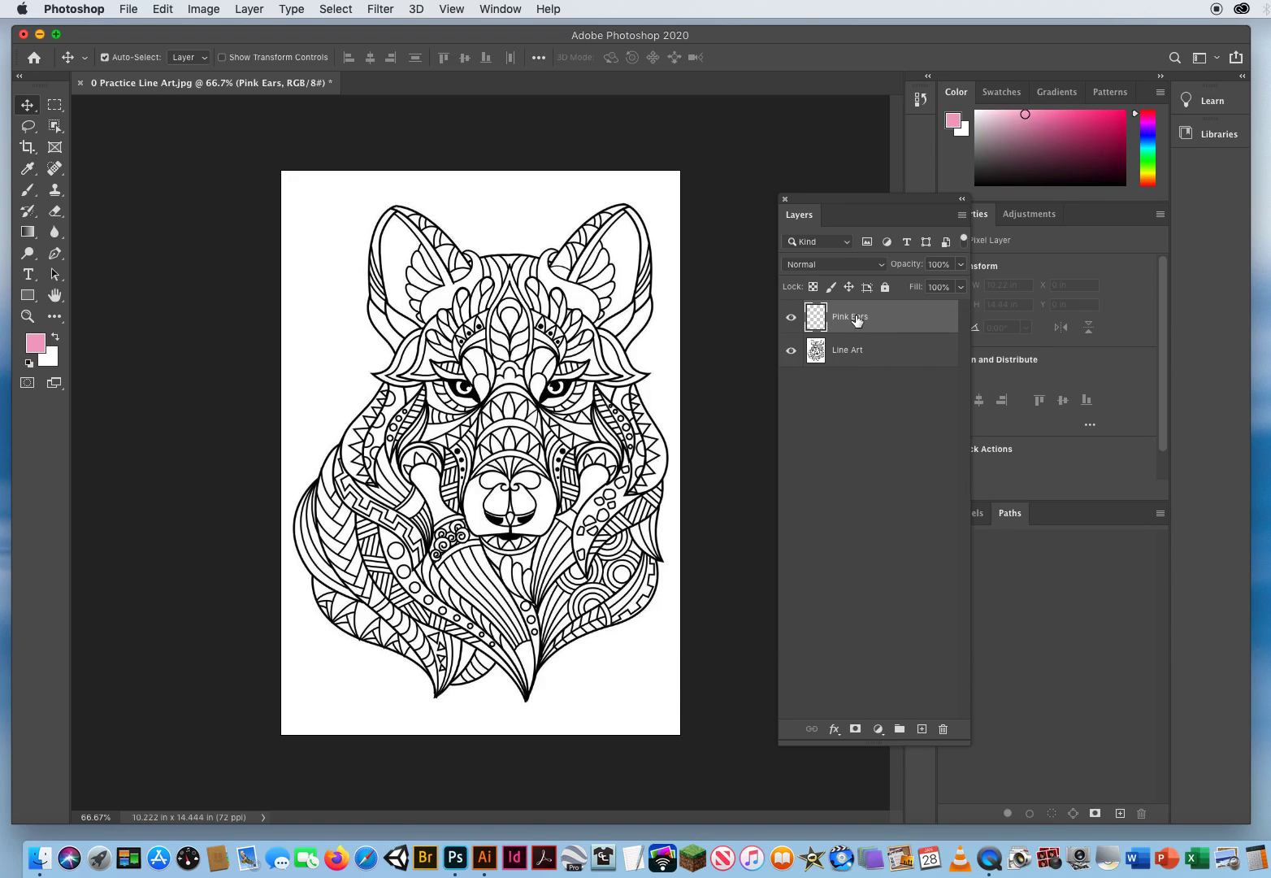
# - Set up the Brush tool with a hard edge and a diameter of 105 px
pyautogui.click(28, 194)
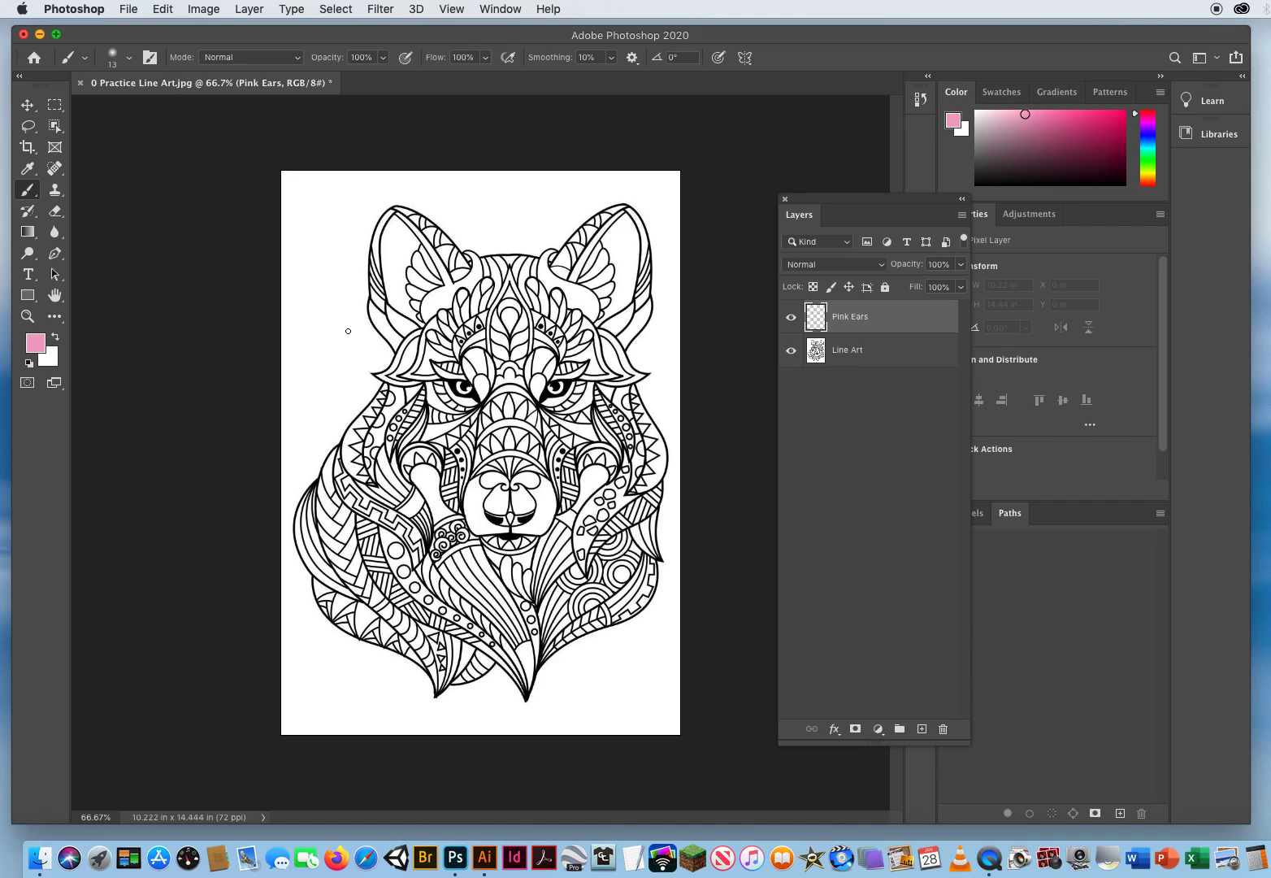
pyautogui.moveTo(348, 331)
pyautogui.mouseDown()
pyautogui.moveTo(549, 332)
pyautogui.moveTo(382, 339)
pyautogui.moveTo(399, 339)
pyautogui.moveTo(384, 402)
pyautogui.moveTo(372, 666)
pyautogui.moveTo(397, 718)
pyautogui.moveTo(385, 491)
pyautogui.mouseUp()
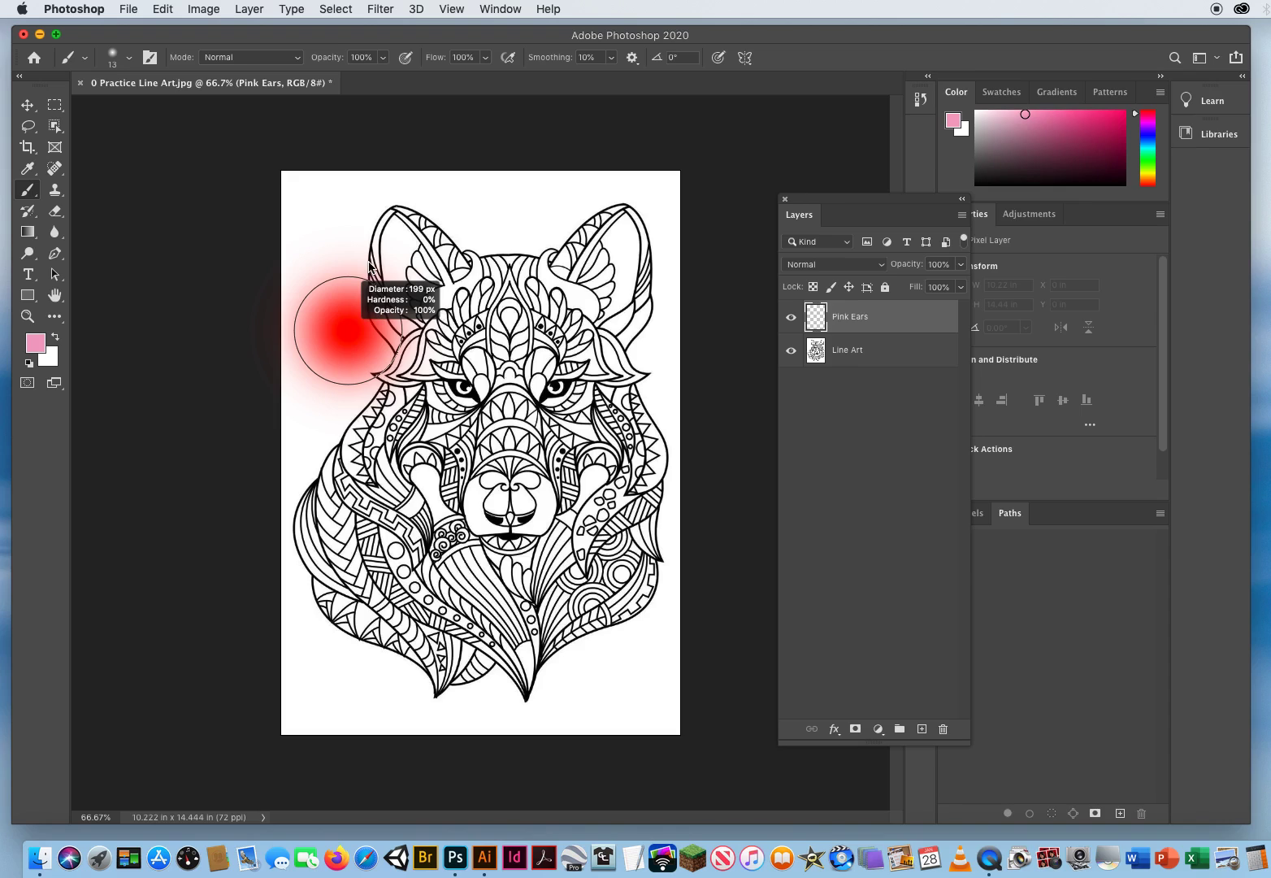
pyautogui.moveTo(369, 266)
pyautogui.mouseDown()
pyautogui.moveTo(368, 317)
pyautogui.moveTo(363, 300)
pyautogui.moveTo(584, 318)
pyautogui.moveTo(406, 313)
pyautogui.moveTo(487, 325)
pyautogui.moveTo(406, 487)
pyautogui.moveTo(389, 706)
pyautogui.moveTo(353, 256)
pyautogui.mouseUp()
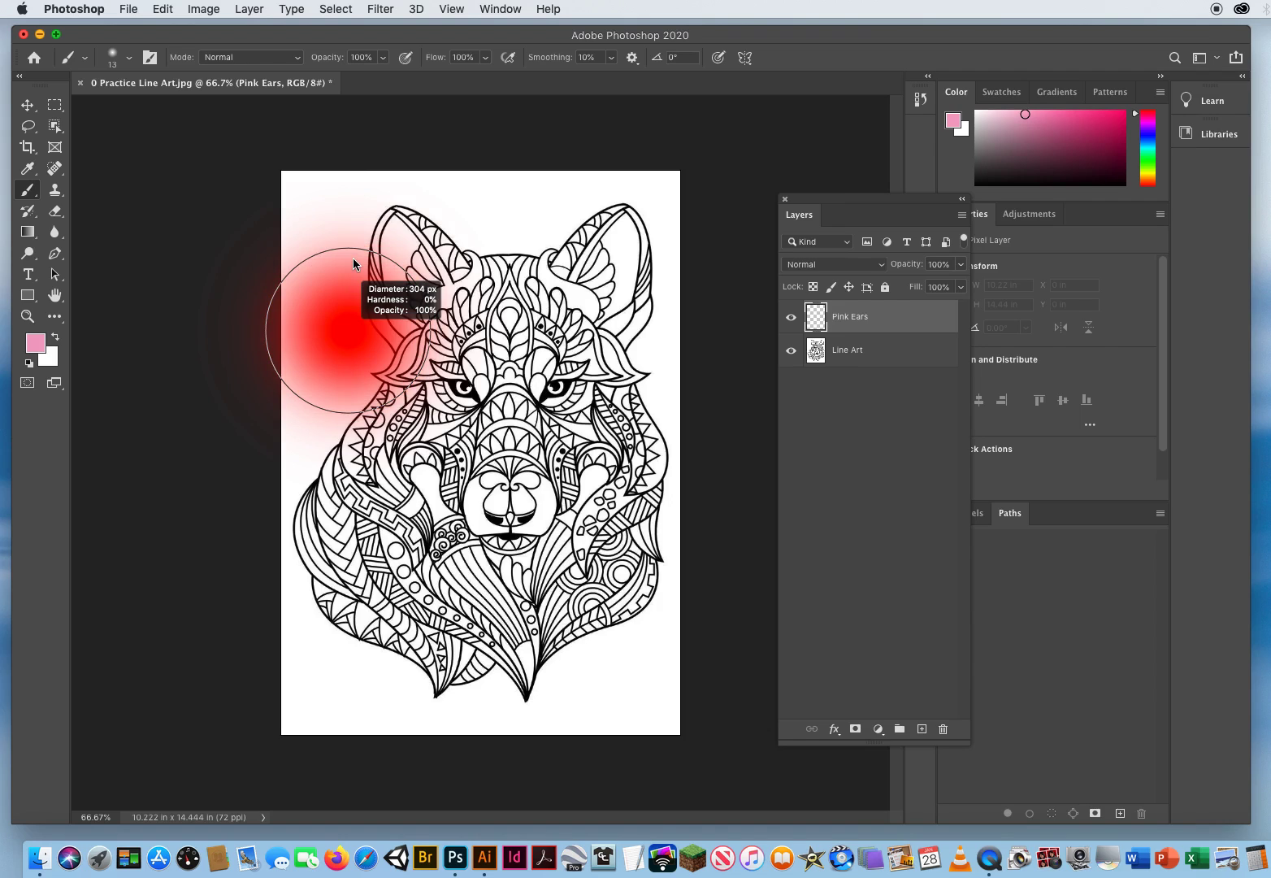
pyautogui.moveTo(353, 258); pyautogui.dragTo(357, 650)
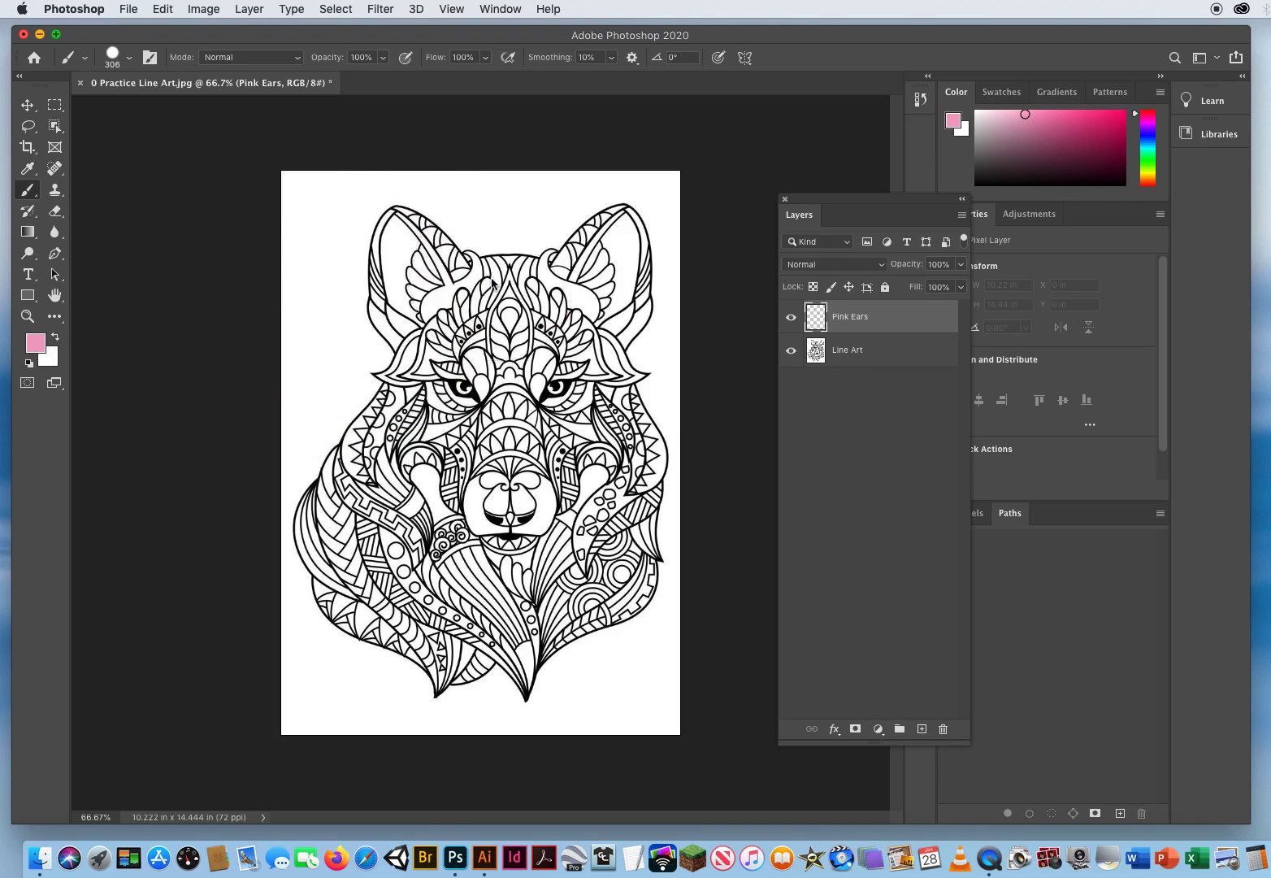
pyautogui.moveTo(496, 278); pyautogui.dragTo(439, 282)
# - Test broad pink strokes across the wolf on Pink Ears with that layer moved below Line Art, and delete the layer
pyautogui.moveTo(336, 368)
pyautogui.mouseDown()
pyautogui.moveTo(476, 301)
pyautogui.moveTo(629, 291)
pyautogui.moveTo(396, 393)
pyautogui.moveTo(354, 438)
pyautogui.moveTo(610, 383)
pyautogui.moveTo(372, 559)
pyautogui.moveTo(536, 577)
pyautogui.moveTo(559, 599)
pyautogui.mouseUp()
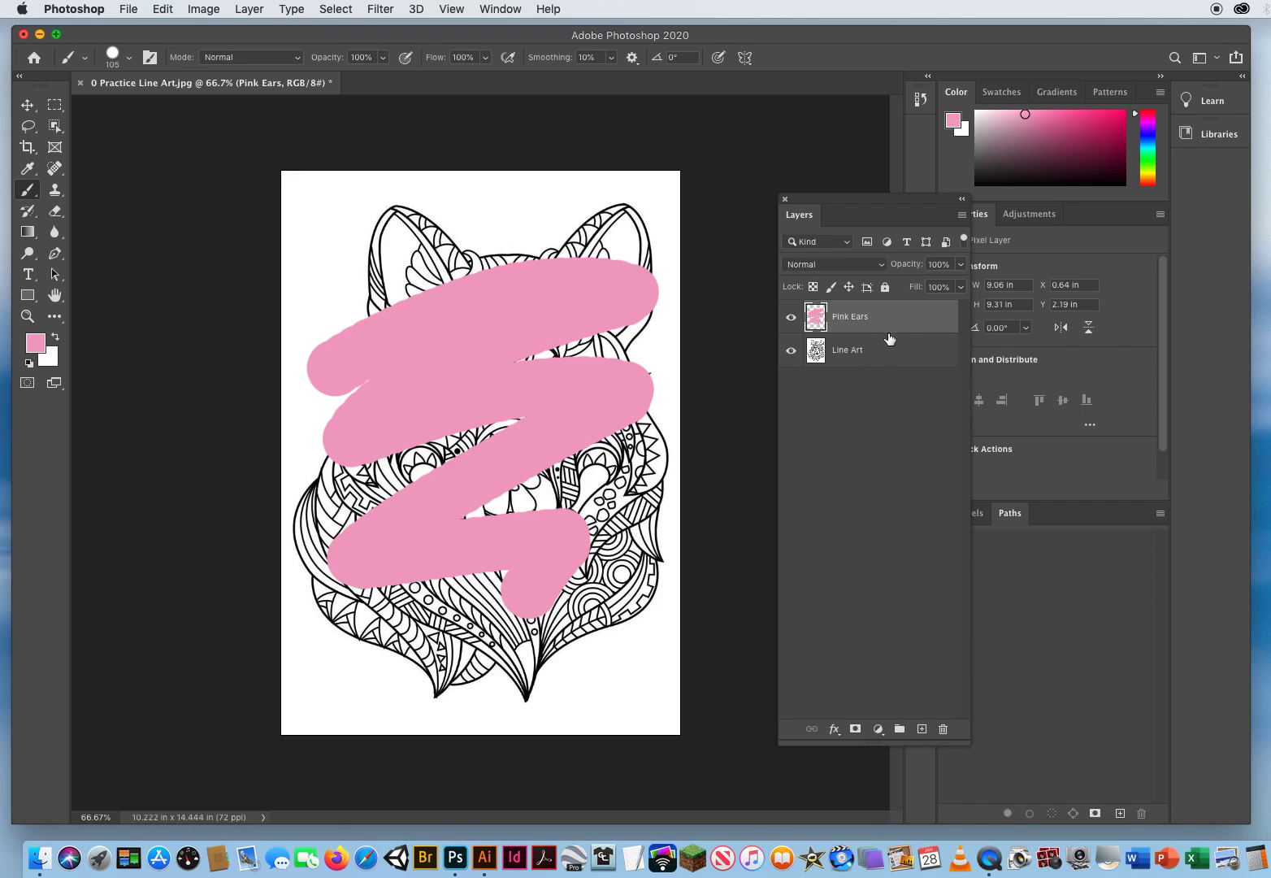
pyautogui.moveTo(889, 322)
pyautogui.mouseDown()
pyautogui.moveTo(874, 374)
pyautogui.moveTo(924, 373)
pyautogui.moveTo(871, 412)
pyautogui.mouseUp()
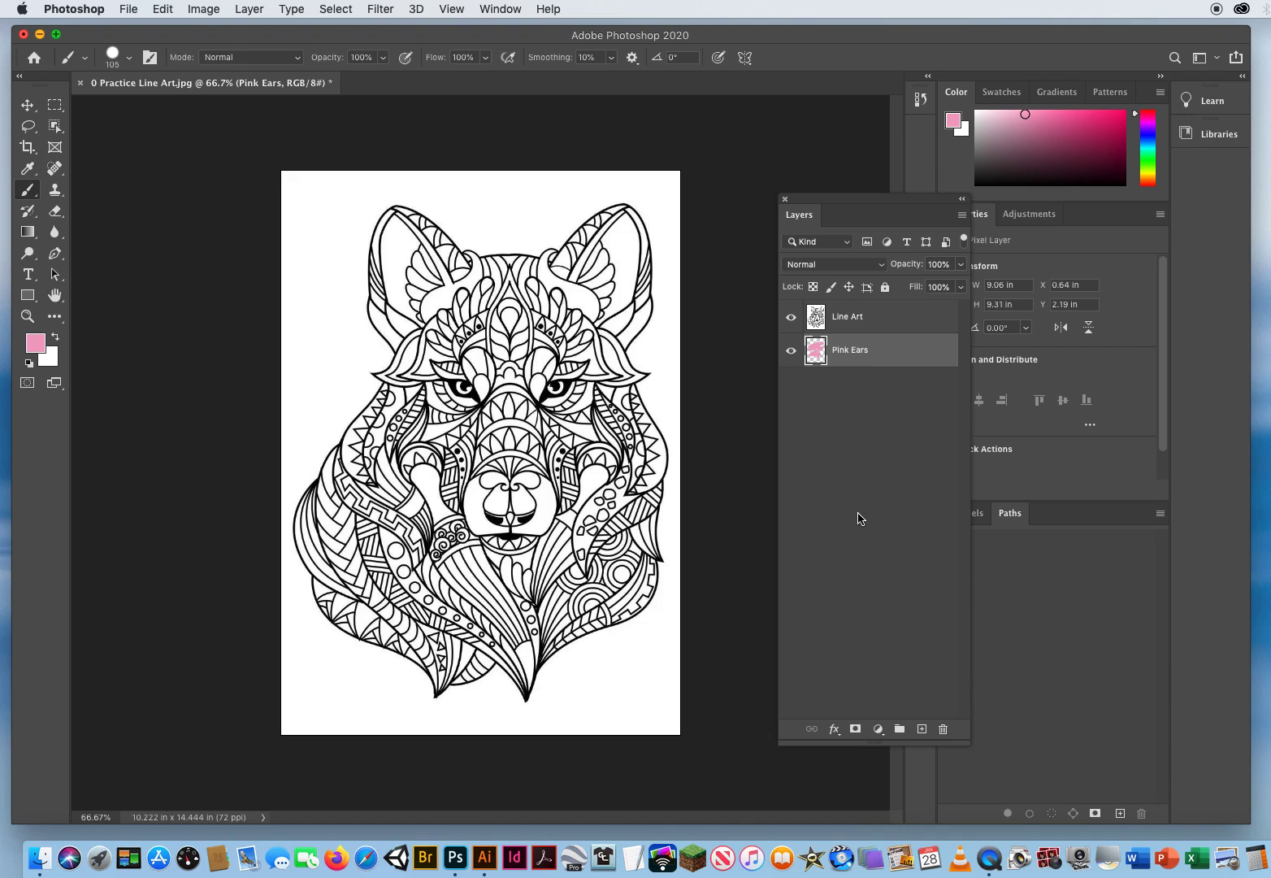
pyautogui.moveTo(850, 350); pyautogui.dragTo(942, 728)
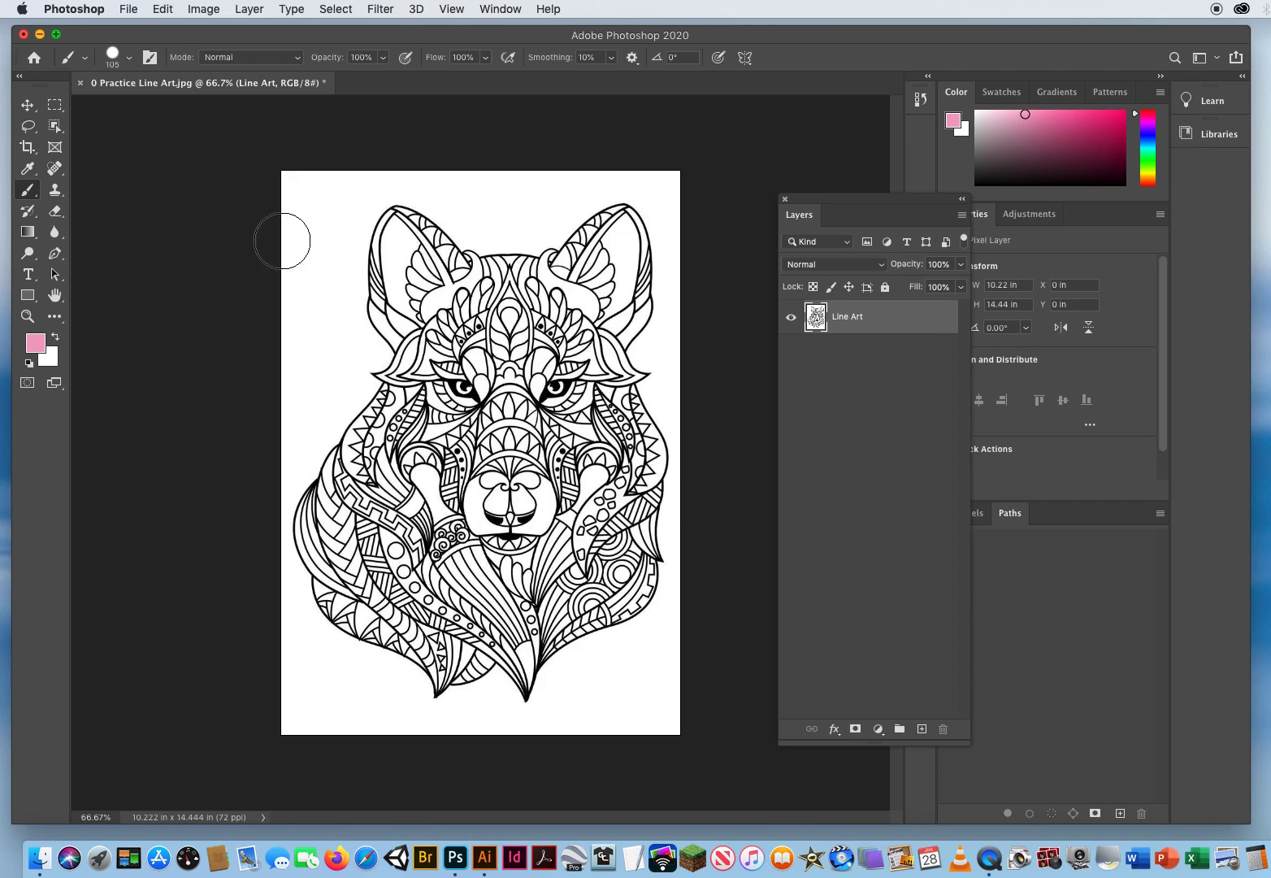
# - Set the Line Art layer's blend mode to Multiply
pyautogui.click(28, 106)
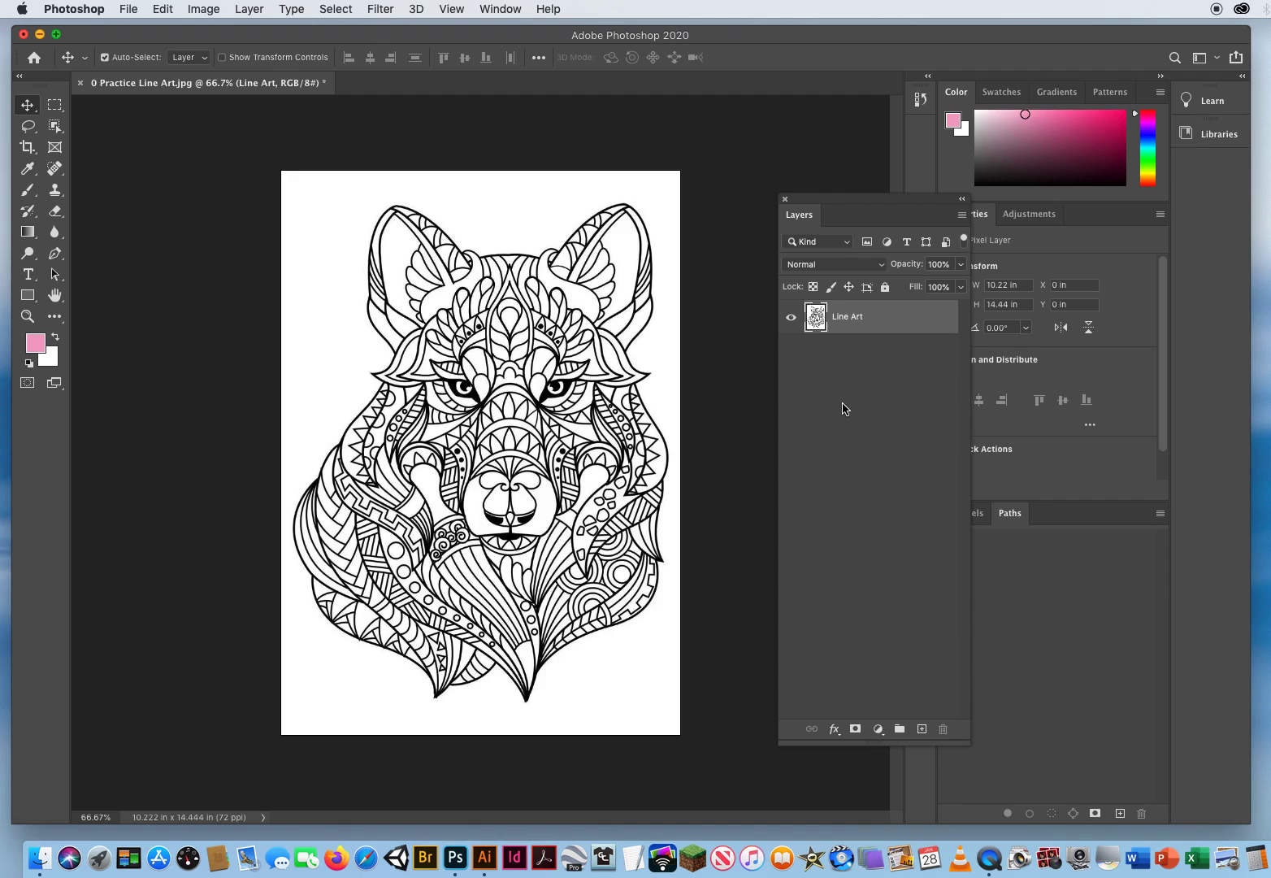
pyautogui.click(829, 265)
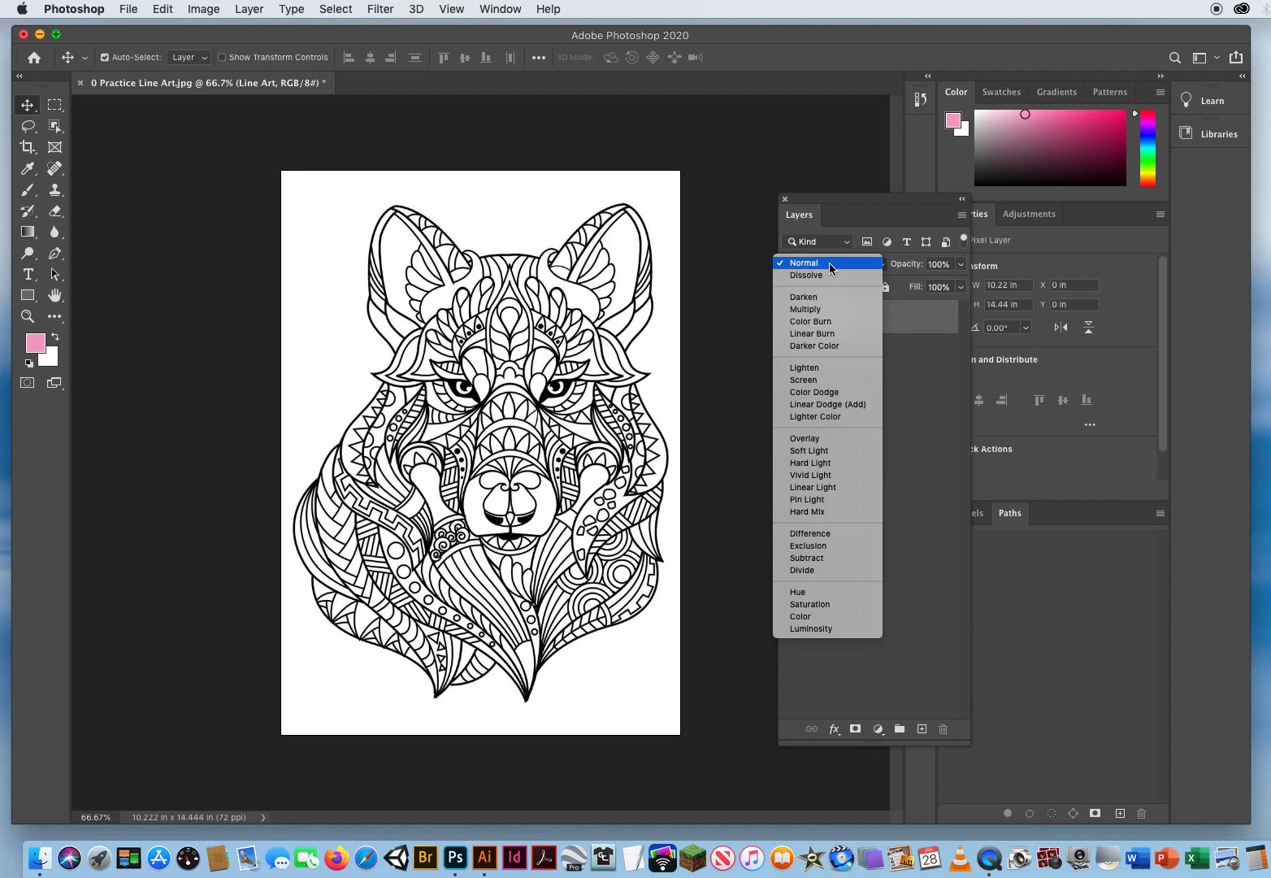
pyautogui.click(830, 309)
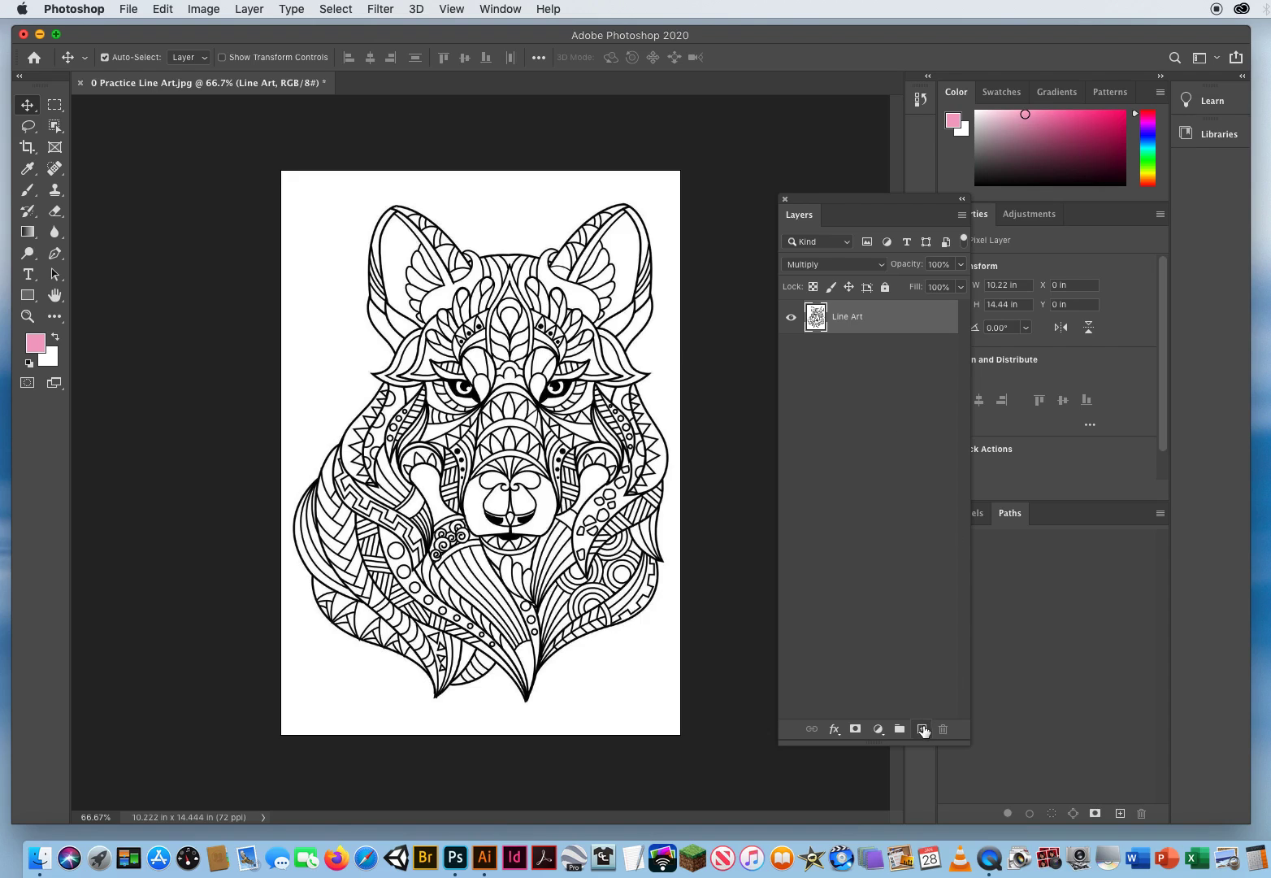
# - Add a new layer above Line Art and paint broad pink brush strokes across the wolf on it
pyautogui.click(922, 731)
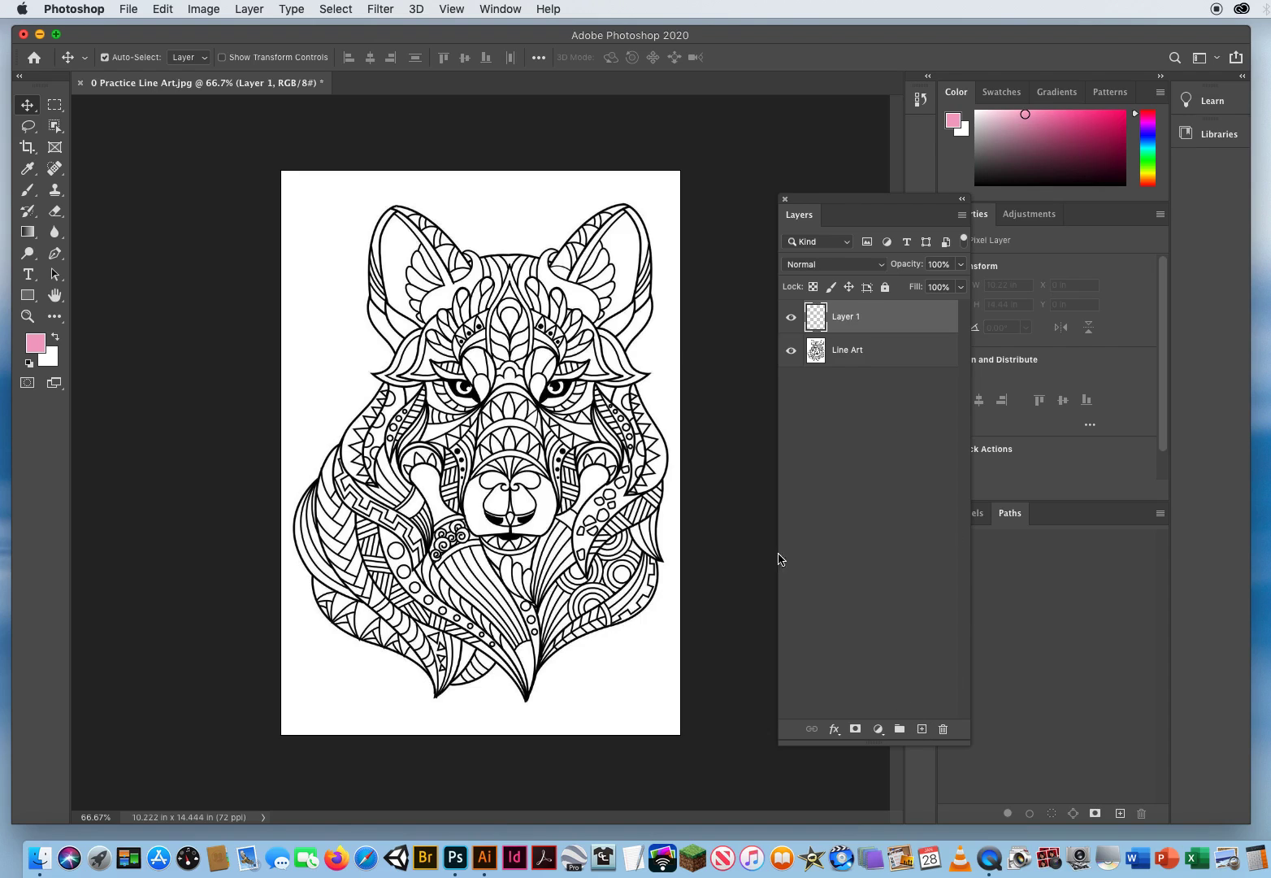
pyautogui.click(28, 189)
pyautogui.moveTo(505, 248)
pyautogui.mouseDown()
pyautogui.moveTo(317, 373)
pyautogui.moveTo(629, 301)
pyautogui.moveTo(369, 486)
pyautogui.moveTo(579, 453)
pyautogui.moveTo(406, 608)
pyautogui.moveTo(571, 608)
pyautogui.moveTo(553, 360)
pyautogui.mouseUp()
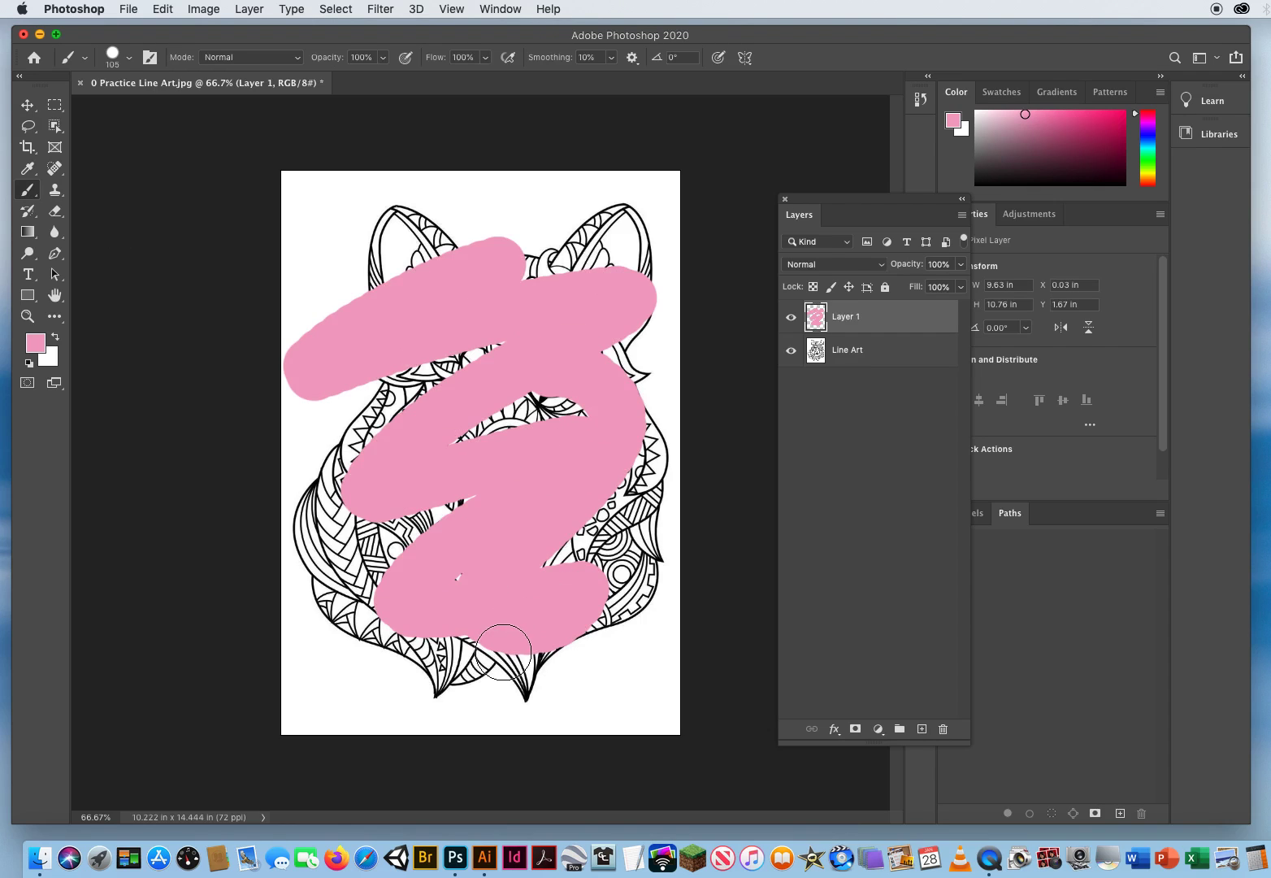
# - Move the painted layer below Line Art to test the Multiply blending, and delete the painted layer
pyautogui.moveTo(876, 321); pyautogui.dragTo(871, 371)
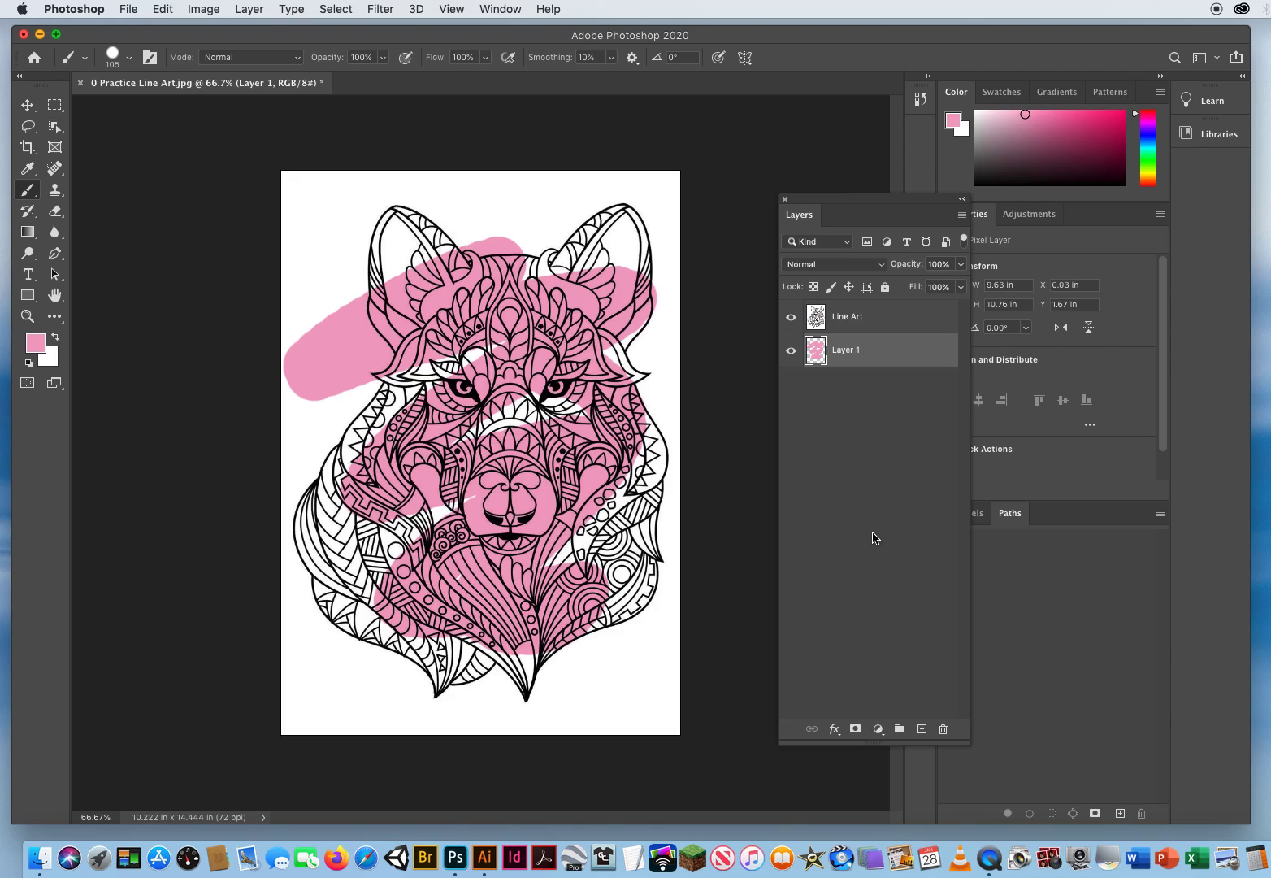
pyautogui.moveTo(868, 354)
pyautogui.mouseDown()
pyautogui.moveTo(900, 448)
pyautogui.moveTo(944, 729)
pyautogui.mouseUp()
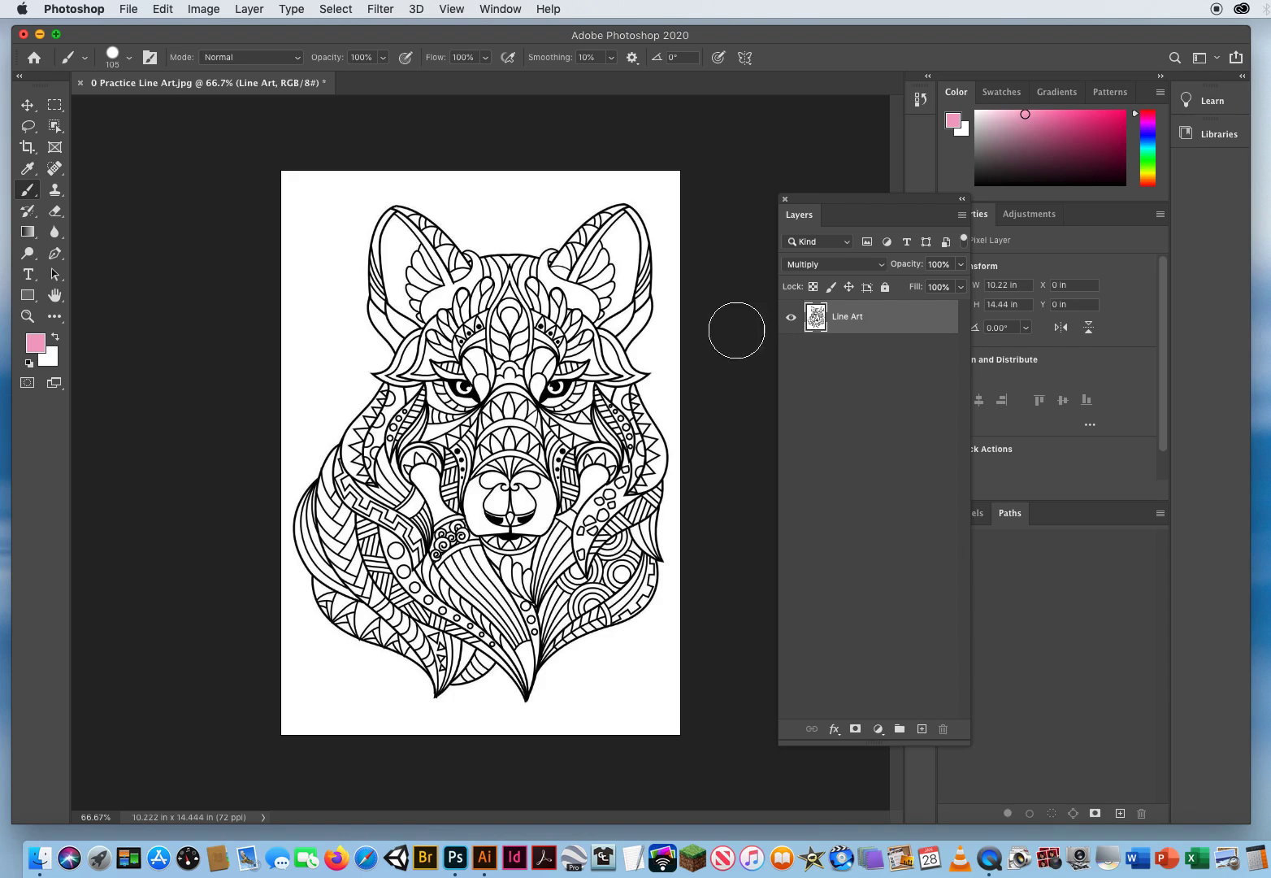
# - Lock everything on the Line Art layer and add a new layer beneath it
pyautogui.click(886, 289)
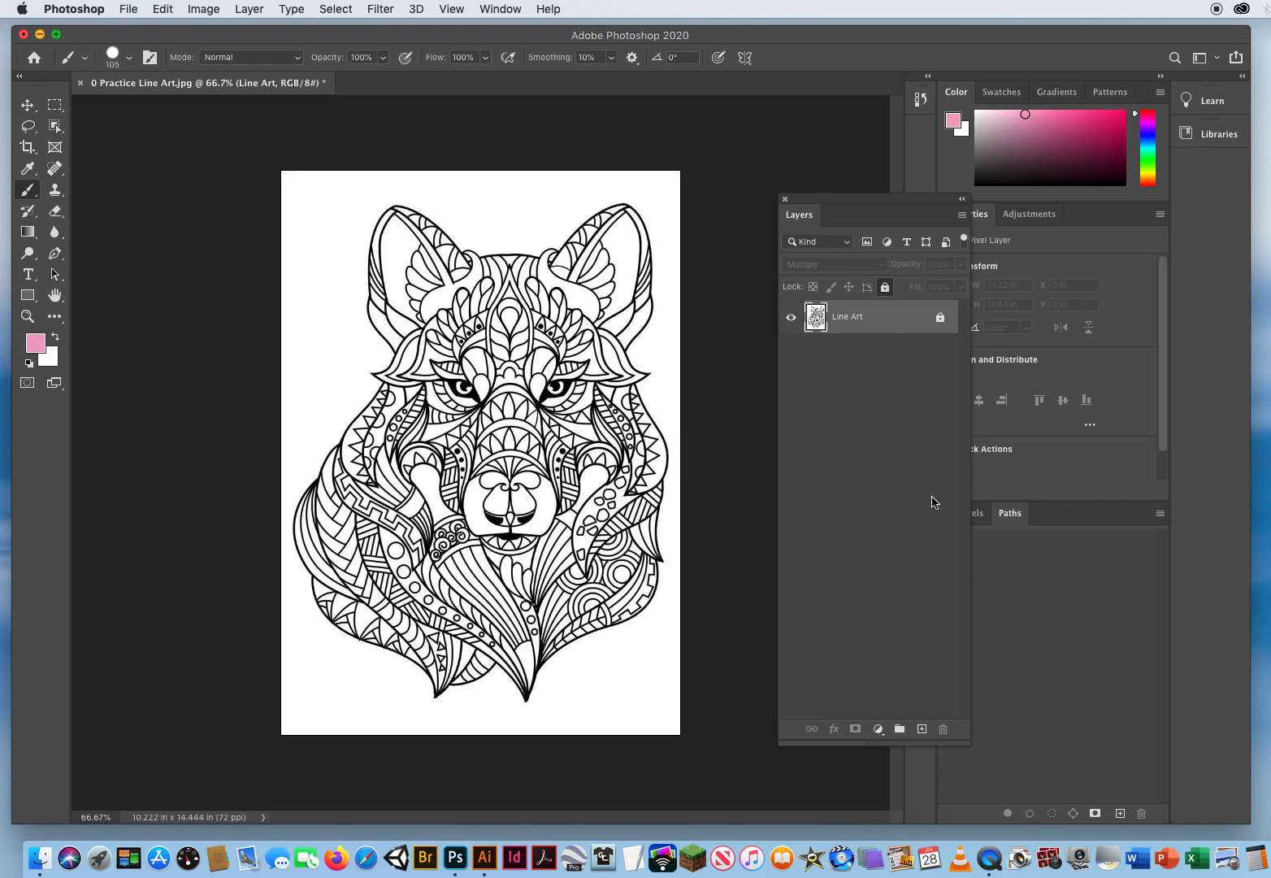
pyautogui.click(923, 729)
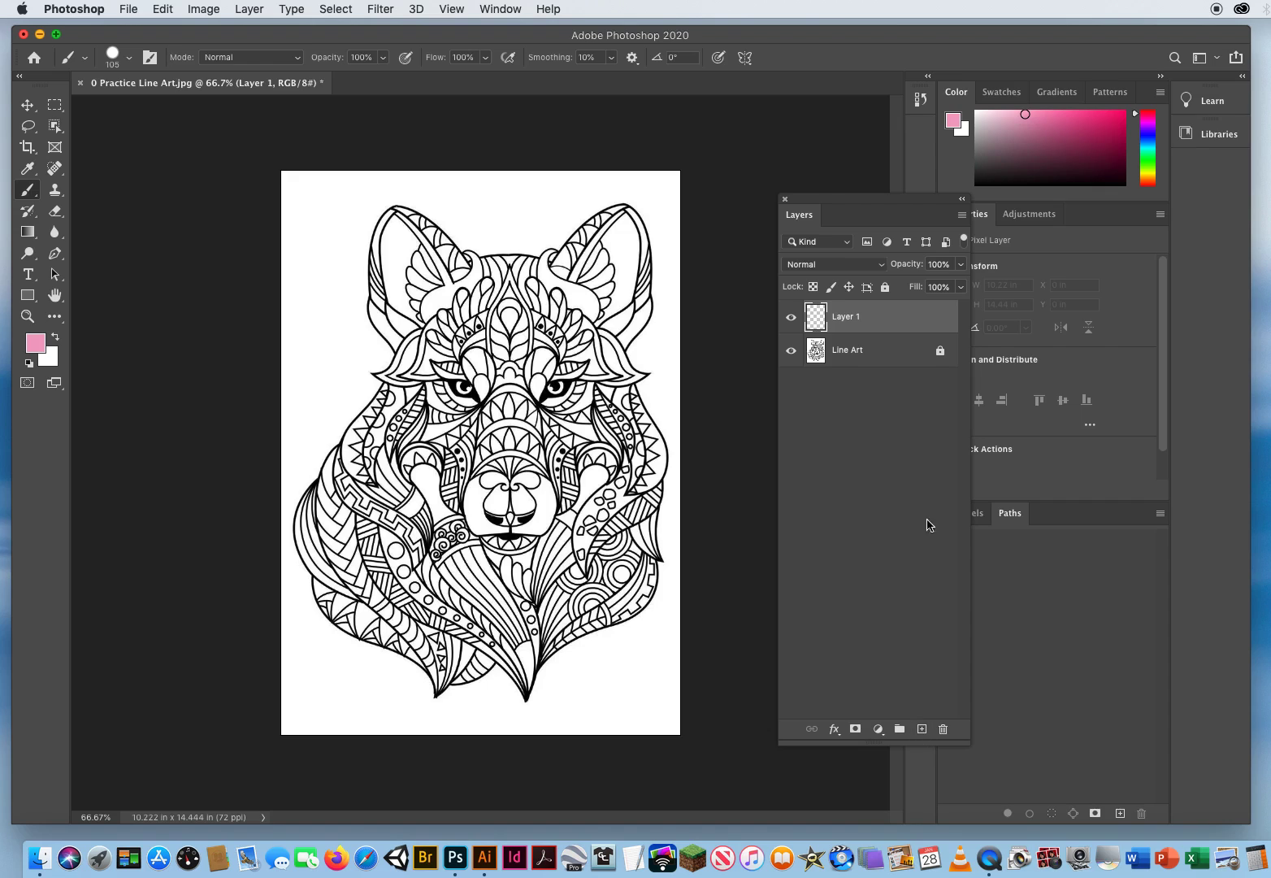
pyautogui.moveTo(880, 318); pyautogui.dragTo(872, 367)
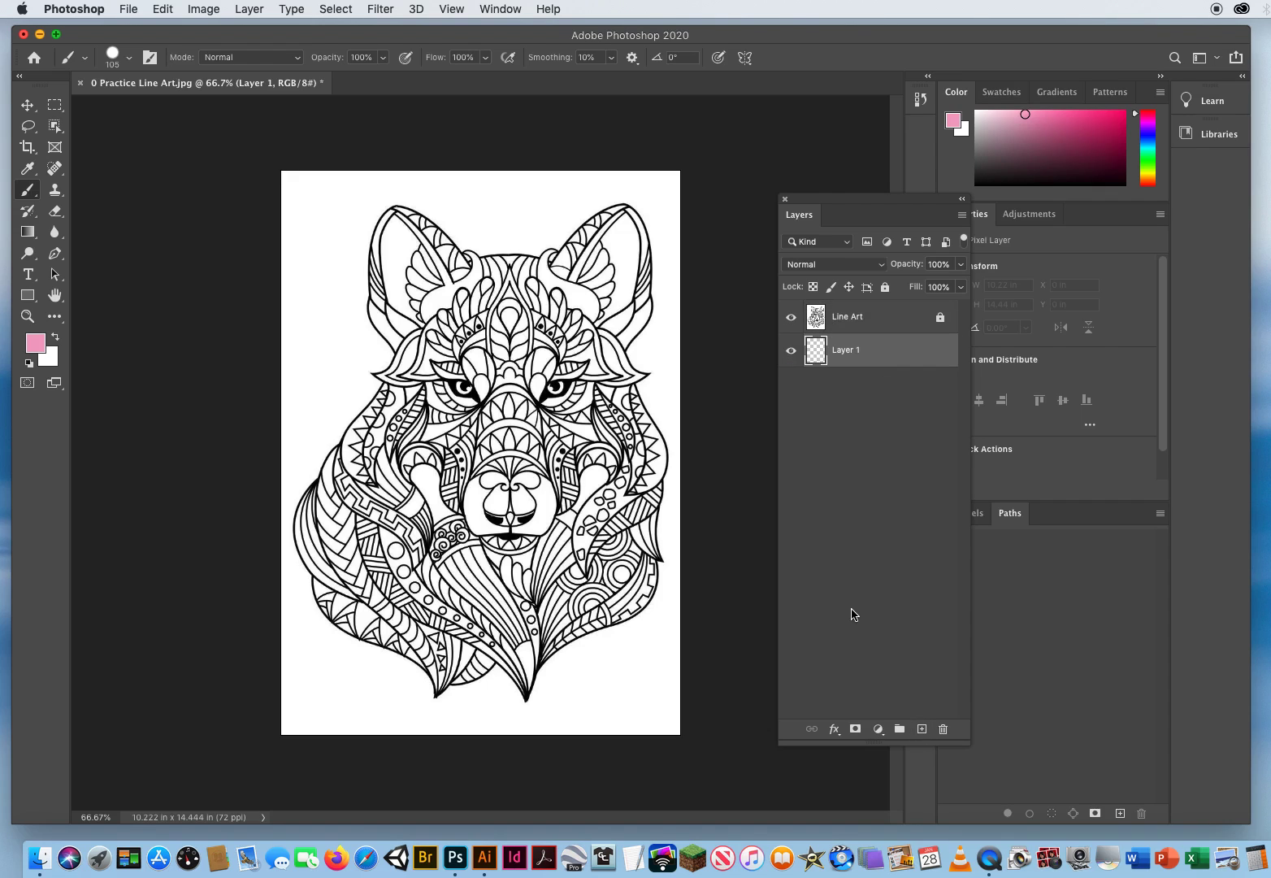
# - Rename the new layer beneath Line Art as "Pink Ears"
pyautogui.doubleClick(847, 350)
pyautogui.write('Pink Ears')
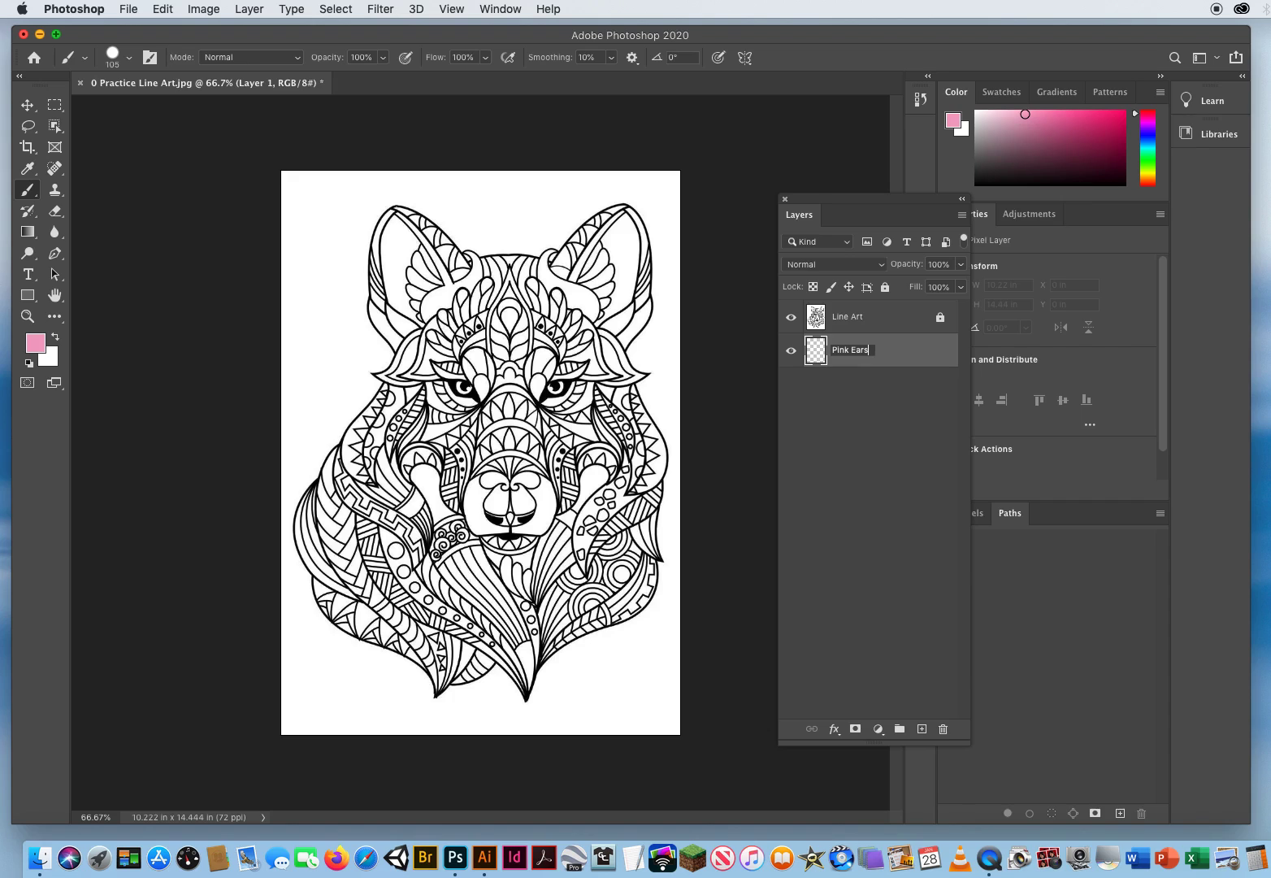
pyautogui.press('Return')
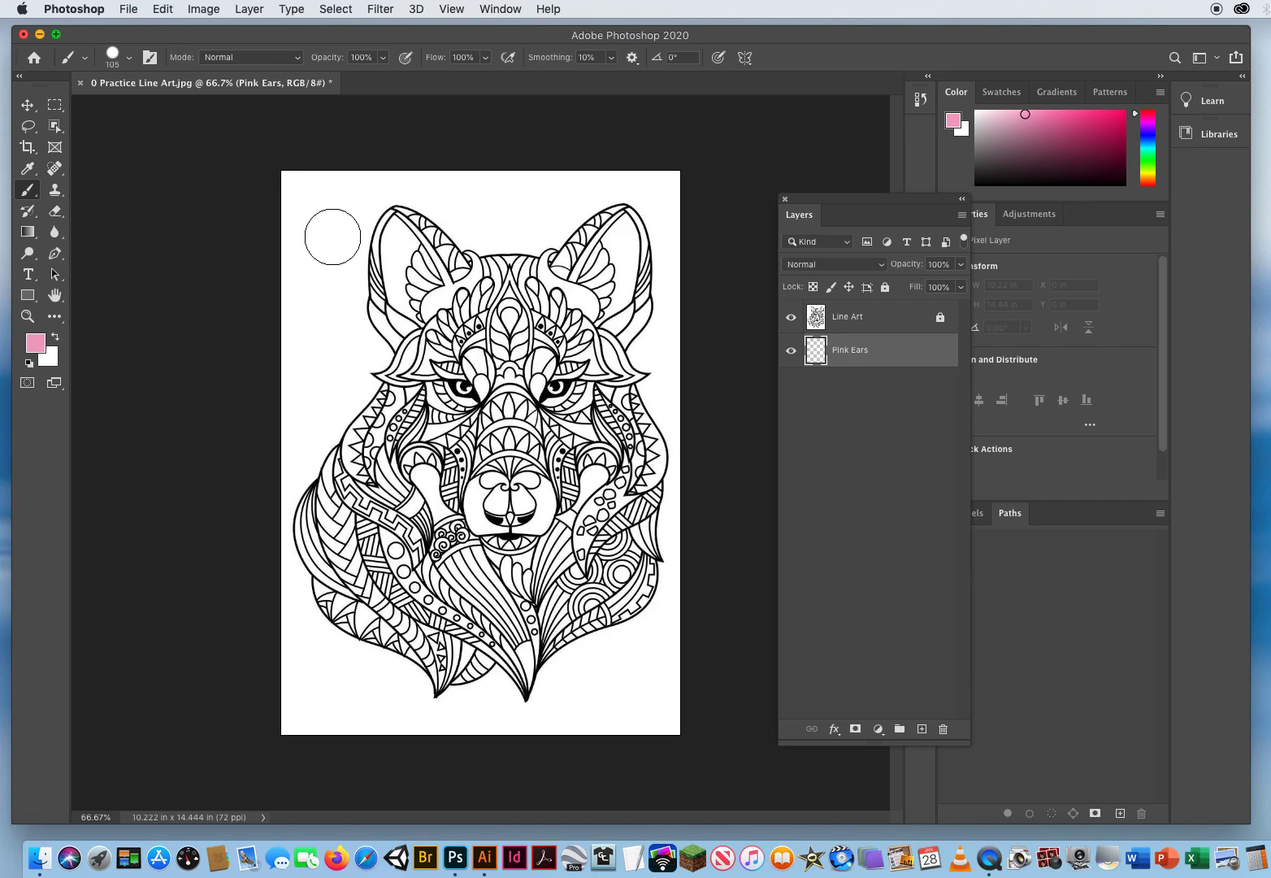
# - Try painting inside the wolf's left ear with the brush reduced to 20 px, and undo the painting
pyautogui.moveTo(341, 241)
pyautogui.mouseDown()
pyautogui.moveTo(395, 242)
pyautogui.moveTo(317, 244)
pyautogui.mouseUp()
pyautogui.moveTo(395, 269)
pyautogui.mouseDown()
pyautogui.moveTo(397, 272)
pyautogui.moveTo(353, 195)
pyautogui.moveTo(407, 252)
pyautogui.moveTo(413, 313)
pyautogui.mouseUp()
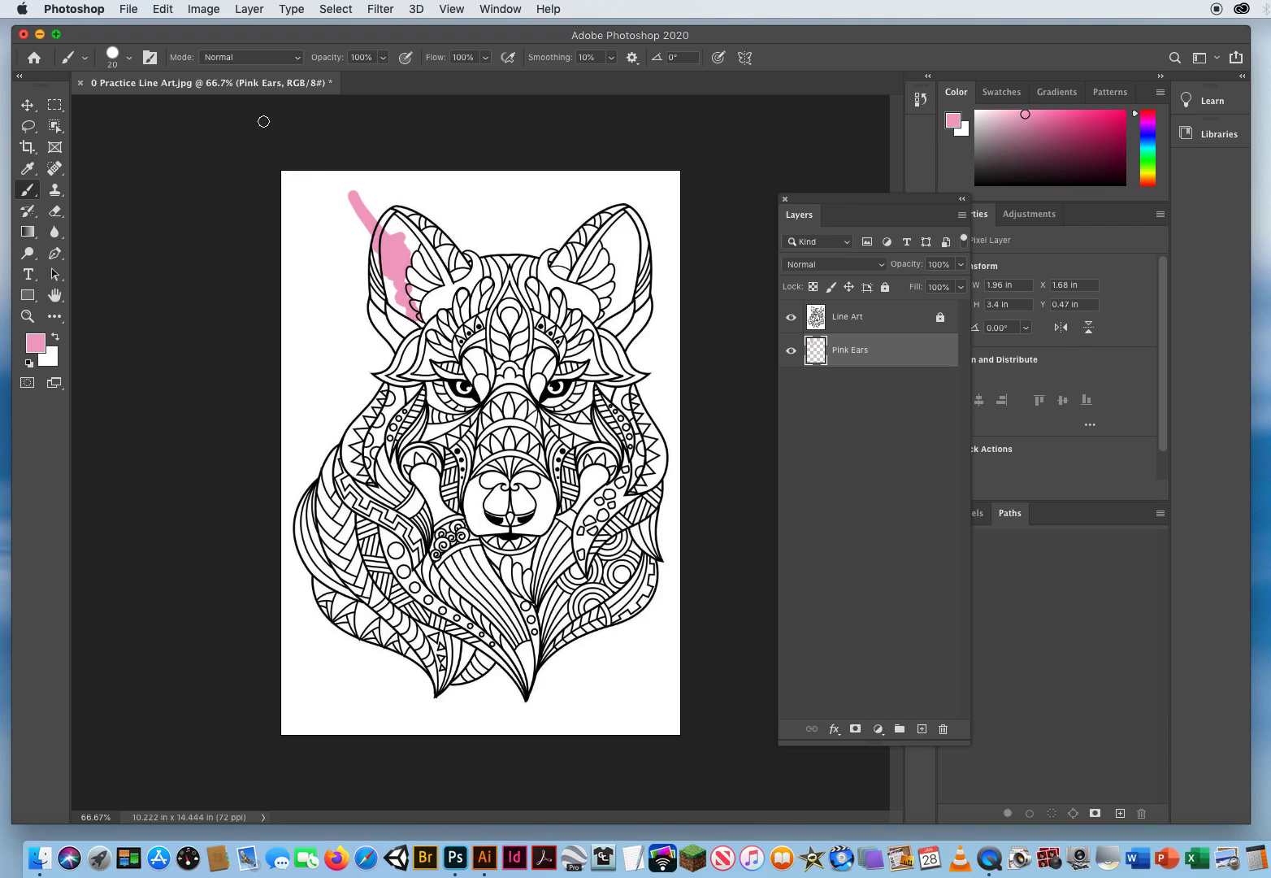
pyautogui.click(171, 9)
pyautogui.click(191, 23)
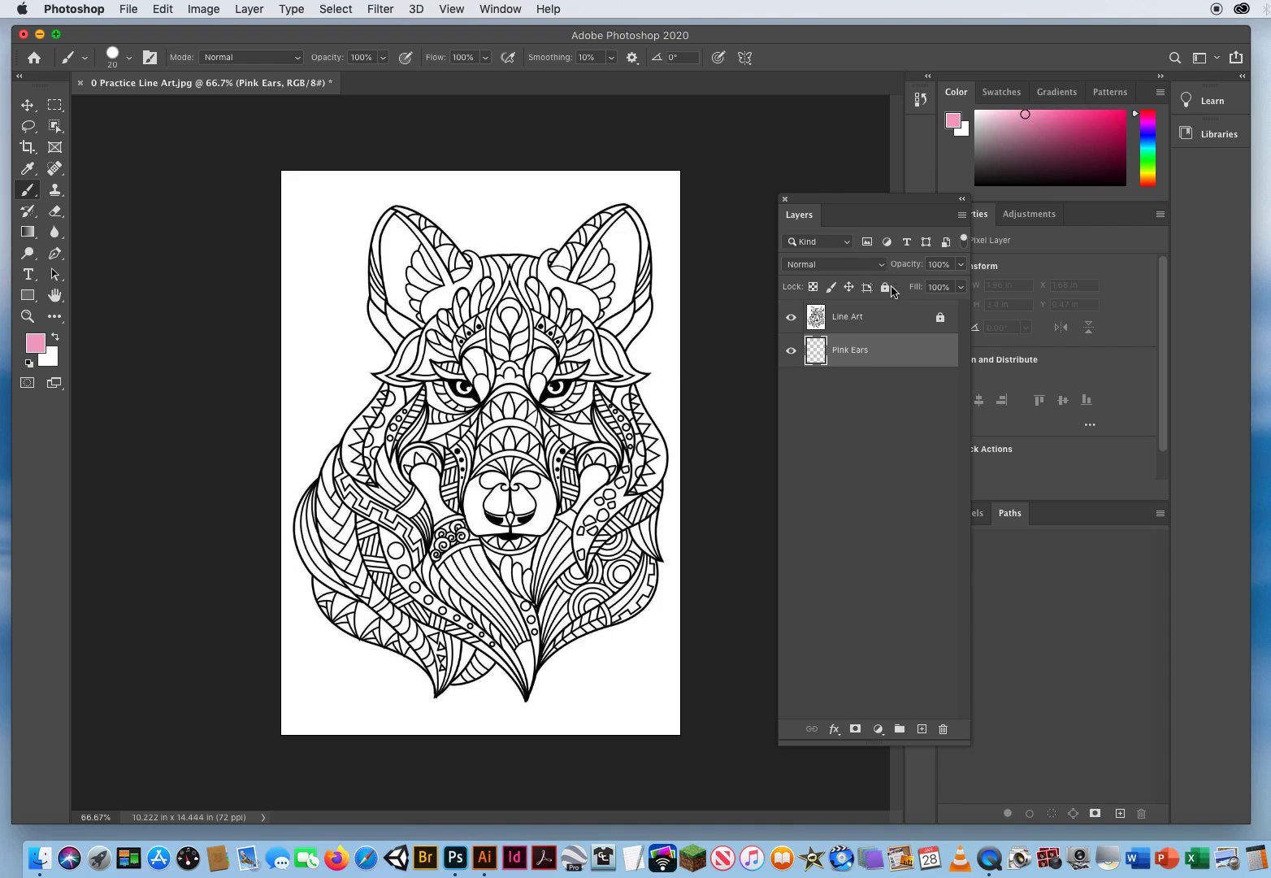
# - Select the inner areas of both wolf ears together on the Line Art layer with the Magic Wand tool
pyautogui.click(882, 319)
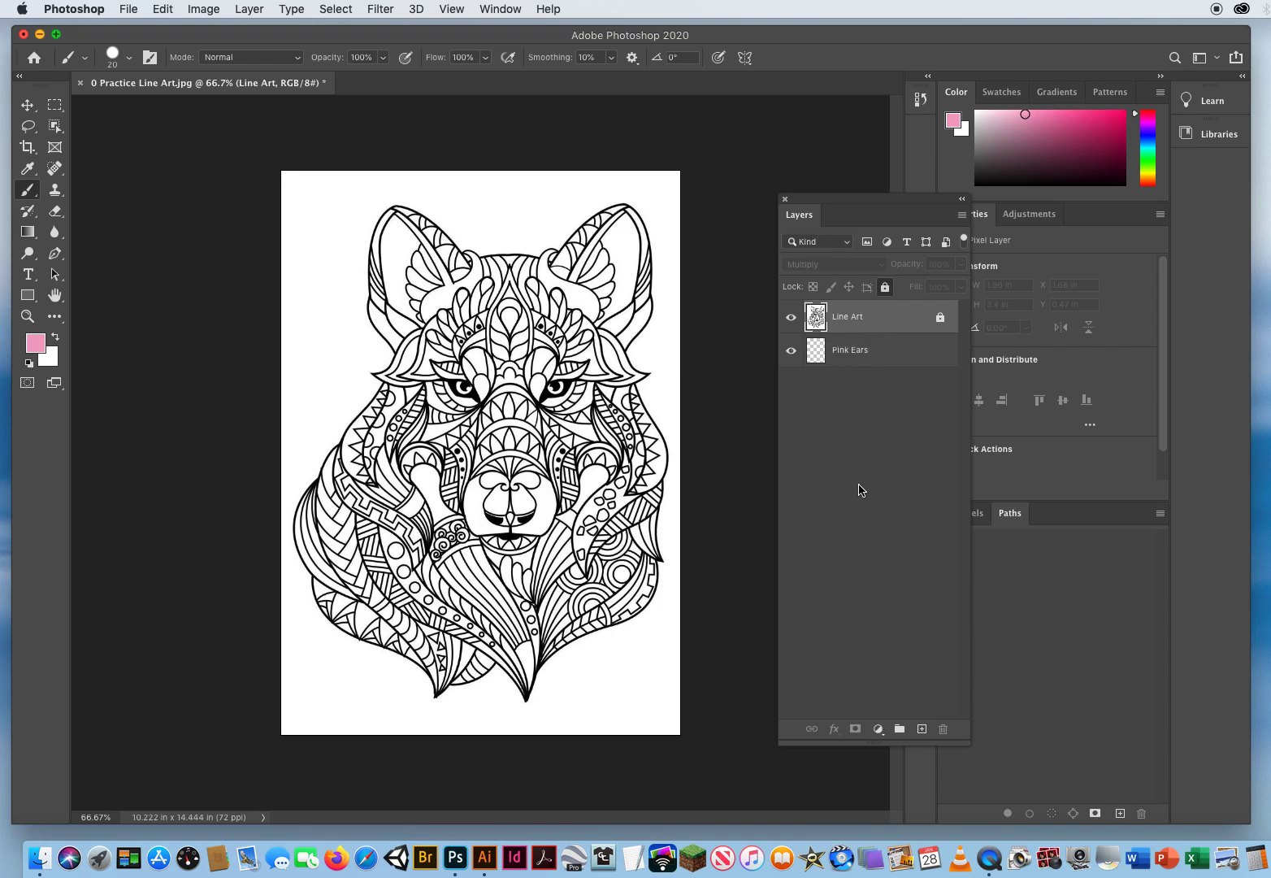
pyautogui.click(55, 128)
pyautogui.rightClick(55, 128)
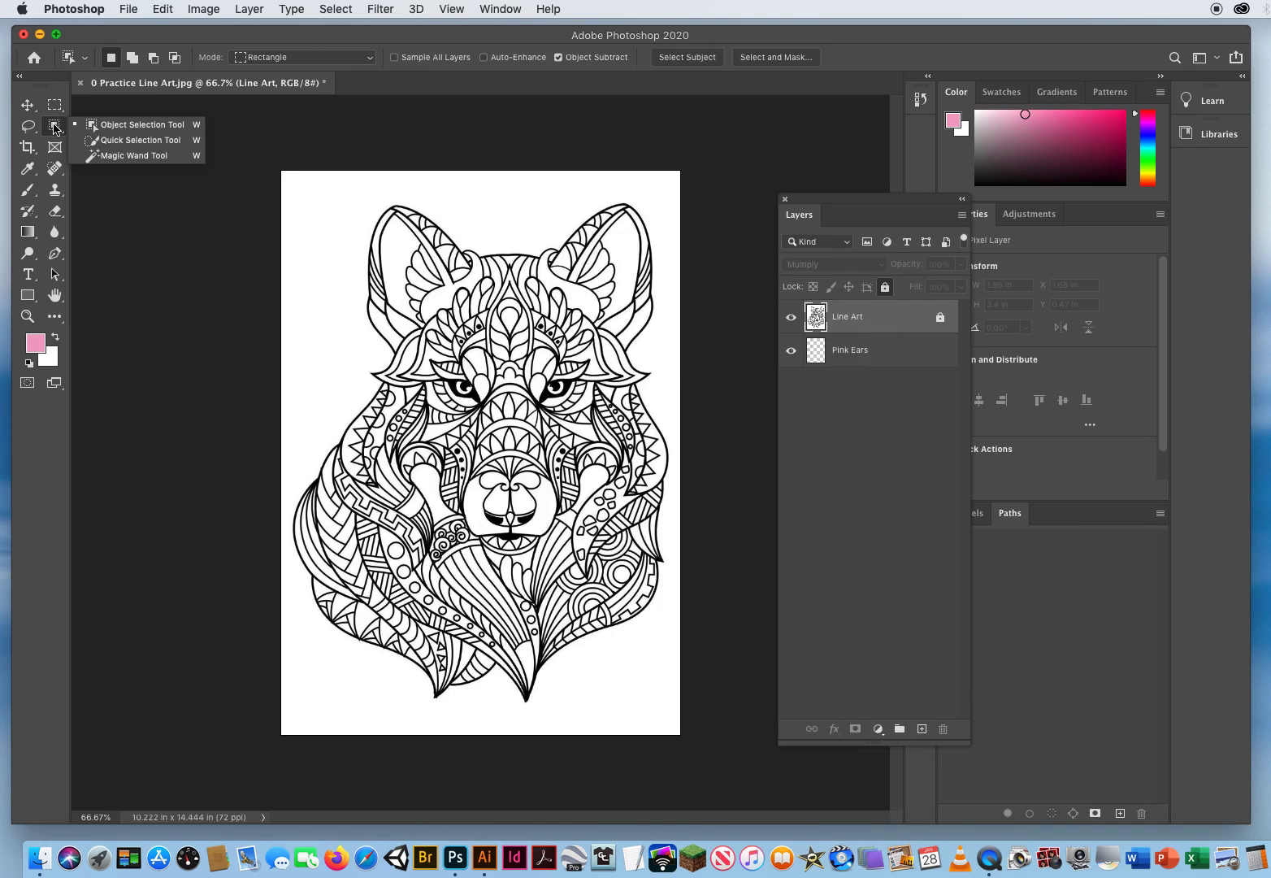
pyautogui.click(126, 159)
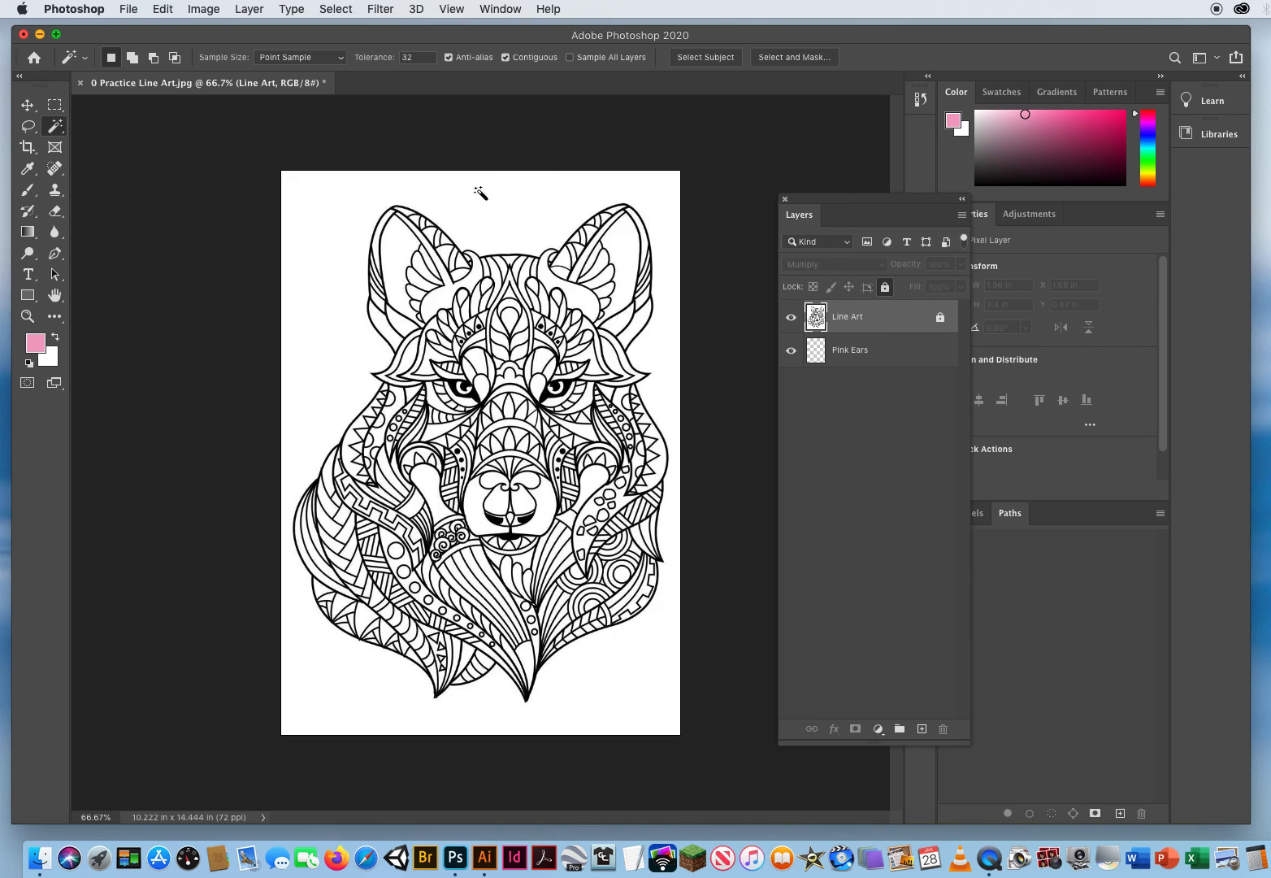
pyautogui.click(398, 249)
pyautogui.click(630, 247)
pyautogui.click(398, 249)
pyautogui.press('shift')
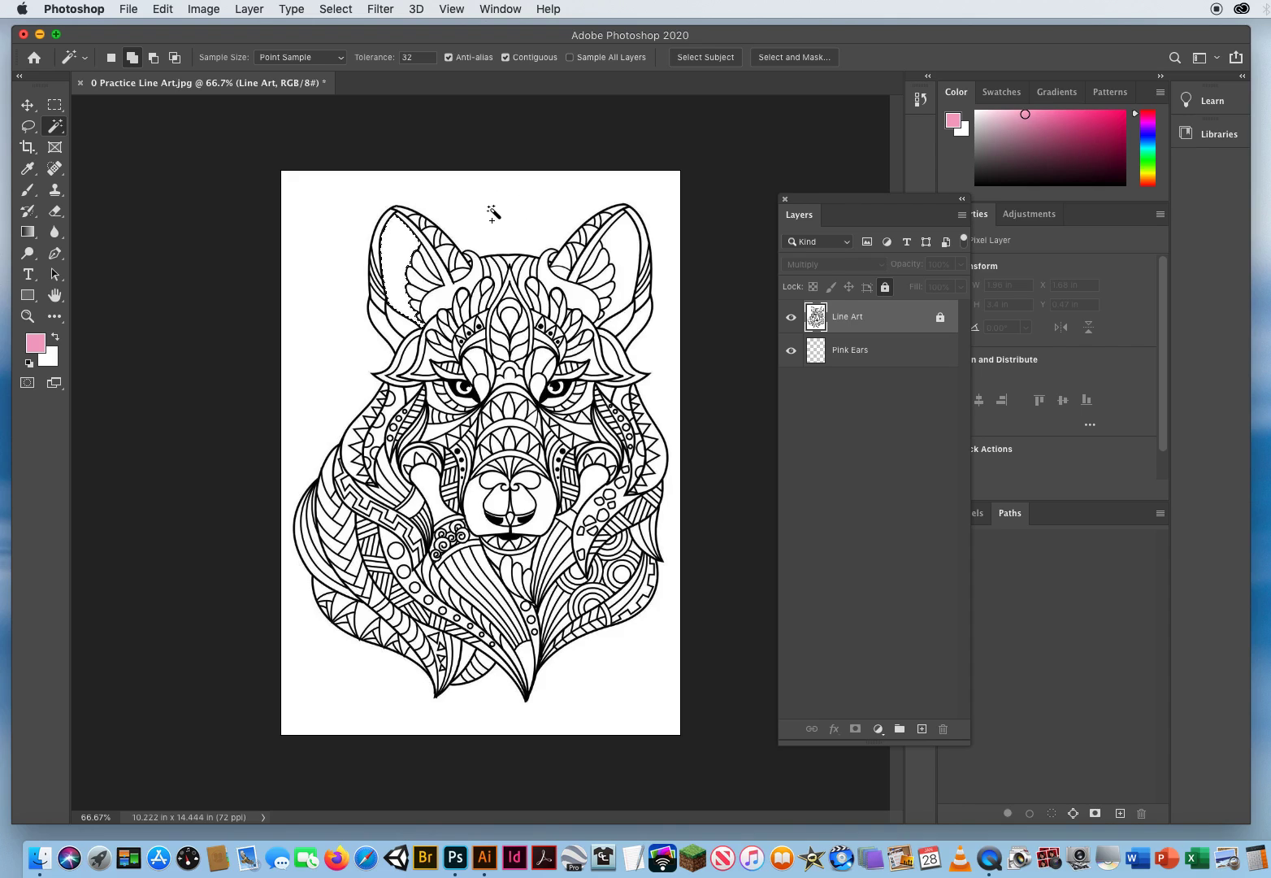
pyautogui.keyDown('shift'); pyautogui.click(625, 244); pyautogui.keyUp('shift')
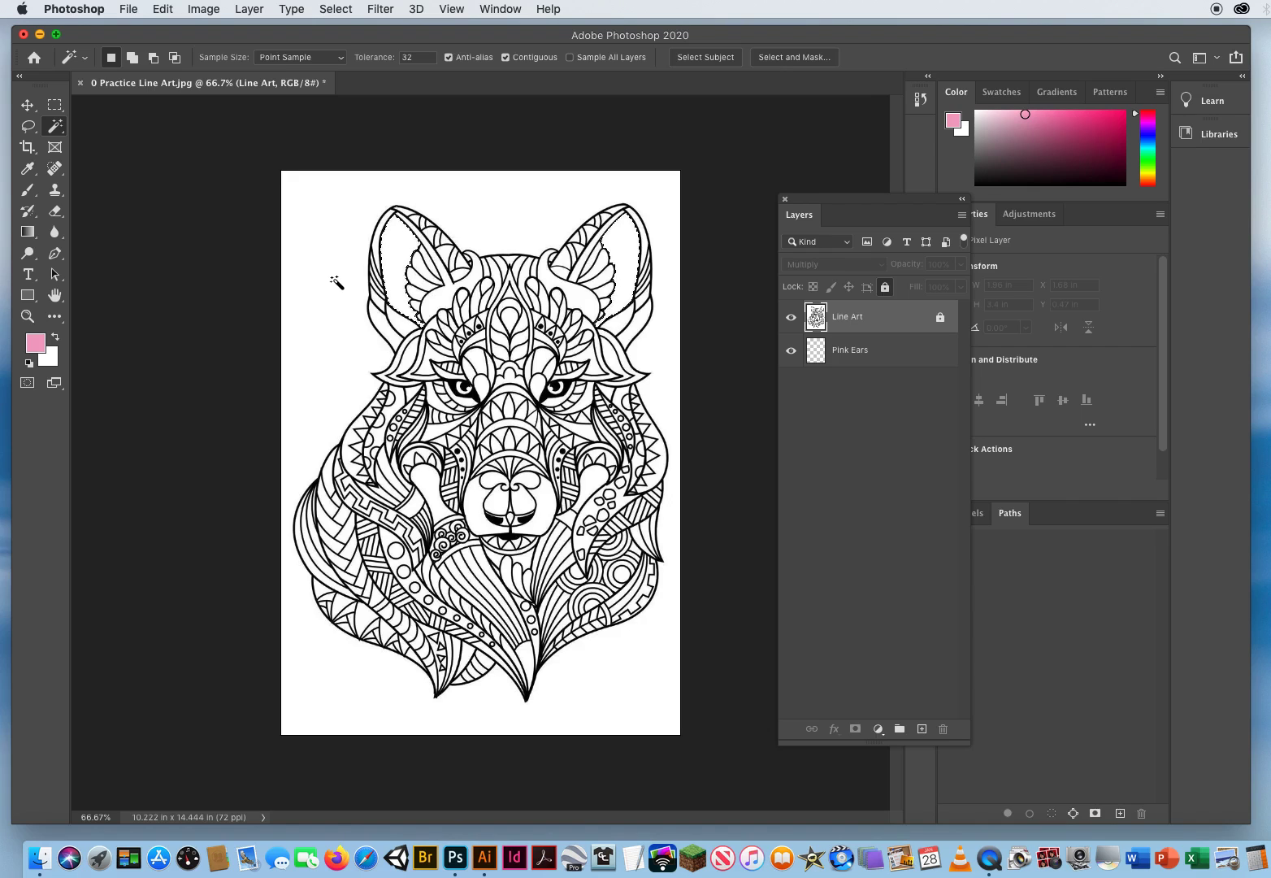
# - Inspect the selection edge at the left ear's tip and expand the selection by 1 pixel
pyautogui.click(28, 316)
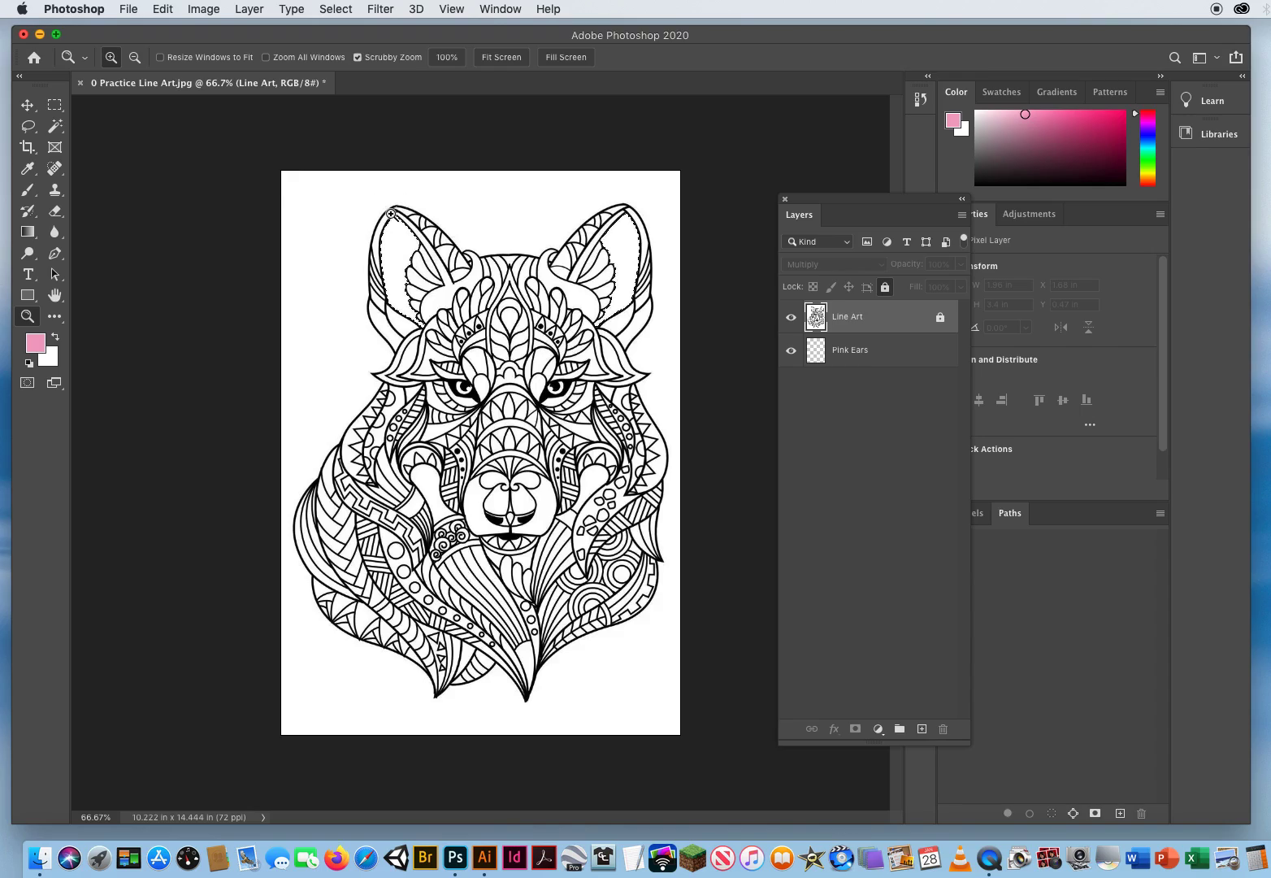
pyautogui.moveTo(393, 214); pyautogui.dragTo(629, 256)
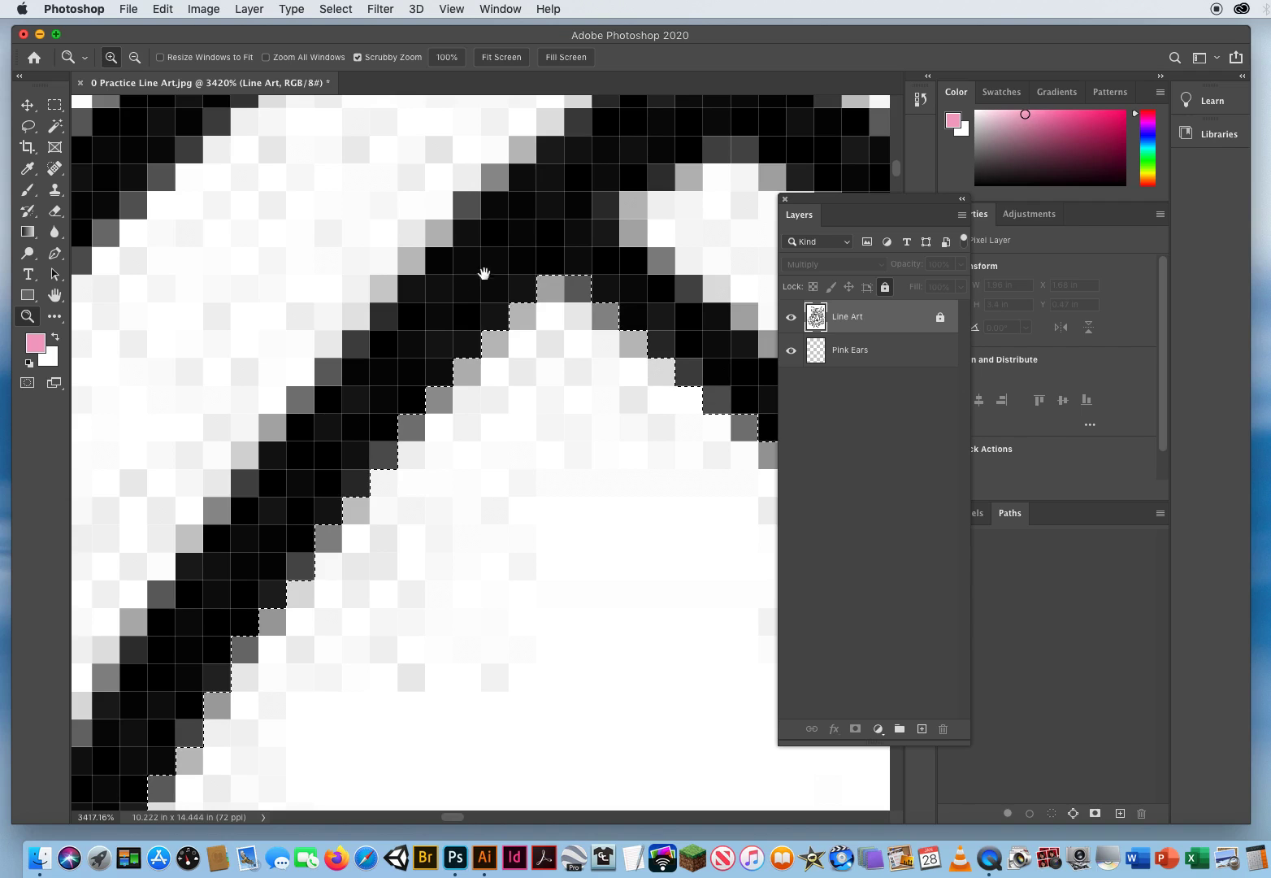
pyautogui.moveTo(485, 231); pyautogui.dragTo(497, 414)
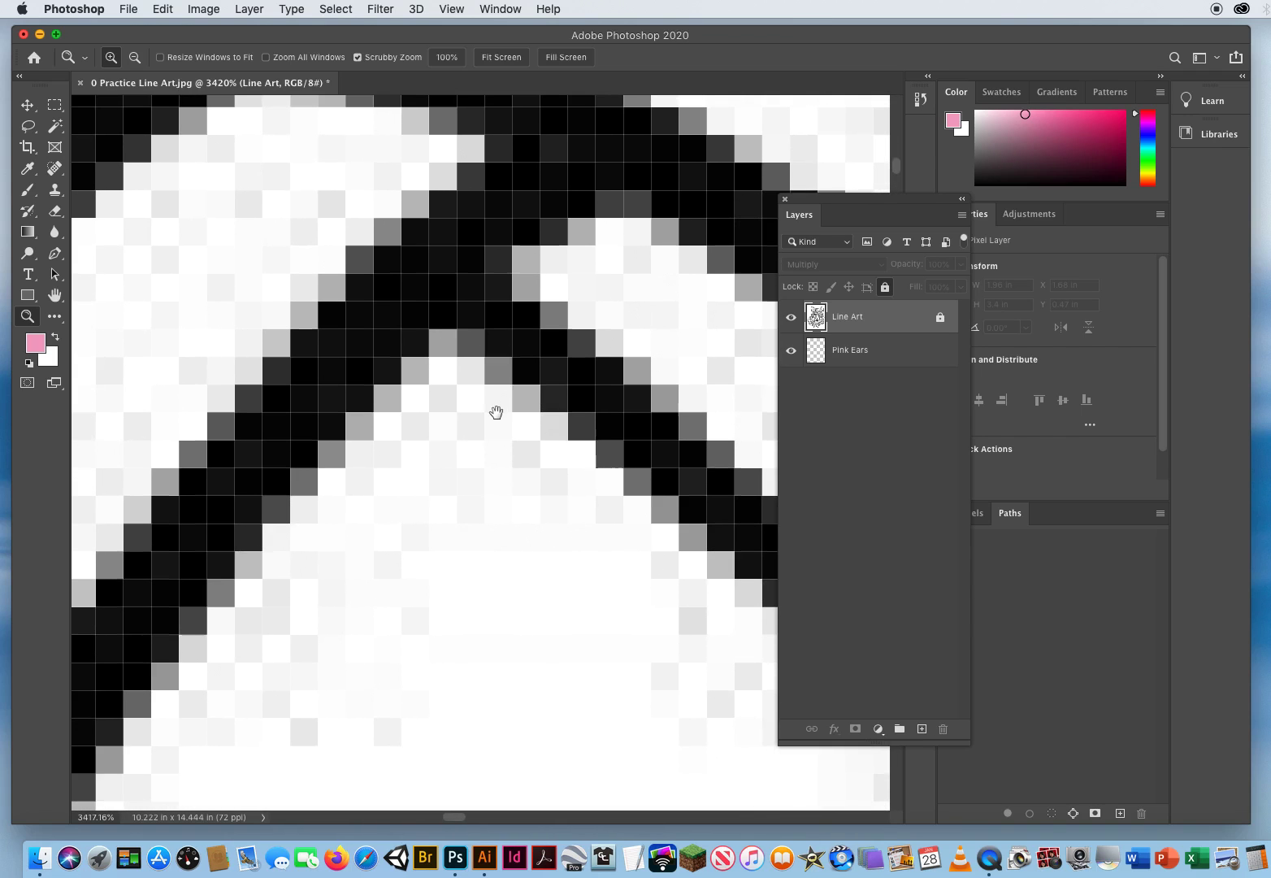
pyautogui.moveTo(520, 519); pyautogui.dragTo(571, 397)
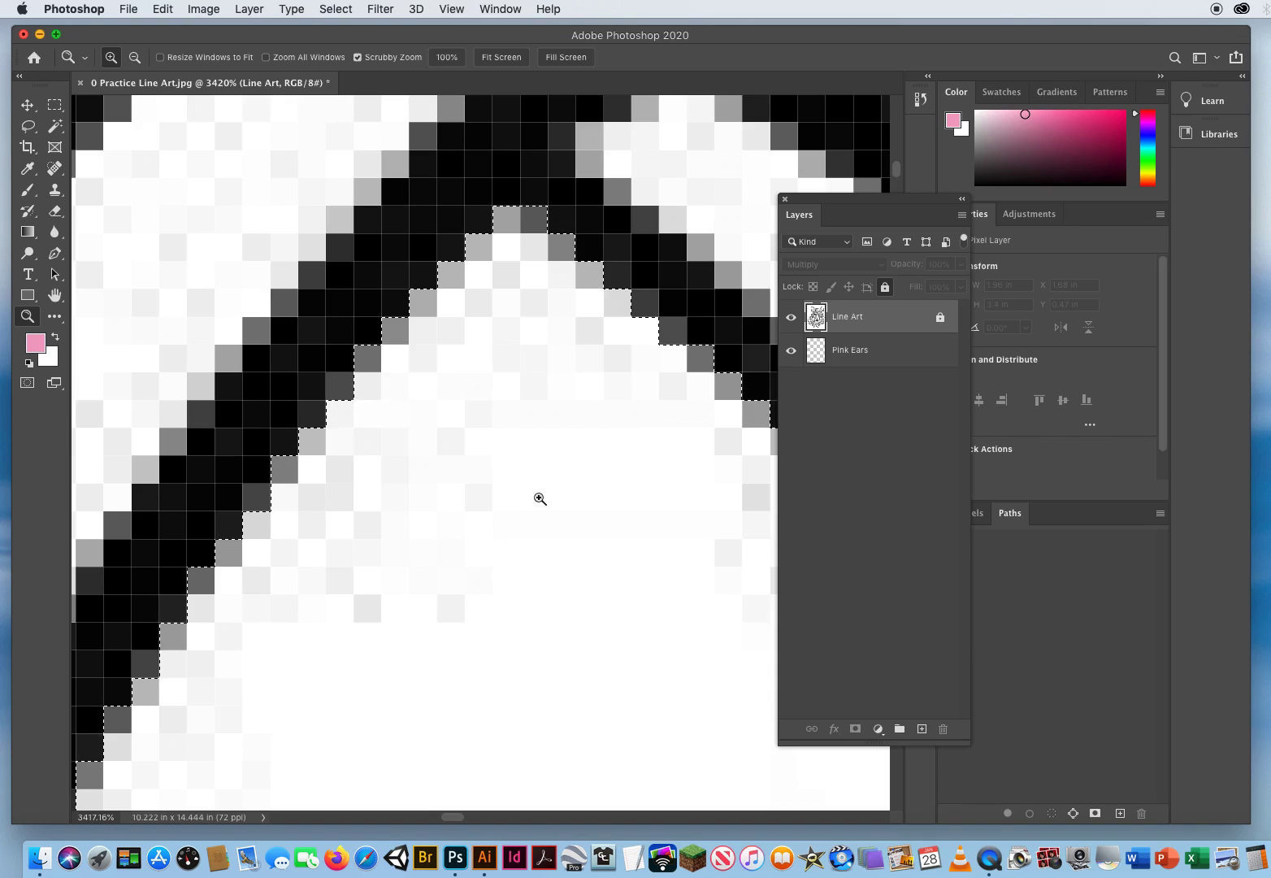
pyautogui.moveTo(485, 436)
pyautogui.mouseDown()
pyautogui.moveTo(295, 446)
pyautogui.moveTo(483, 447)
pyautogui.mouseUp()
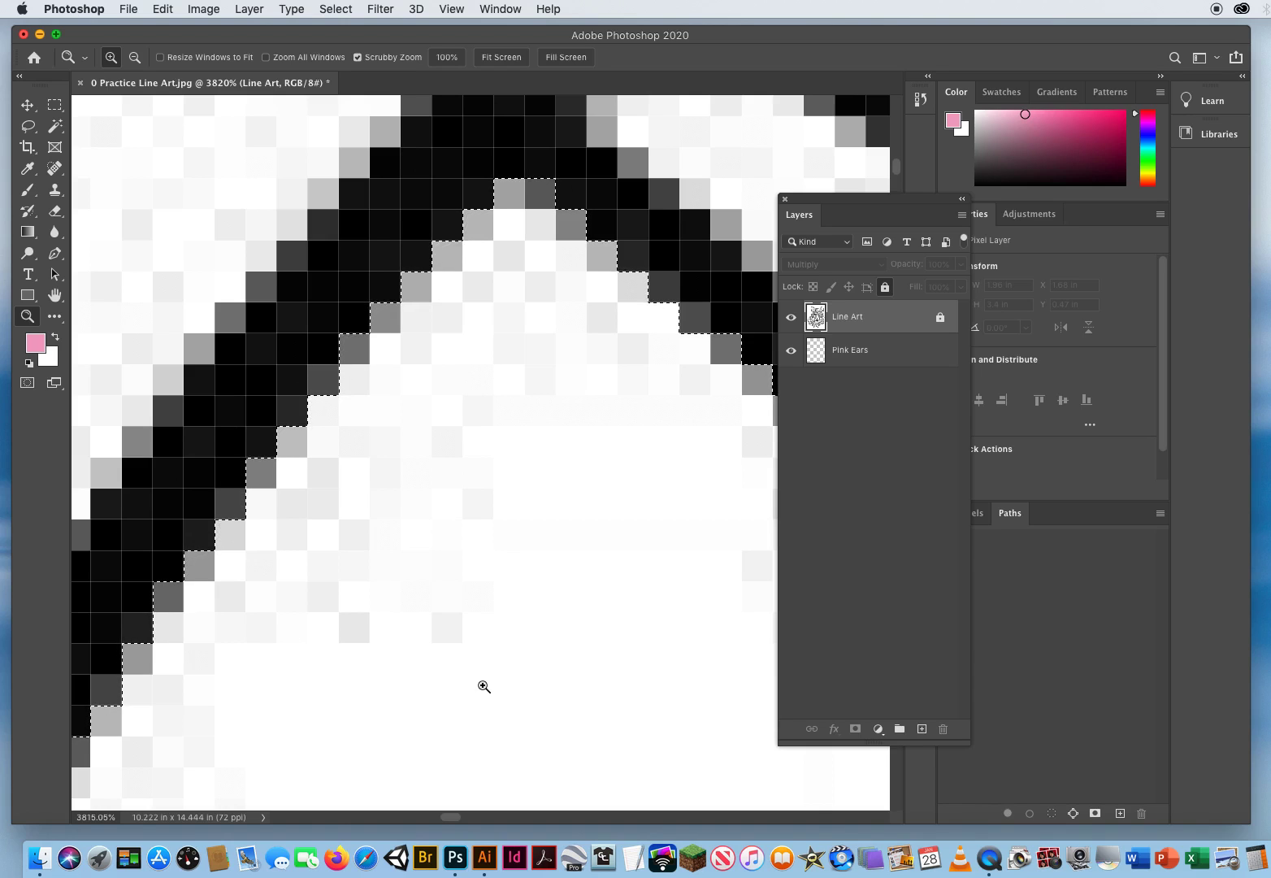
pyautogui.click(53, 128)
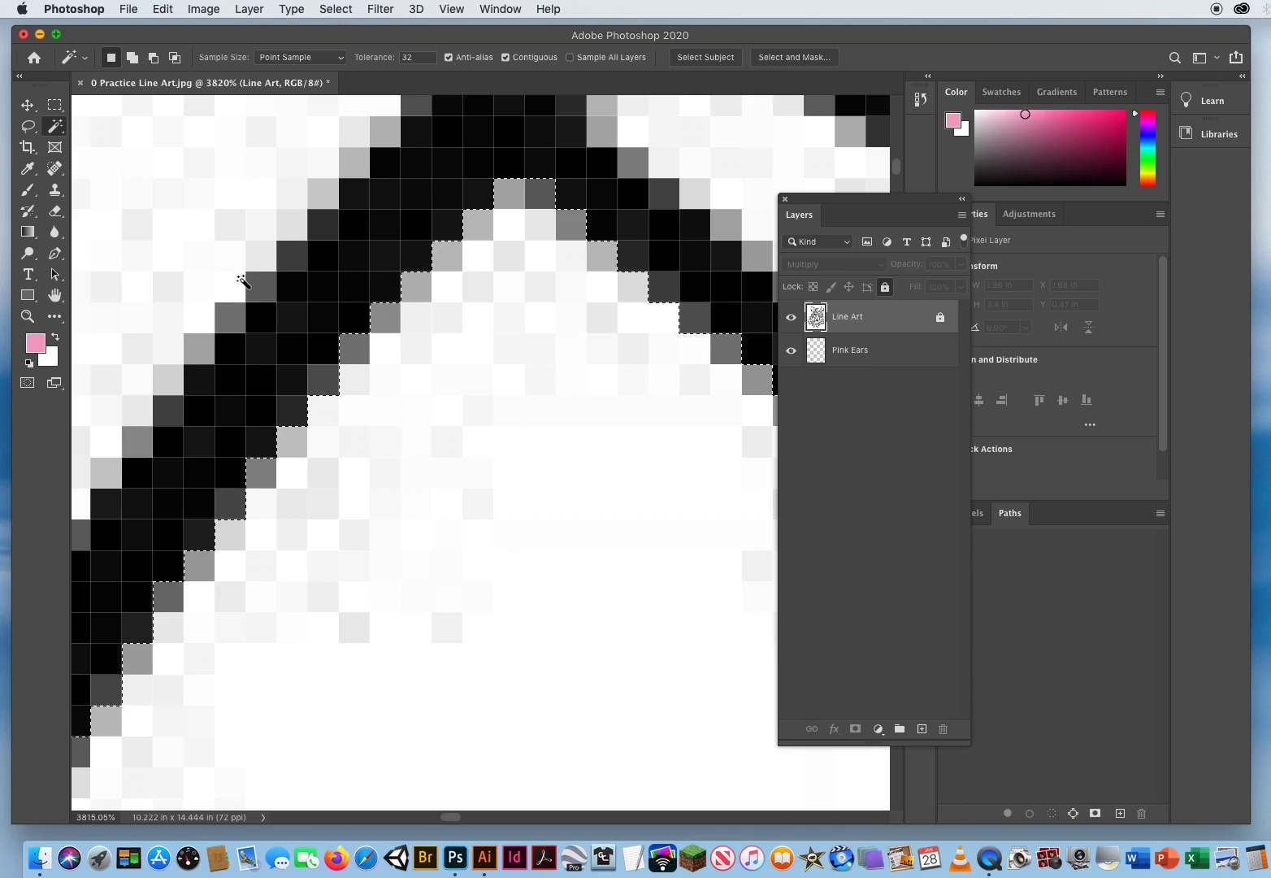
pyautogui.click(336, 9)
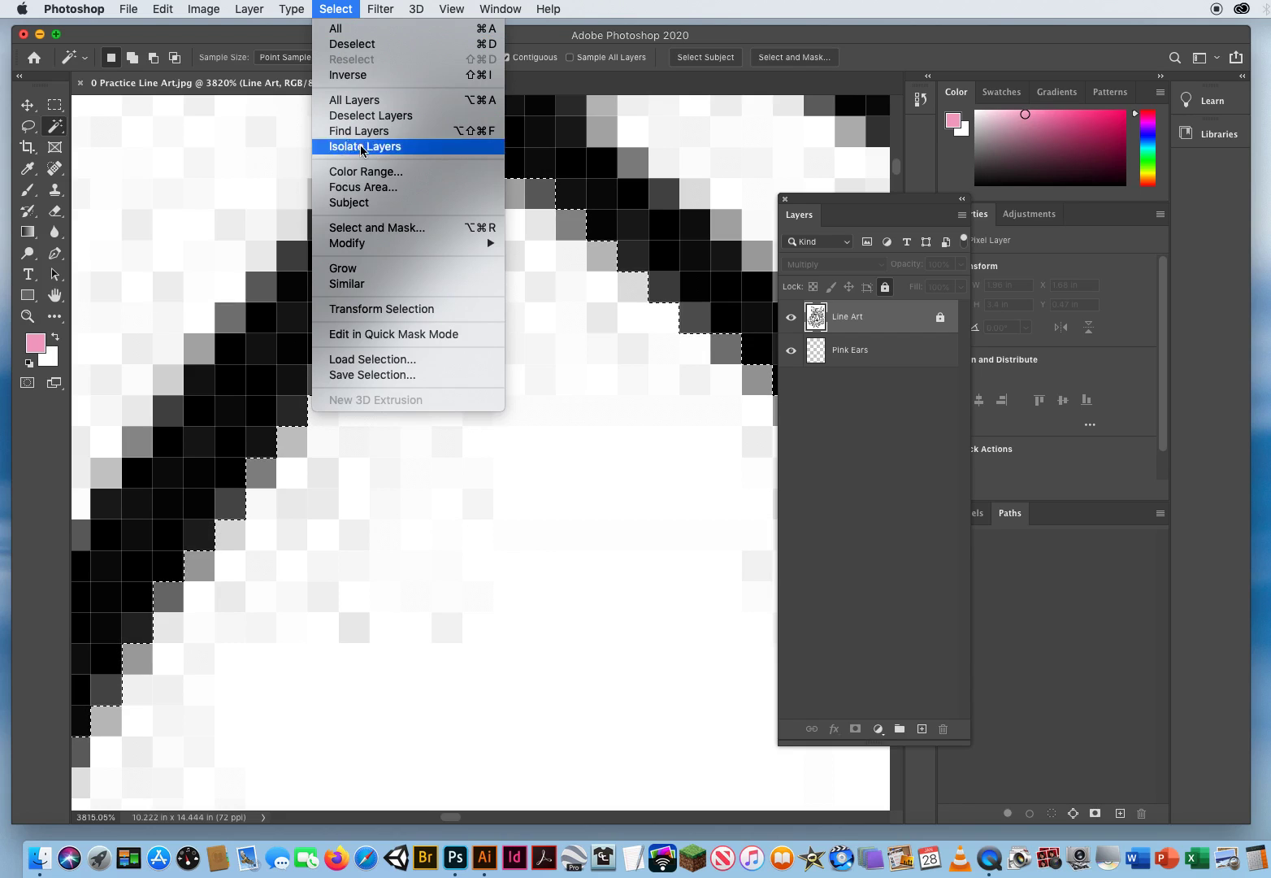
pyautogui.moveTo(353, 248)
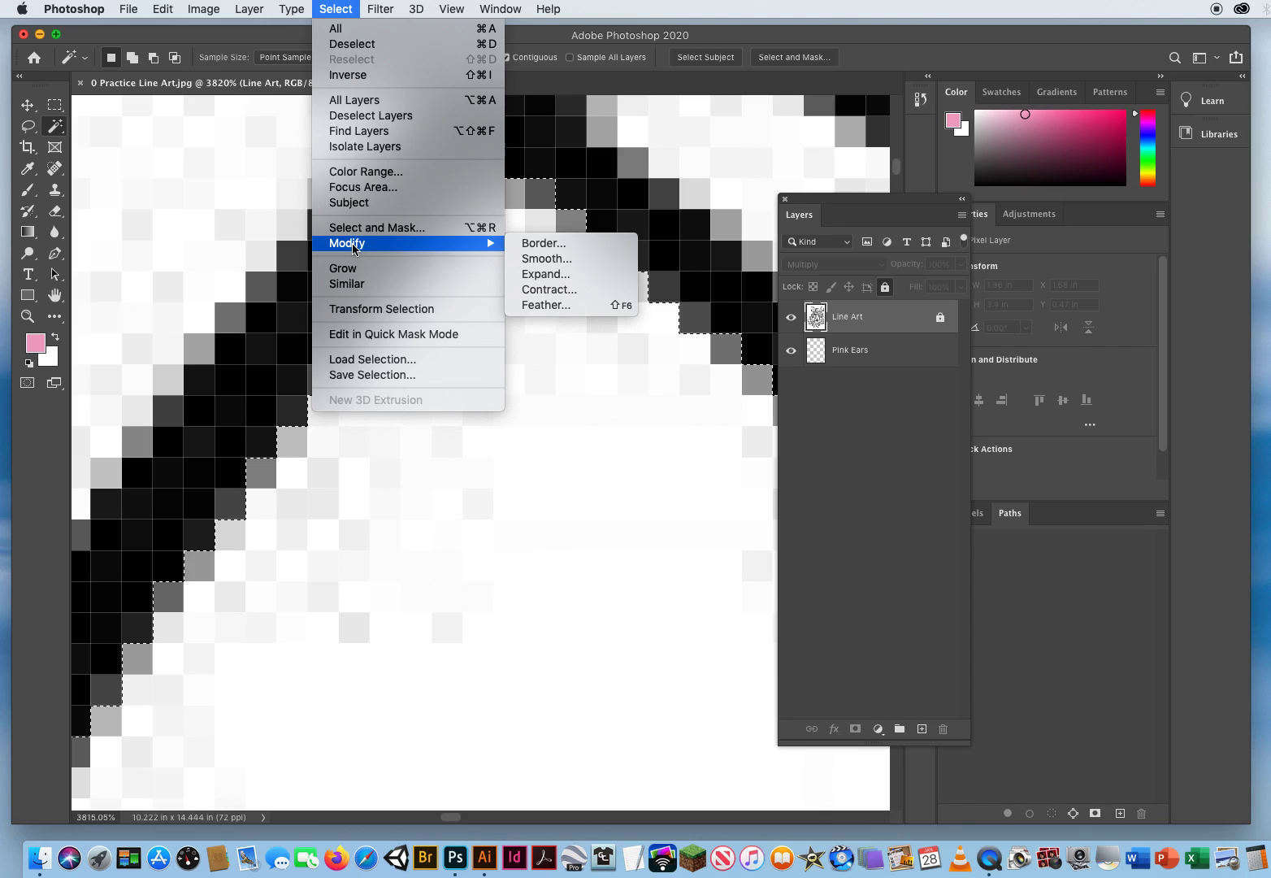
pyautogui.click(568, 274)
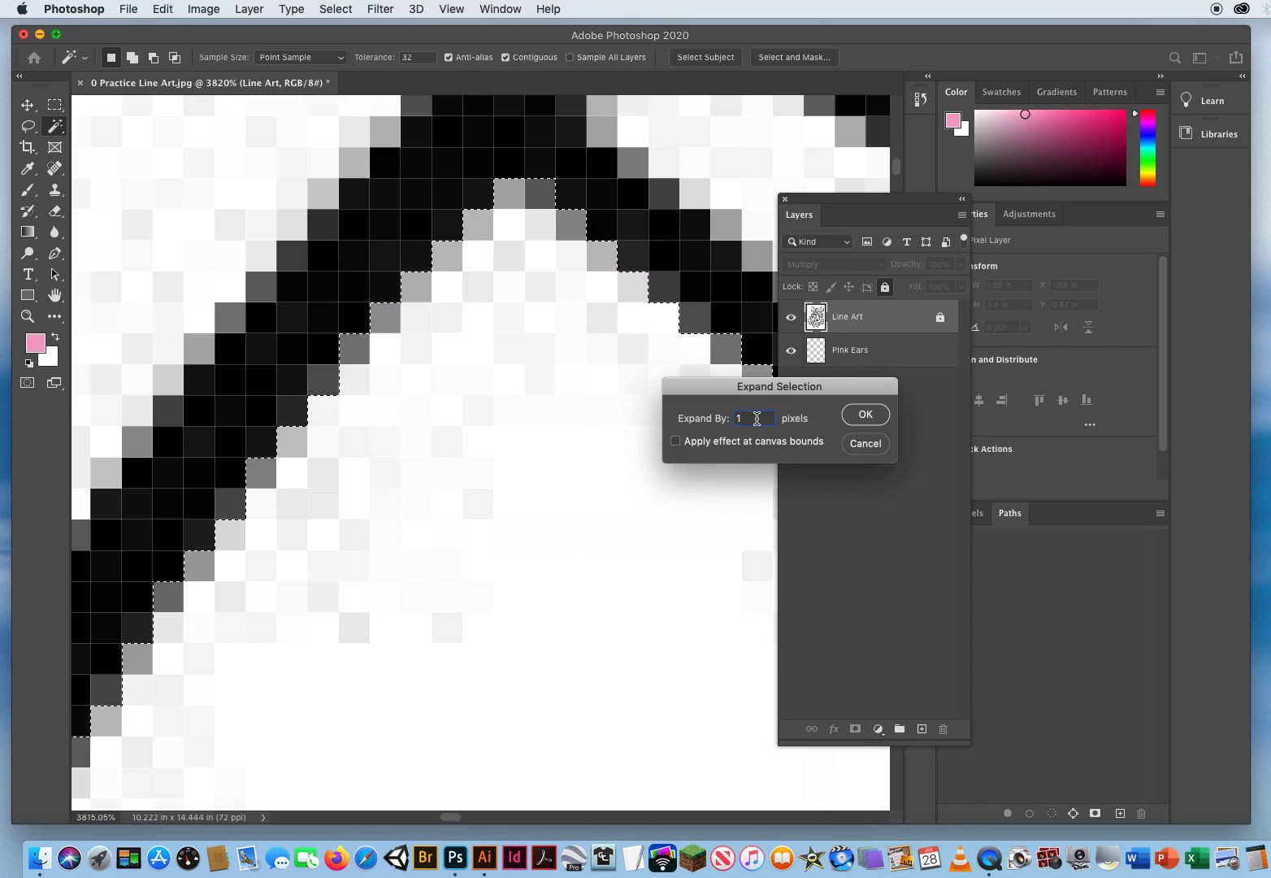
pyautogui.moveTo(757, 418); pyautogui.dragTo(726, 418)
pyautogui.click(865, 414)
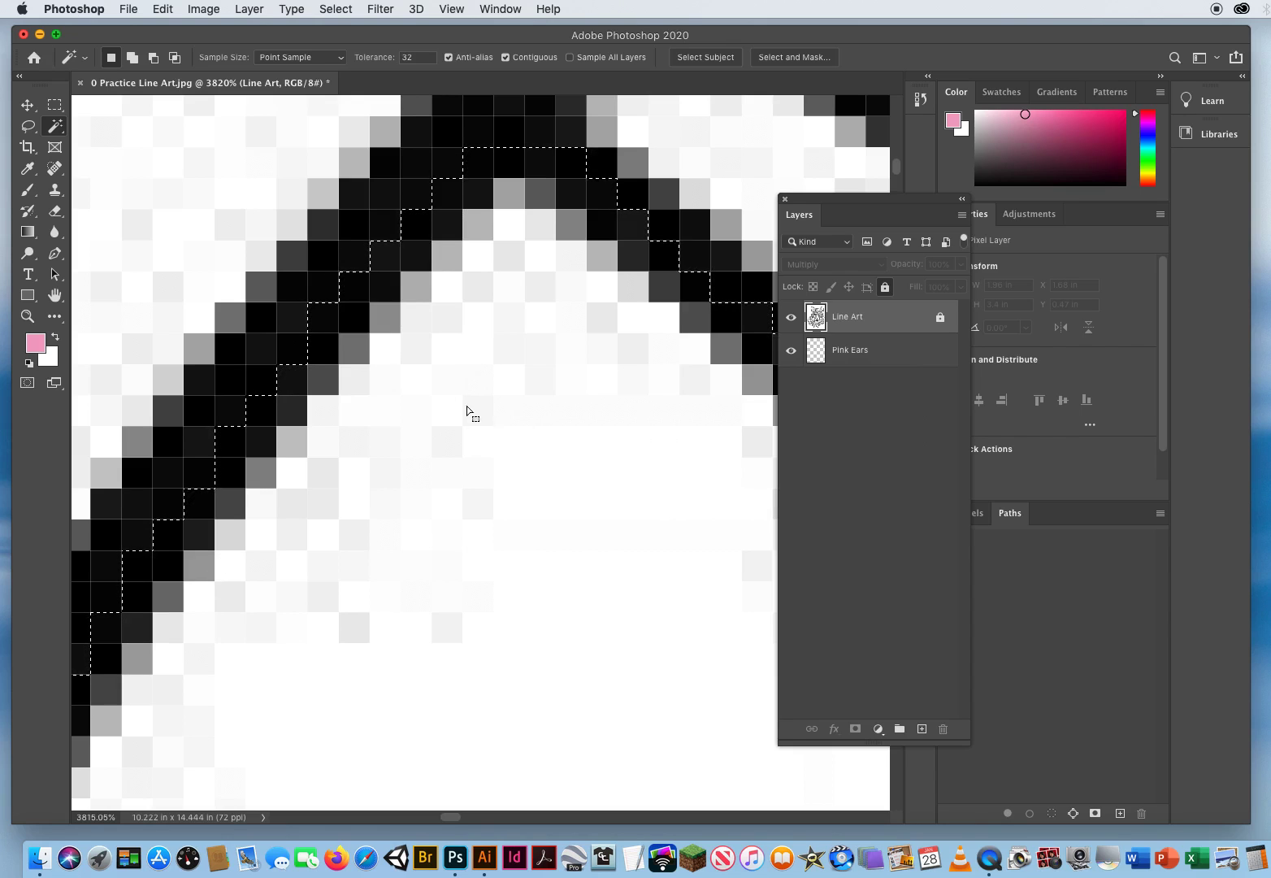
# - Fill the expanded ear selection on the Pink Ears layer with the light pink foreground color
pyautogui.click(27, 316)
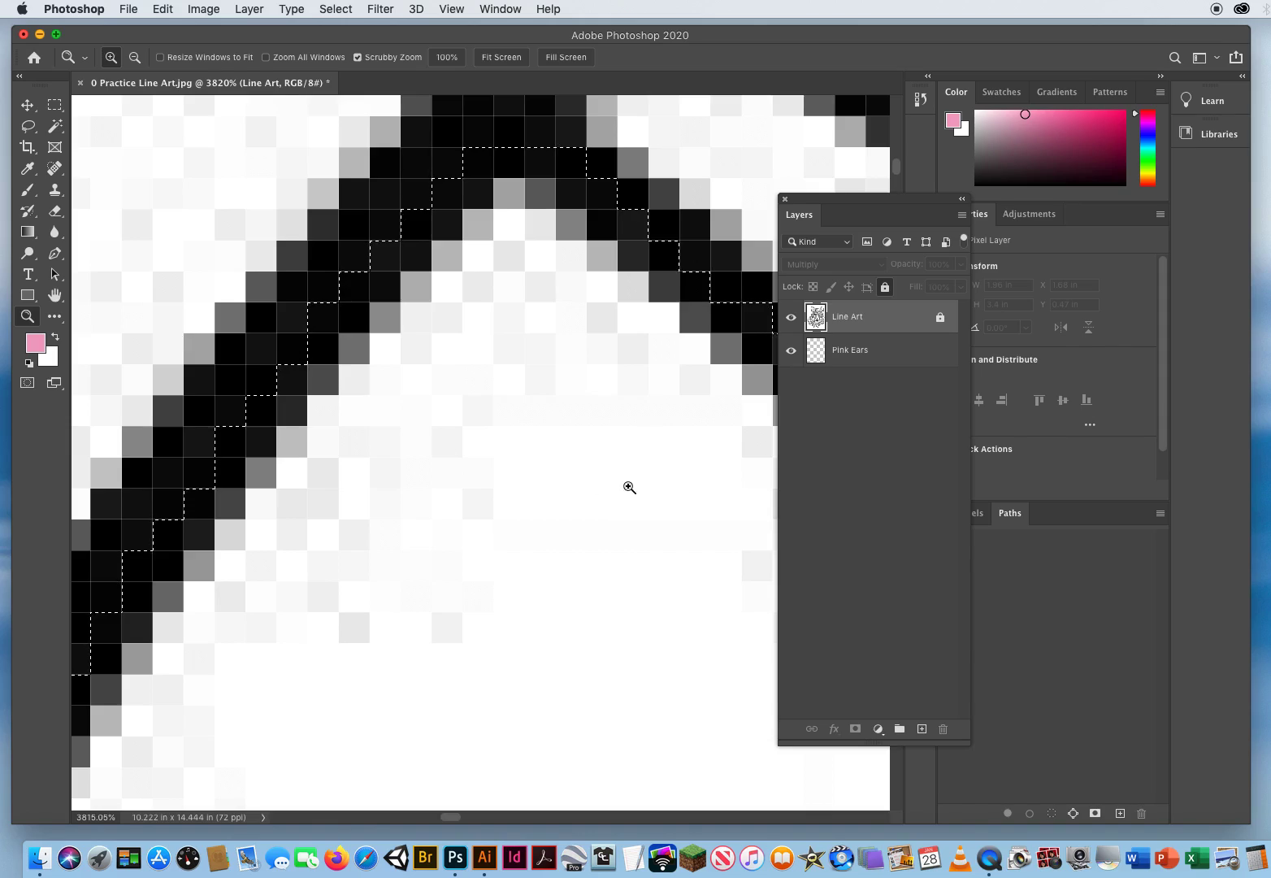
pyautogui.moveTo(628, 488); pyautogui.dragTo(398, 475)
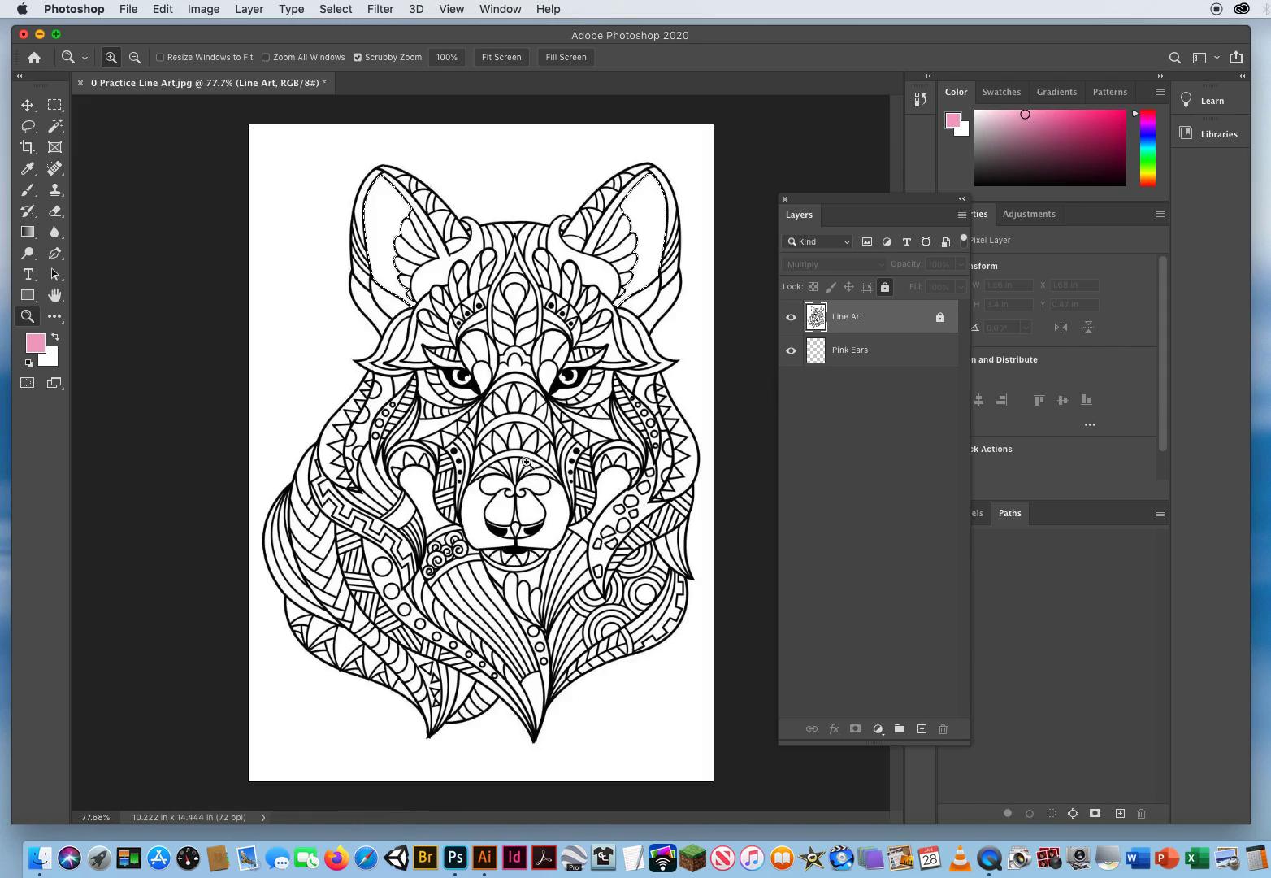
pyautogui.moveTo(507, 451); pyautogui.dragTo(581, 443)
pyautogui.moveTo(598, 228); pyautogui.dragTo(490, 501)
pyautogui.moveTo(492, 389); pyautogui.dragTo(456, 398)
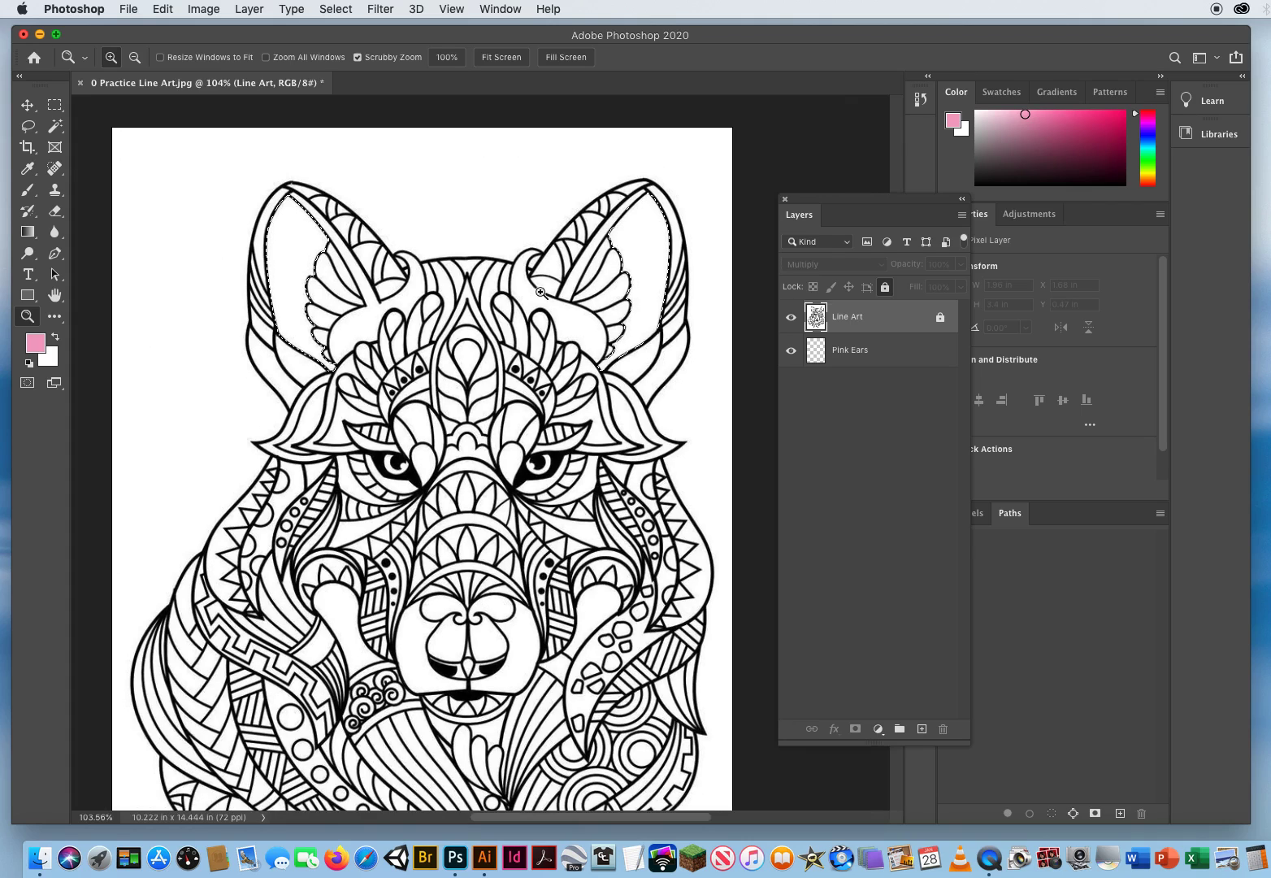
pyautogui.click(867, 356)
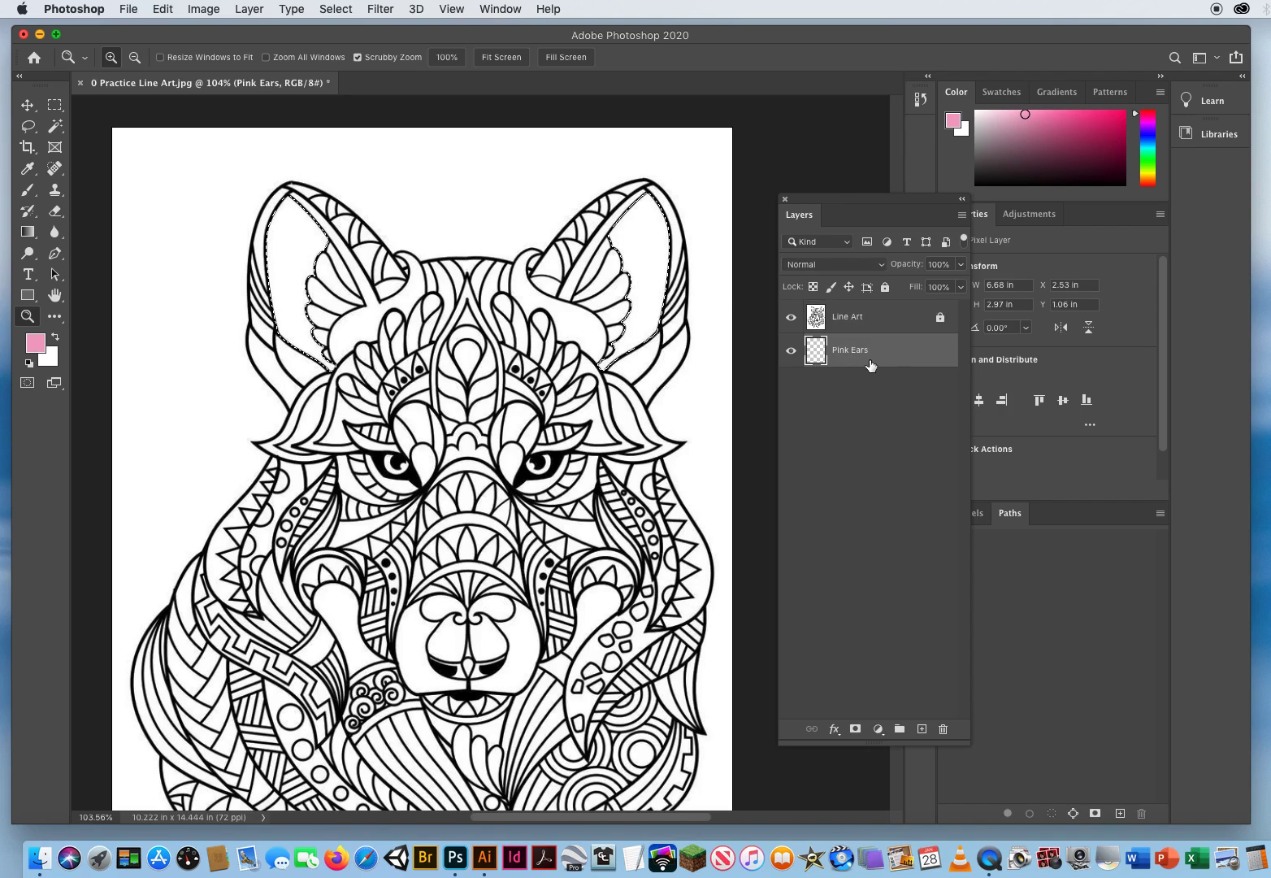
pyautogui.click(880, 319)
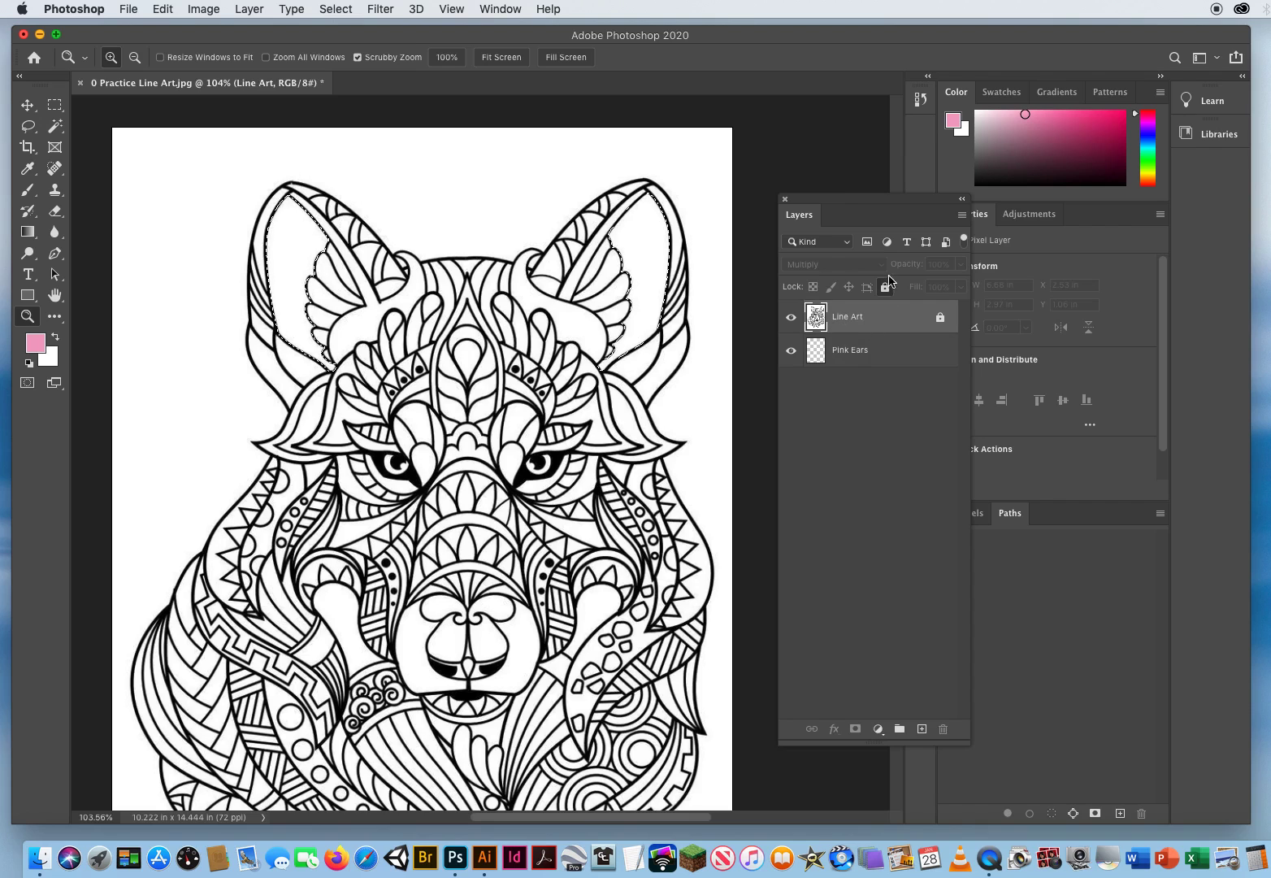
pyautogui.click(879, 353)
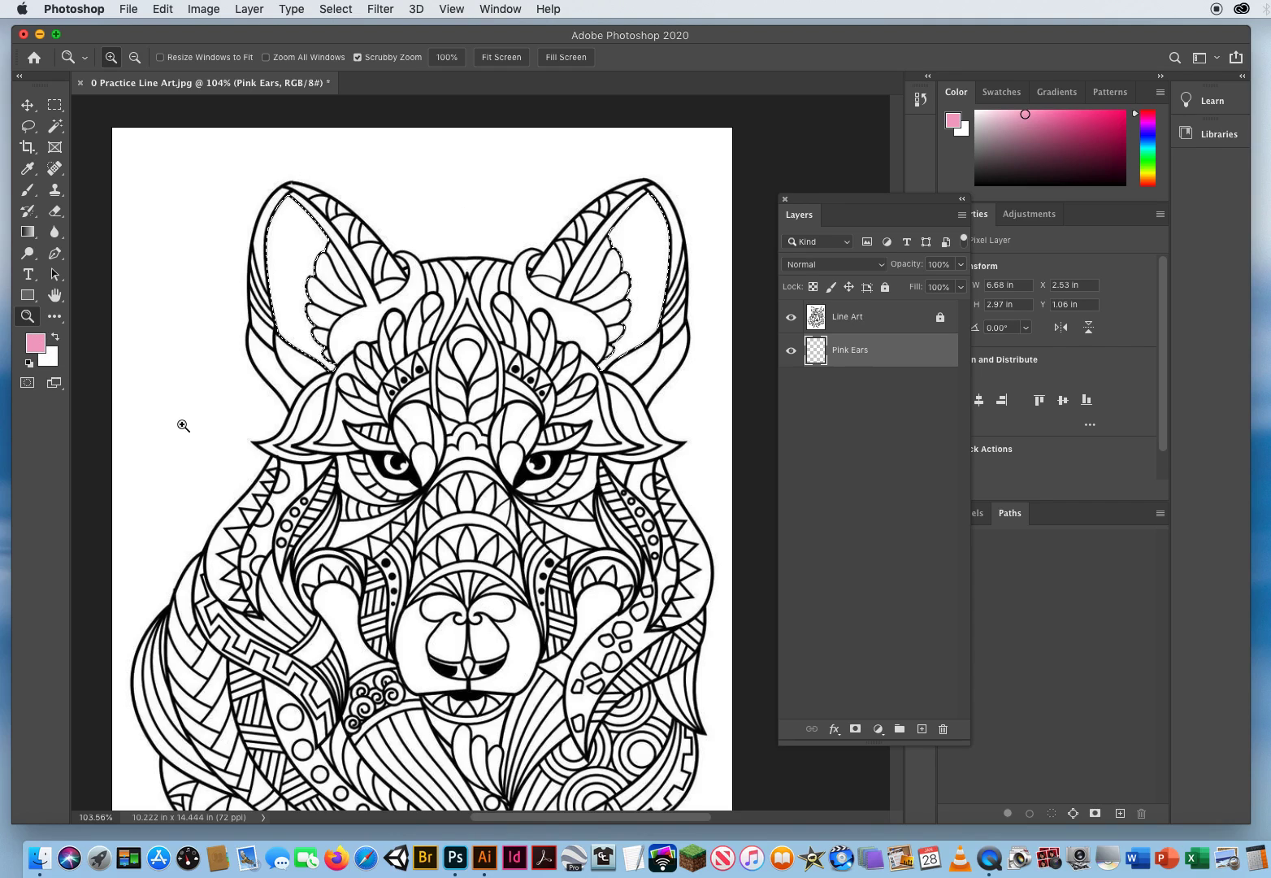
pyautogui.press('v')
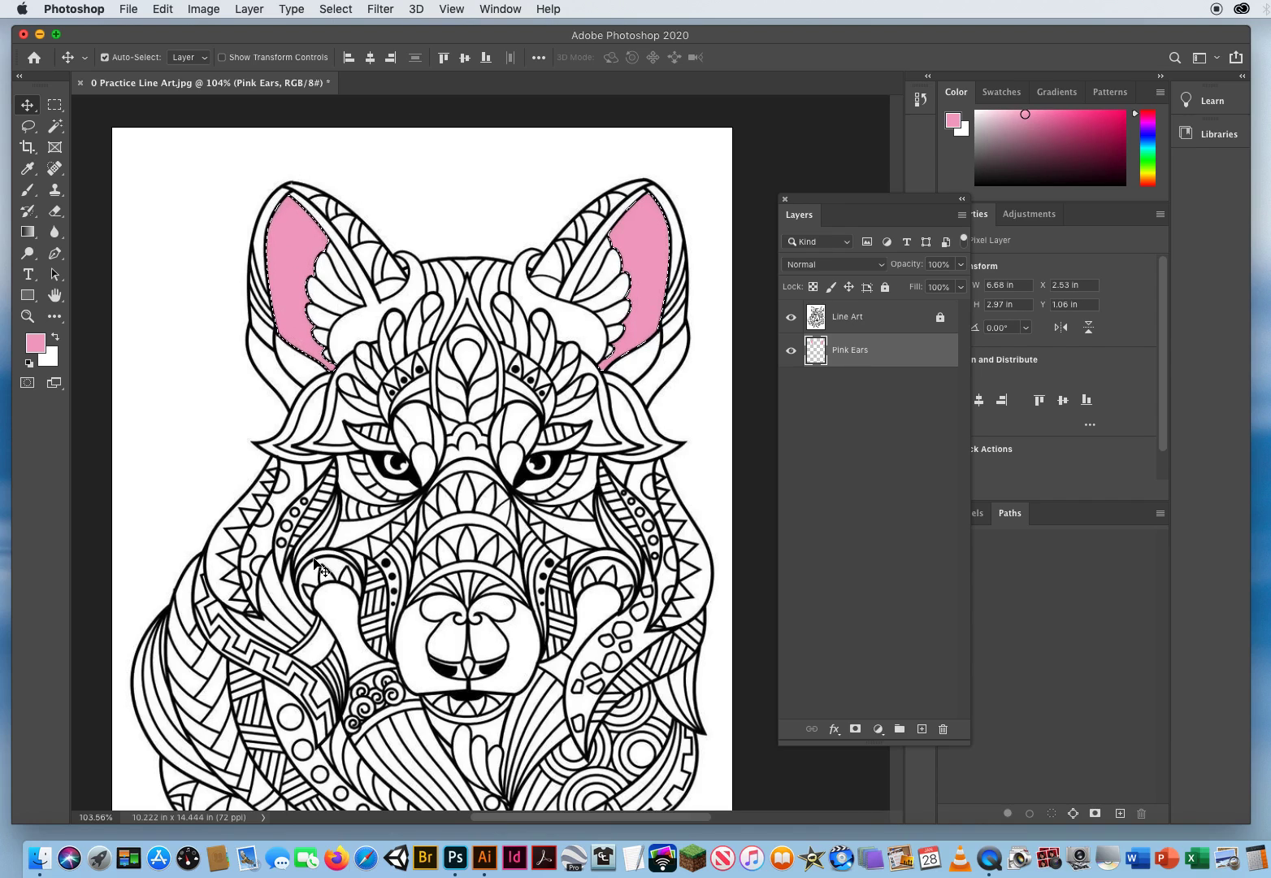
# - Shade the lower parts of both inner ears in darker pink #af4773 with a 221 px brush at 0% hardness
pyautogui.click(36, 350)
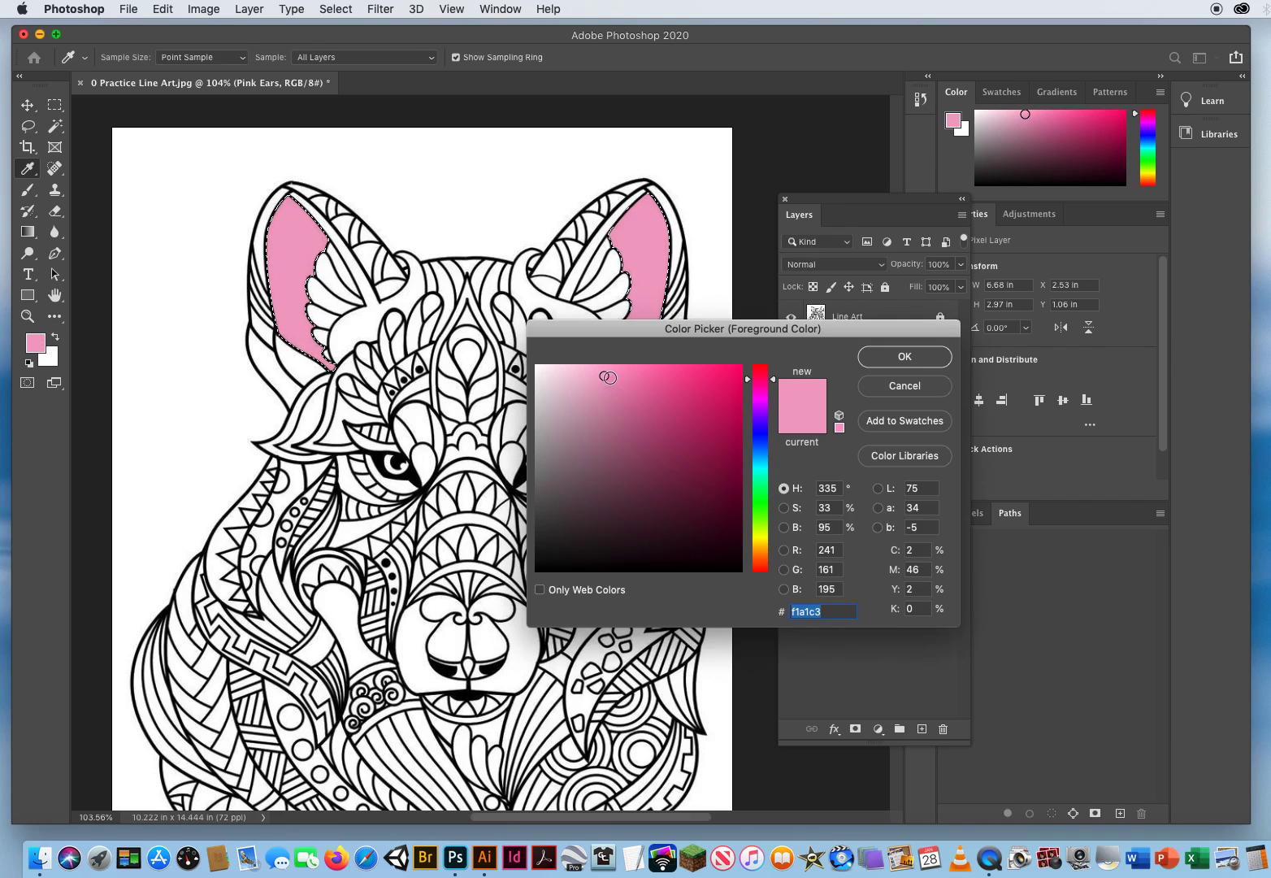
pyautogui.moveTo(608, 377); pyautogui.dragTo(658, 429)
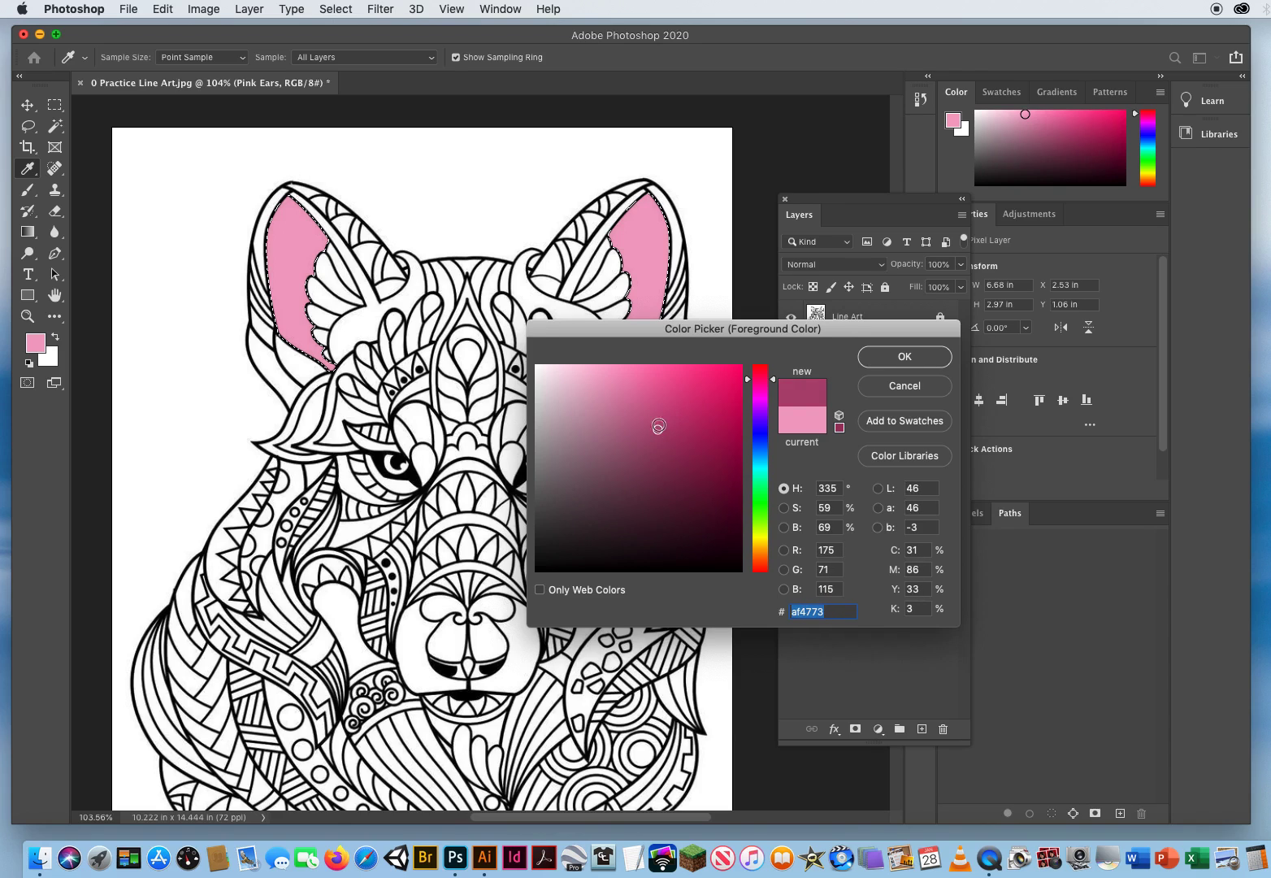
pyautogui.click(894, 362)
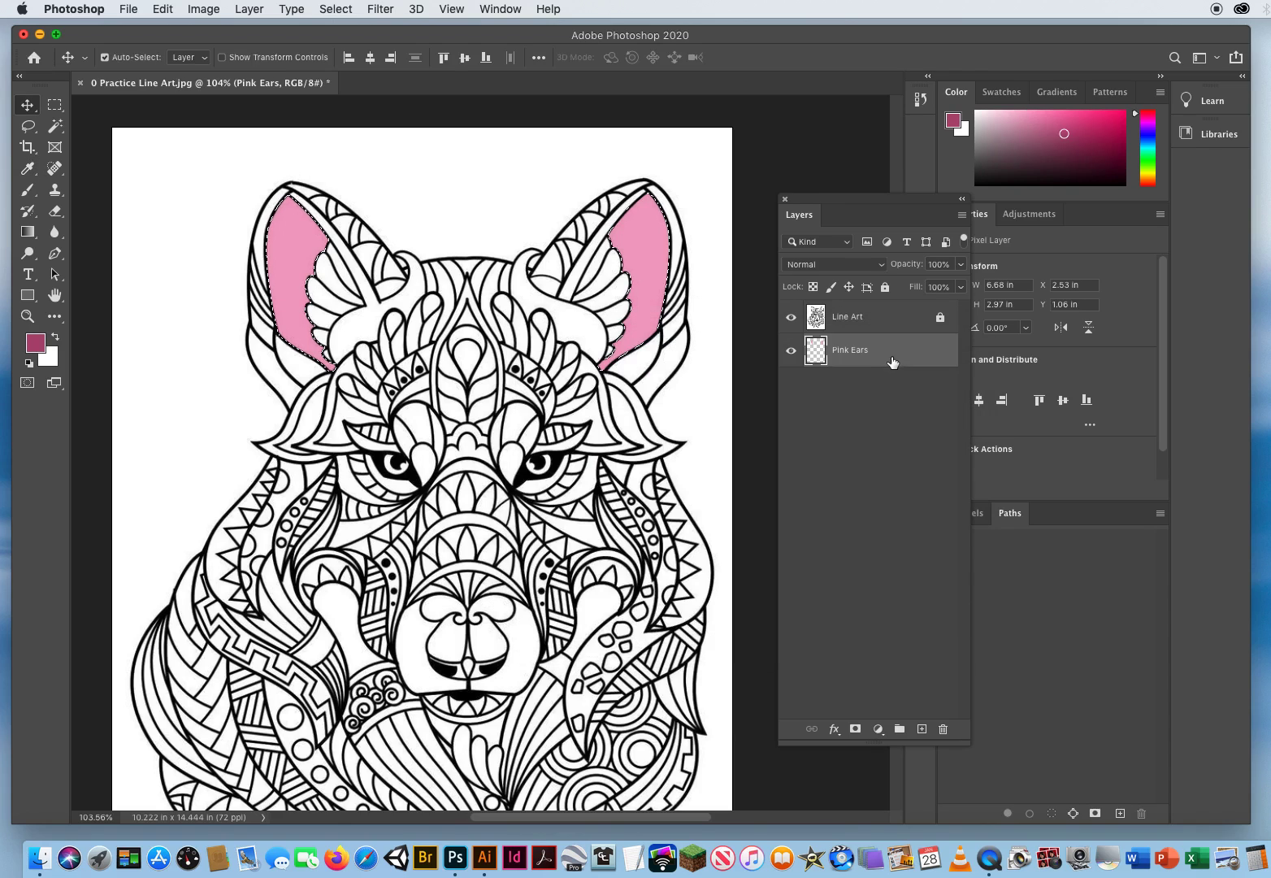
pyautogui.click(28, 191)
pyautogui.click(86, 191)
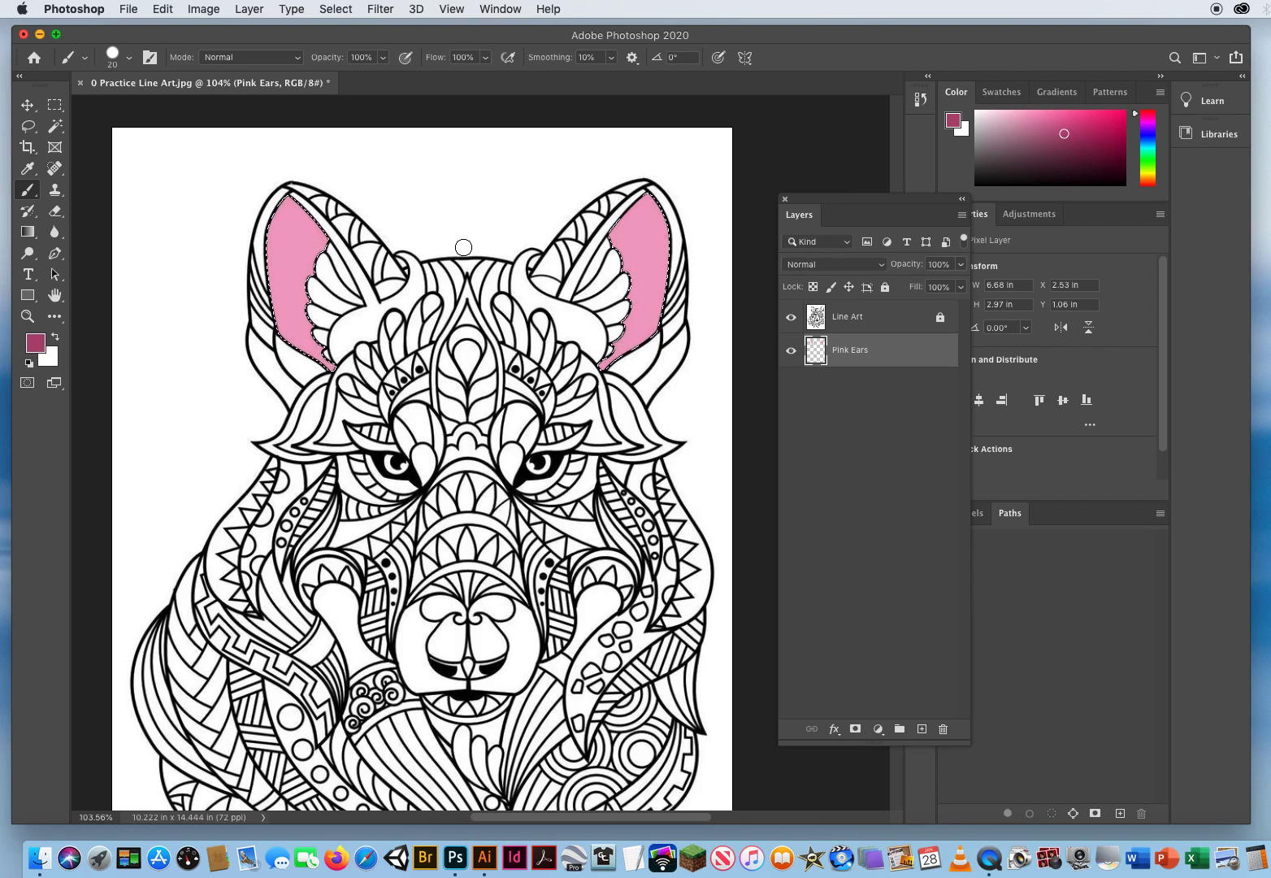
pyautogui.moveTo(458, 242)
pyautogui.mouseDown()
pyautogui.moveTo(508, 252)
pyautogui.moveTo(494, 7)
pyautogui.mouseUp()
pyautogui.moveTo(449, 352)
pyautogui.mouseDown()
pyautogui.moveTo(535, 356)
pyautogui.moveTo(450, 364)
pyautogui.moveTo(461, 363)
pyautogui.moveTo(457, 277)
pyautogui.mouseUp()
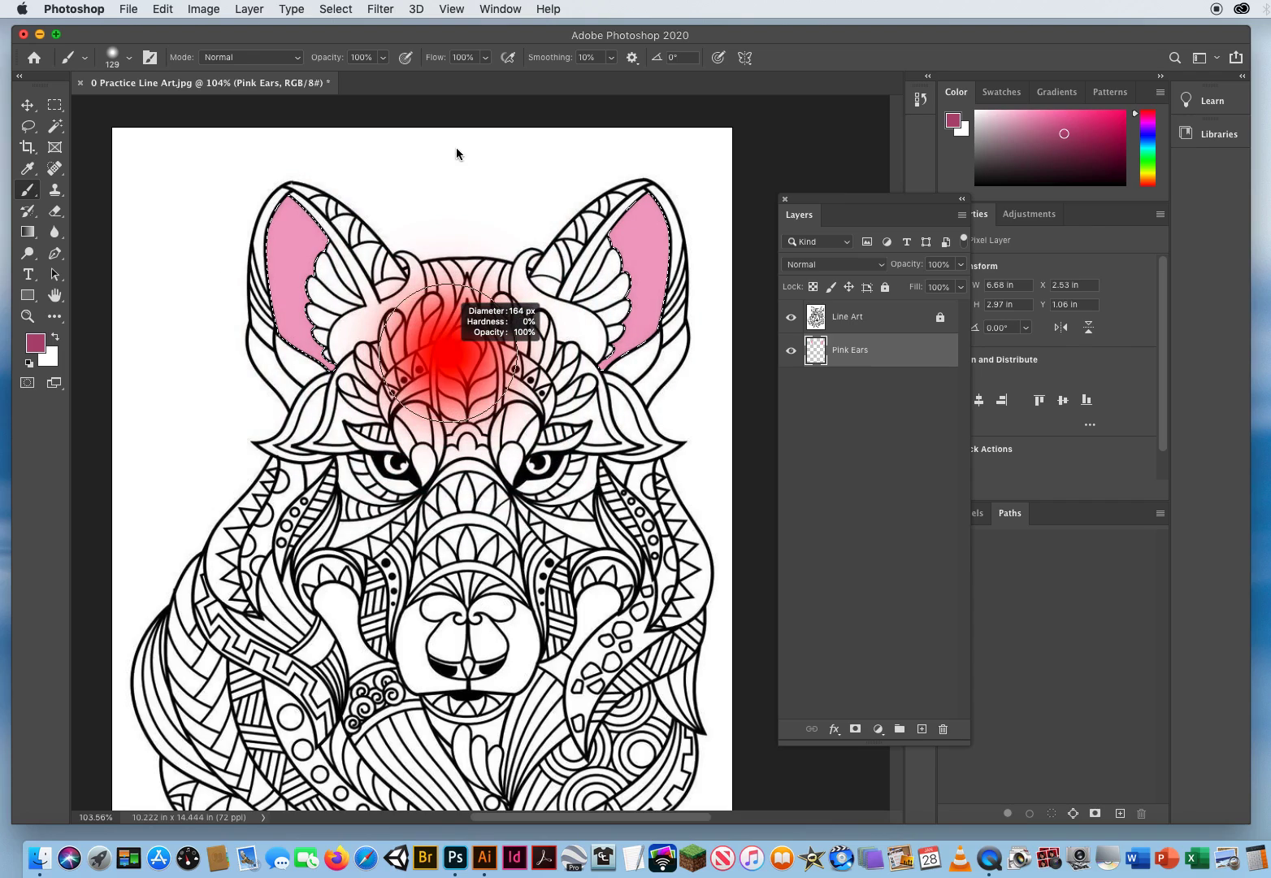
pyautogui.moveTo(456, 147)
pyautogui.mouseDown()
pyautogui.moveTo(467, 178)
pyautogui.moveTo(537, 244)
pyautogui.moveTo(617, 285)
pyautogui.moveTo(572, 302)
pyautogui.moveTo(268, 307)
pyautogui.moveTo(585, 309)
pyautogui.moveTo(423, 321)
pyautogui.moveTo(462, 322)
pyautogui.mouseUp()
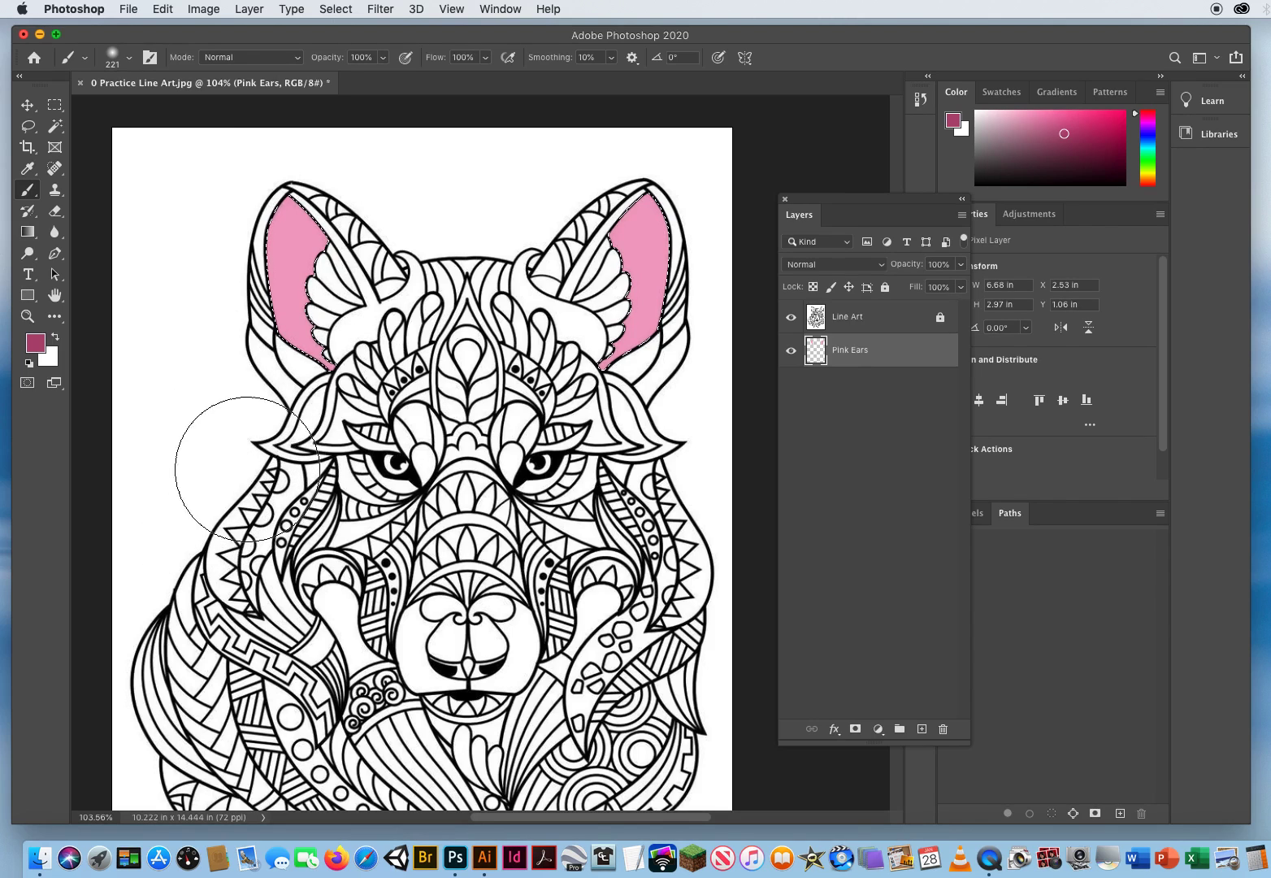
pyautogui.moveTo(247, 469)
pyautogui.mouseDown()
pyautogui.moveTo(413, 397)
pyautogui.moveTo(308, 417)
pyautogui.mouseUp()
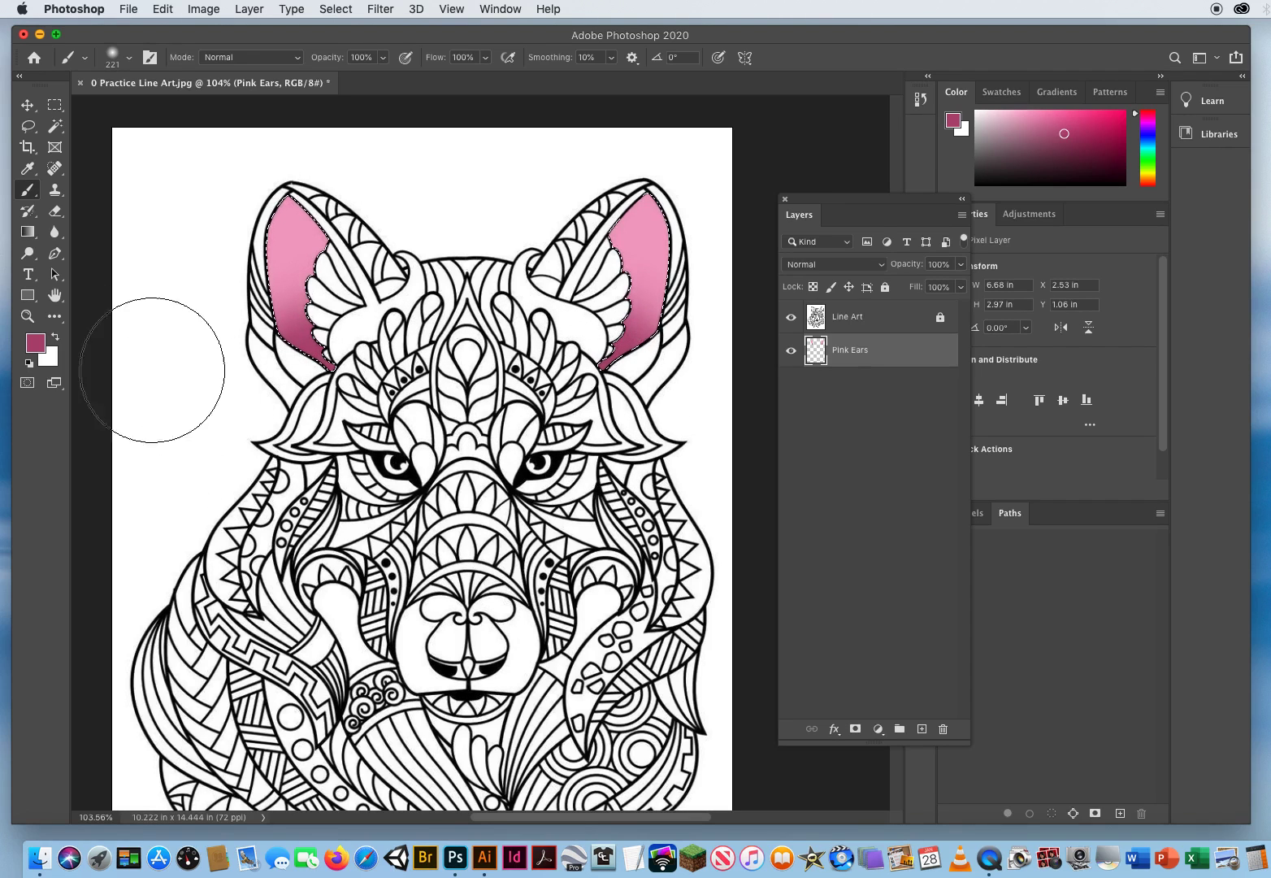
# - Deepen the bases of both ears with a dark maroon, and shade their upper edges with a soft 42 px brush
pyautogui.click(35, 342)
pyautogui.click(686, 455)
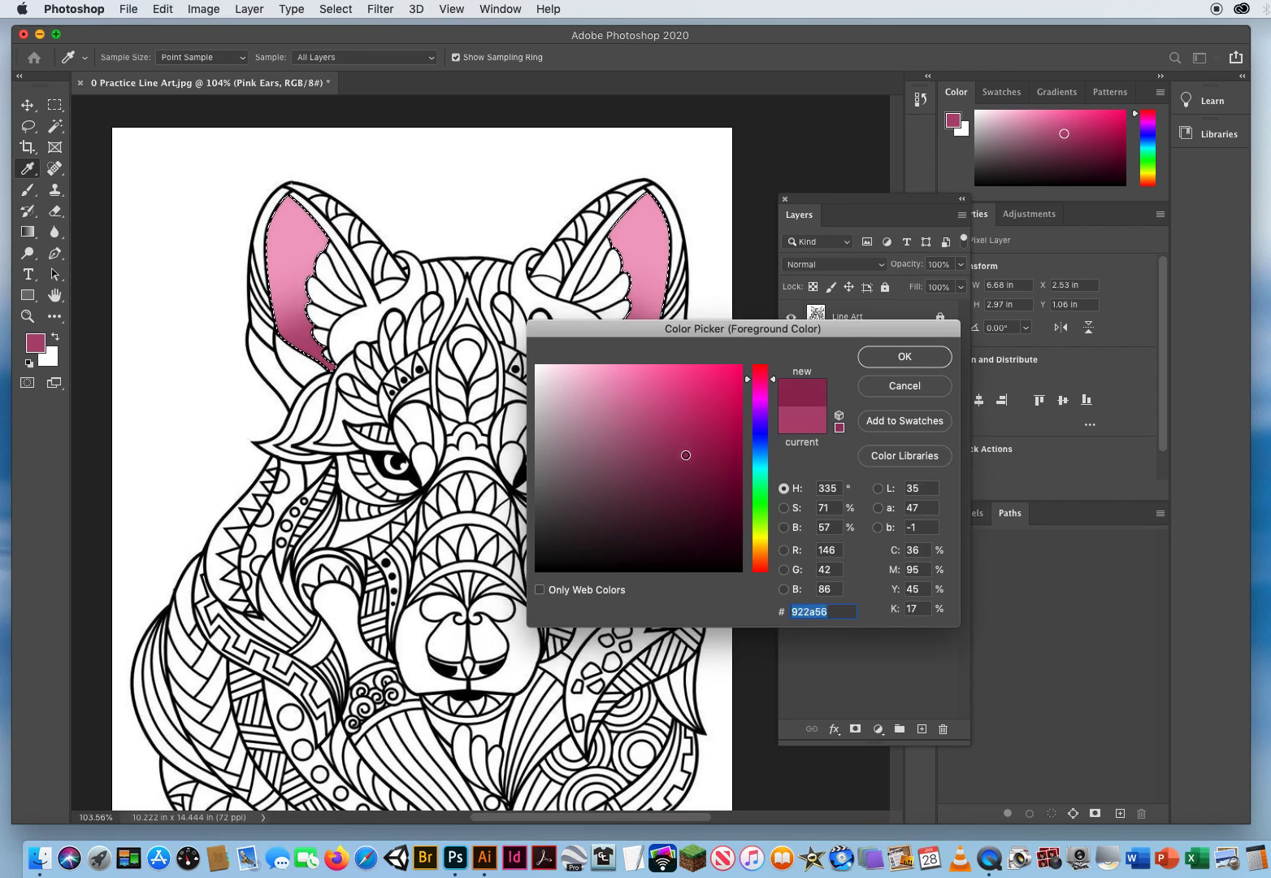
pyautogui.click(885, 359)
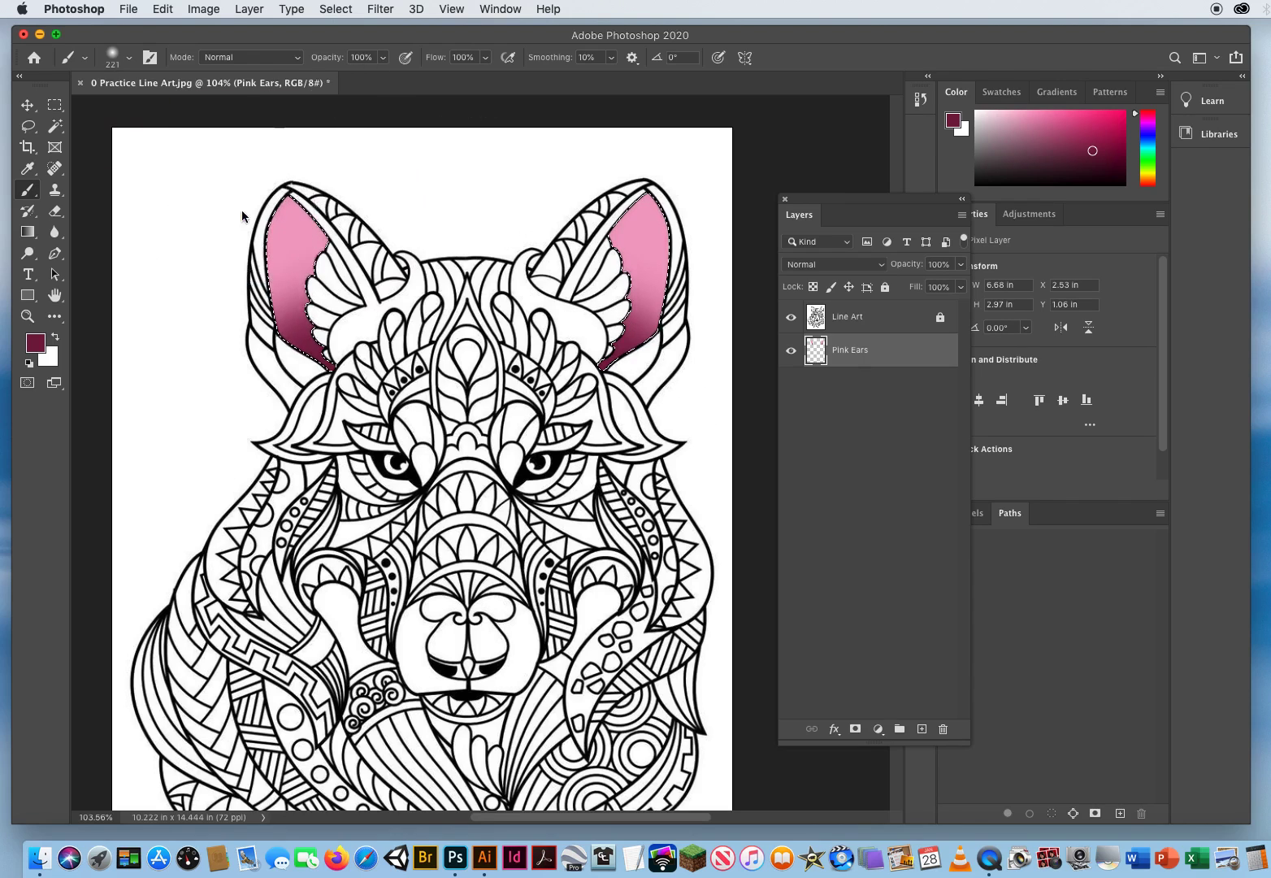
pyautogui.moveTo(241, 210); pyautogui.dragTo(167, 213)
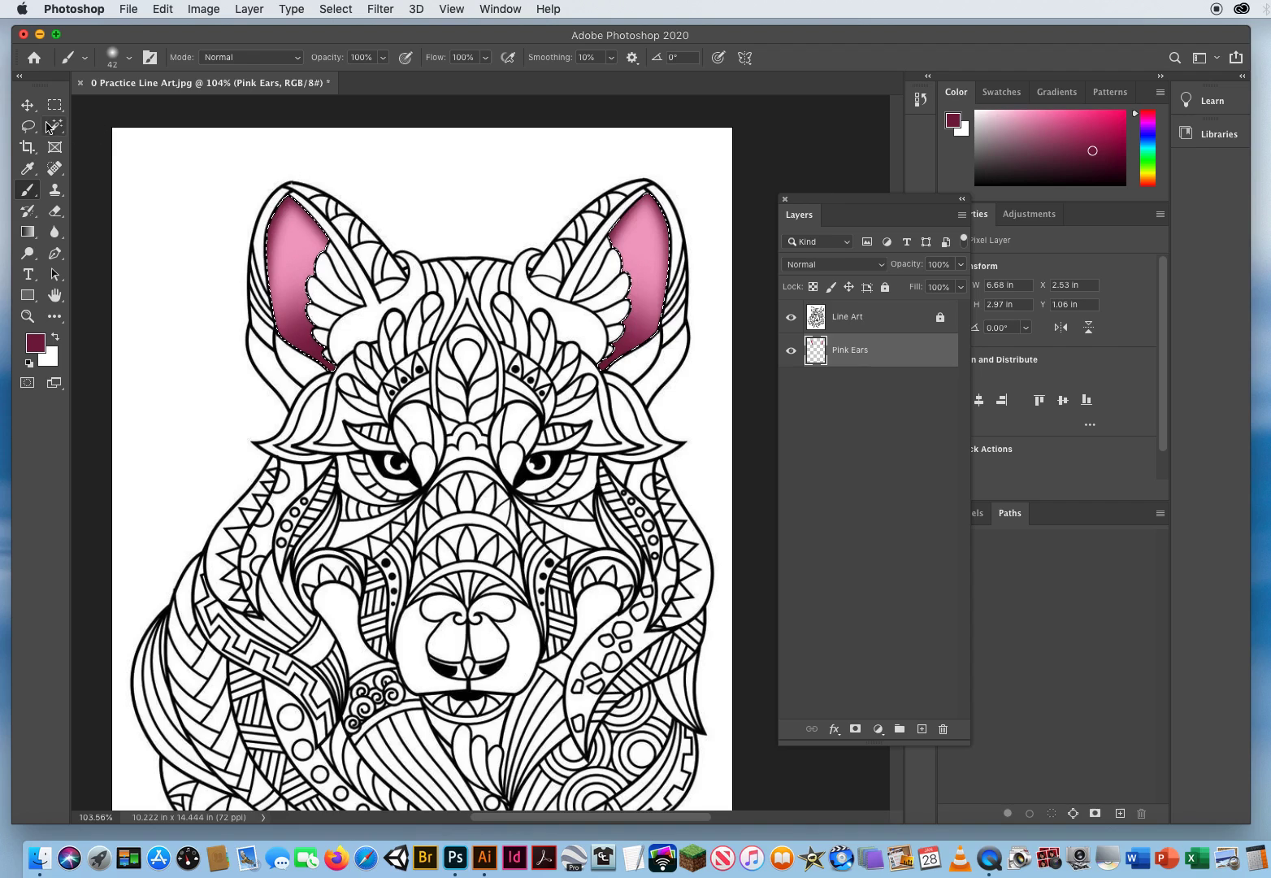
# - Clear the ear selection and hide the Pink Ears layer
pyautogui.click(26, 104)
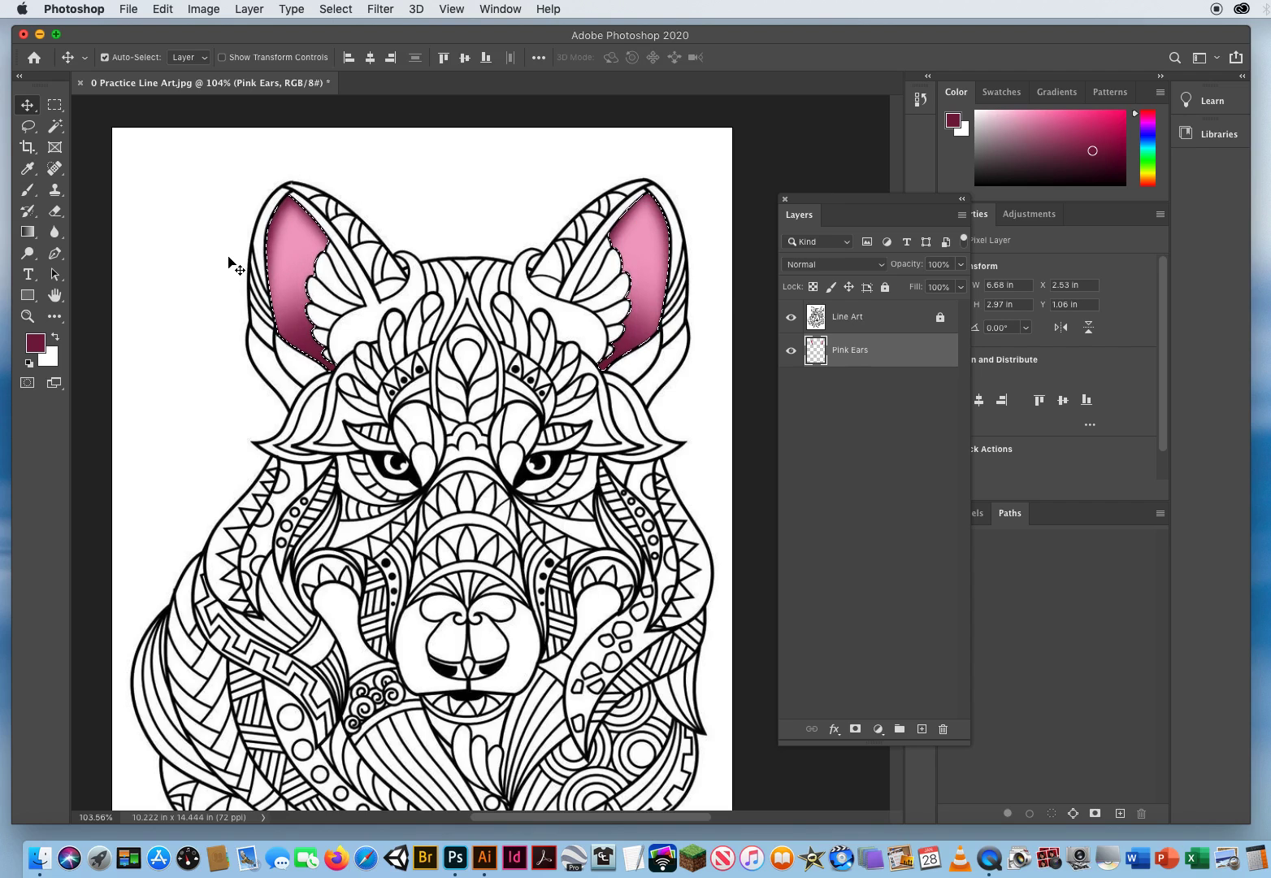
pyautogui.press('super')
pyautogui.press('super+d')
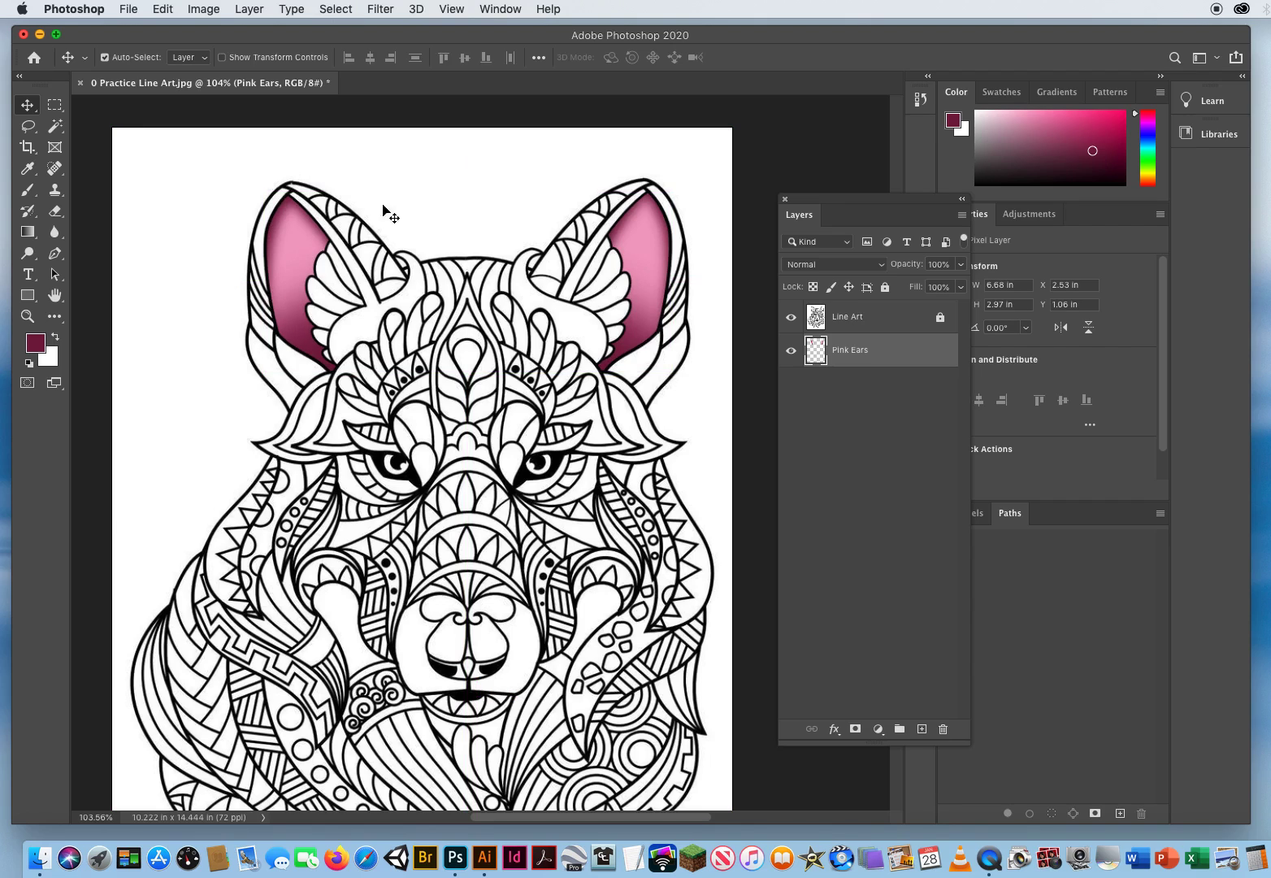
pyautogui.click(791, 353)
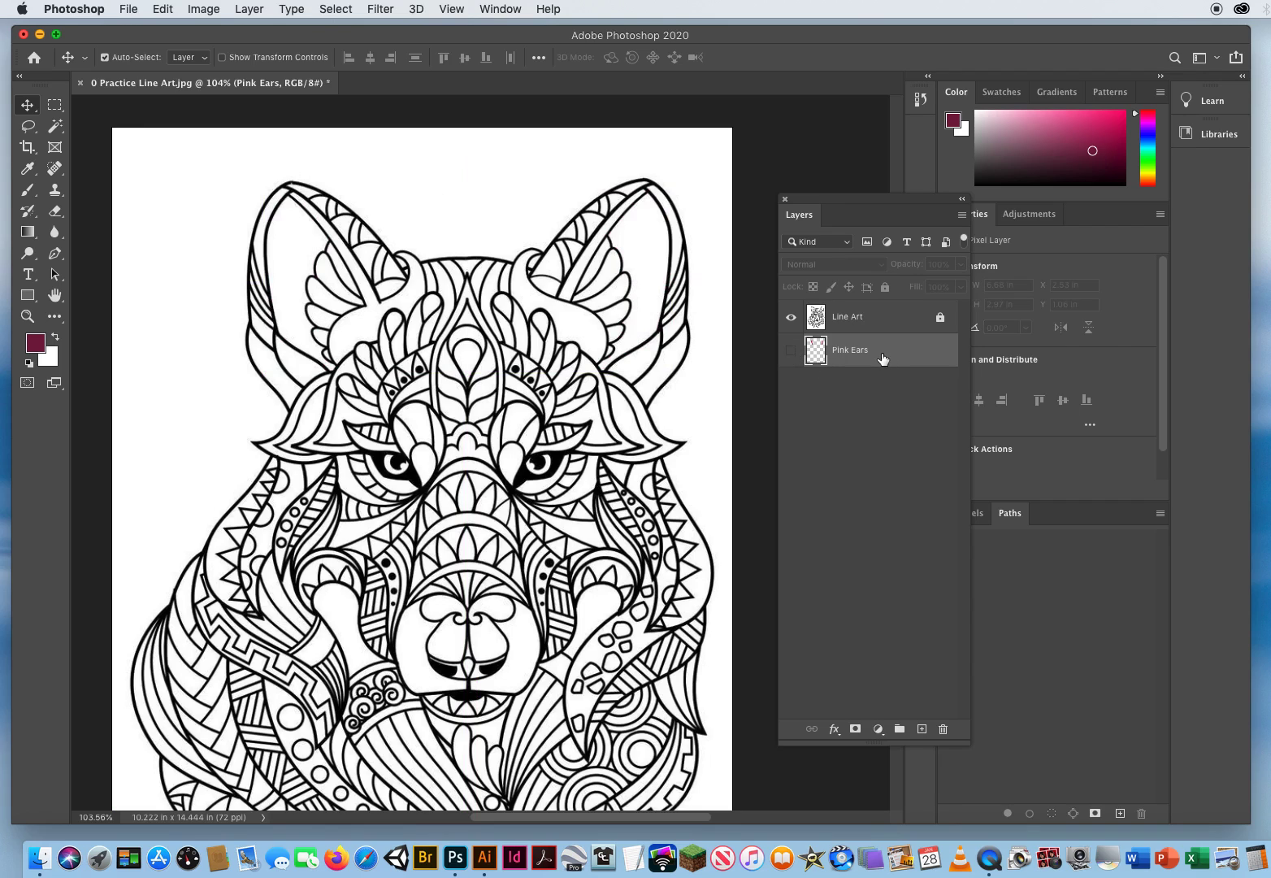
# - Toggle the Pink Ears layer's visibility to compare the coloring, leaving the layer shown
pyautogui.click(791, 351)
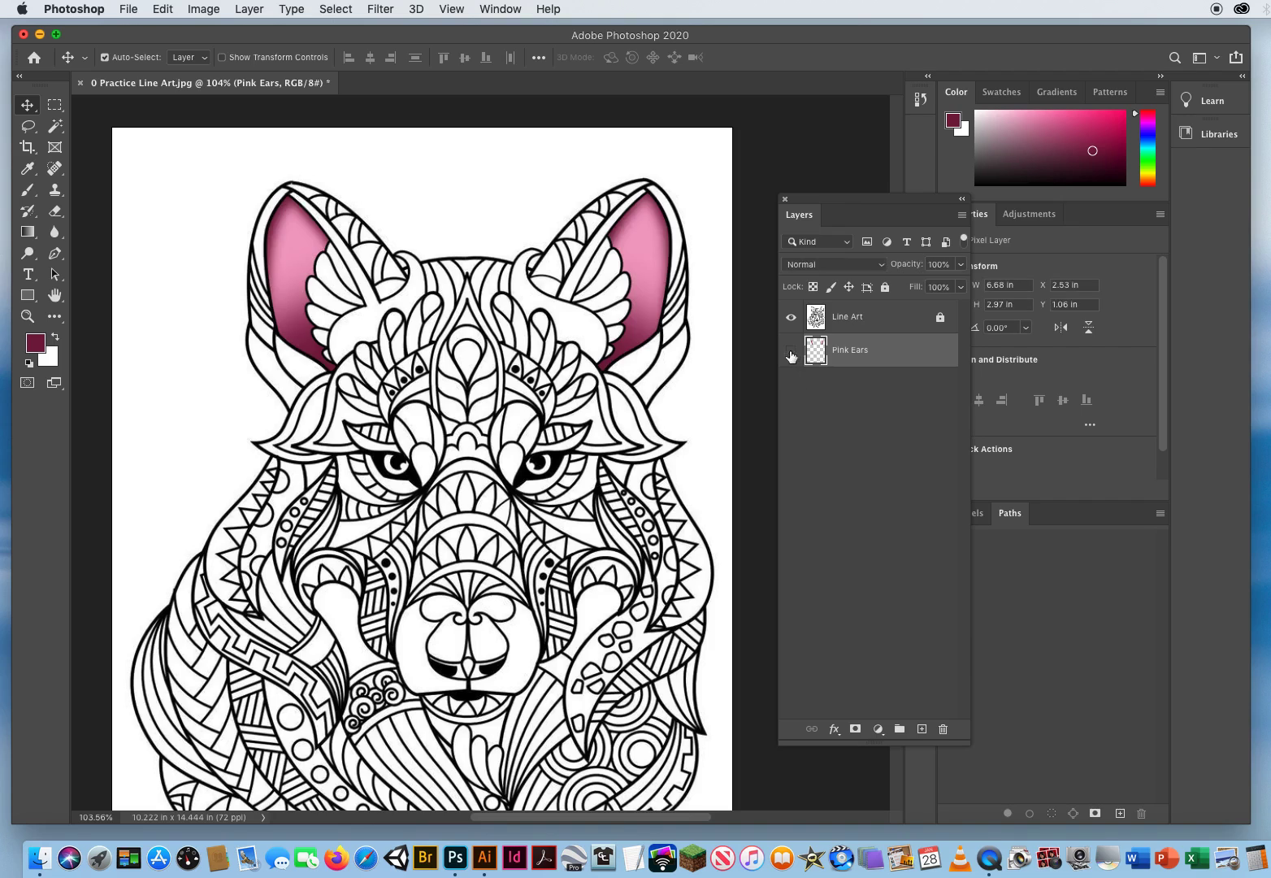
pyautogui.click(791, 354)
pyautogui.click(792, 352)
# - Magic Wand the regions just below both pink inner ears on the Line Art layer and expand the selection by 1 pixel
pyautogui.click(886, 323)
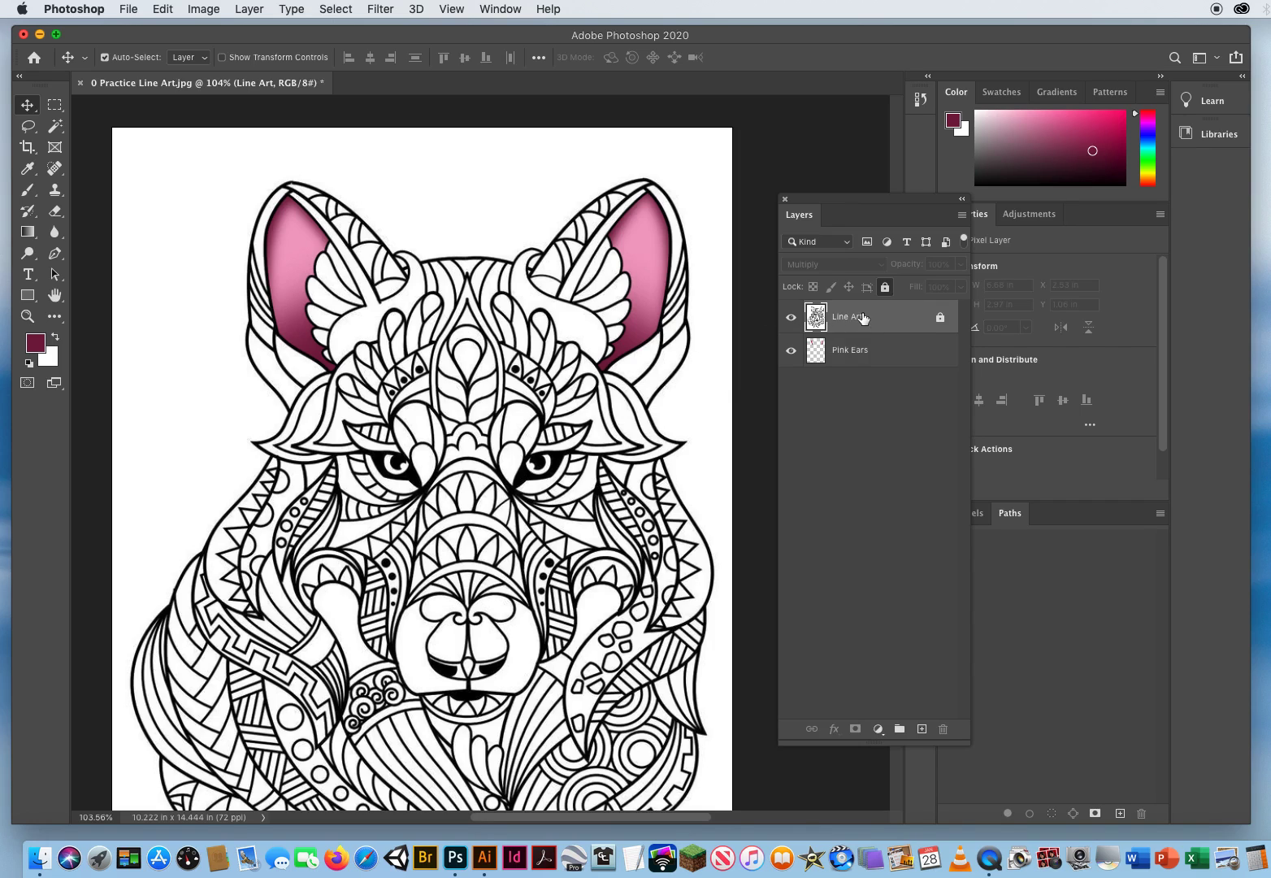
pyautogui.click(56, 128)
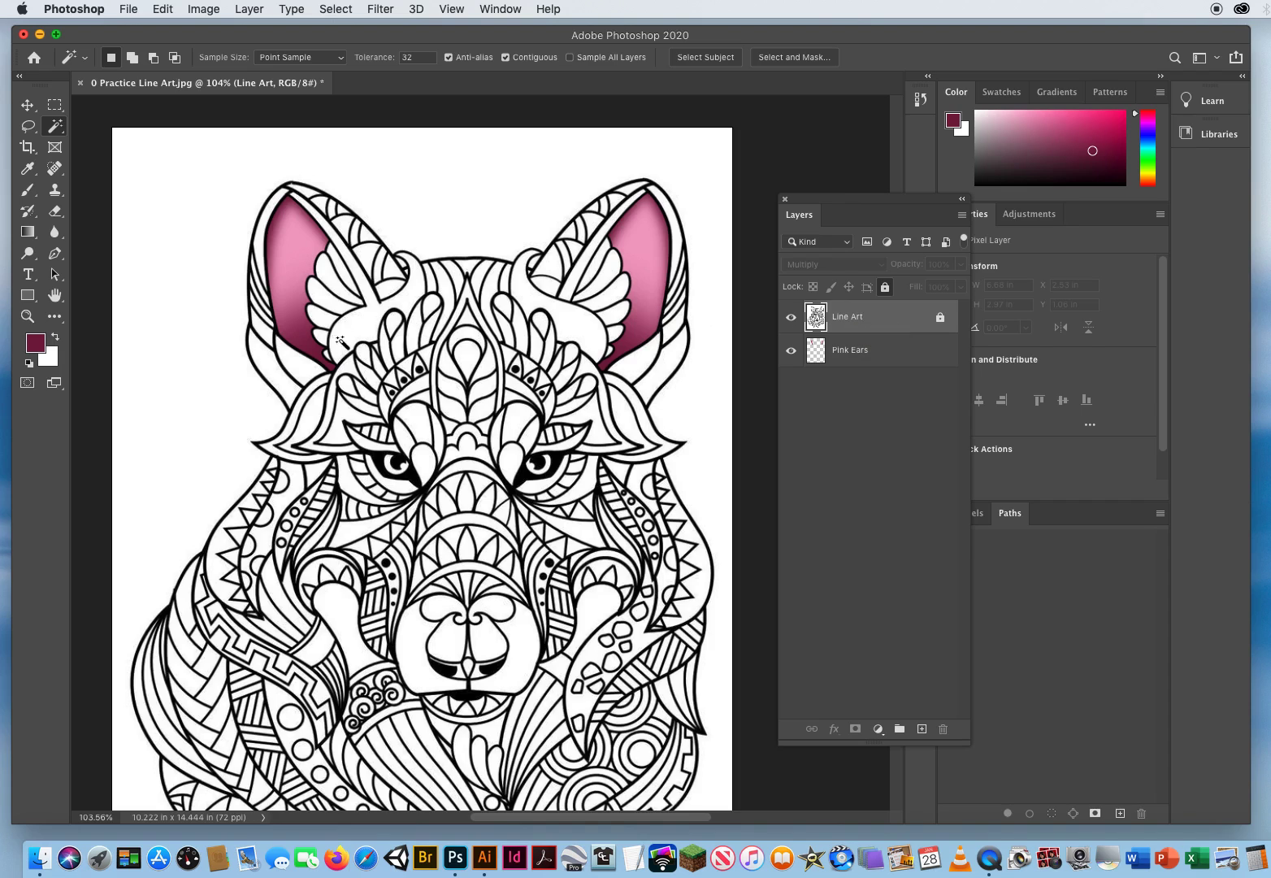
pyautogui.click(299, 367)
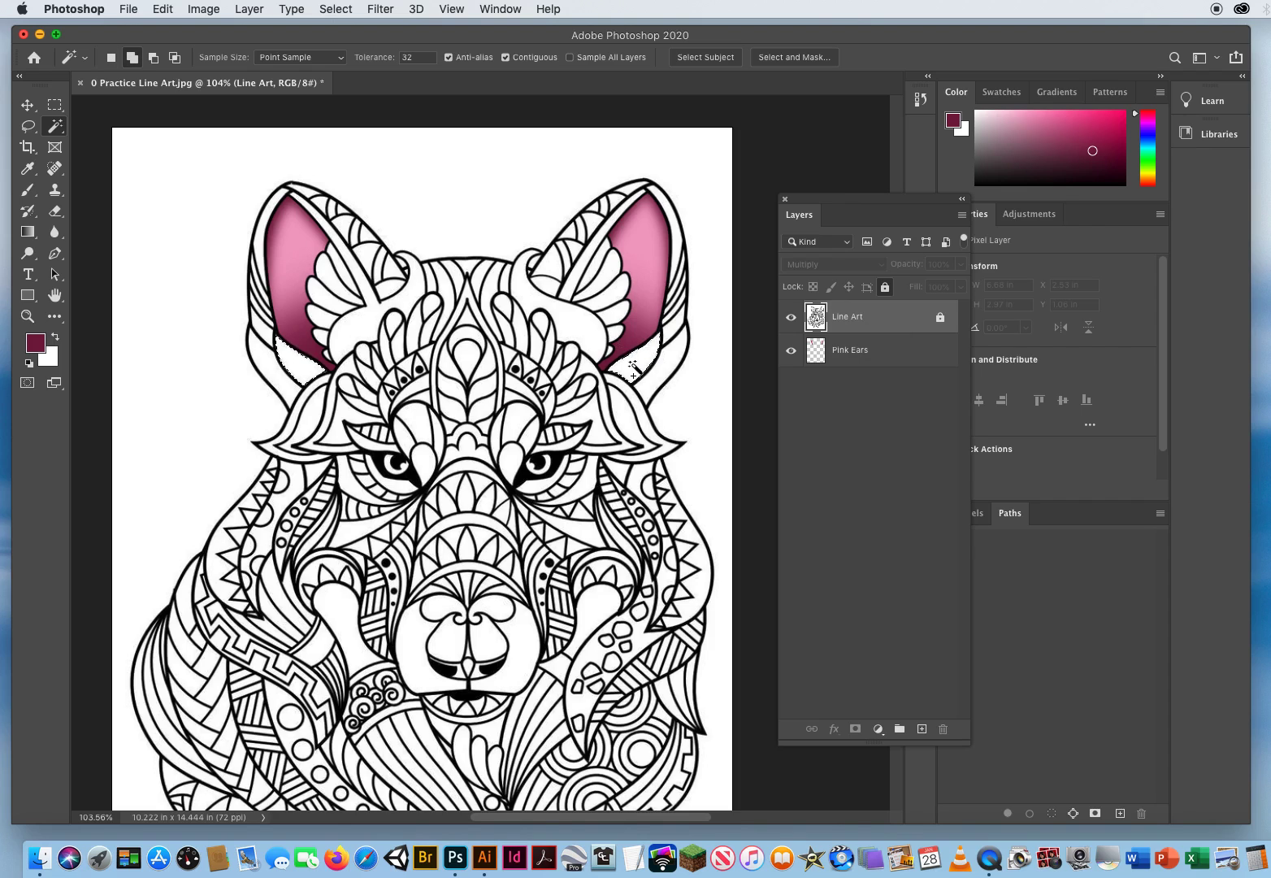
pyautogui.keyDown('shift'); pyautogui.click(634, 370); pyautogui.keyUp('shift')
pyautogui.click(336, 8)
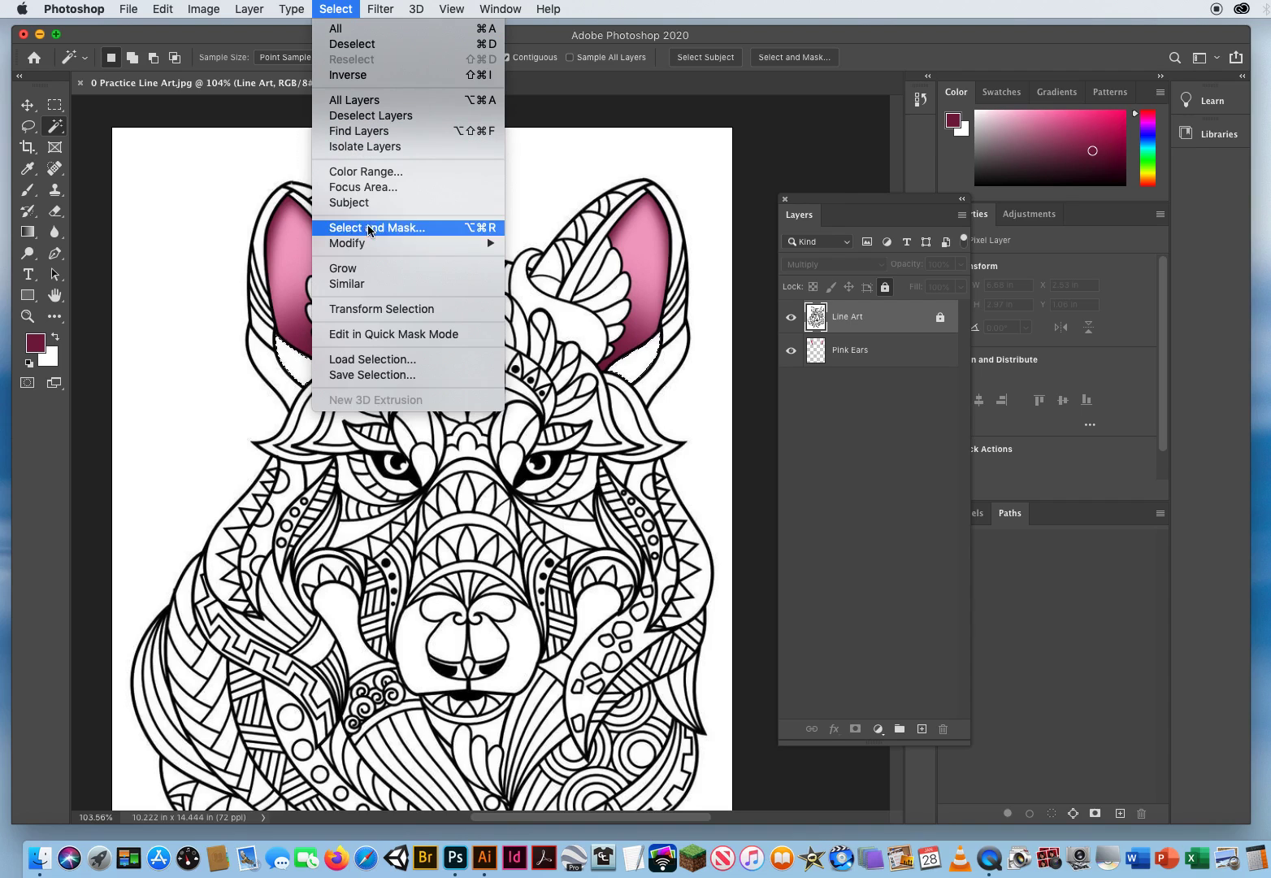
pyautogui.moveTo(364, 244)
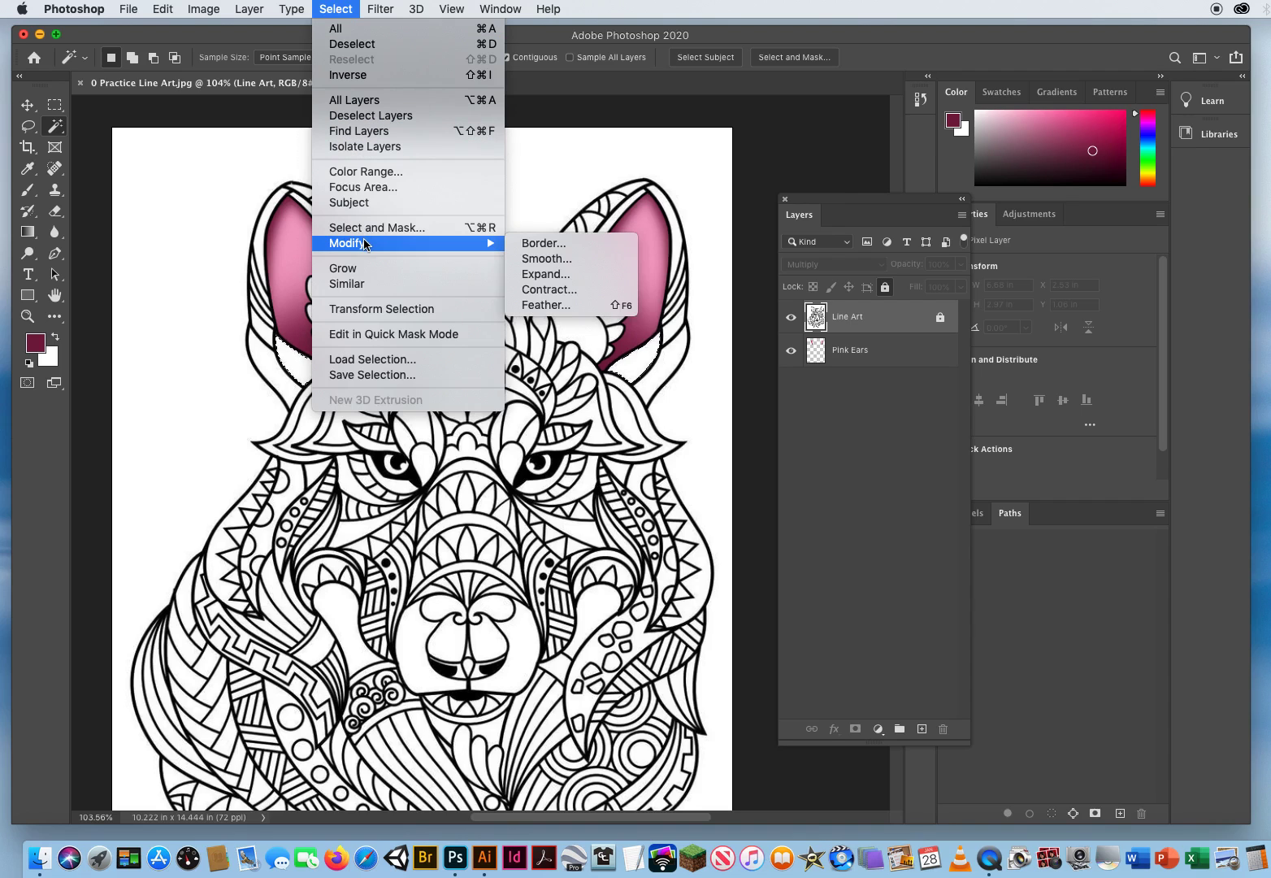
pyautogui.click(537, 274)
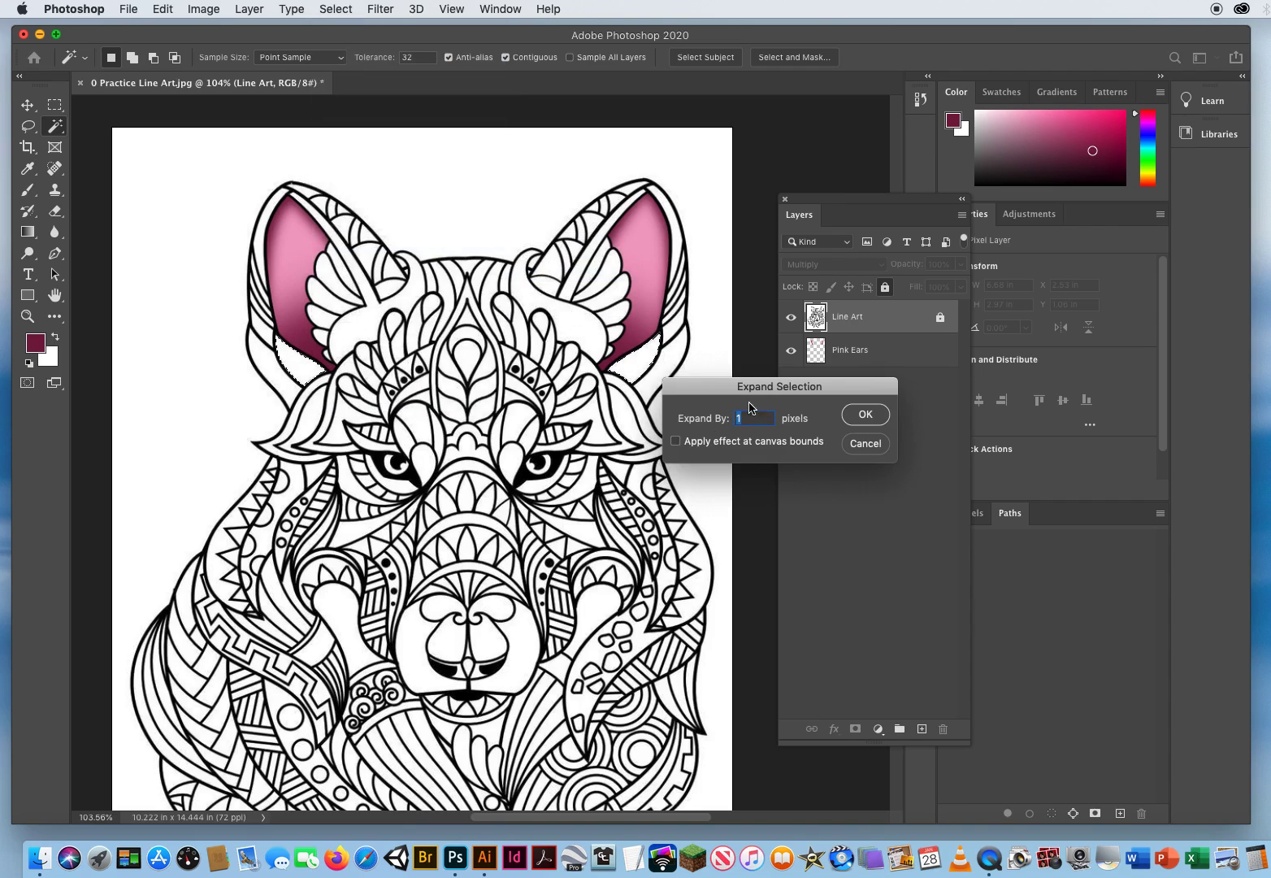
pyautogui.click(861, 416)
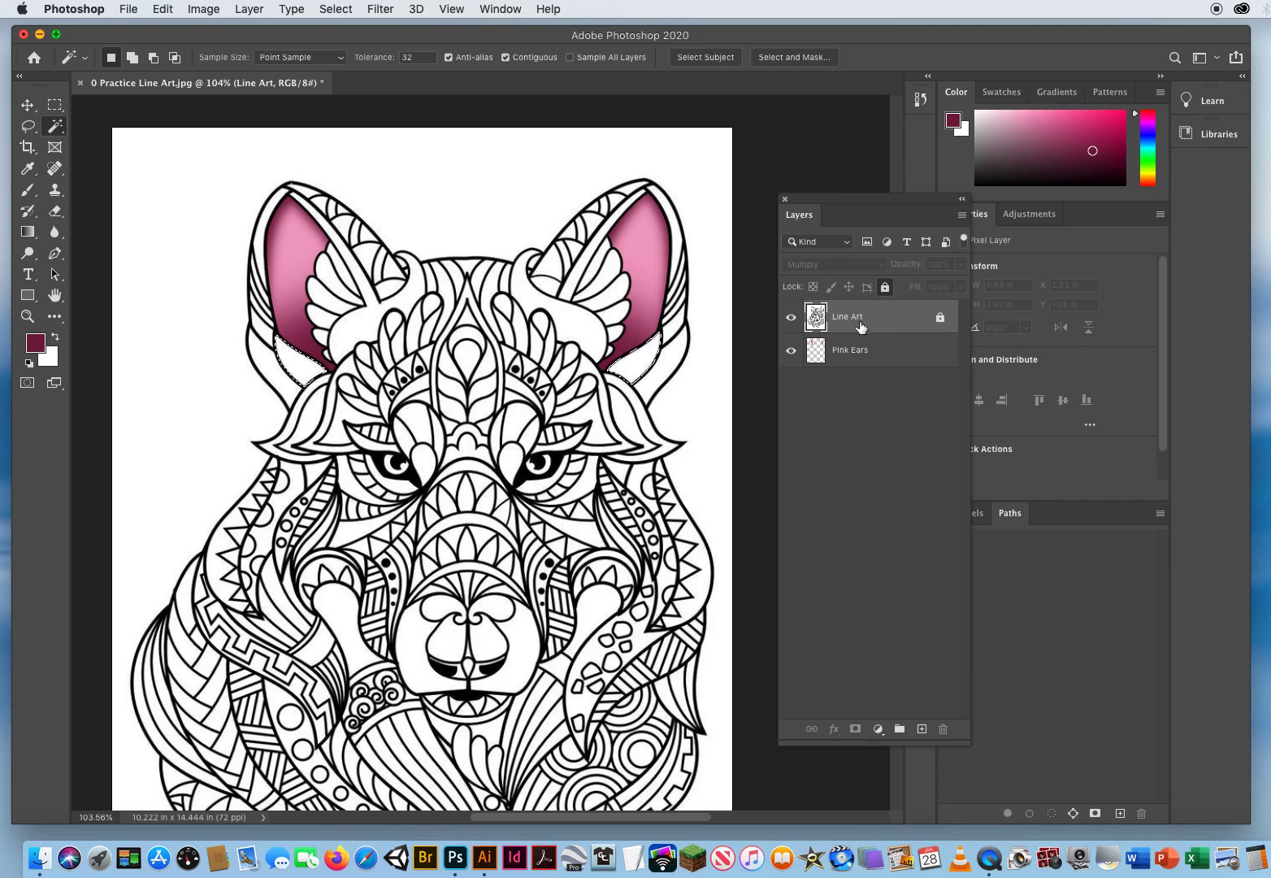
# - Create a new layer directly above Pink Ears and name it Blue Ears Area
pyautogui.click(895, 355)
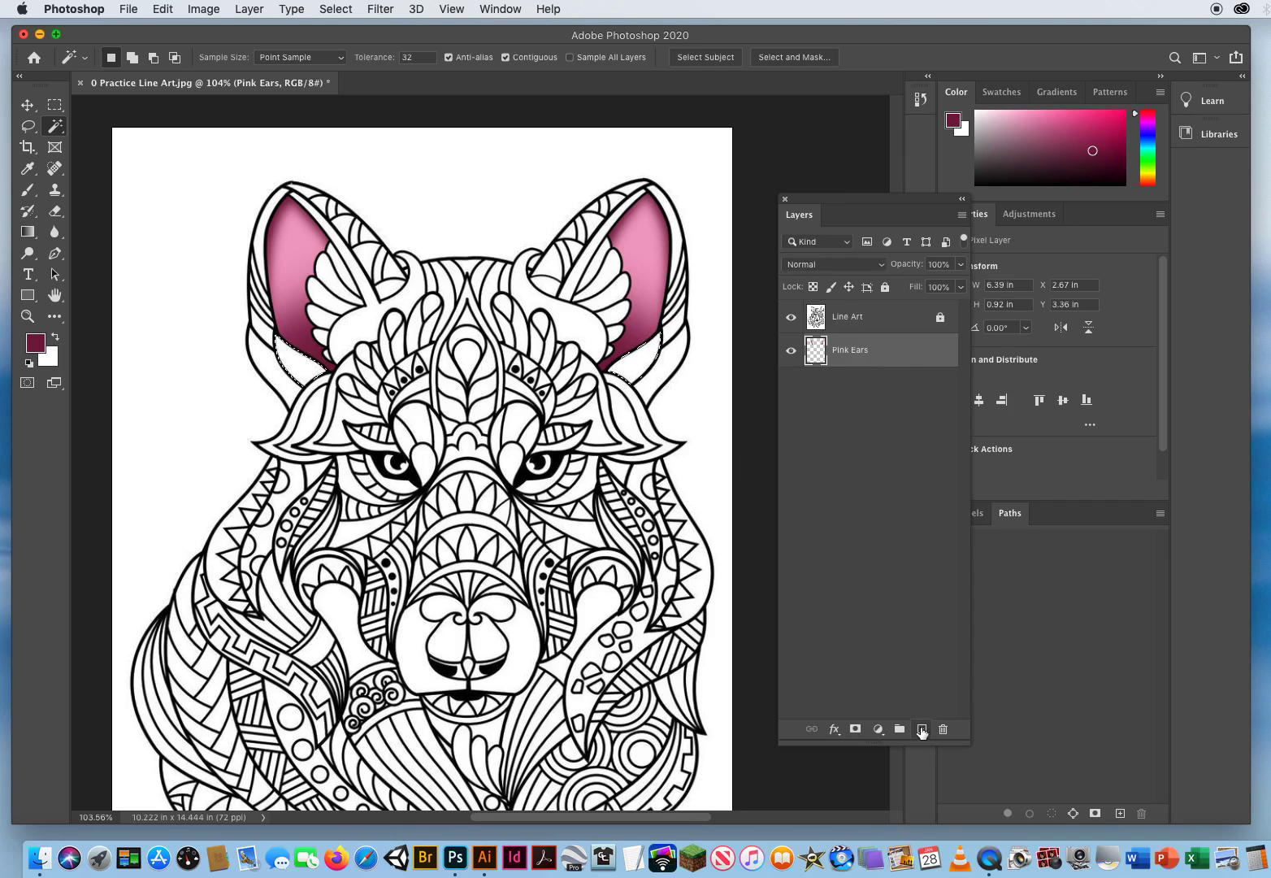
pyautogui.click(922, 729)
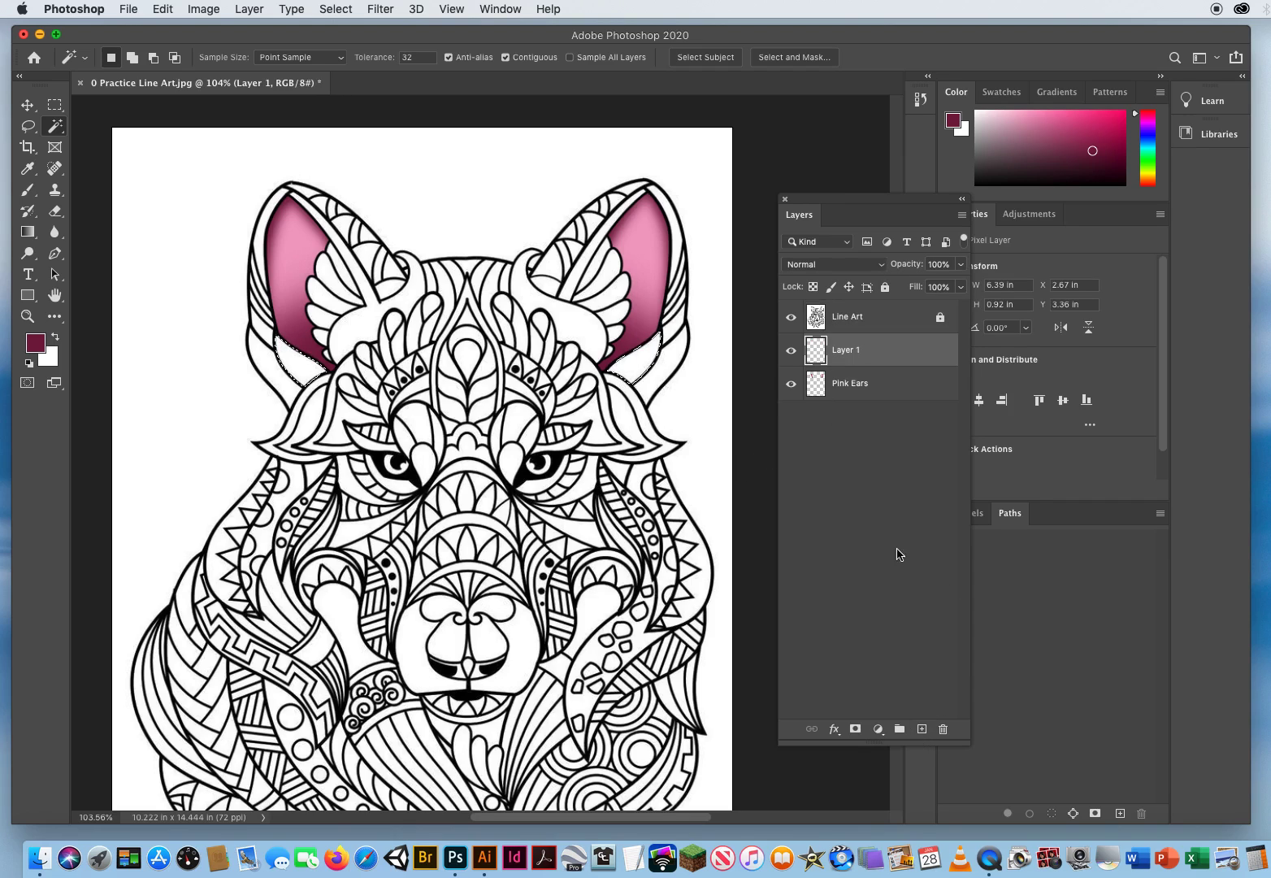
pyautogui.doubleClick(844, 352)
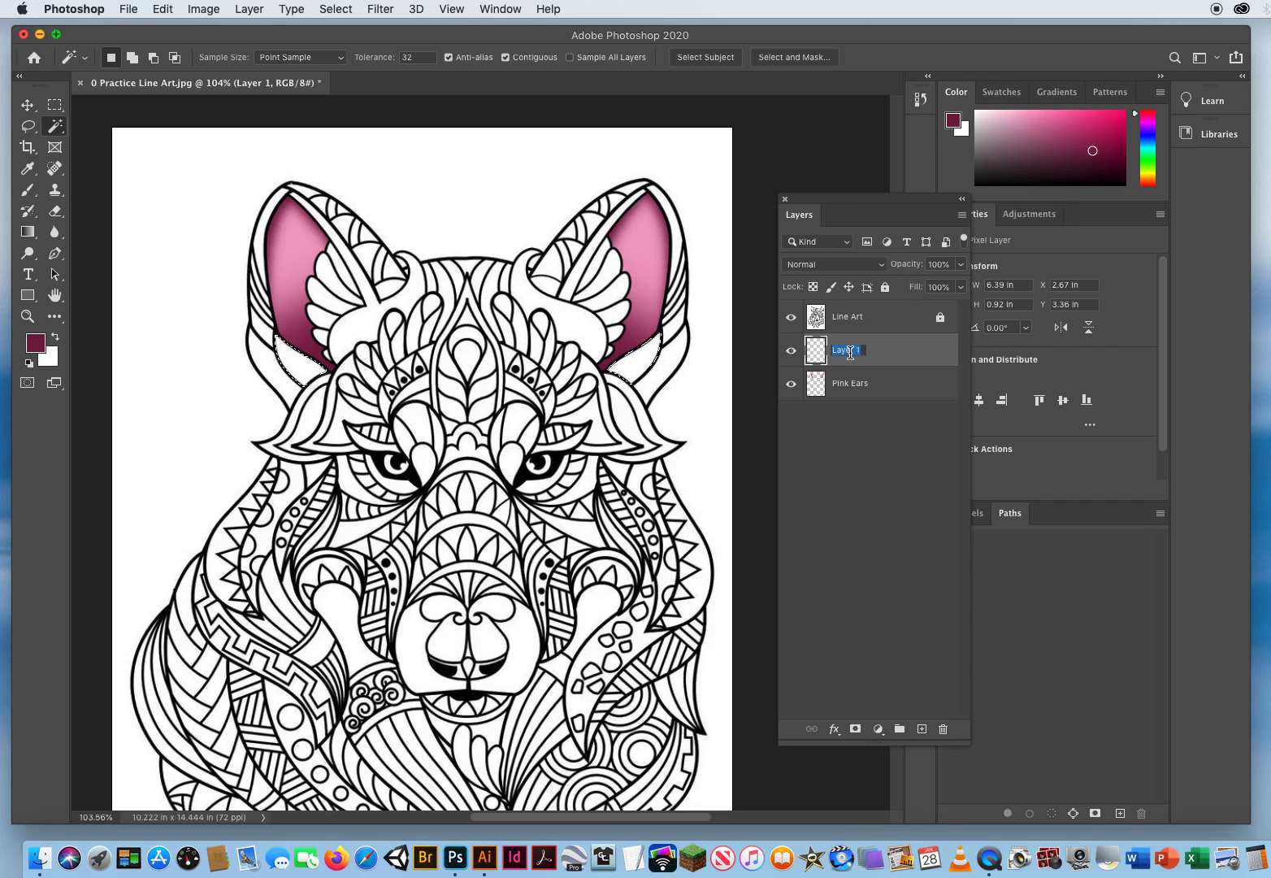
pyautogui.write('Blue Ears Area')
pyautogui.press('Return')
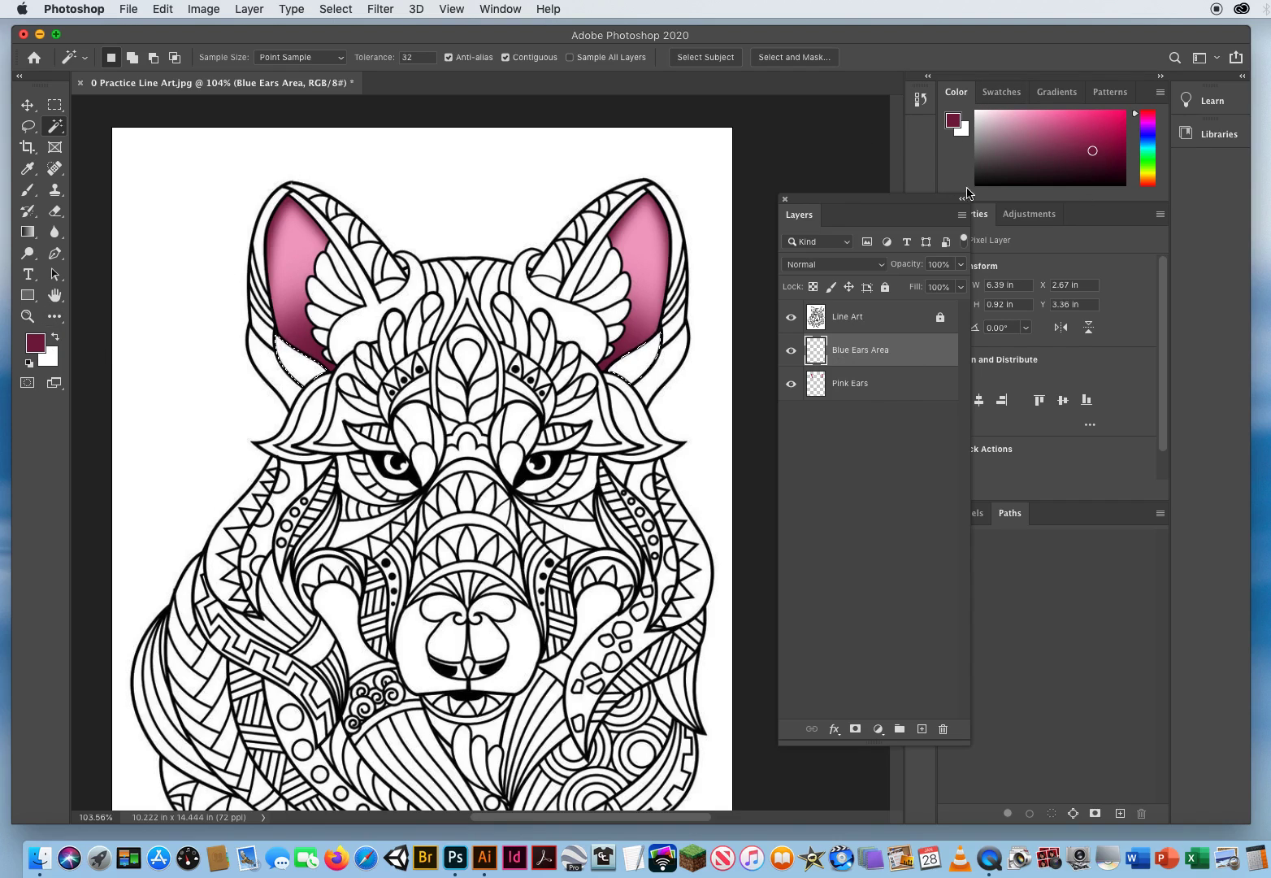
# - Choose a medium bright blue foreground color and fill the ear selection with it on the Blue Ears Area layer
pyautogui.moveTo(1146, 139)
pyautogui.mouseDown()
pyautogui.moveTo(1148, 150)
pyautogui.moveTo(1147, 138)
pyautogui.mouseUp()
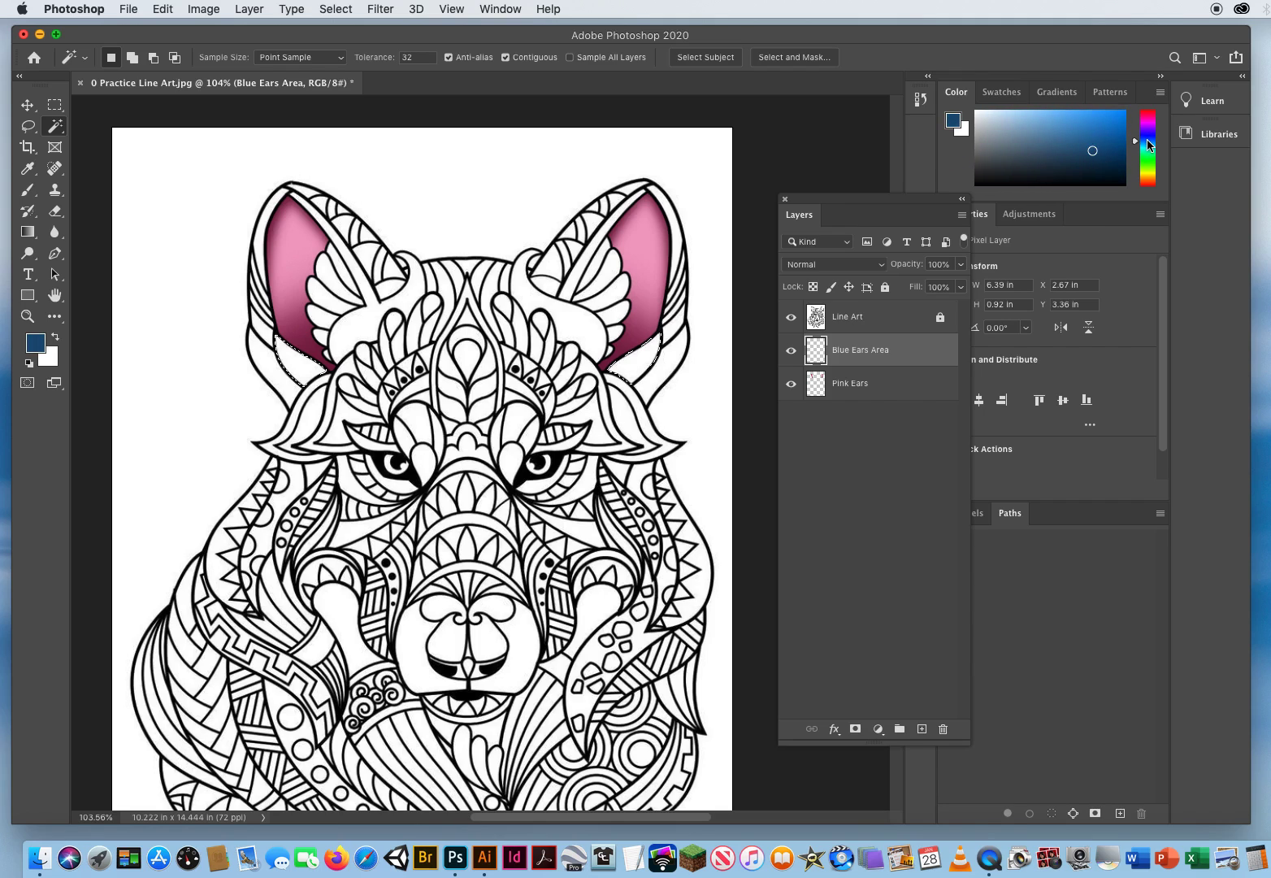
pyautogui.click(1109, 126)
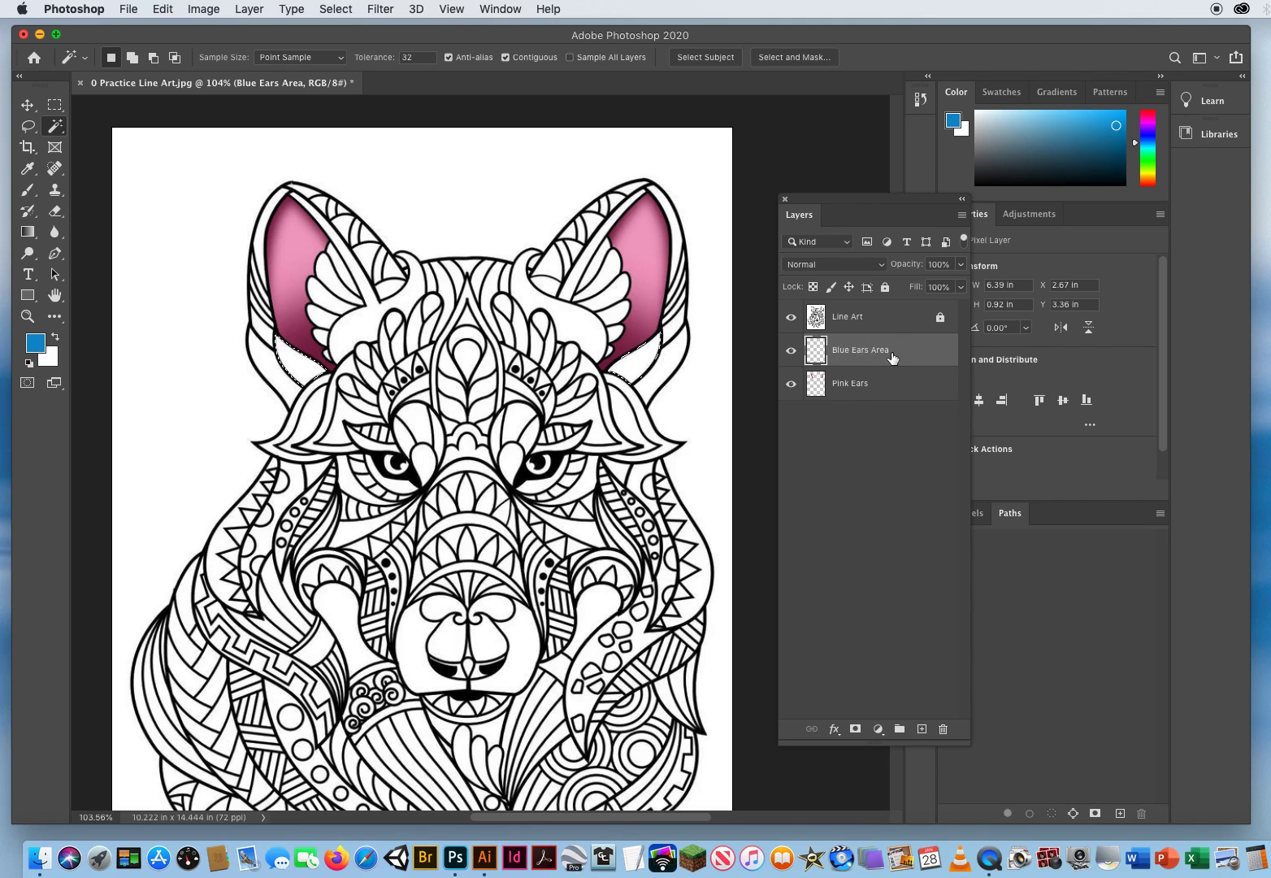
pyautogui.press('alt')
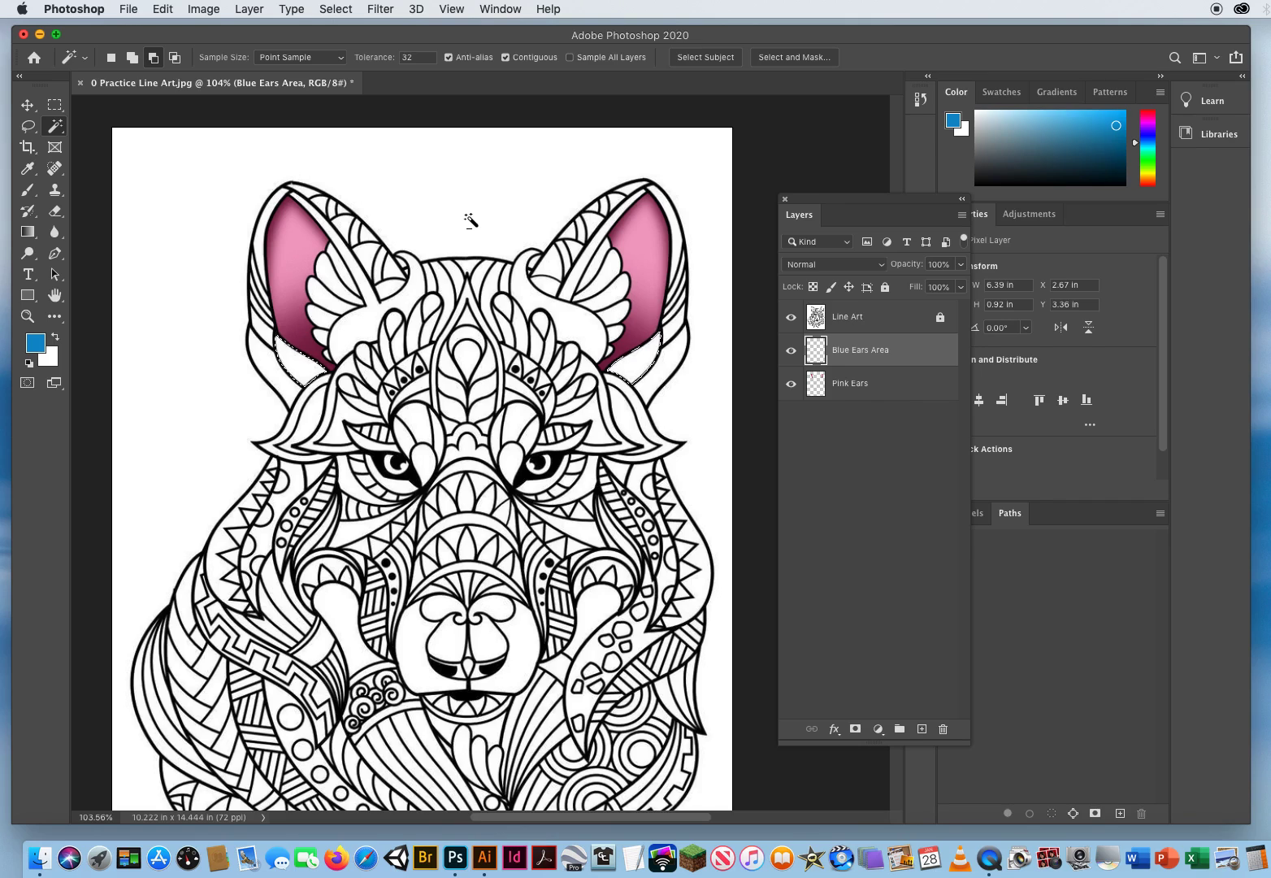
pyautogui.hotkey('alt', 'BackSpace')
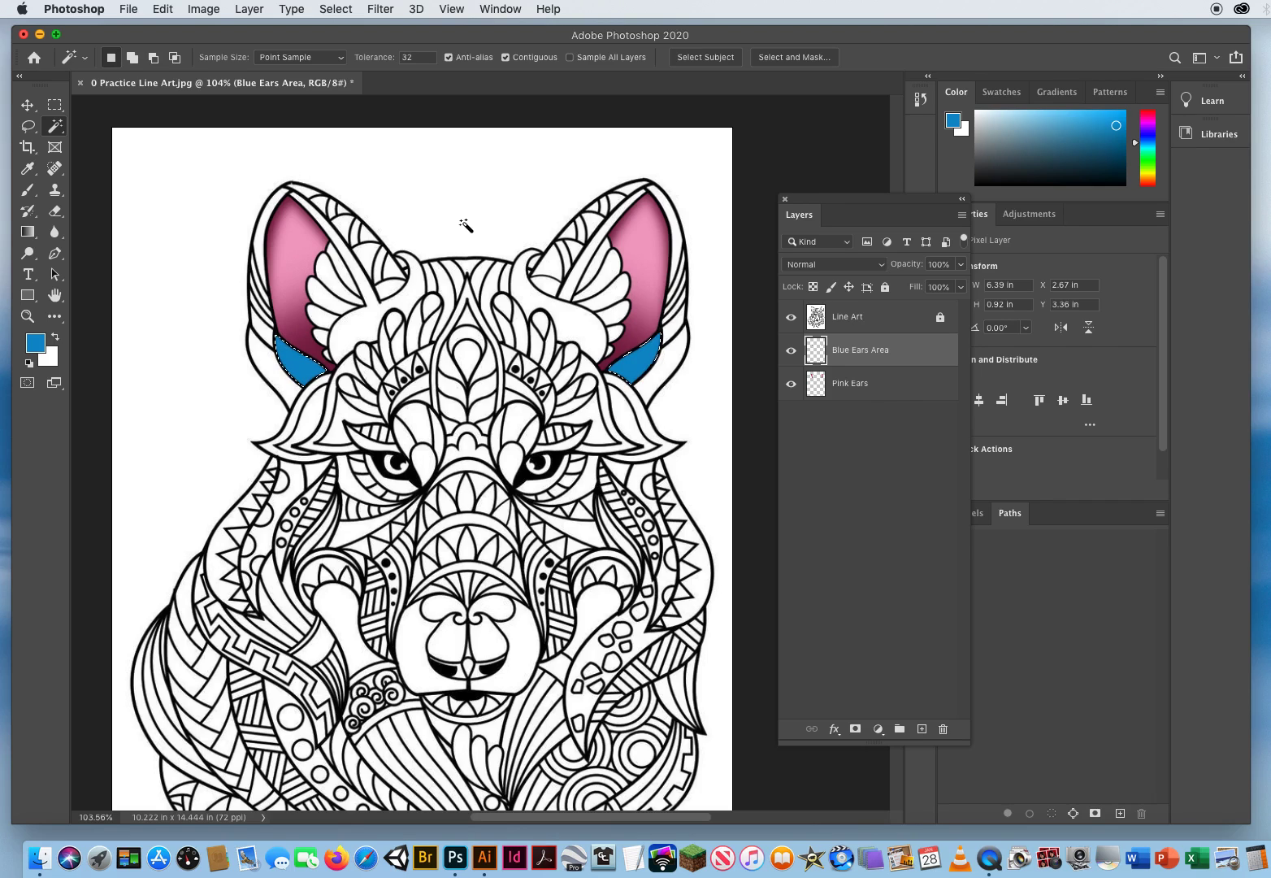
# - Start the Add Noise filter on the selected blue ear areas and lower the amount to 21.27%
pyautogui.click(28, 317)
pyautogui.moveTo(303, 363); pyautogui.dragTo(383, 369)
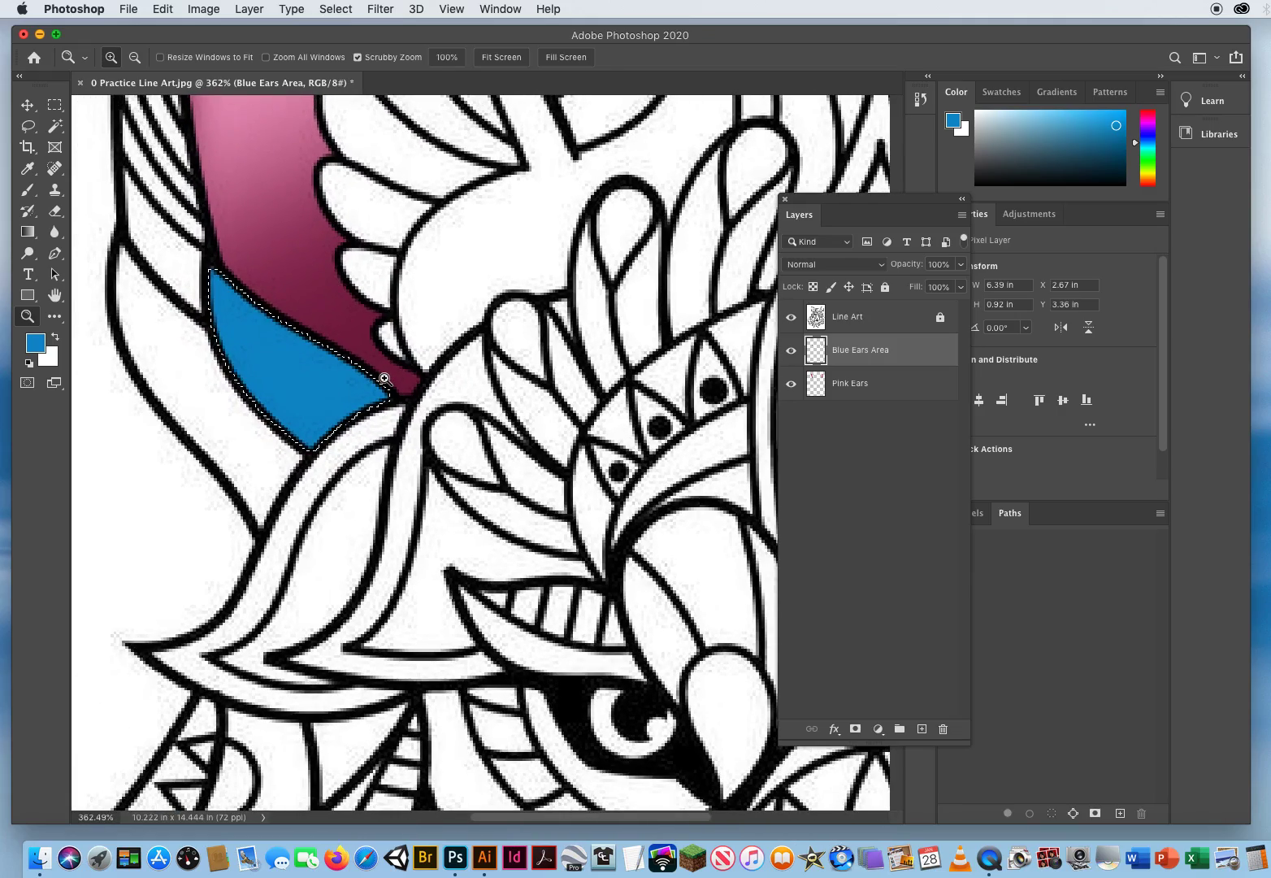
pyautogui.click(27, 105)
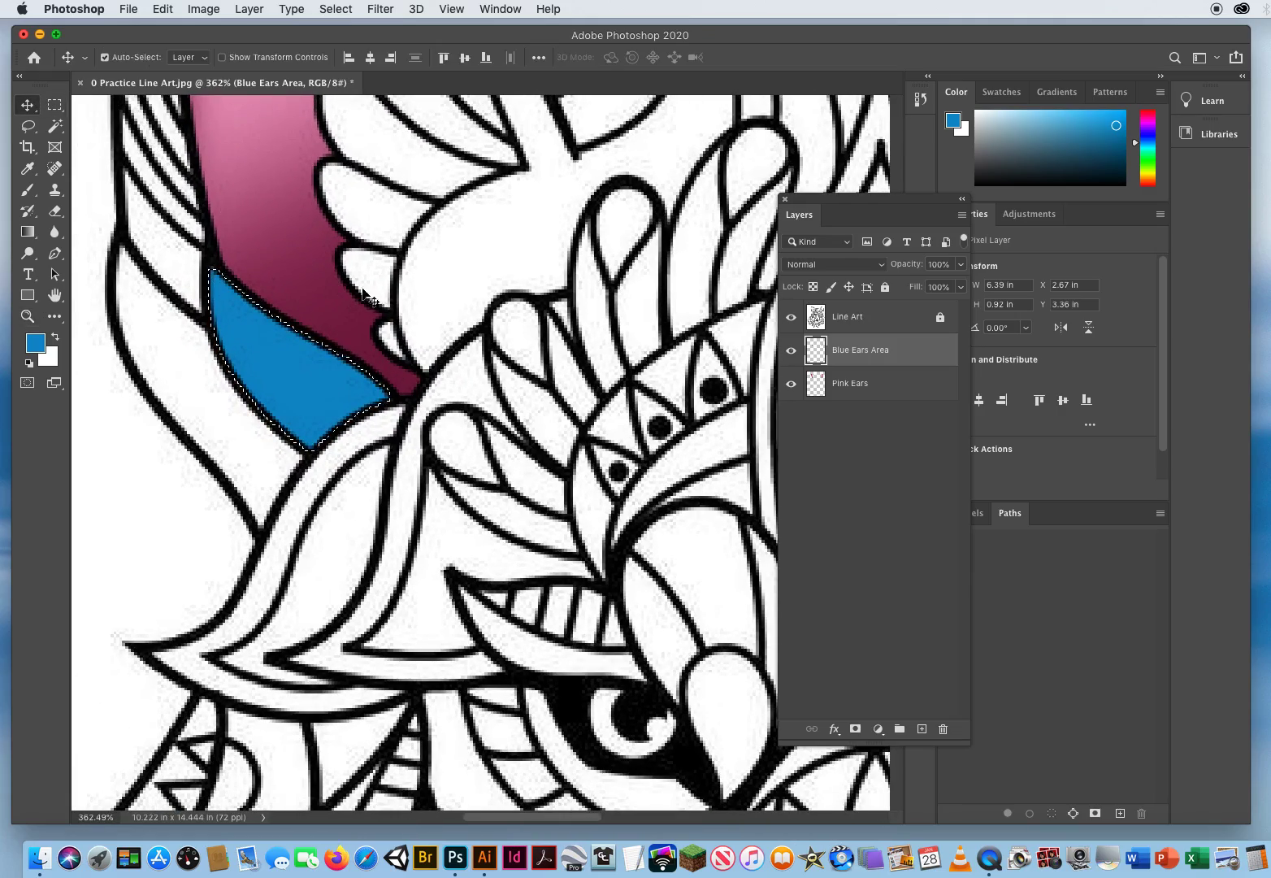
pyautogui.click(382, 8)
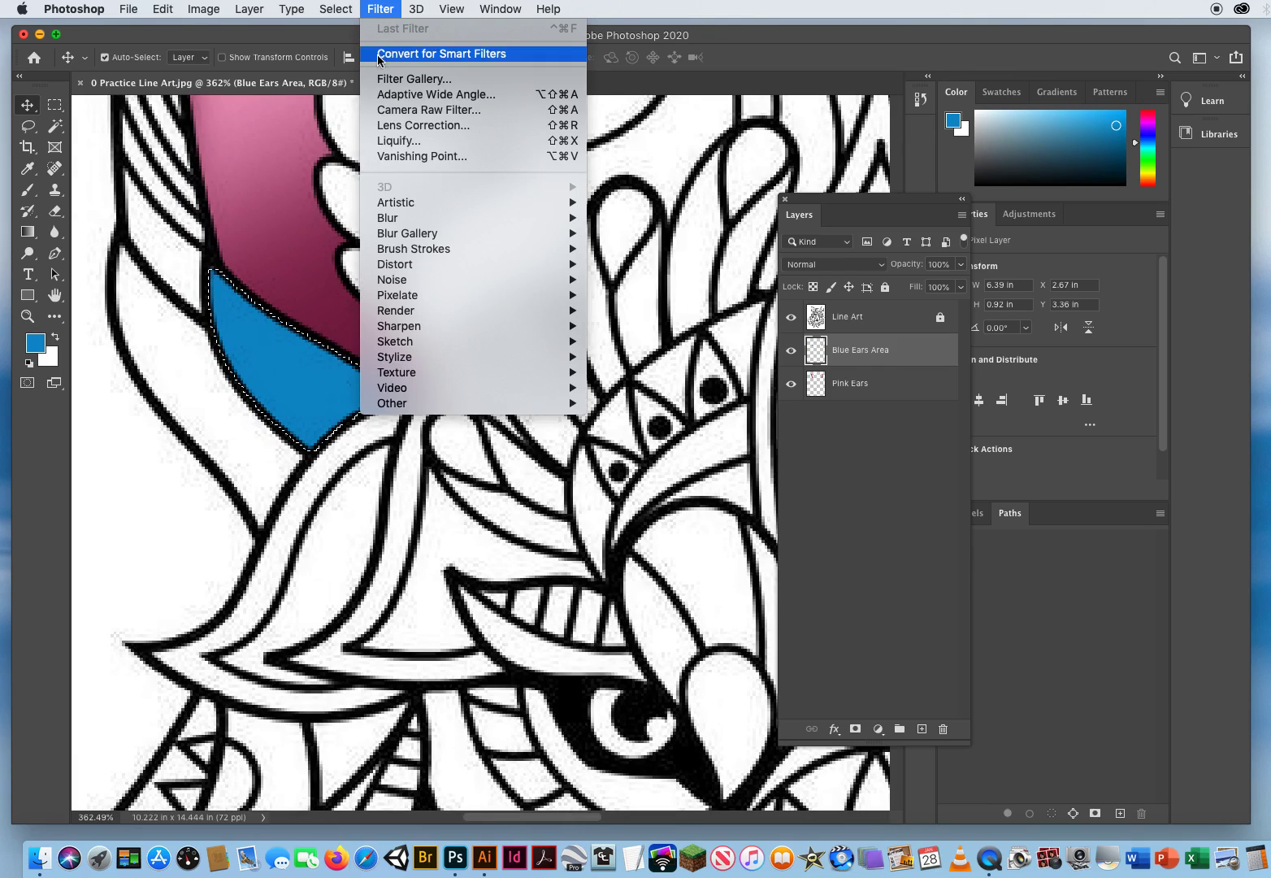
pyautogui.moveTo(393, 283)
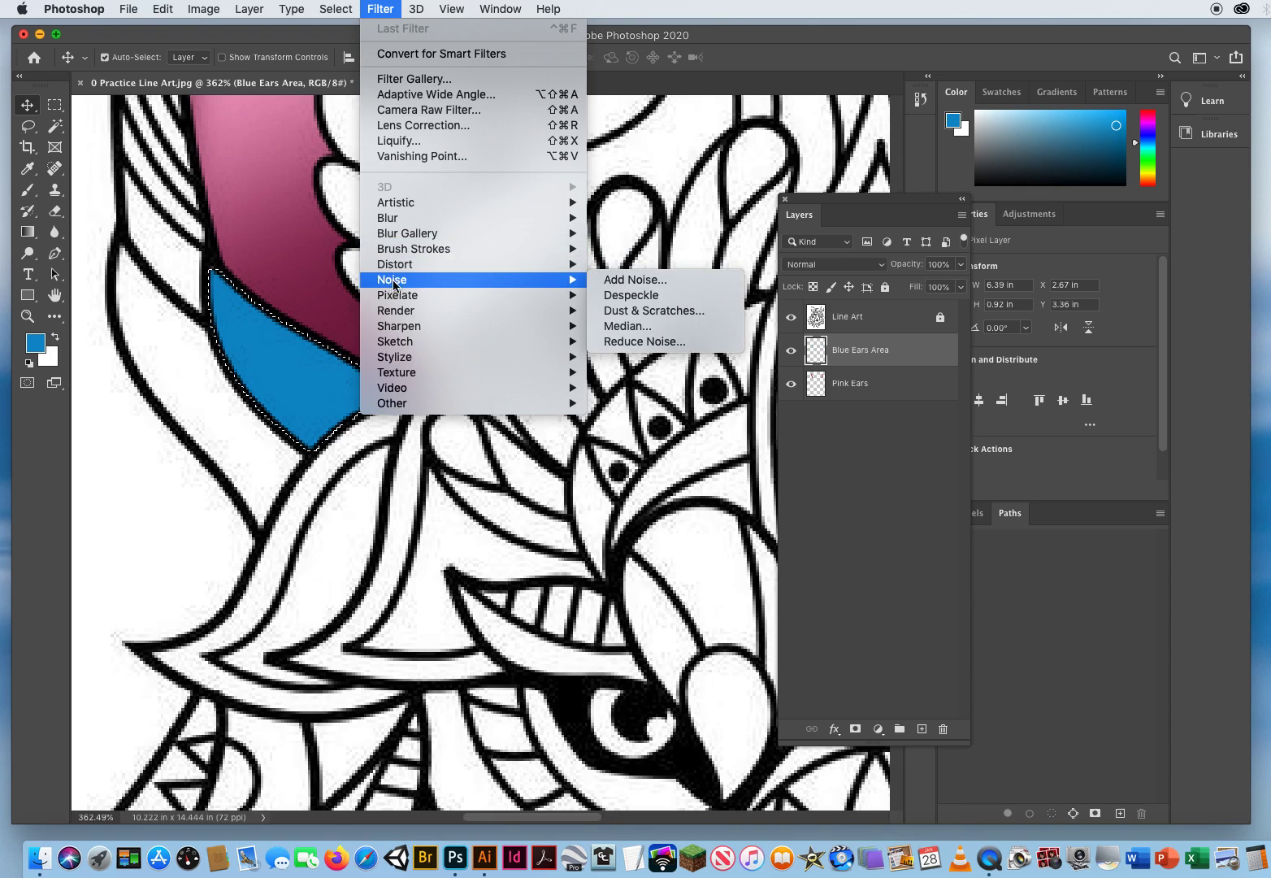
pyautogui.click(635, 279)
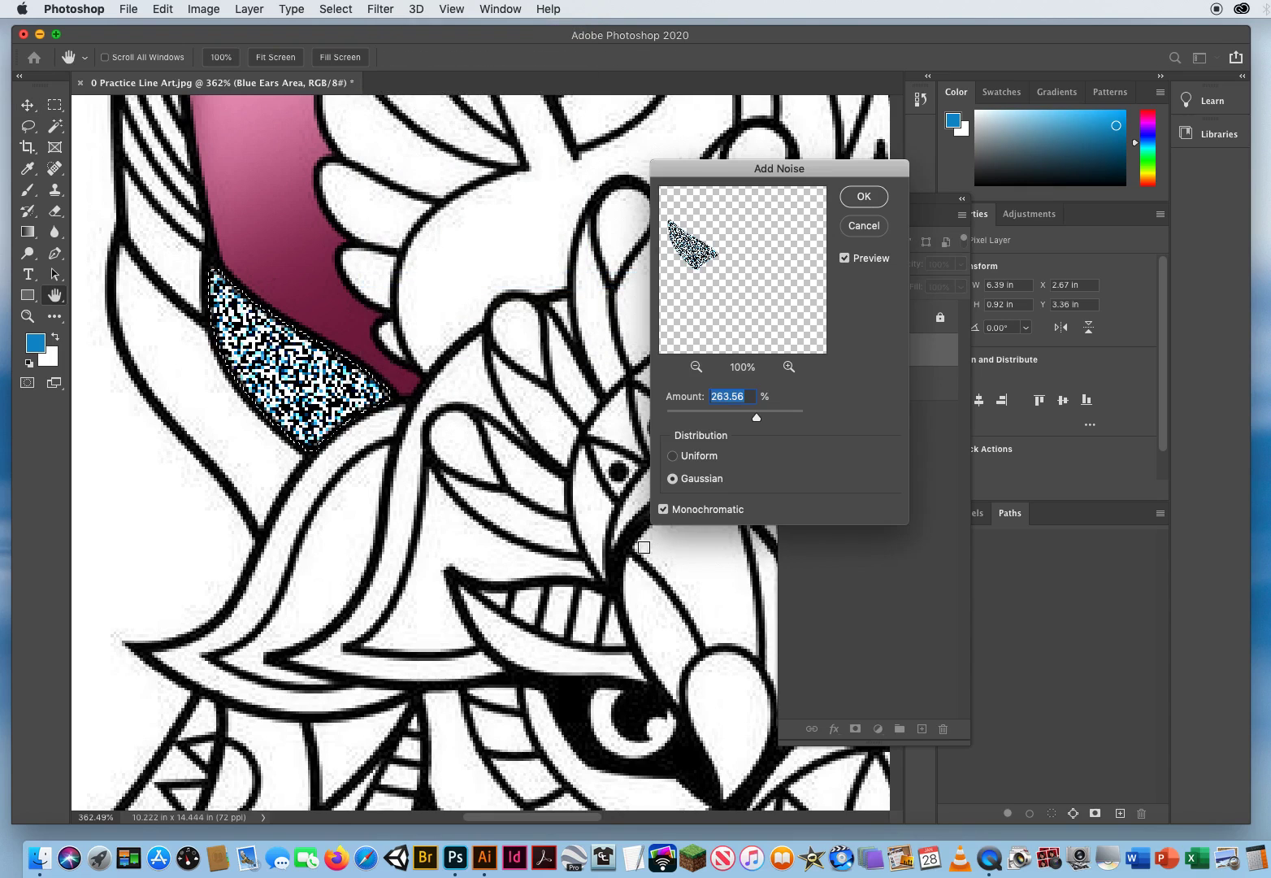
pyautogui.moveTo(717, 169); pyautogui.dragTo(626, 146)
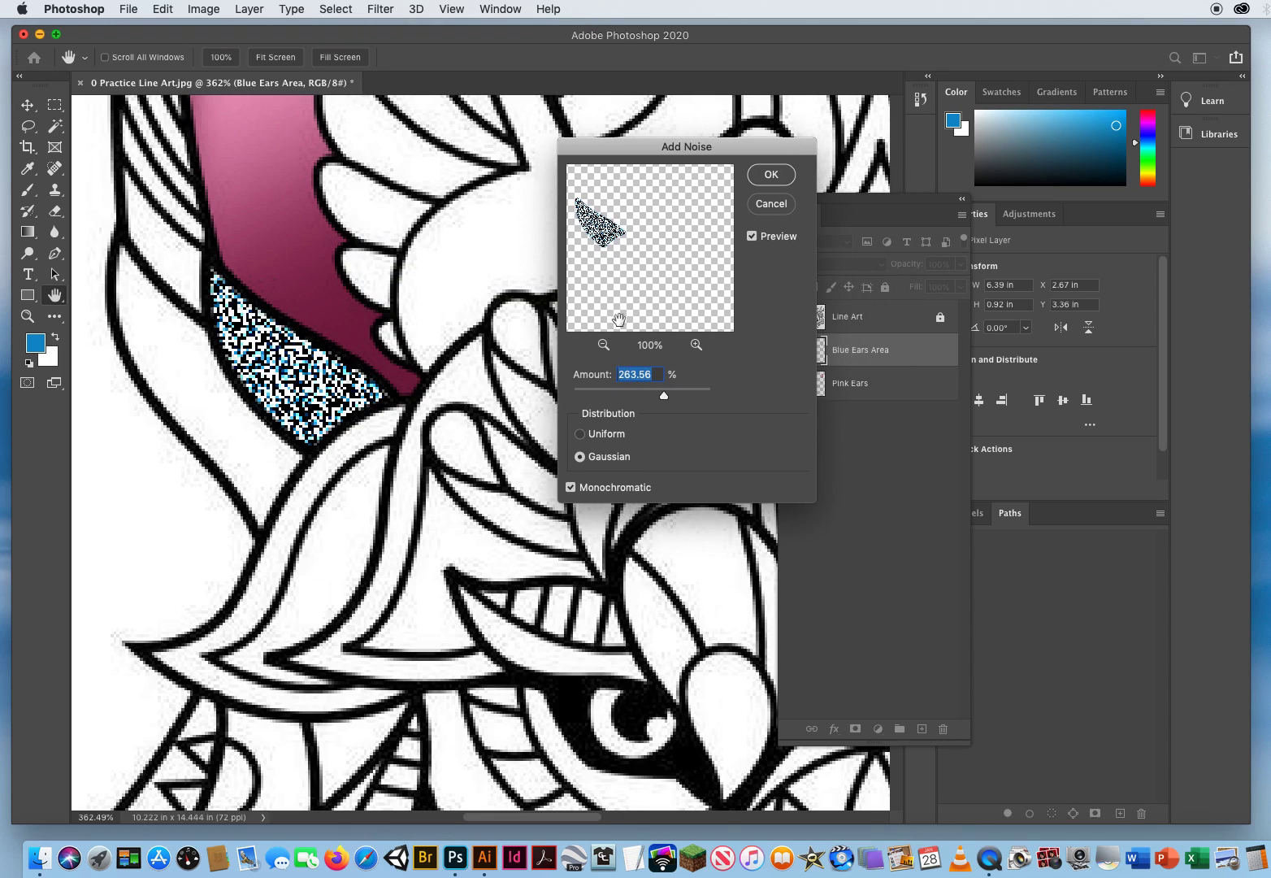
pyautogui.moveTo(664, 397); pyautogui.dragTo(579, 437)
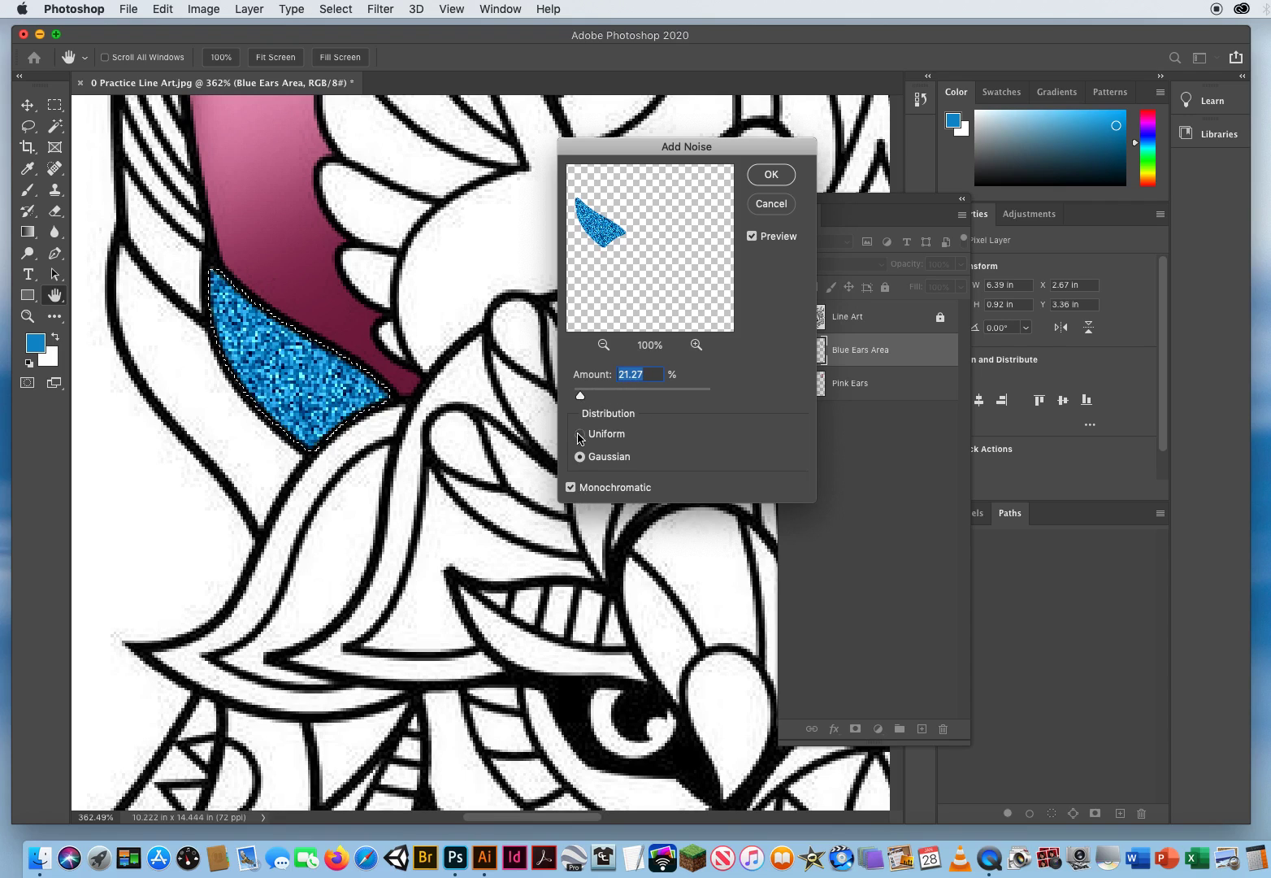
# - Compare the noise distributions, settle on Uniform, and try colored noise at 70.67%
pyautogui.click(580, 435)
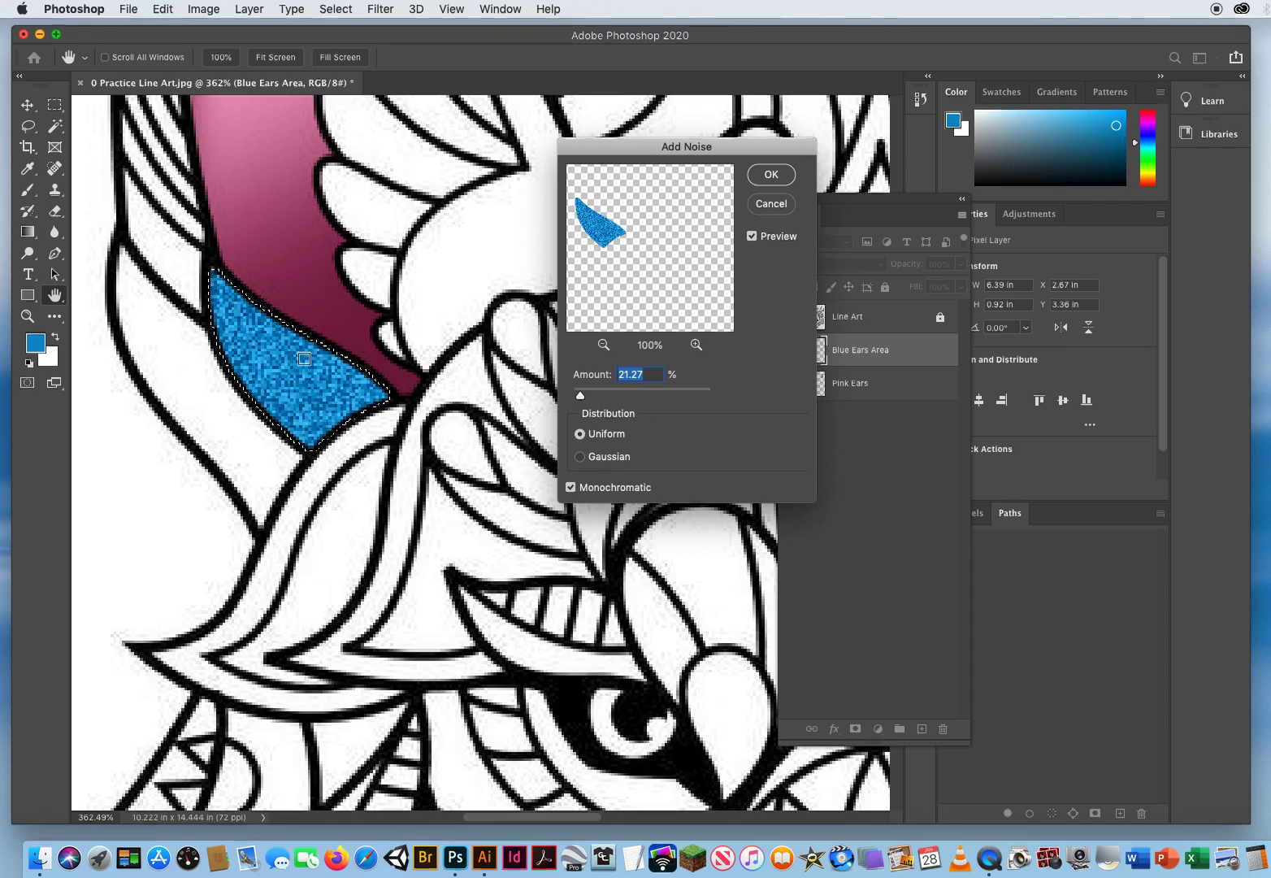
pyautogui.click(580, 457)
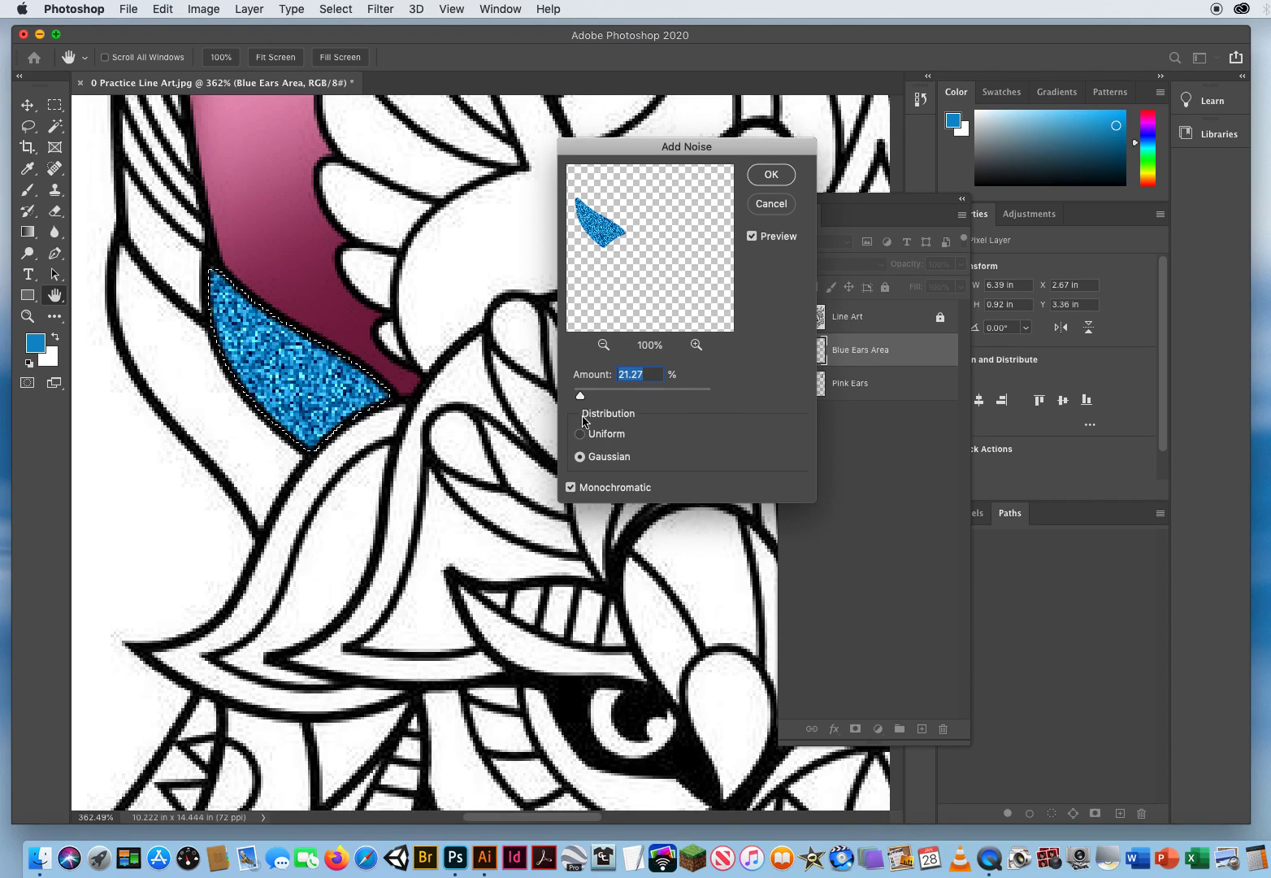
pyautogui.click(582, 435)
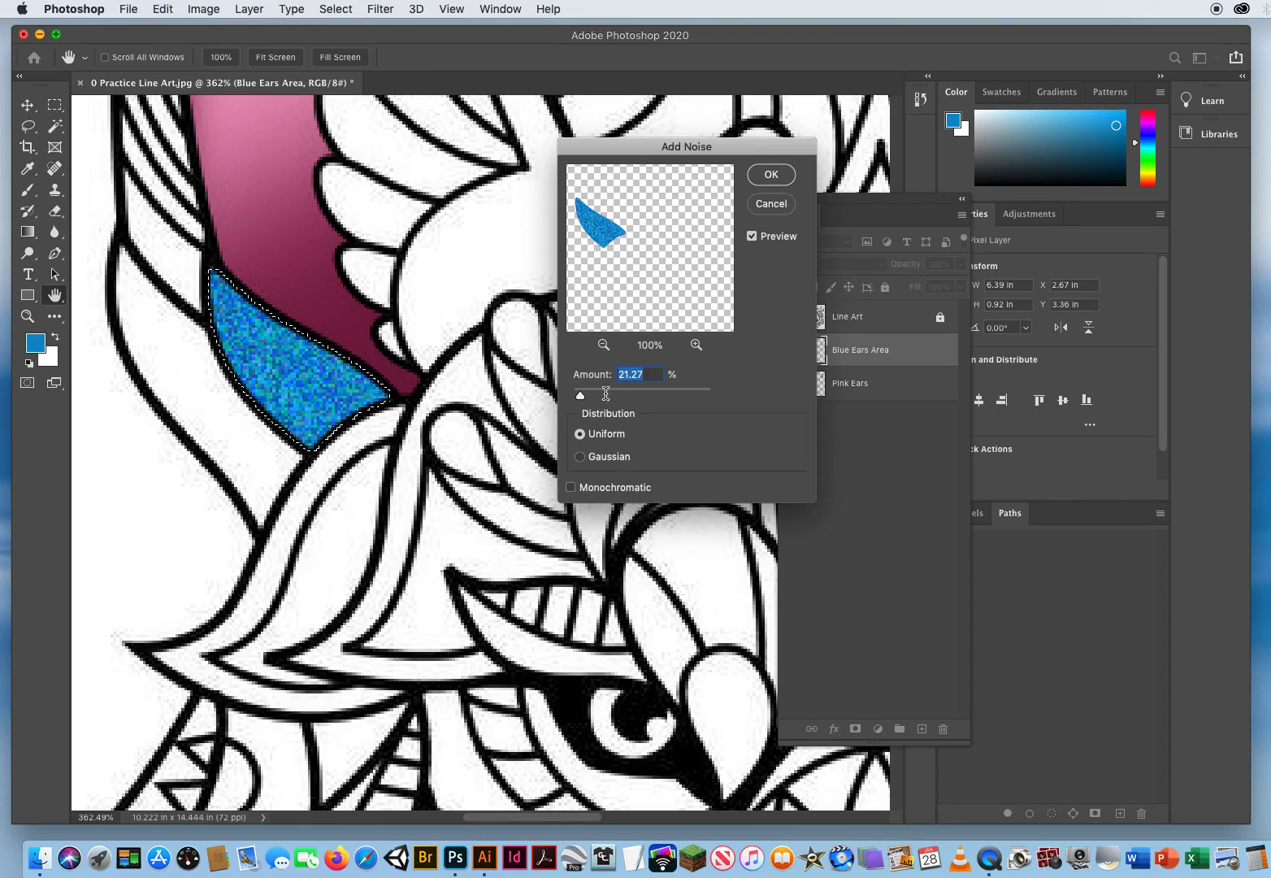
pyautogui.moveTo(581, 398)
pyautogui.mouseDown()
pyautogui.moveTo(651, 395)
pyautogui.moveTo(599, 399)
pyautogui.mouseUp()
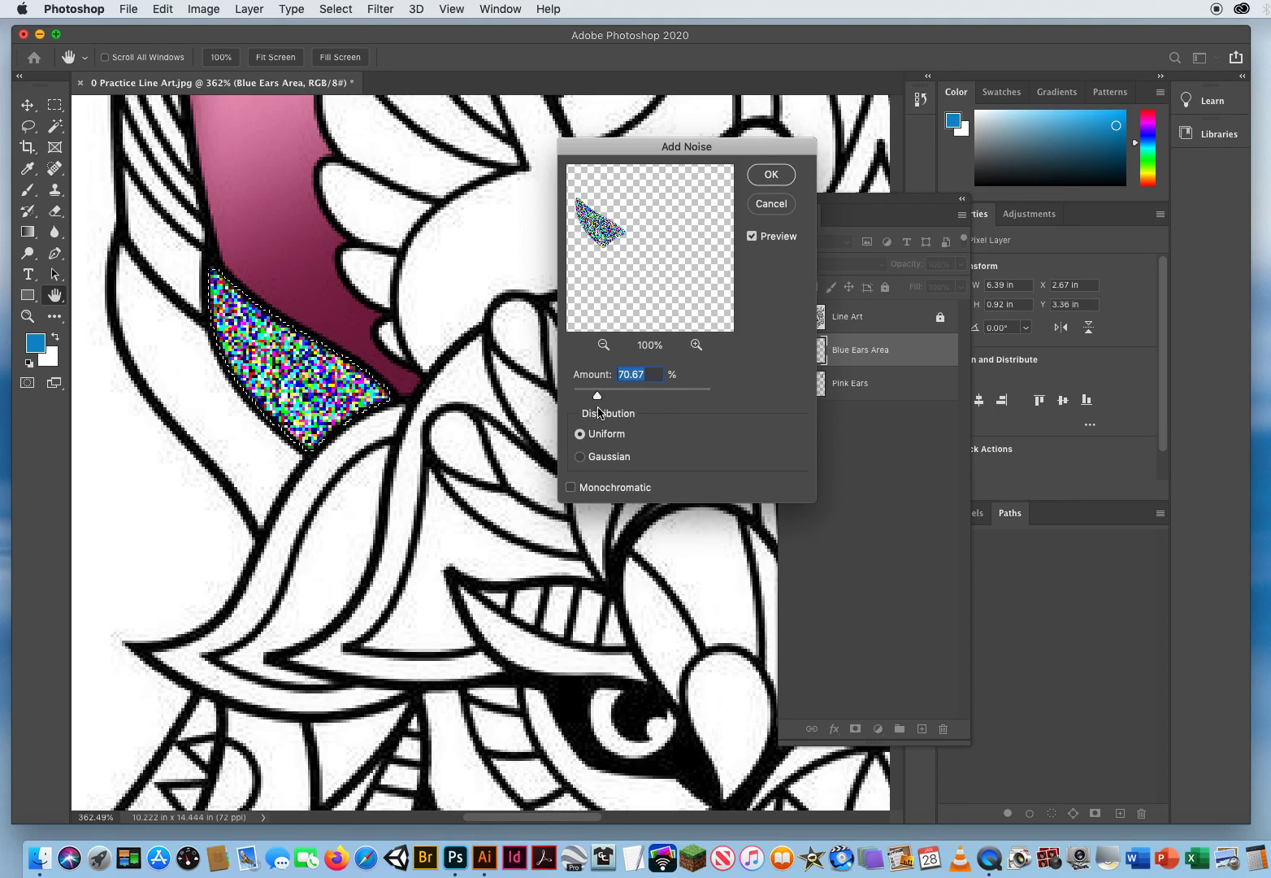
# - Make the noise monochromatic, set its amount to 33.03%, and apply it to the blue ear areas
pyautogui.click(571, 487)
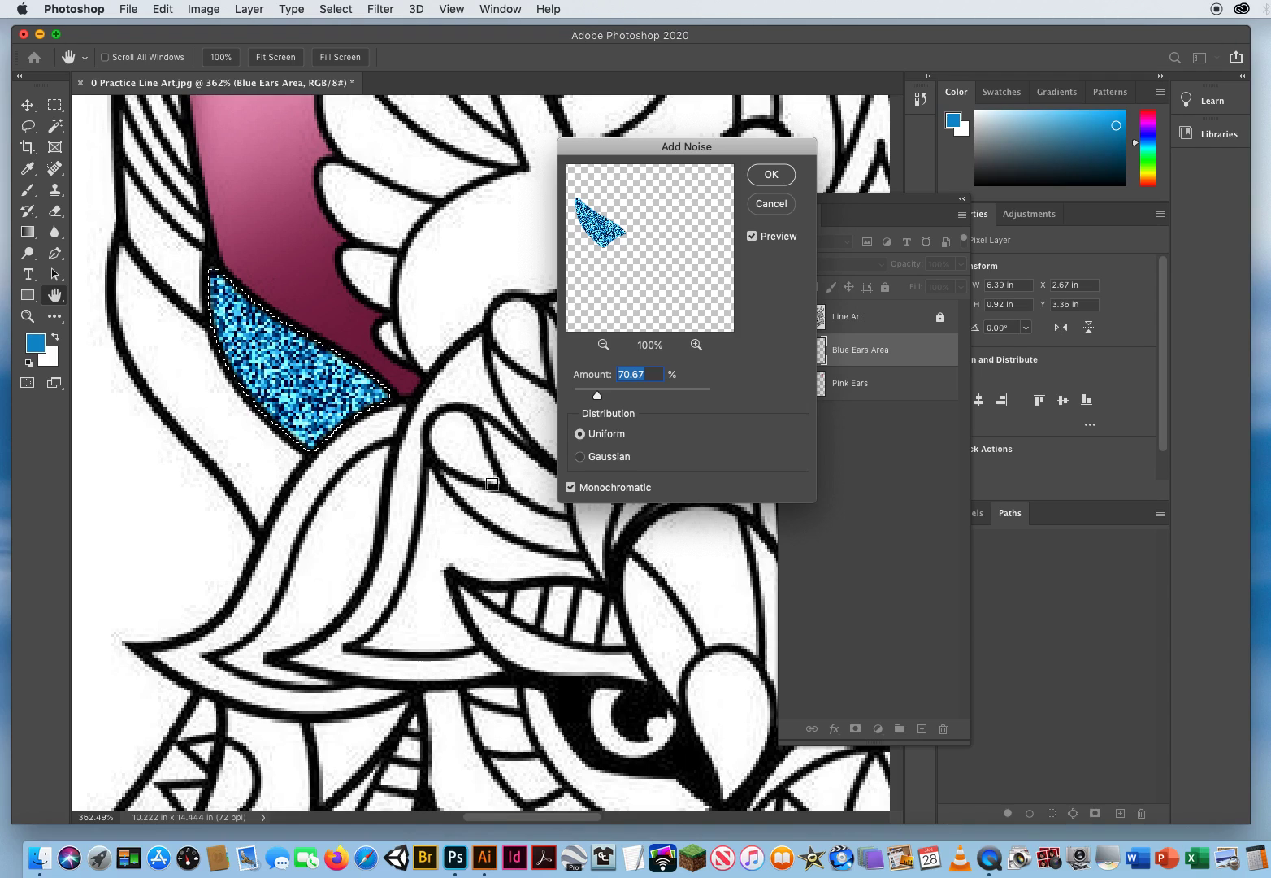
pyautogui.moveTo(598, 400); pyautogui.dragTo(586, 400)
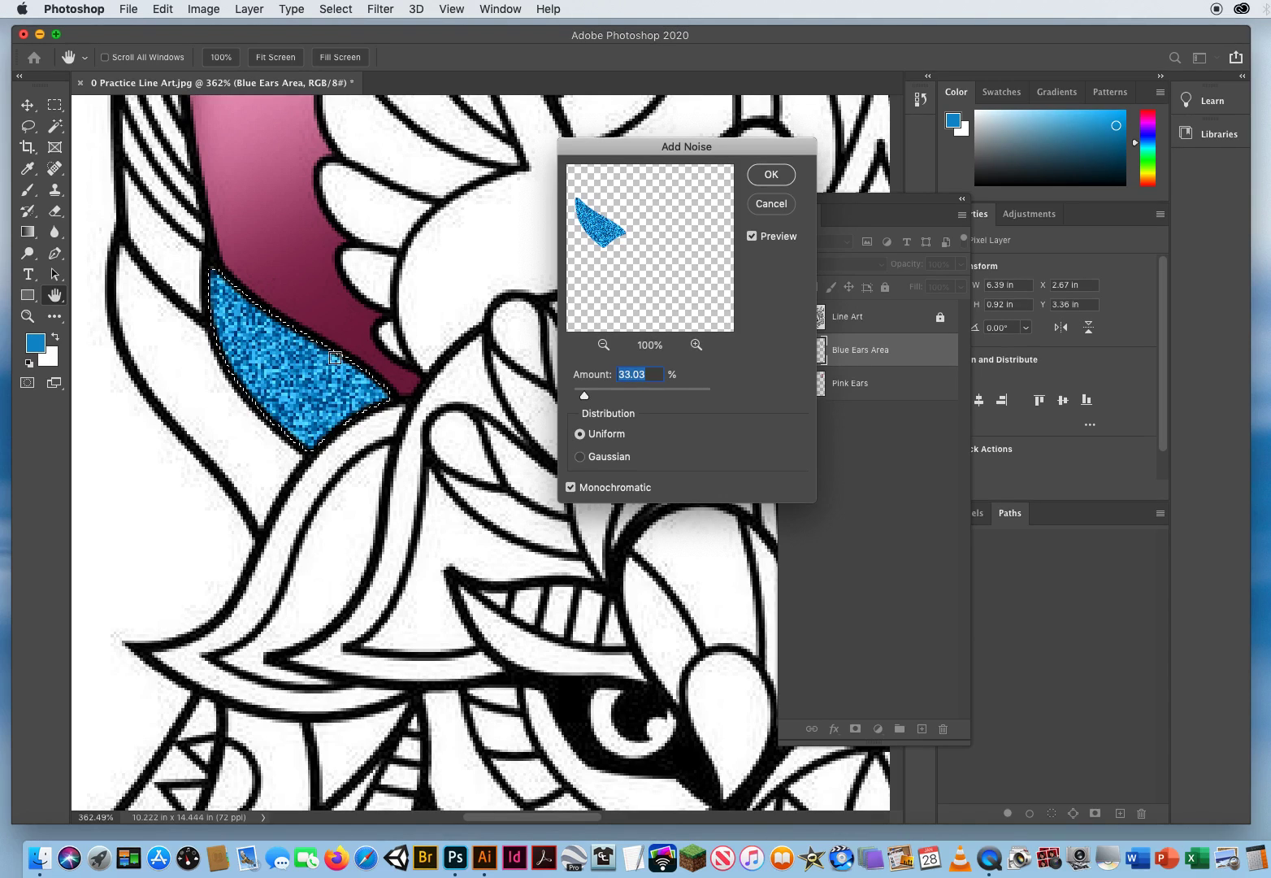
pyautogui.click(770, 174)
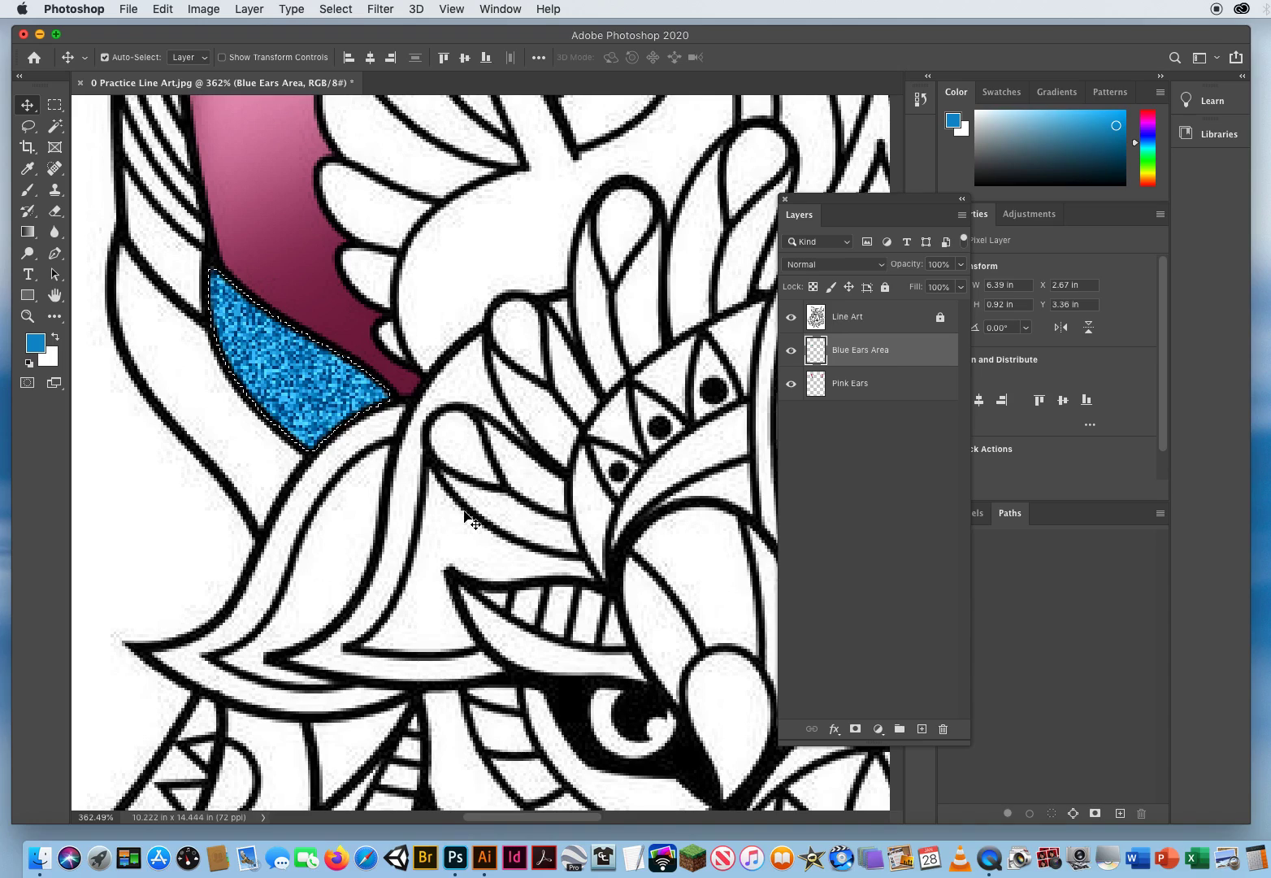
# - Bring both ears into view and clear the selection around the blue ear areas
pyautogui.click(27, 316)
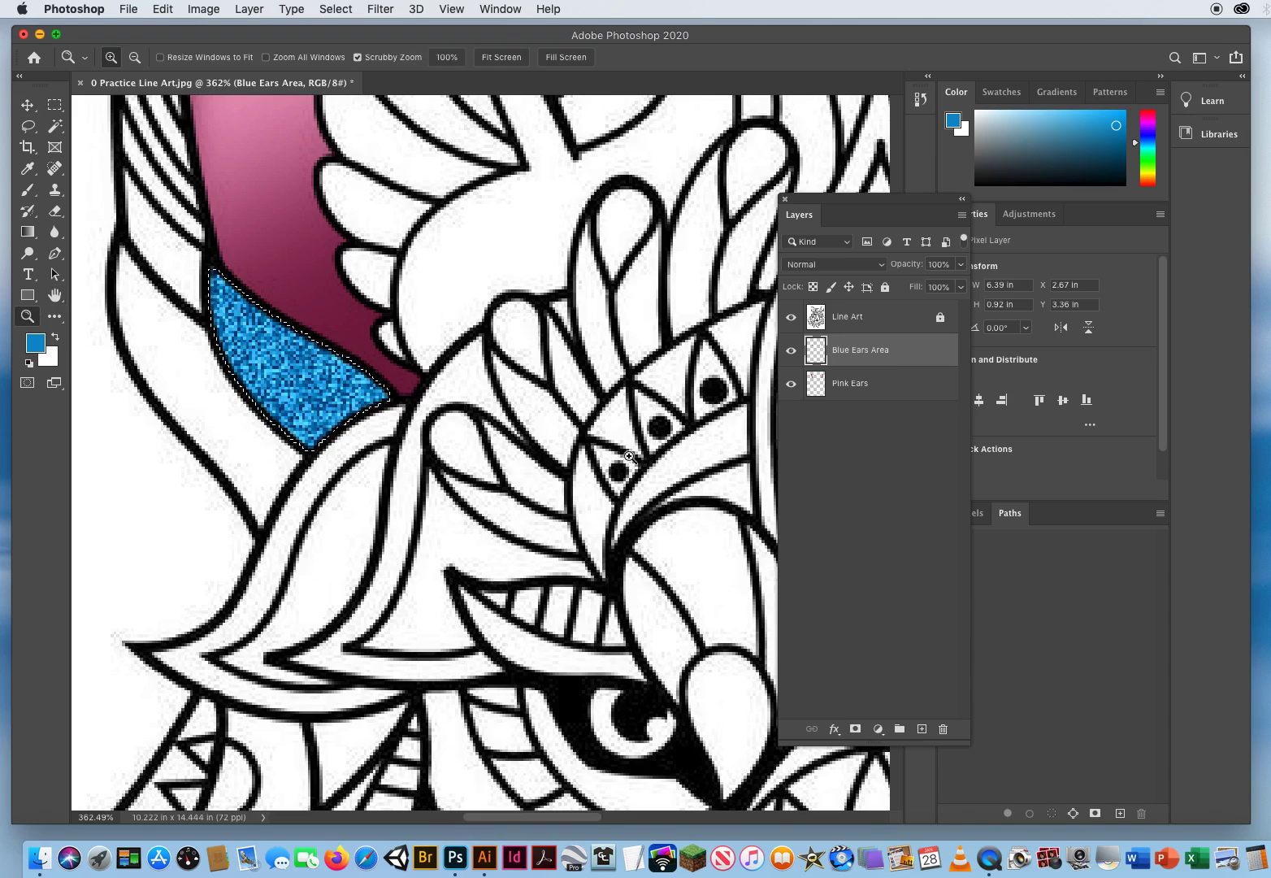
pyautogui.moveTo(634, 424); pyautogui.dragTo(490, 428)
pyautogui.moveTo(621, 508); pyautogui.dragTo(331, 463)
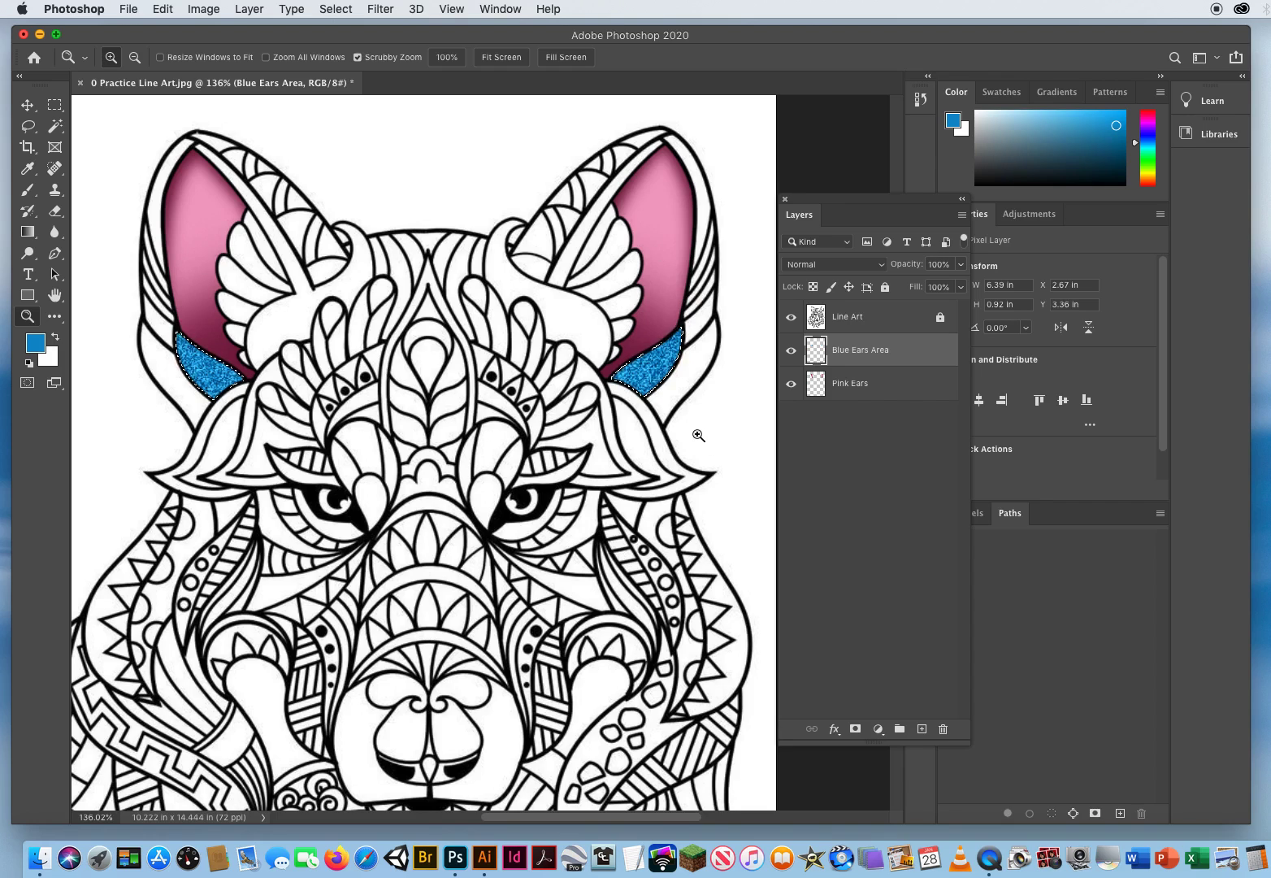
pyautogui.press('super+d')
# - On the Line Art layer, select the blank outer areas beside the blue patches on both ears with the Magic Wand
pyautogui.click(850, 320)
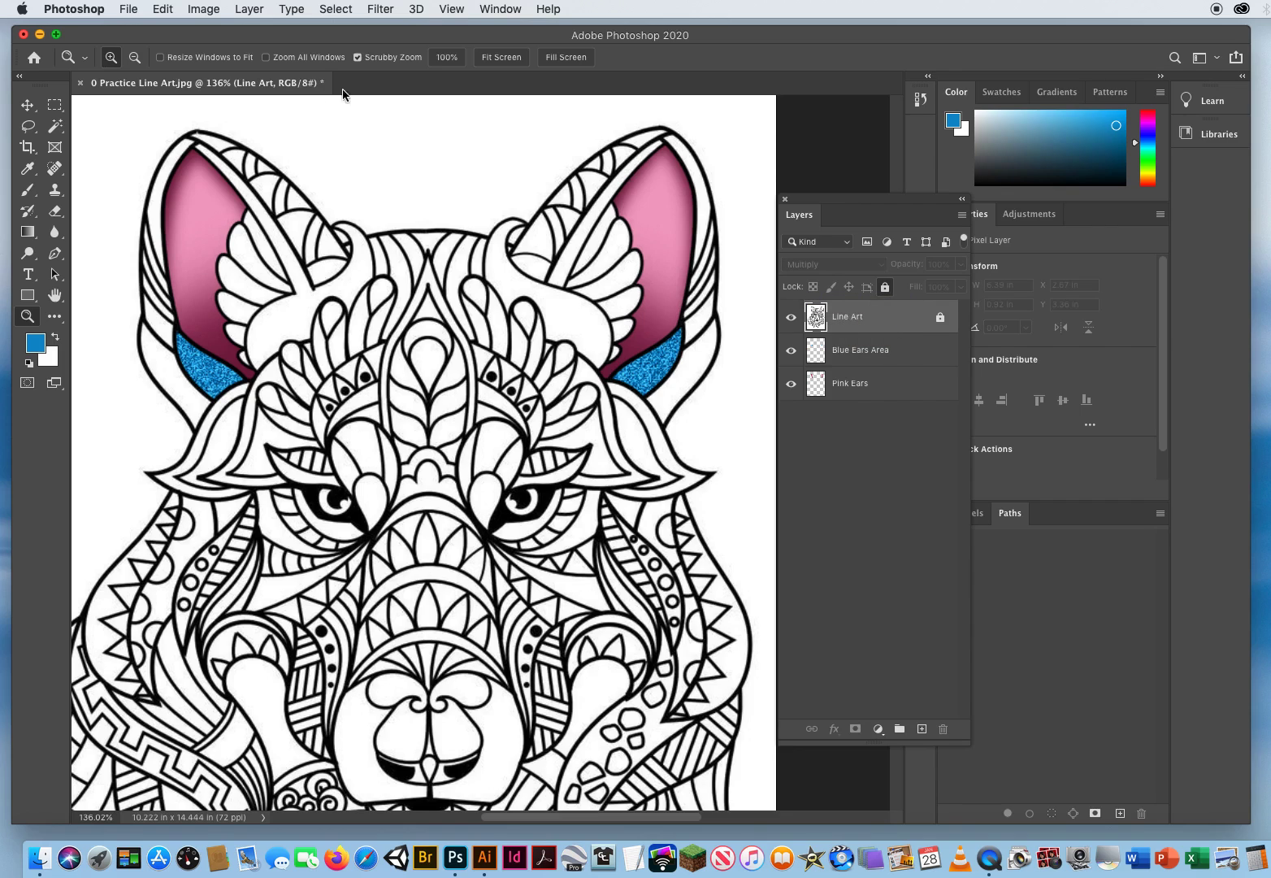
pyautogui.click(55, 125)
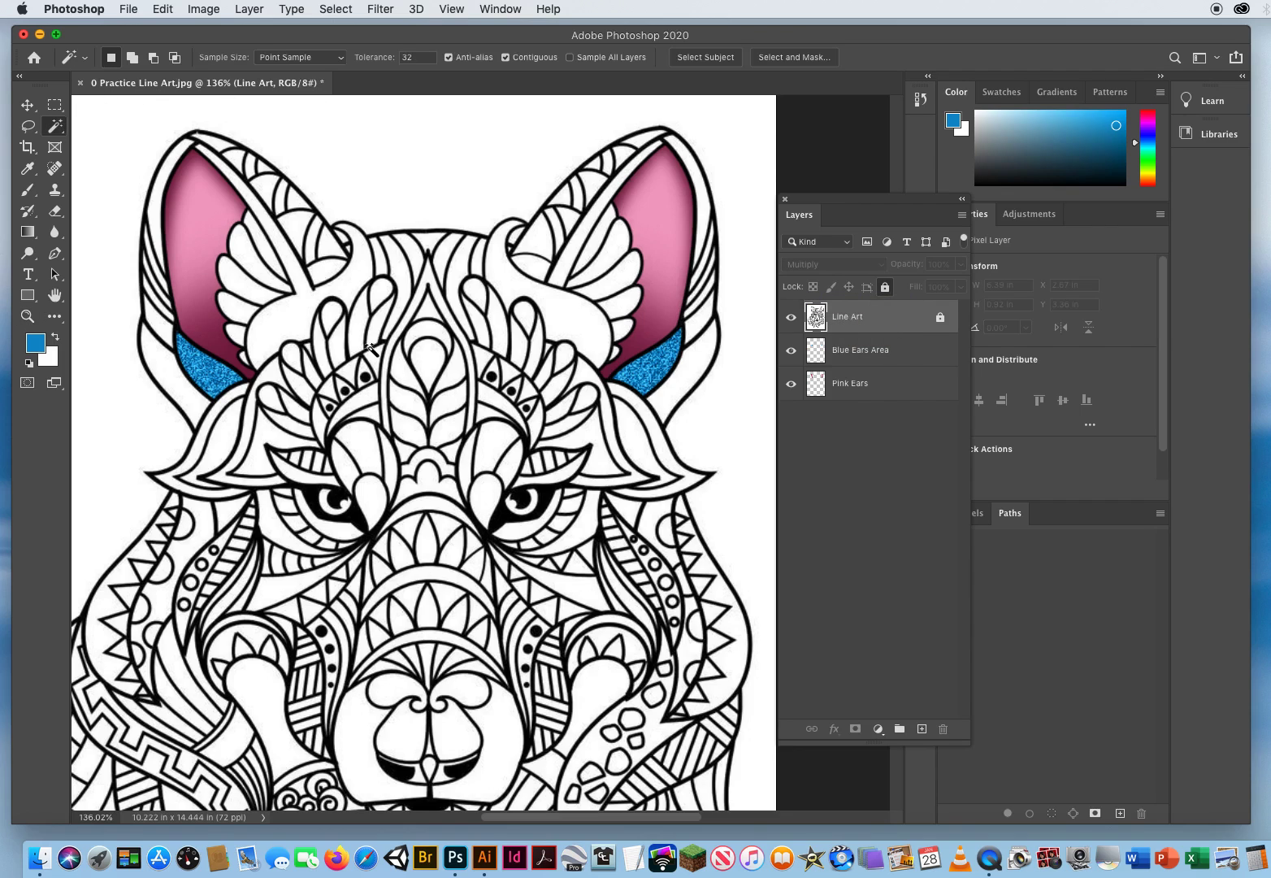
pyautogui.click(163, 366)
pyautogui.press('shift')
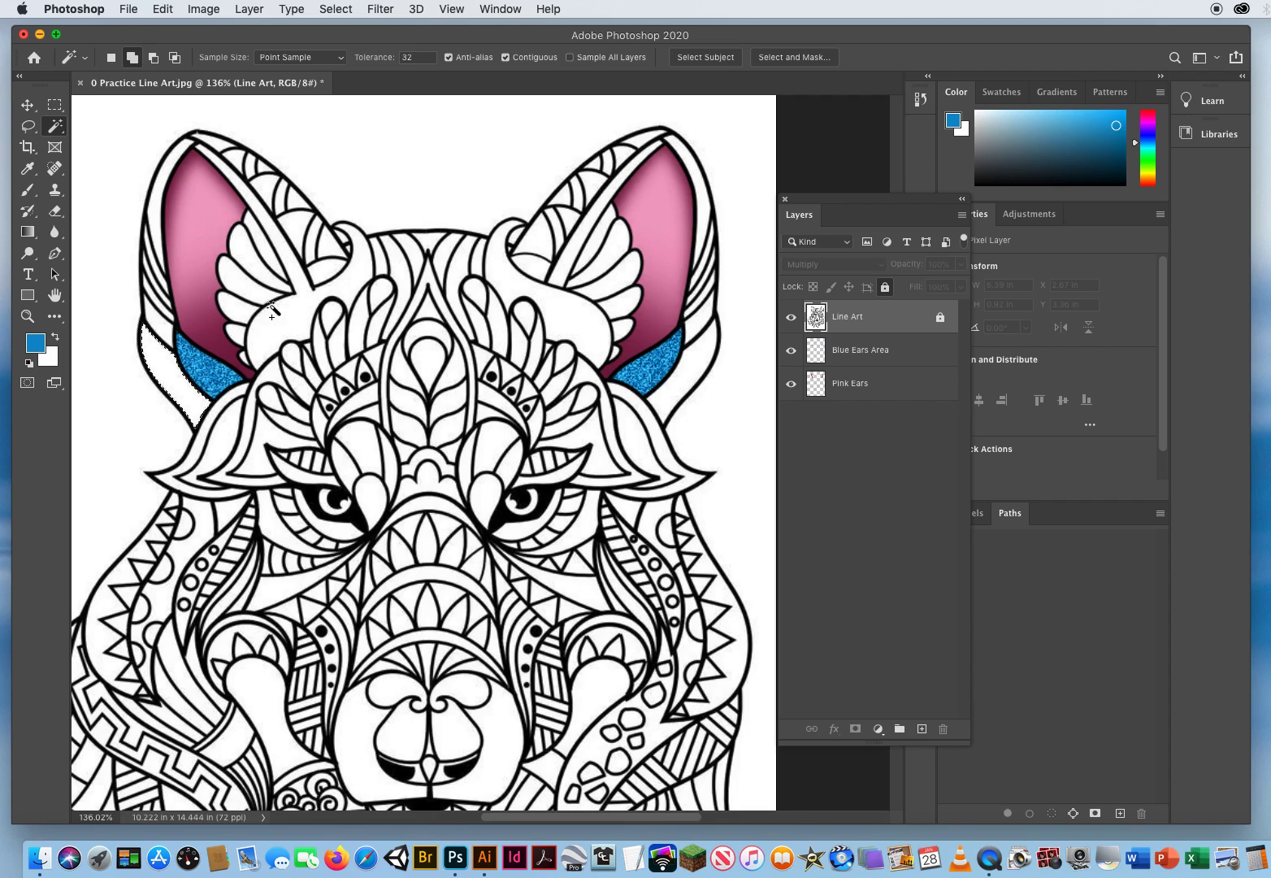
pyautogui.keyDown('shift'); pyautogui.click(697, 369); pyautogui.keyUp('shift')
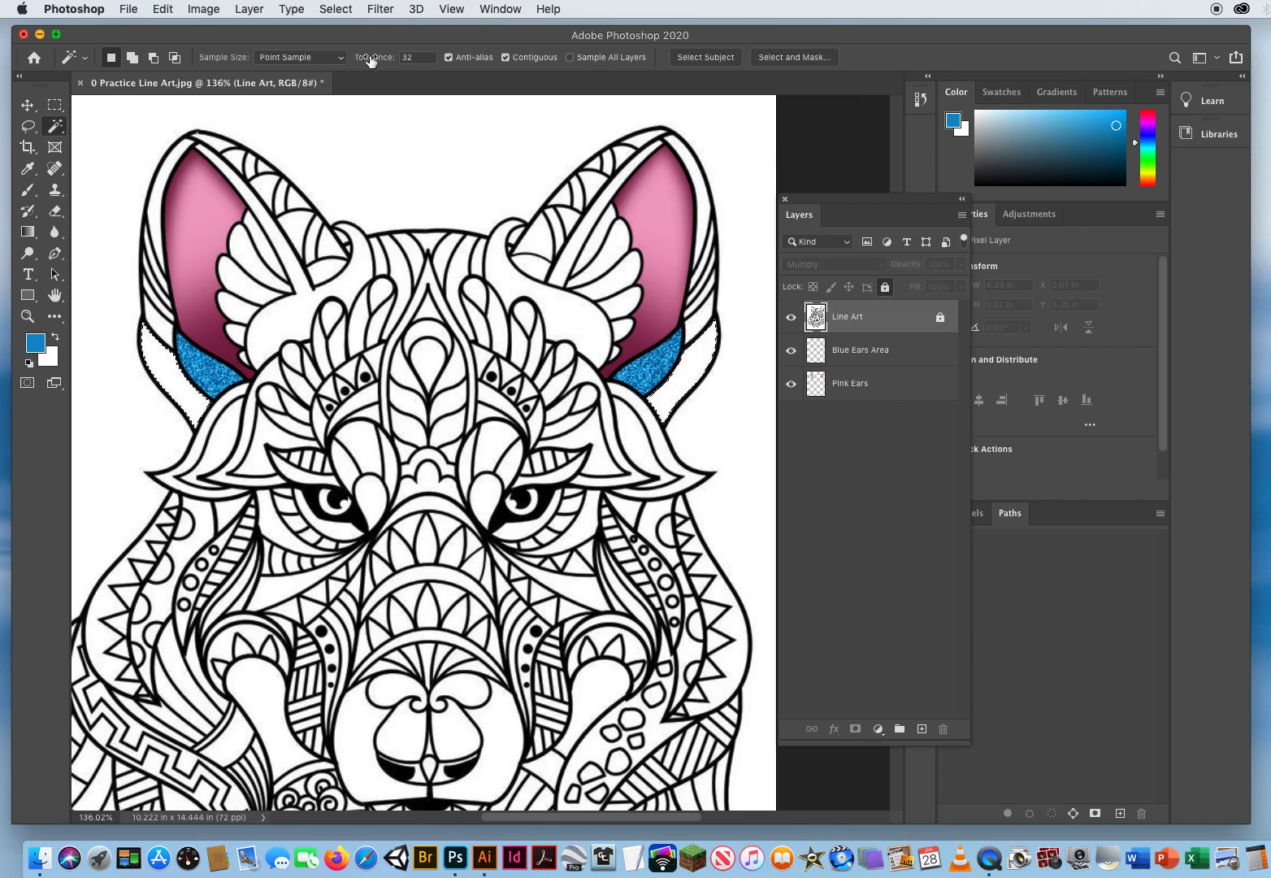
# - Expand the selection of the outer ear areas by 1 pixel
pyautogui.click(336, 10)
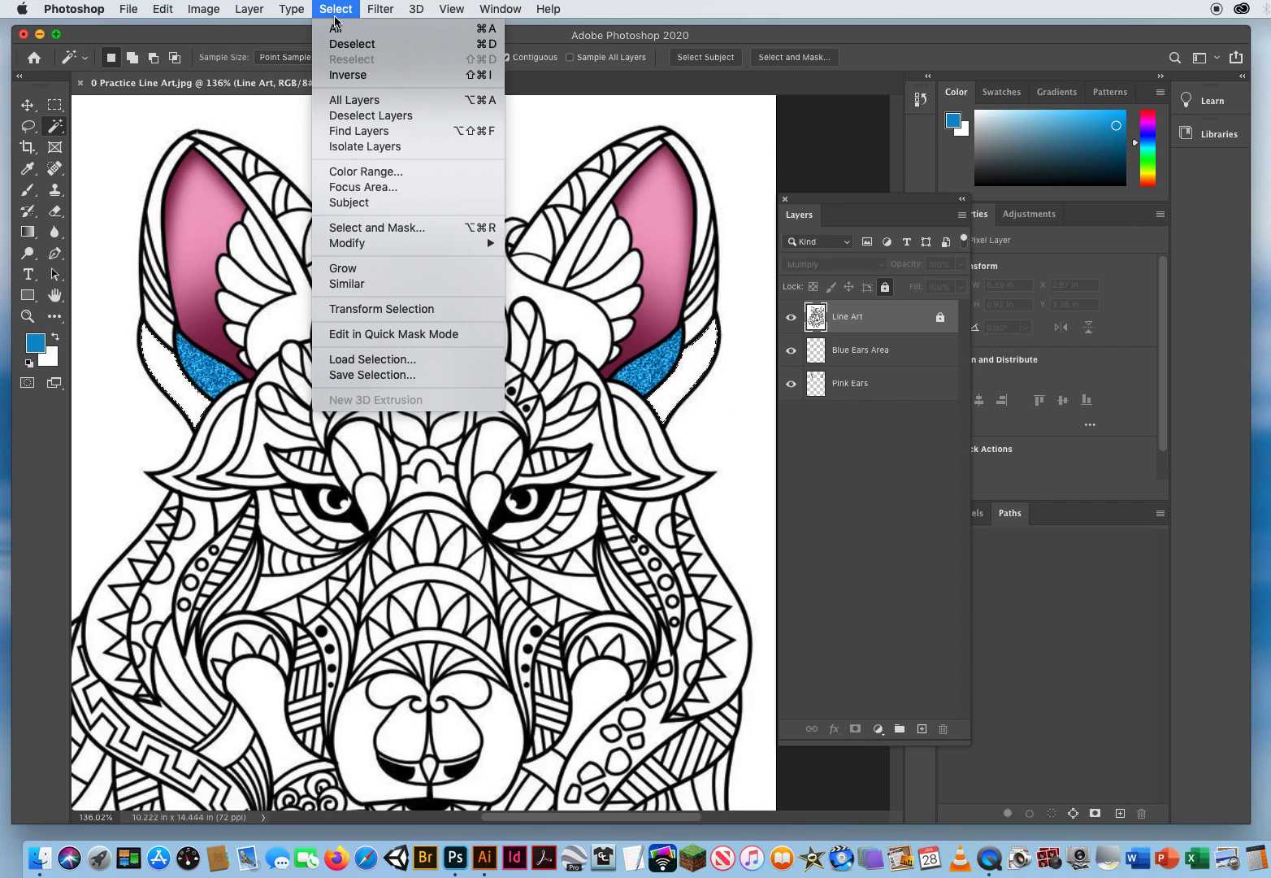
pyautogui.moveTo(345, 248)
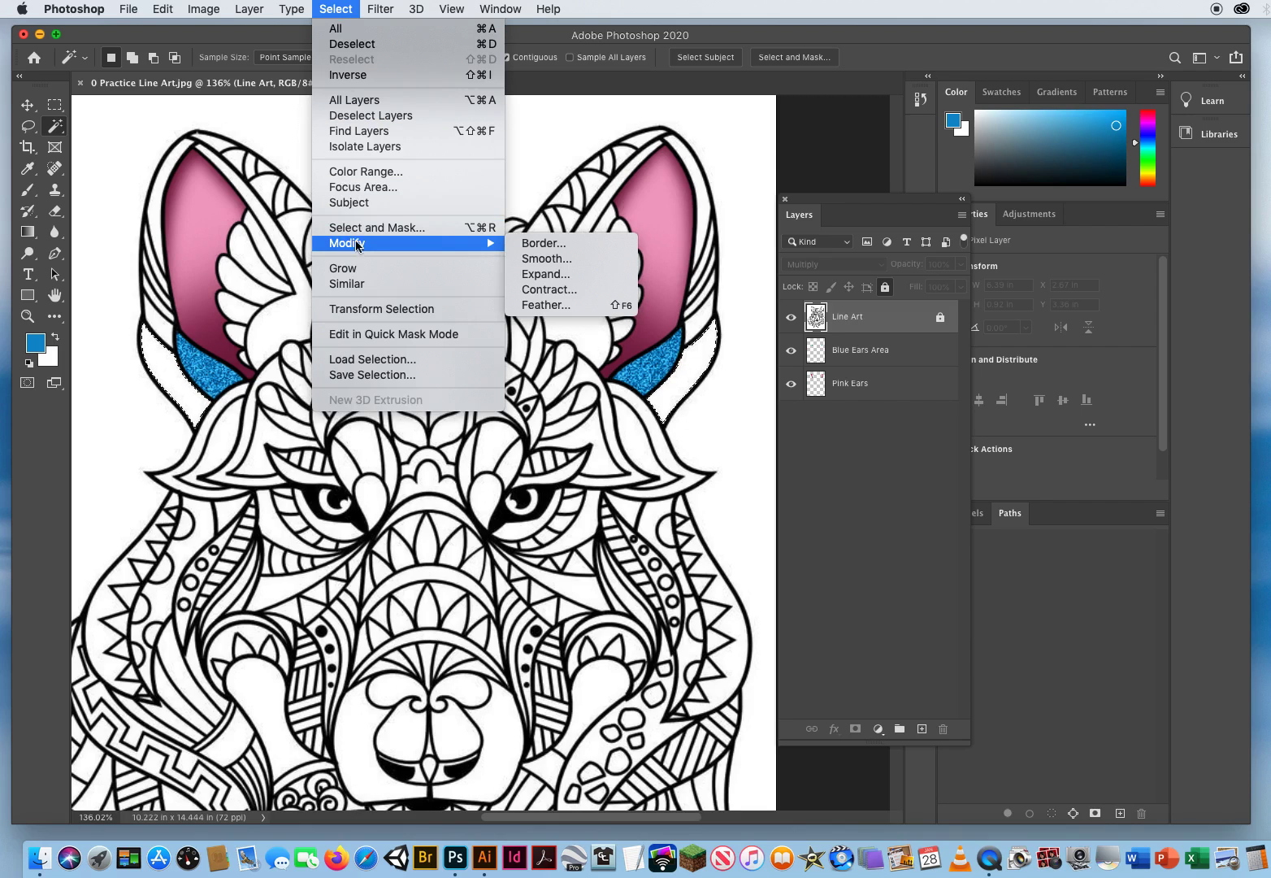
pyautogui.click(541, 274)
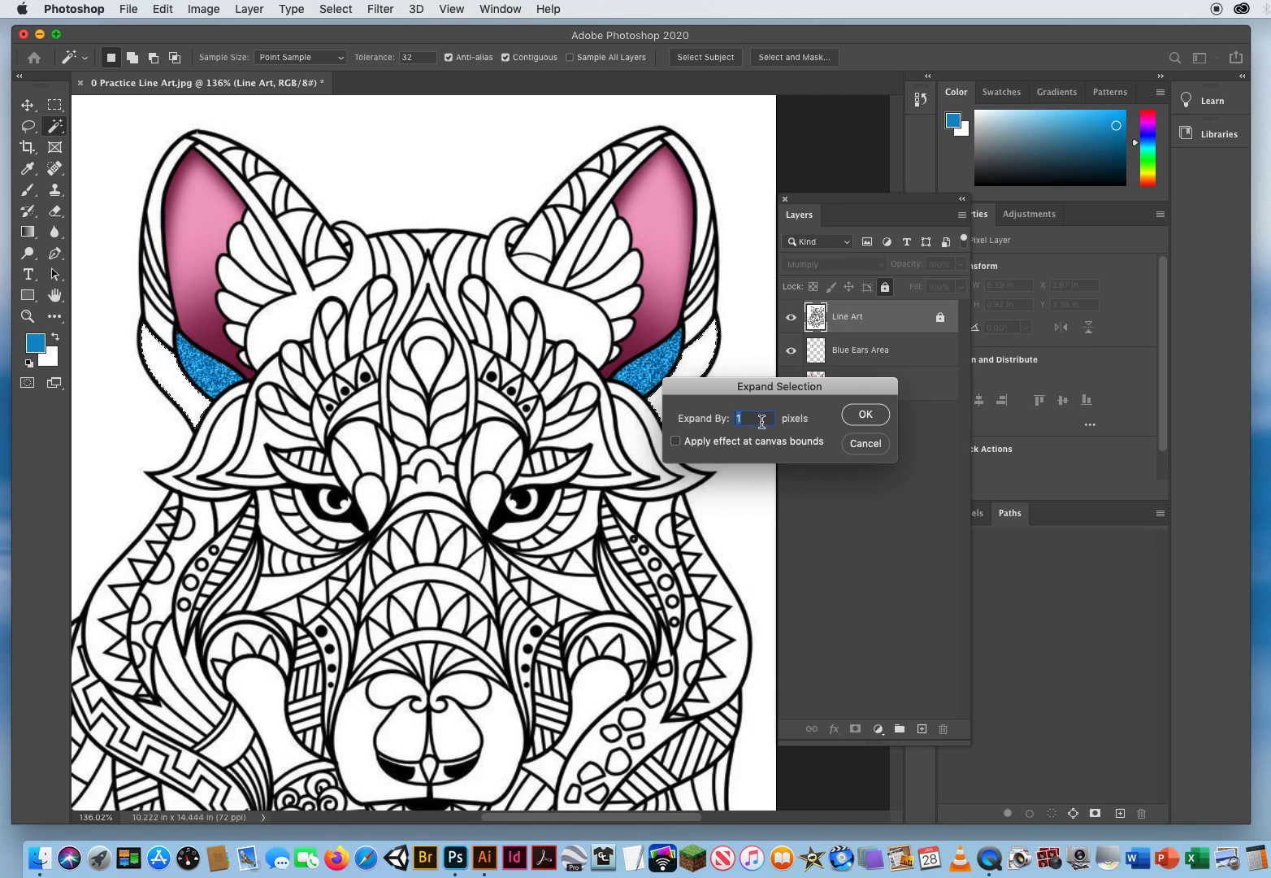
pyautogui.click(866, 416)
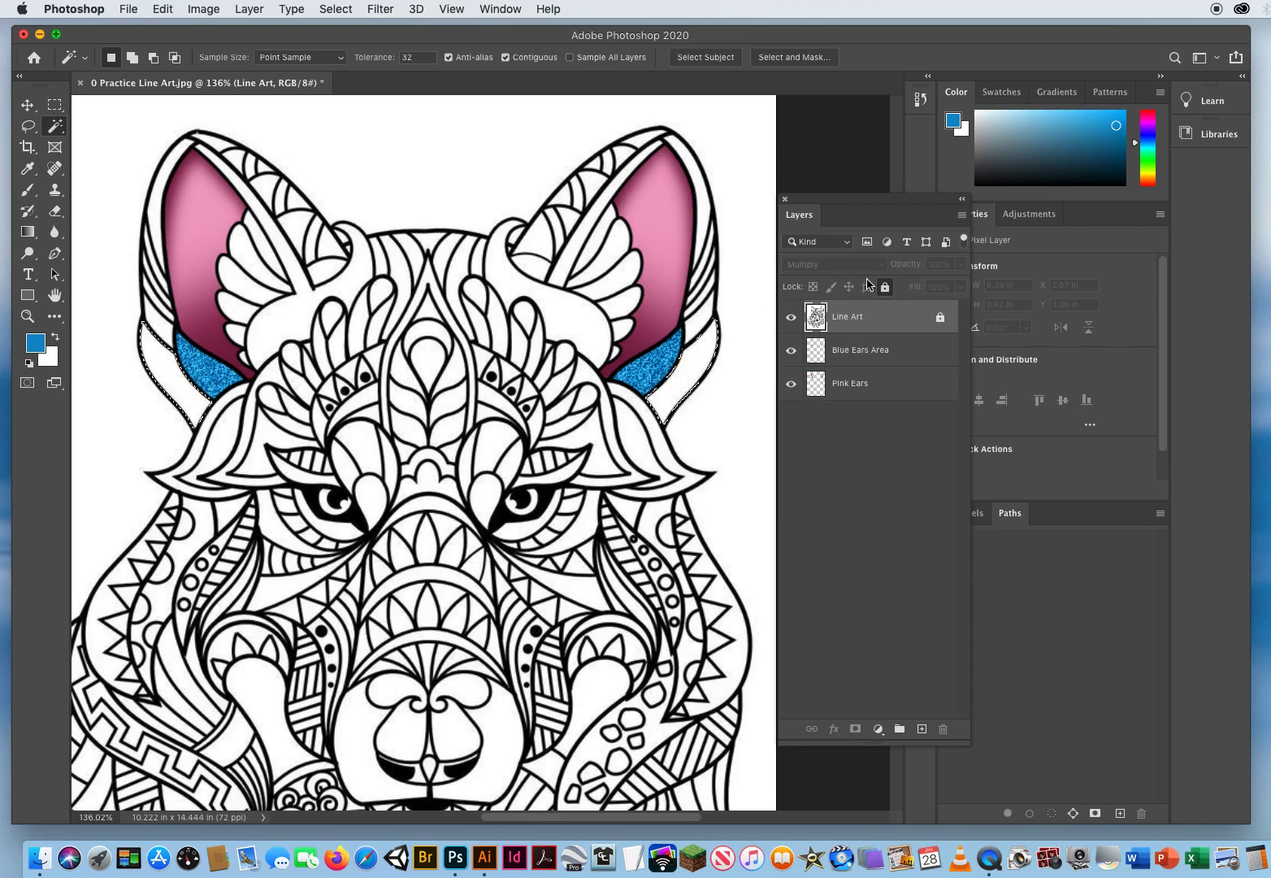
# - Create a new layer above Blue Ears Area and name it Gold Ears
pyautogui.click(853, 382)
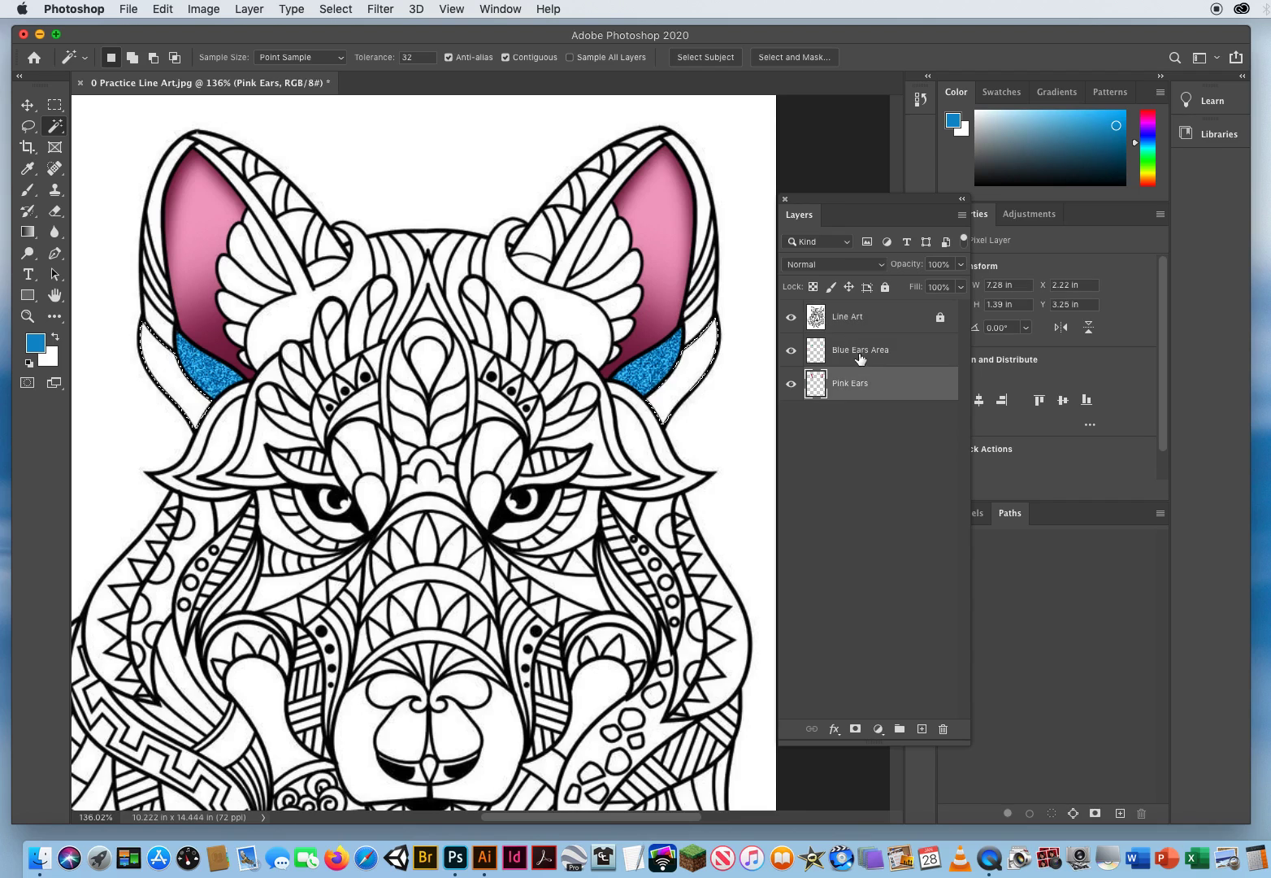
pyautogui.click(859, 357)
pyautogui.click(874, 382)
pyautogui.click(866, 351)
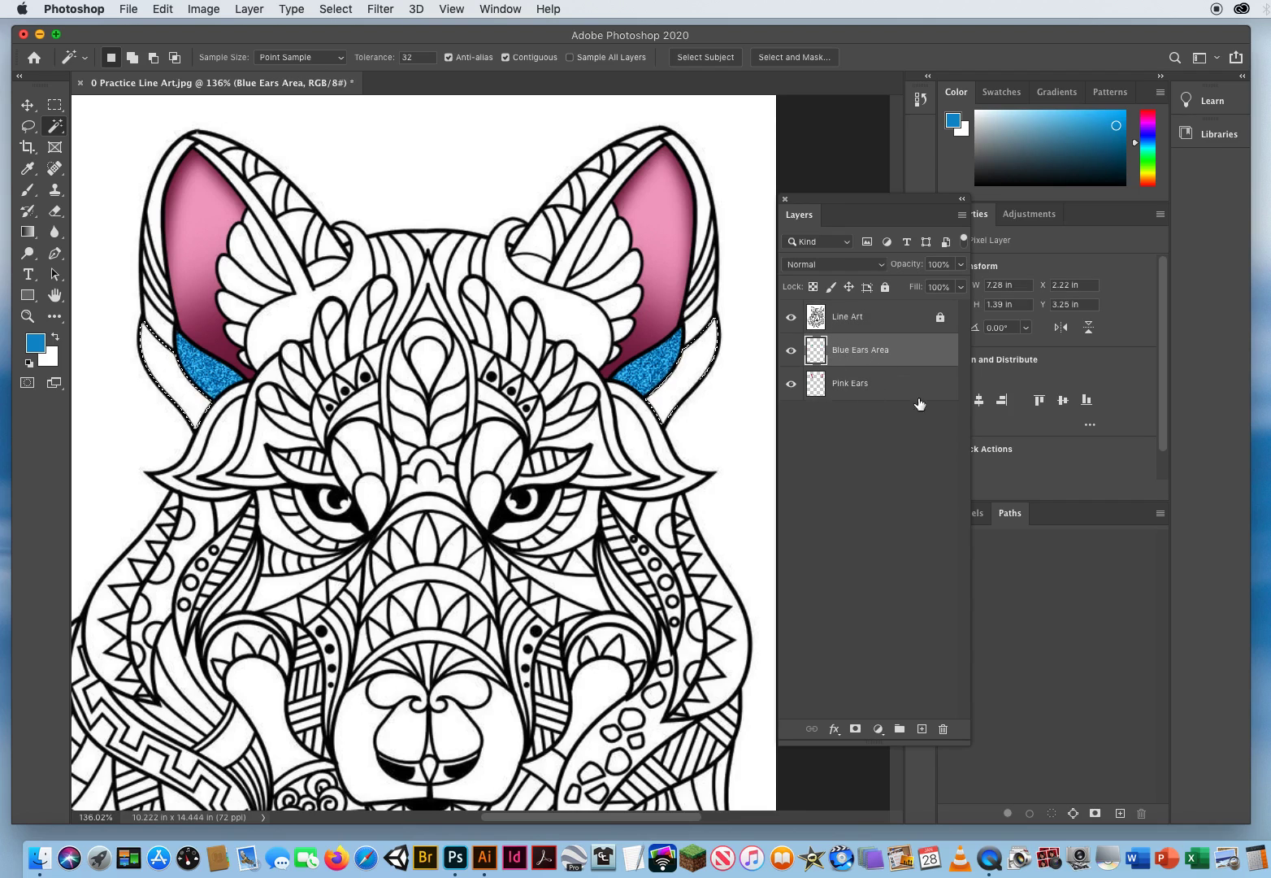
pyautogui.click(922, 729)
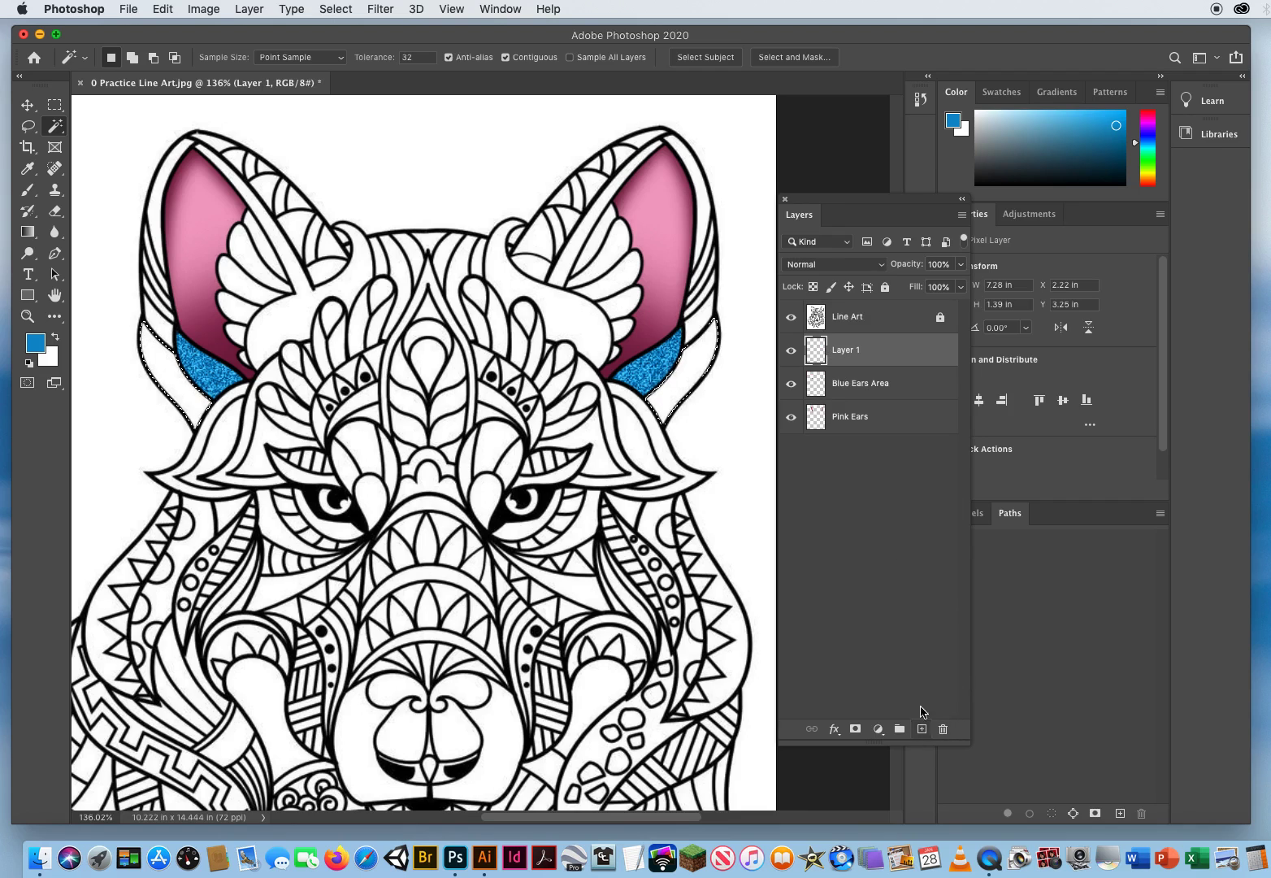
pyautogui.doubleClick(845, 350)
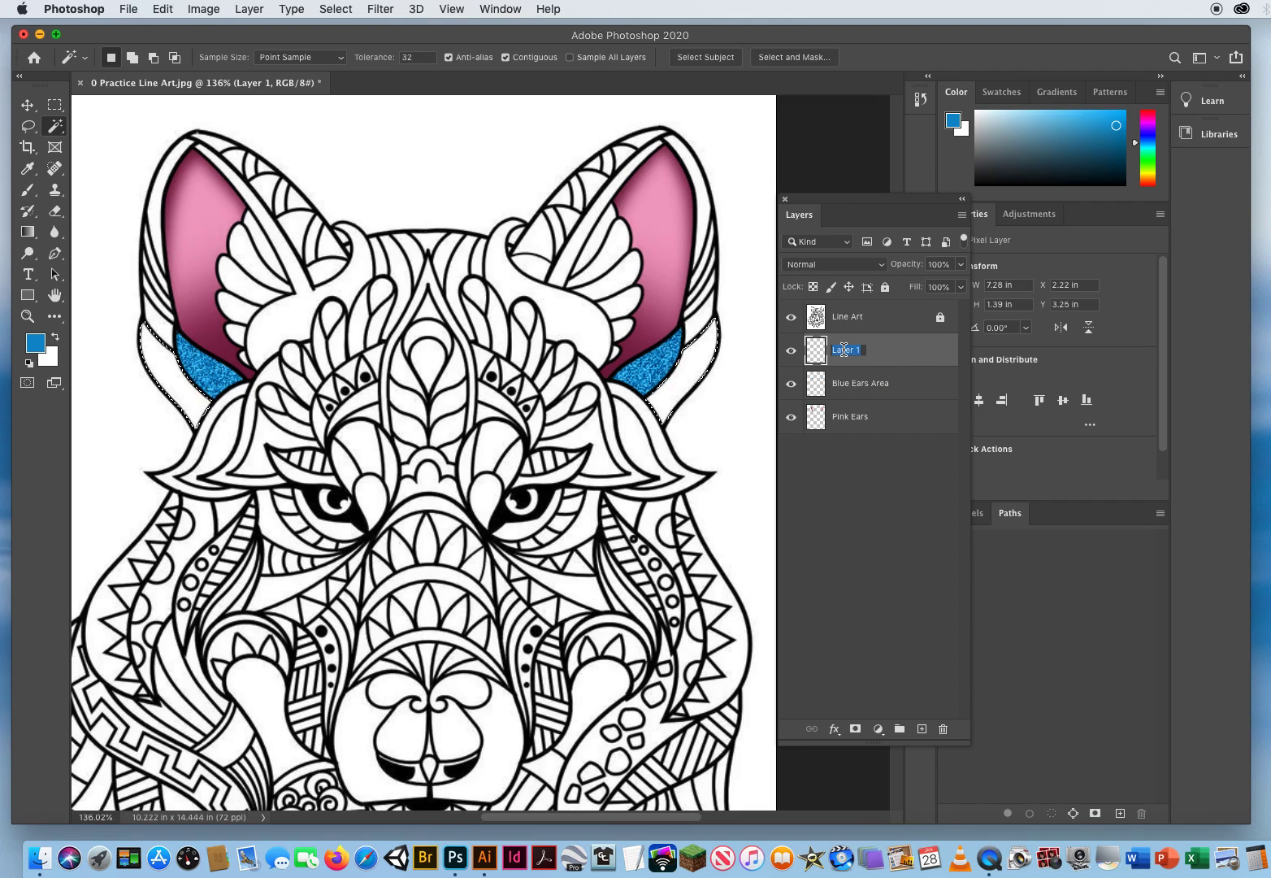
pyautogui.write('Gold Ears')
pyautogui.press('Return')
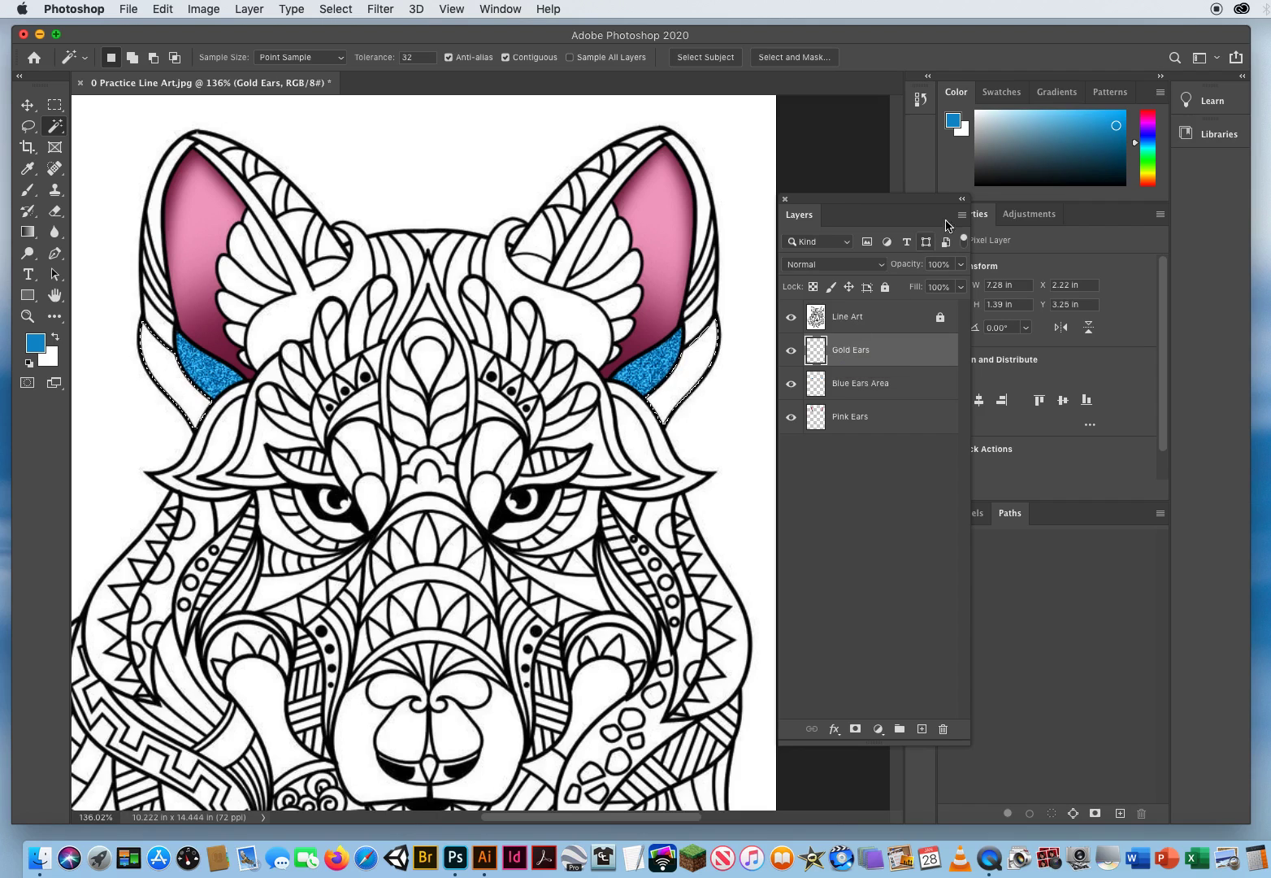
# - Choose a bright golden yellow foreground color and fill the selected outer ear areas with it
pyautogui.moveTo(1147, 148); pyautogui.dragTo(1151, 179)
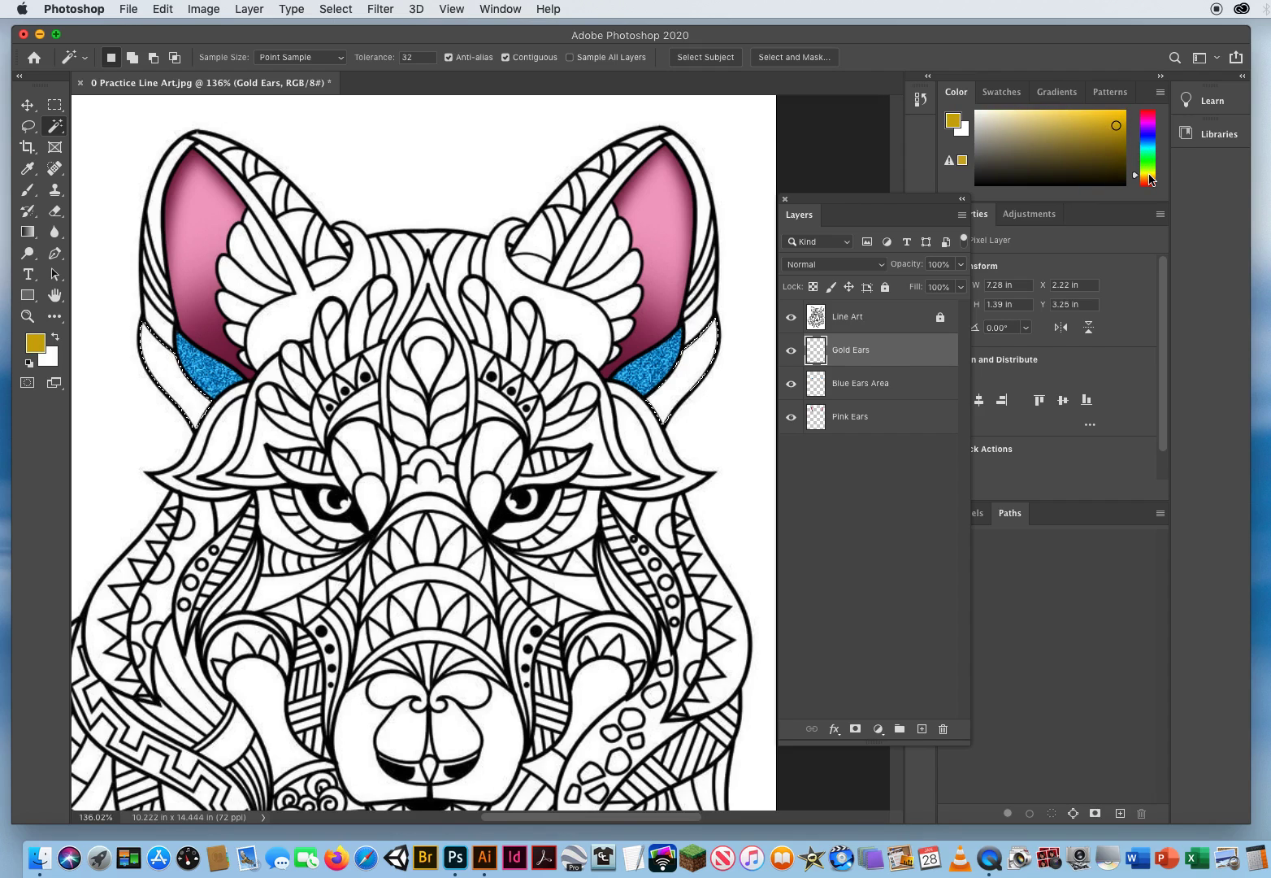
pyautogui.moveTo(1056, 133); pyautogui.dragTo(1130, 111)
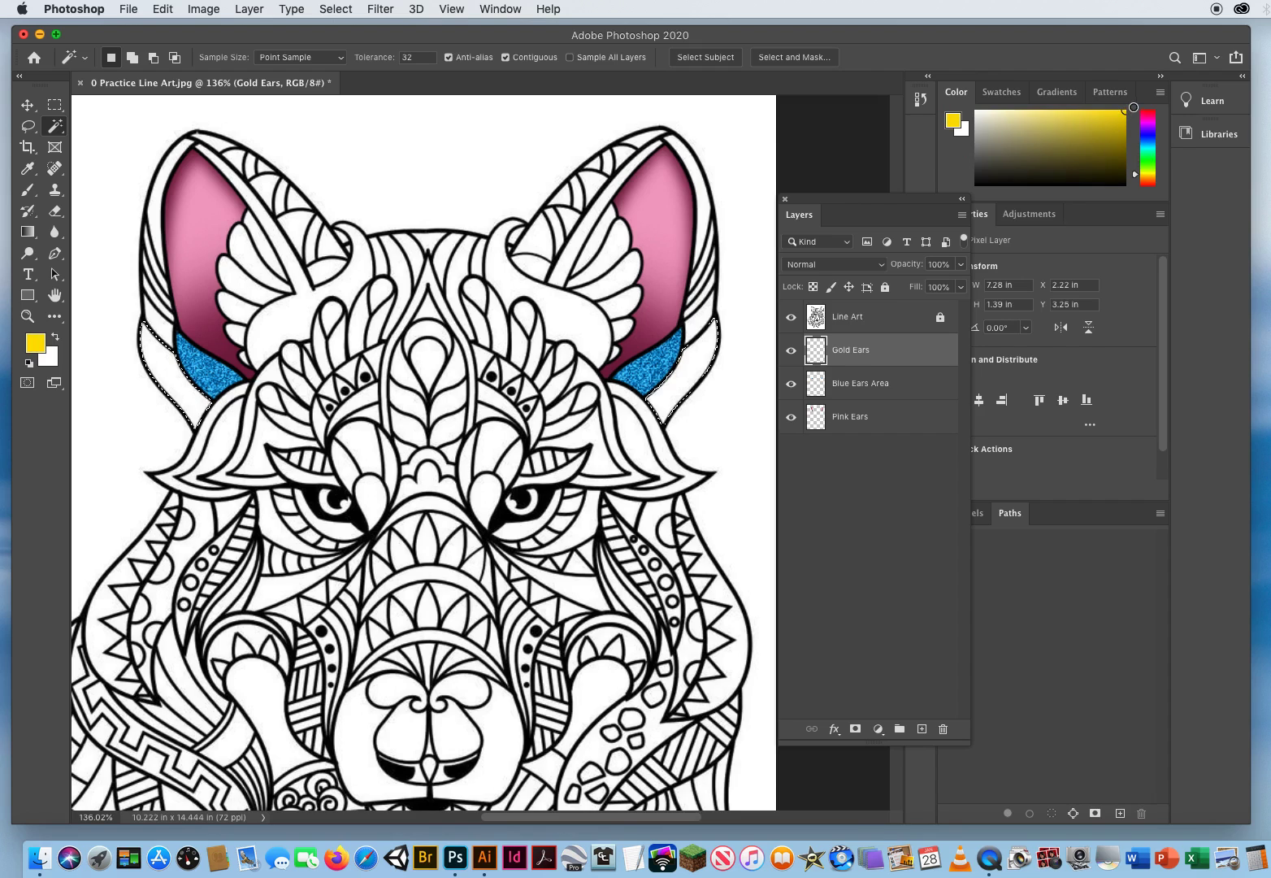
pyautogui.click(1148, 178)
pyautogui.press('alt')
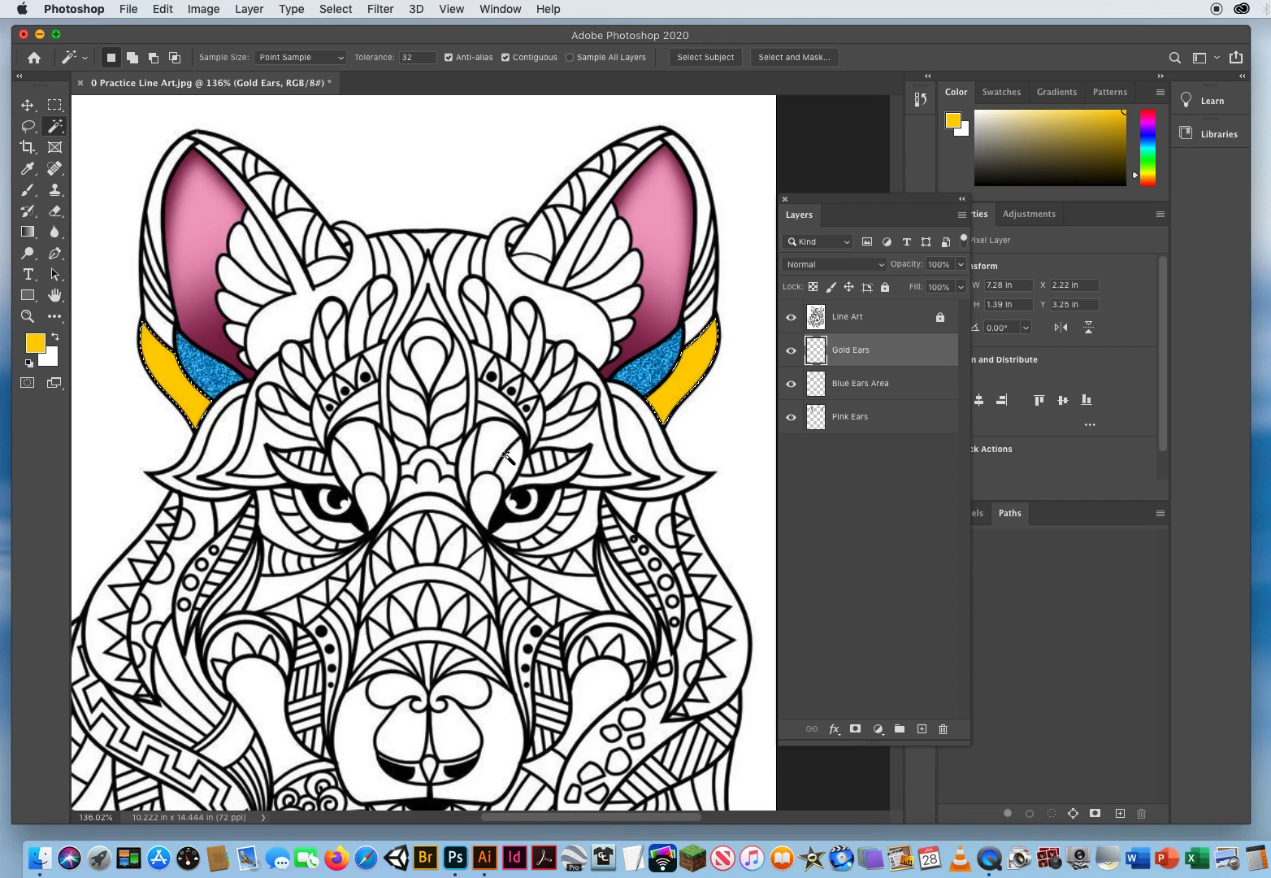
# - Add a Bevel & Emboss effect to the Gold Ears layer, using the Inner Bevel style
pyautogui.click(28, 107)
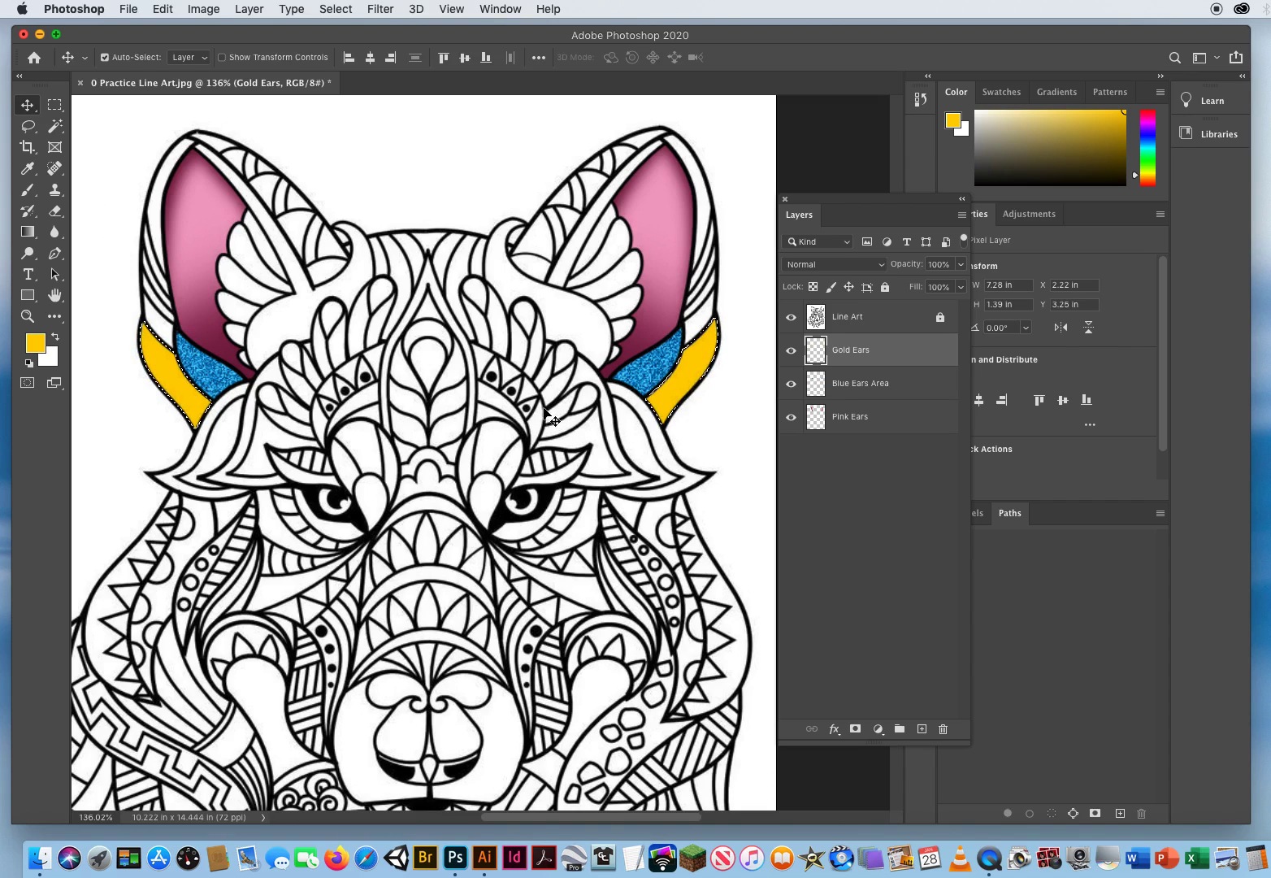
pyautogui.doubleClick(943, 351)
pyautogui.moveTo(909, 321); pyautogui.dragTo(481, 164)
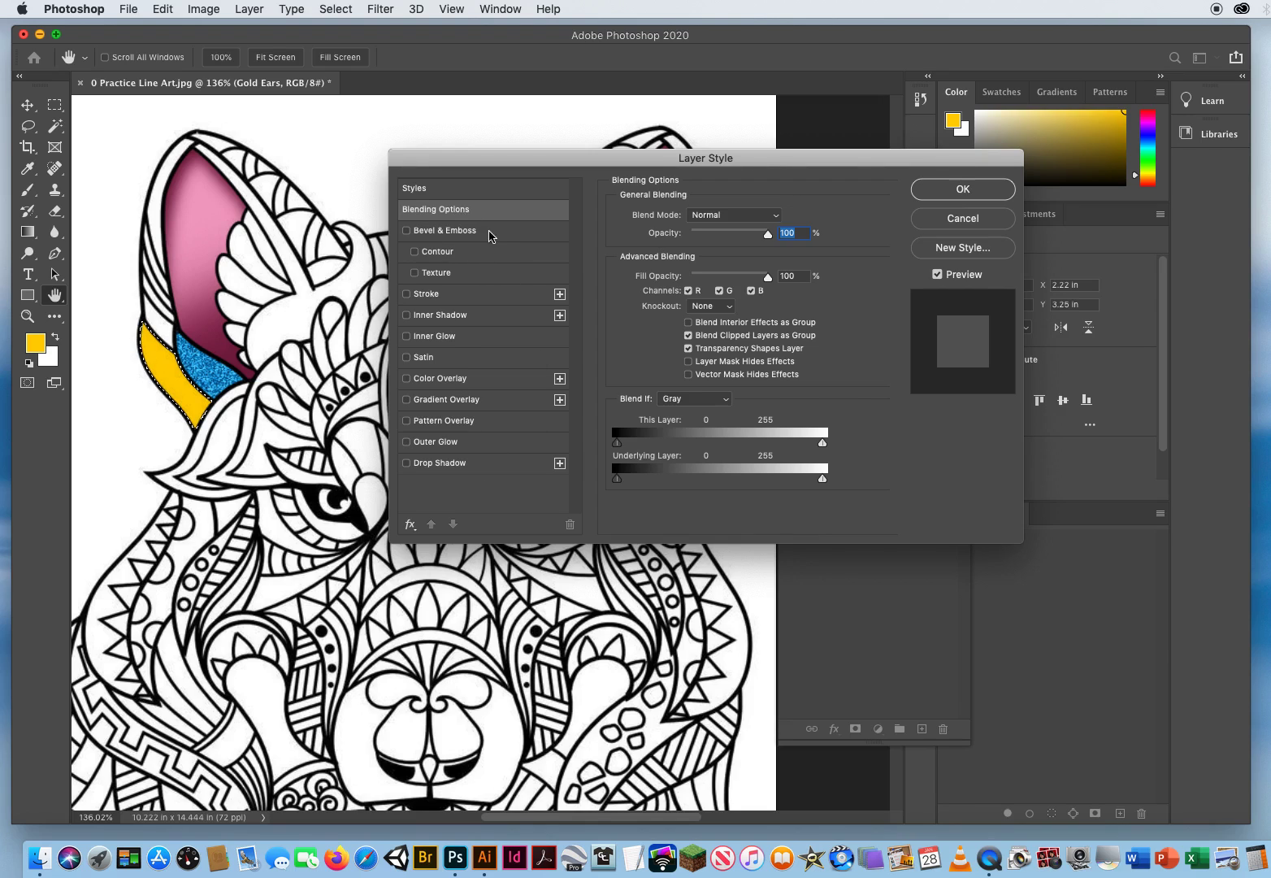
pyautogui.click(434, 234)
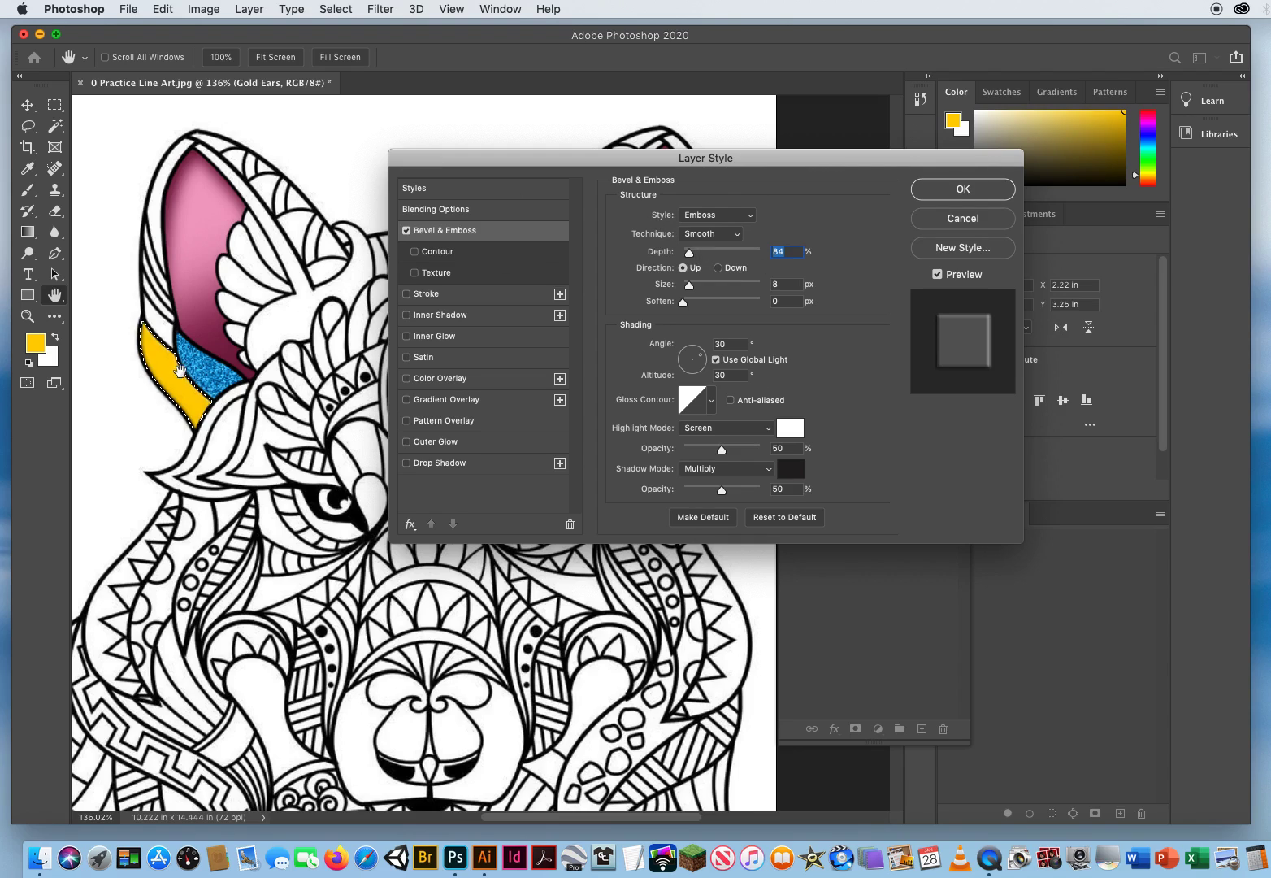
pyautogui.click(706, 216)
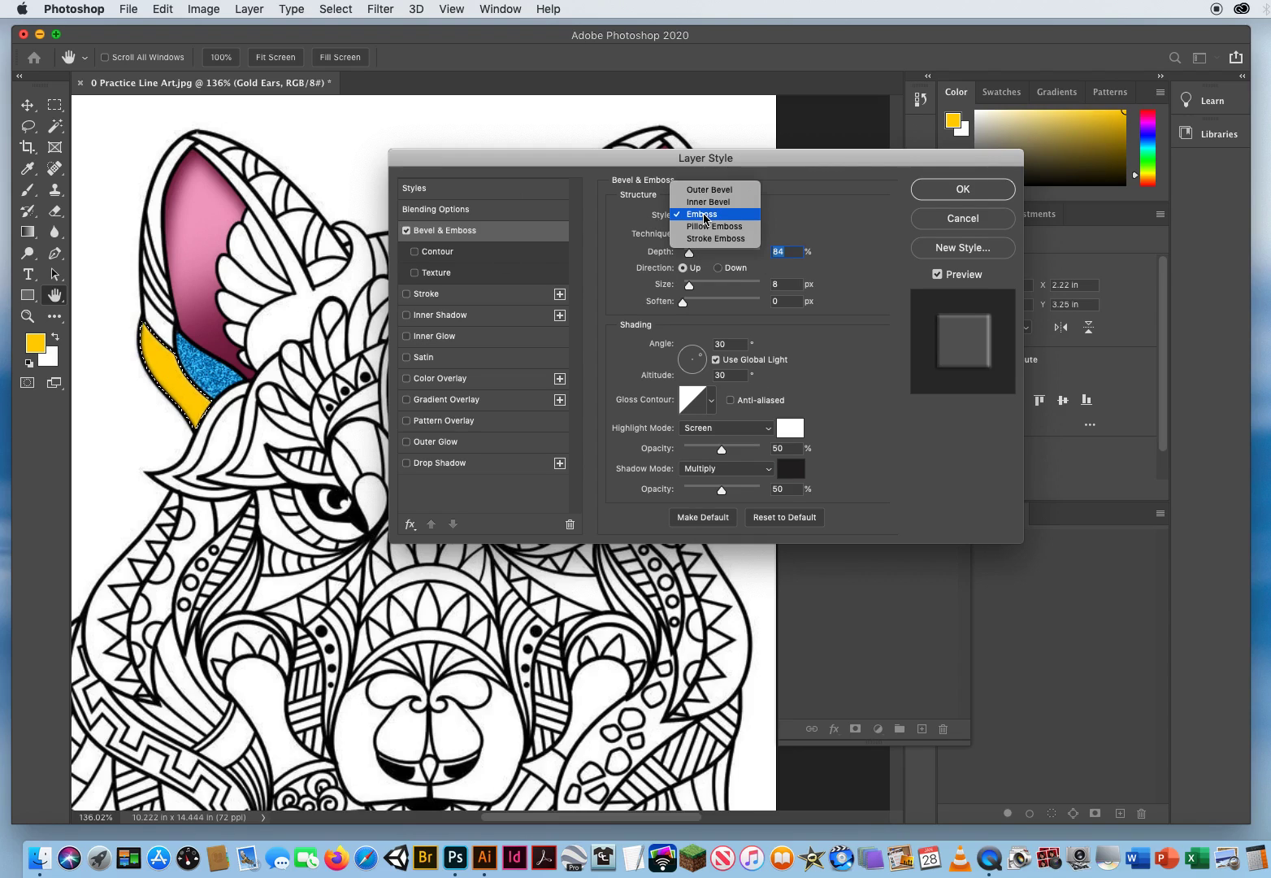
pyautogui.click(711, 202)
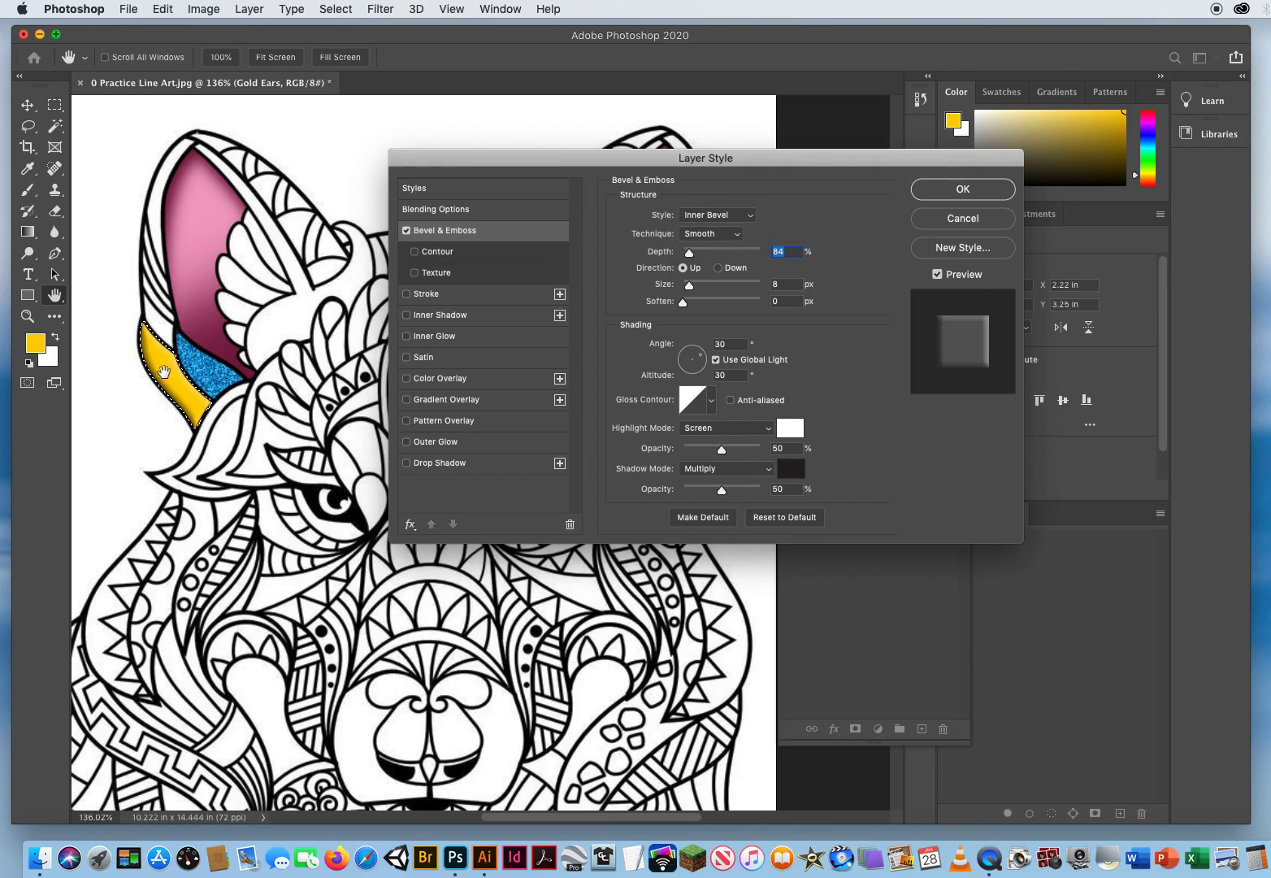
# - Set the bevel technique to Chisel Hard with 230% depth and 7 px size, and check the effect on both ears
pyautogui.click(713, 234)
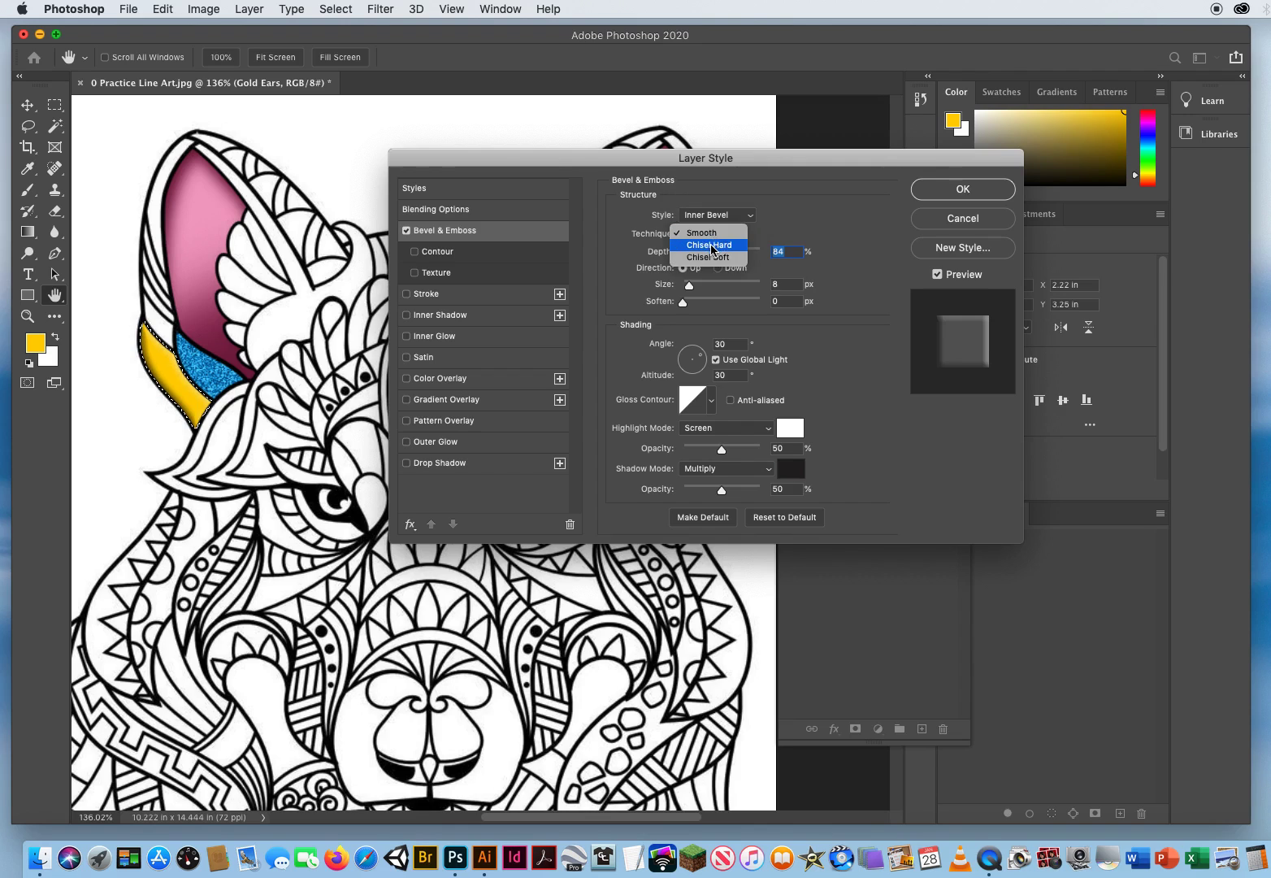
pyautogui.click(712, 246)
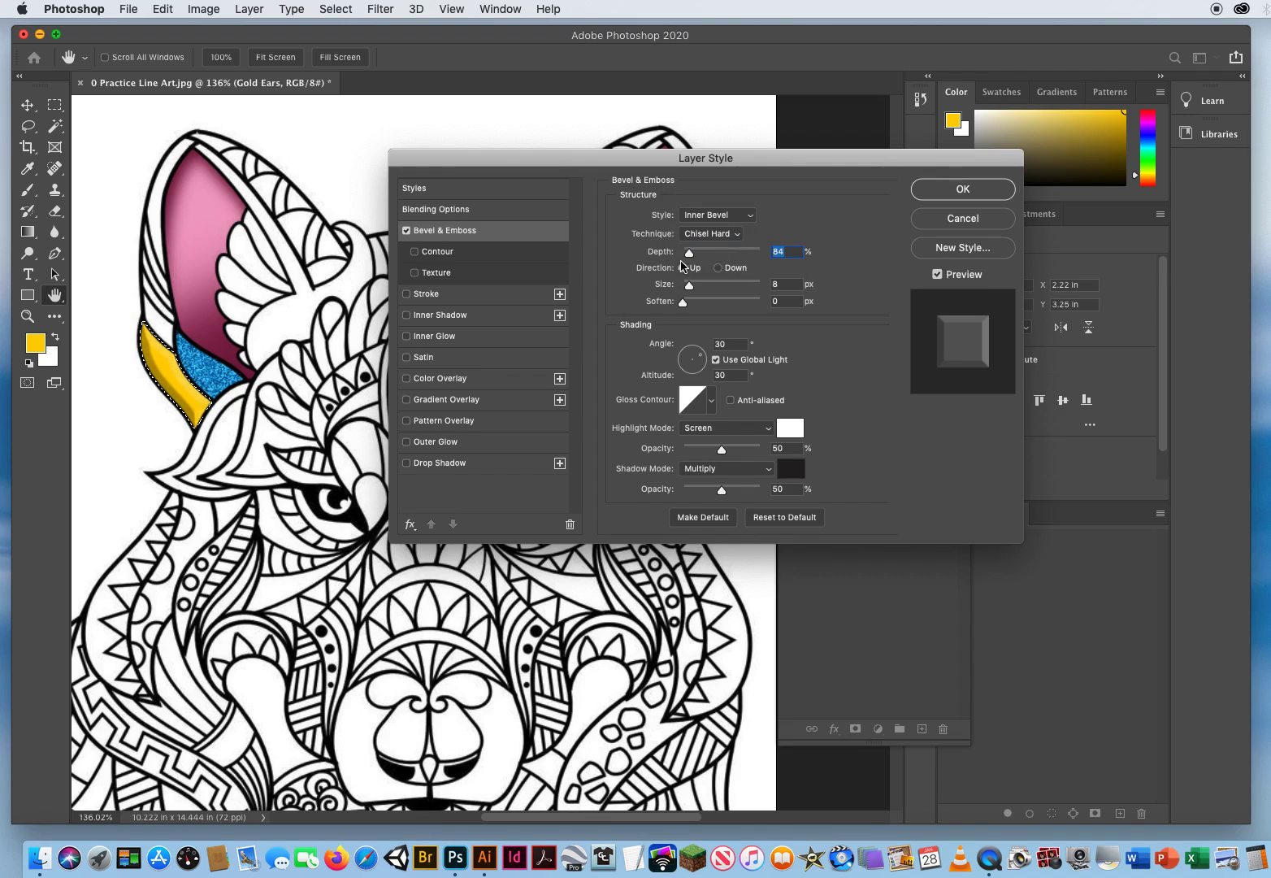
pyautogui.moveTo(689, 256); pyautogui.dragTo(704, 258)
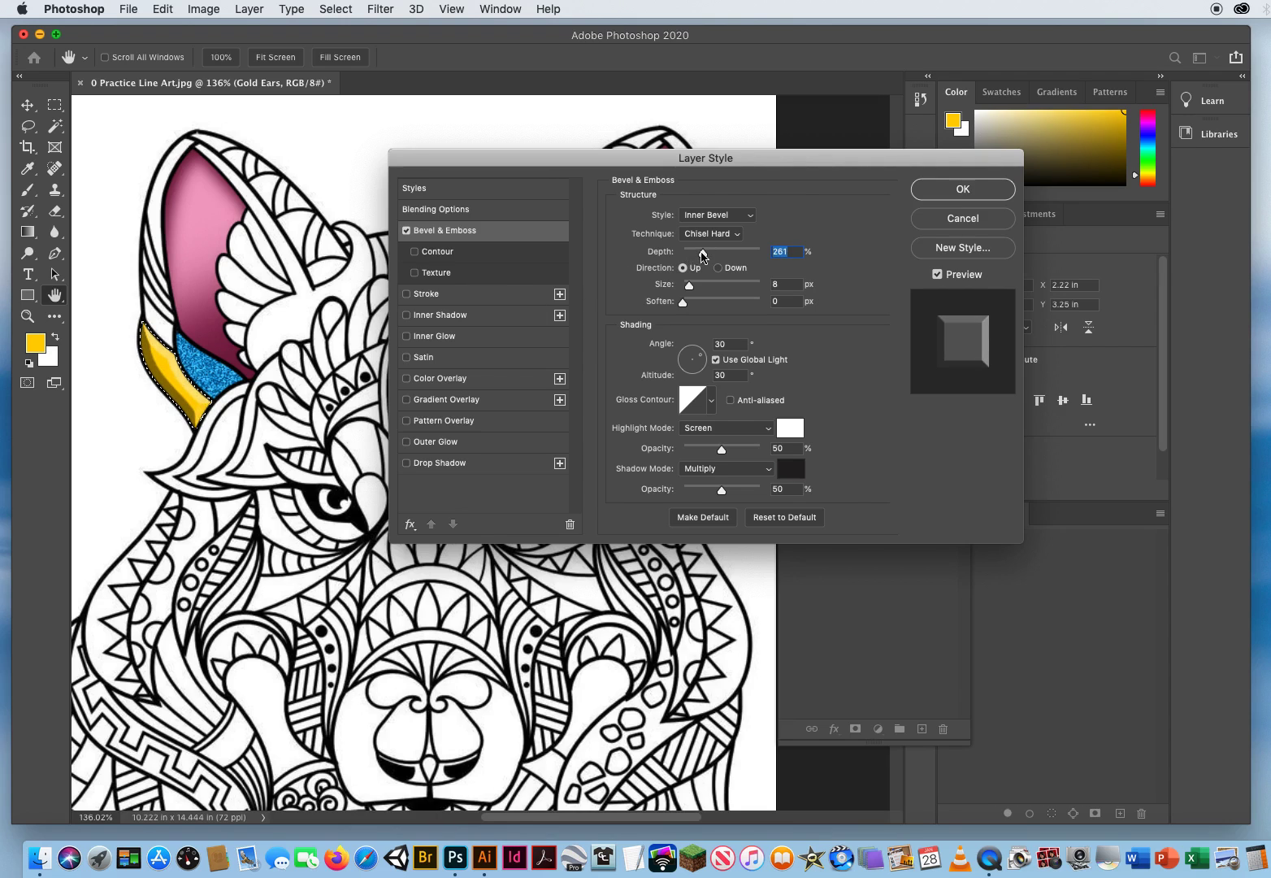
pyautogui.moveTo(703, 253); pyautogui.dragTo(689, 255)
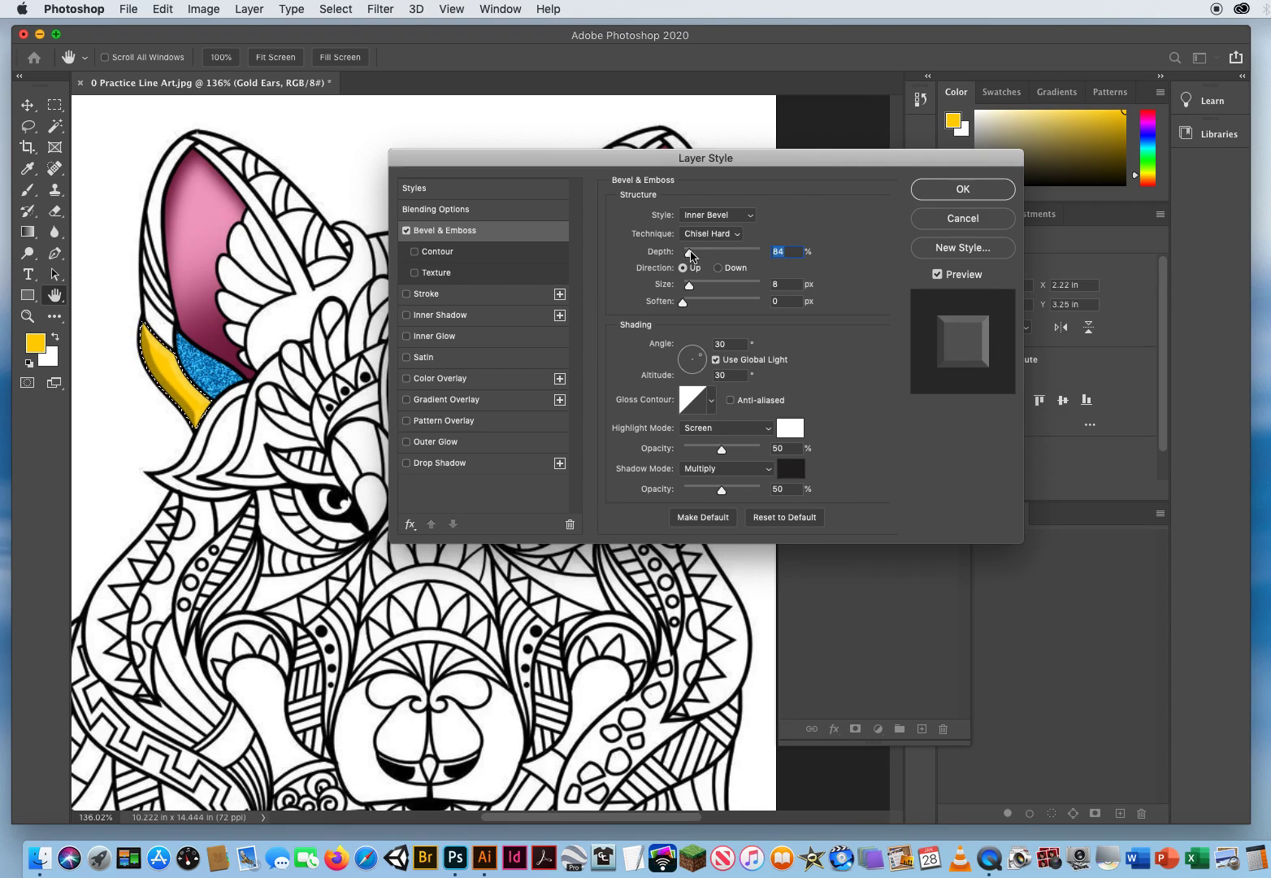
pyautogui.moveTo(689, 253); pyautogui.dragTo(717, 291)
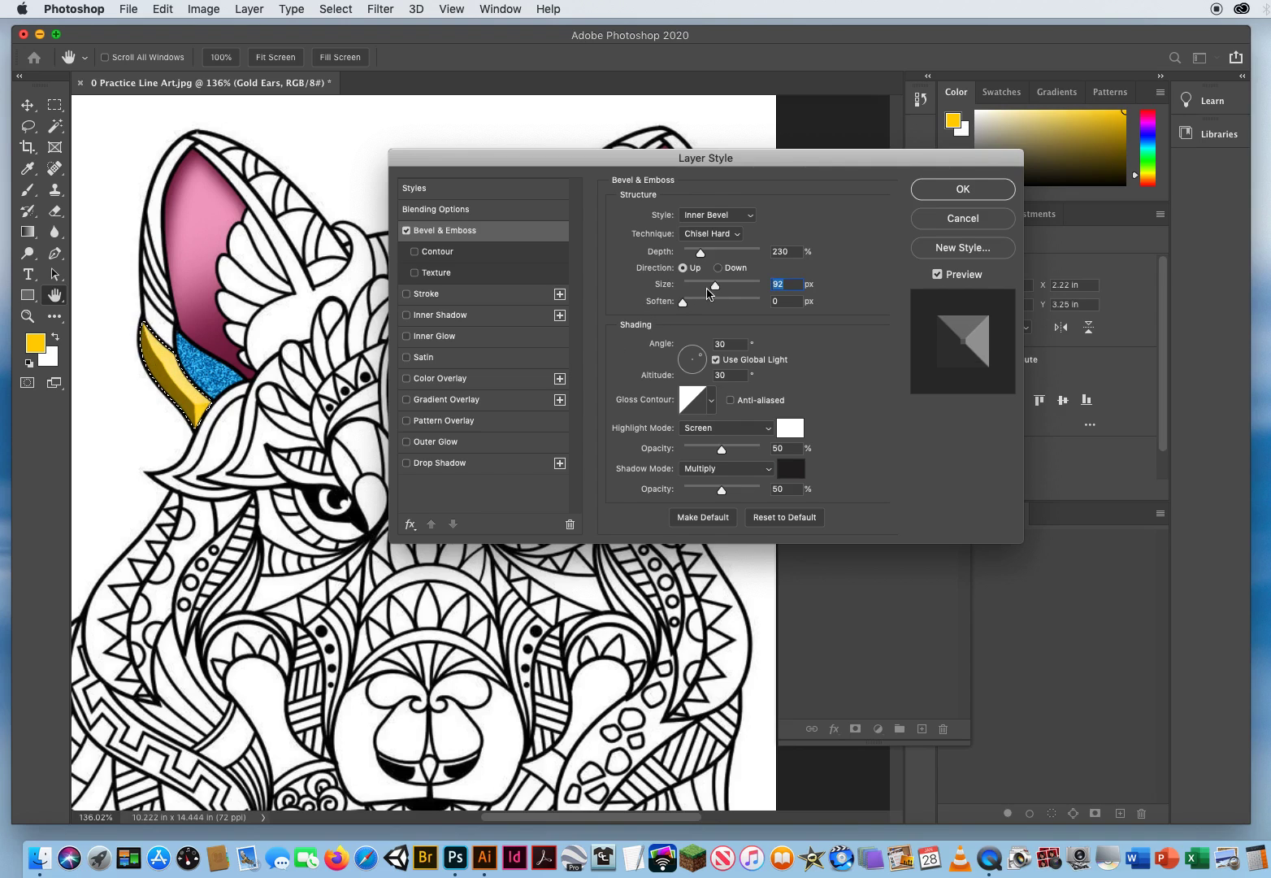
pyautogui.moveTo(713, 289); pyautogui.dragTo(689, 289)
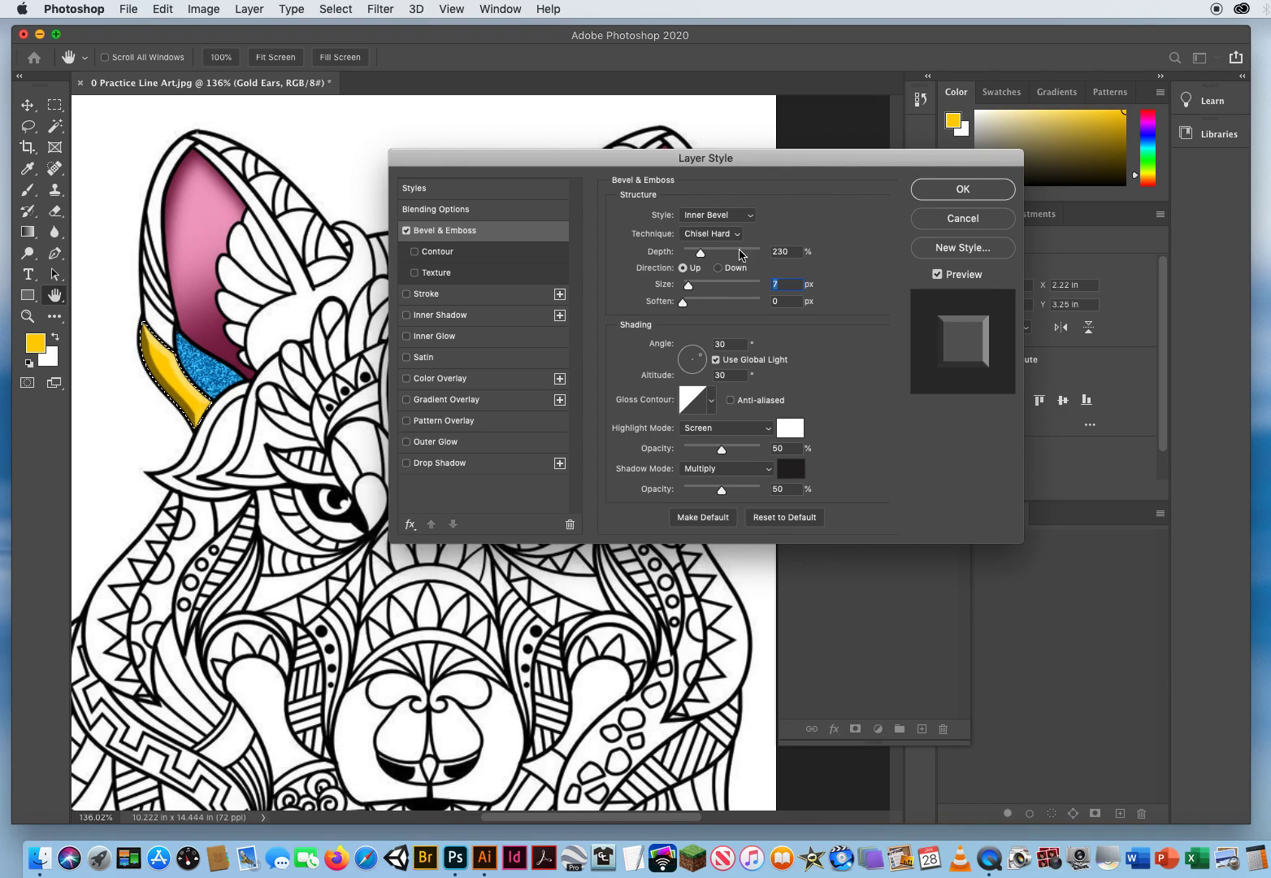
pyautogui.moveTo(480, 161); pyautogui.dragTo(262, 457)
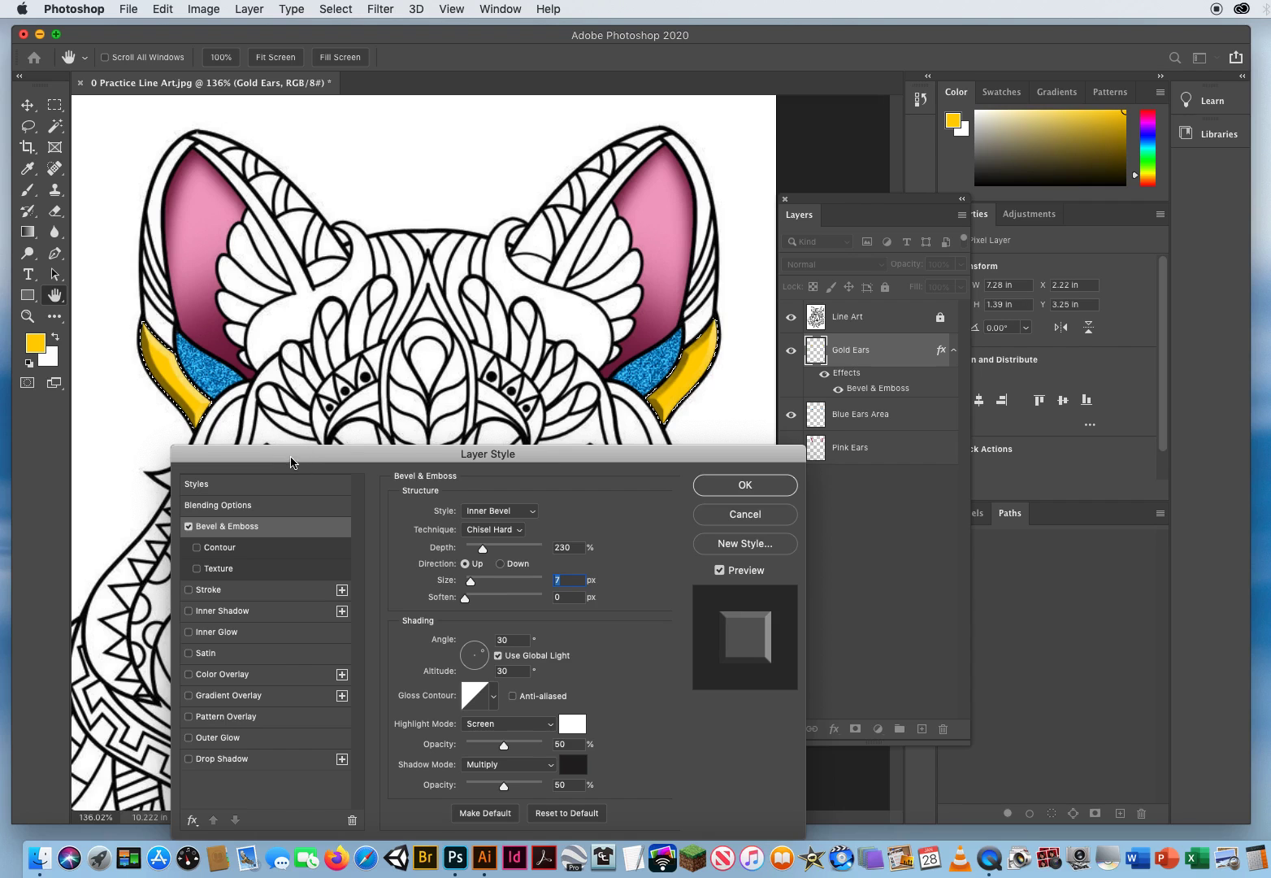
pyautogui.moveTo(296, 455); pyautogui.dragTo(426, 163)
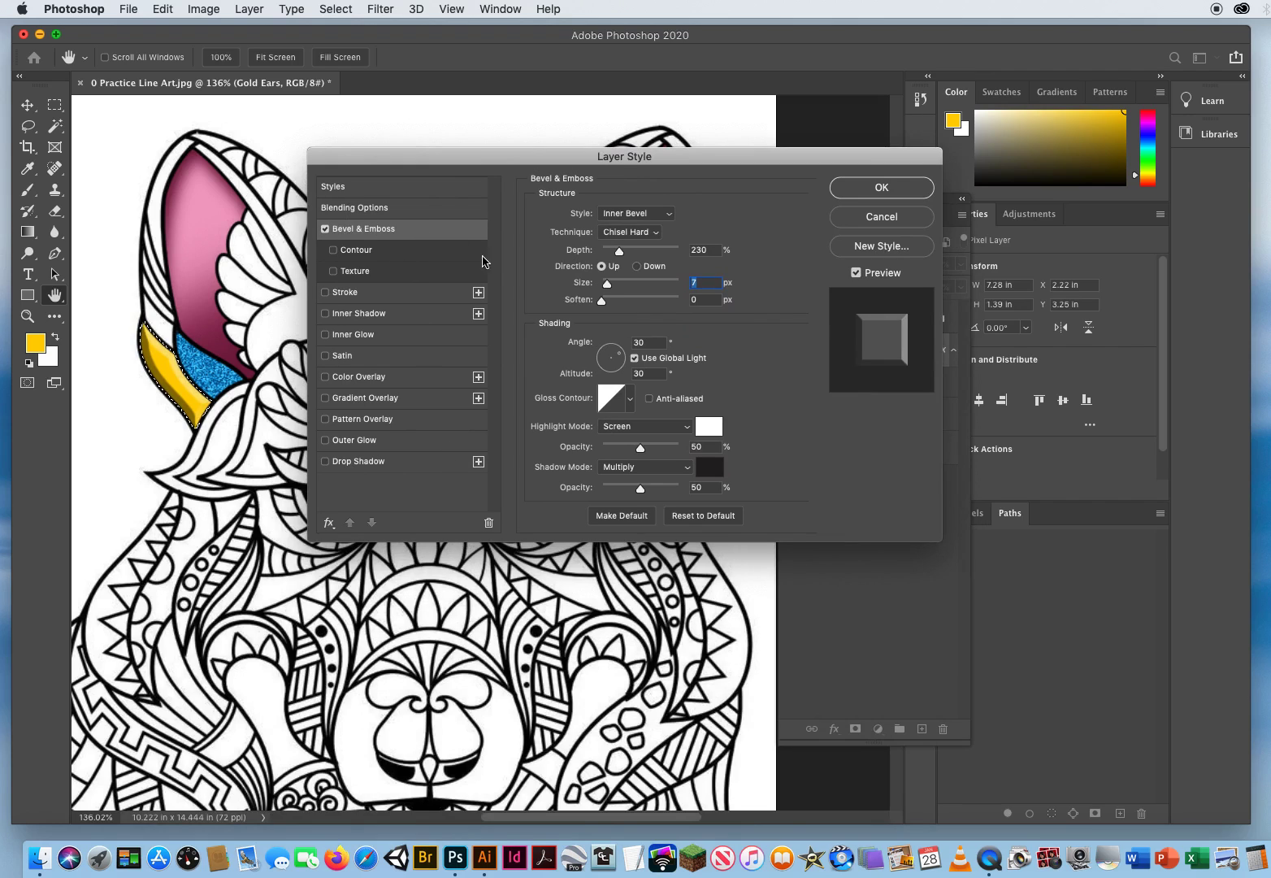
# - Add a Pattern Overlay to the Gold Ears layer and compare the Grass patterns, choosing the brown one
pyautogui.click(364, 422)
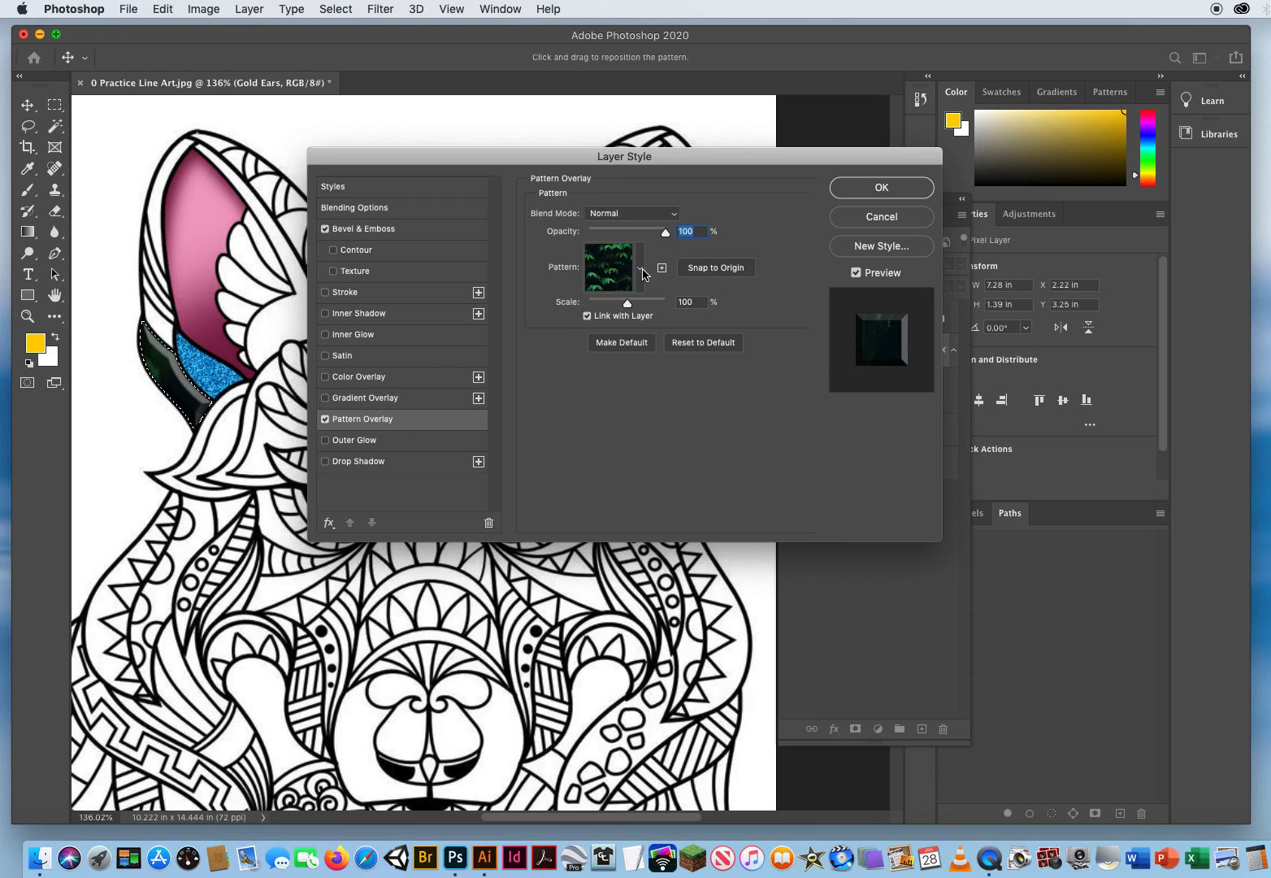
pyautogui.click(640, 270)
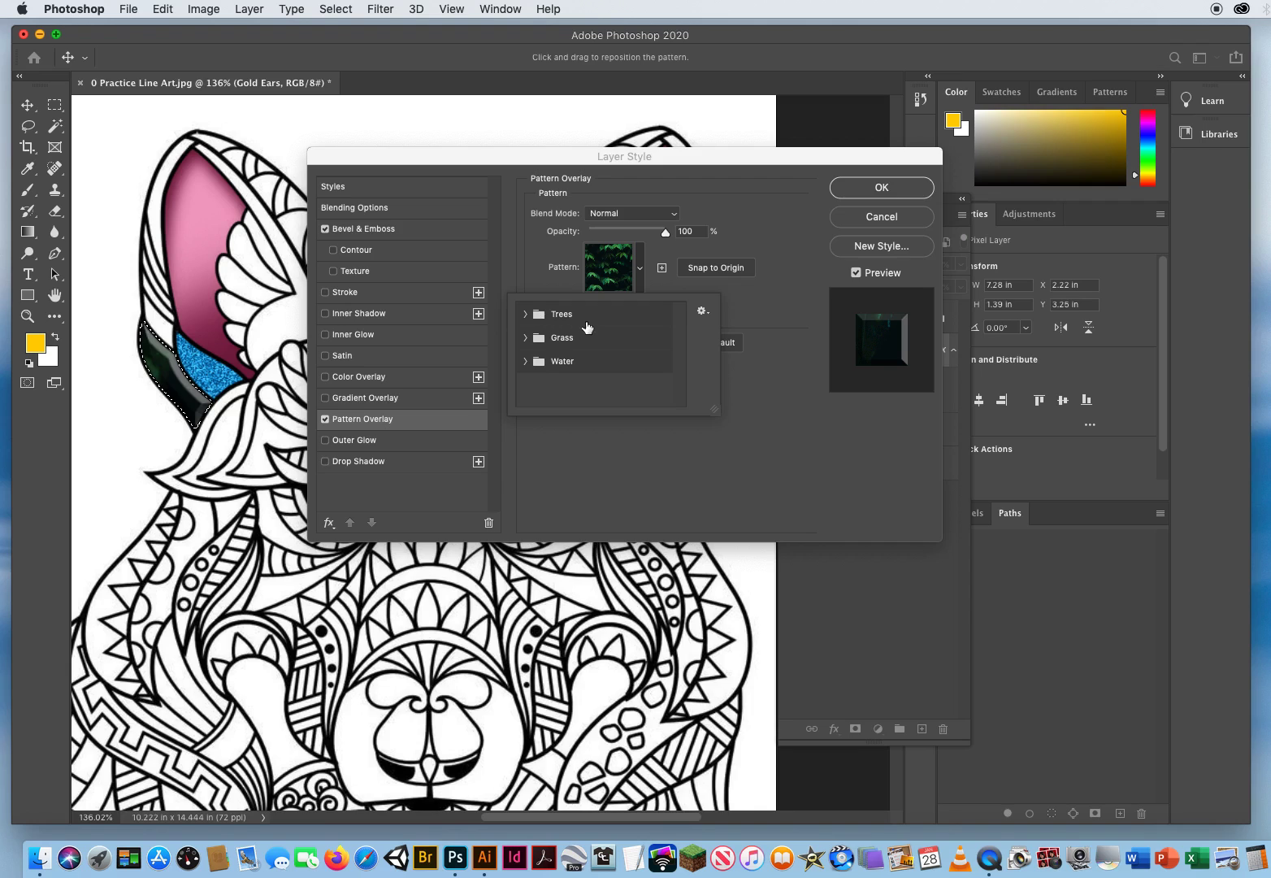
pyautogui.click(597, 342)
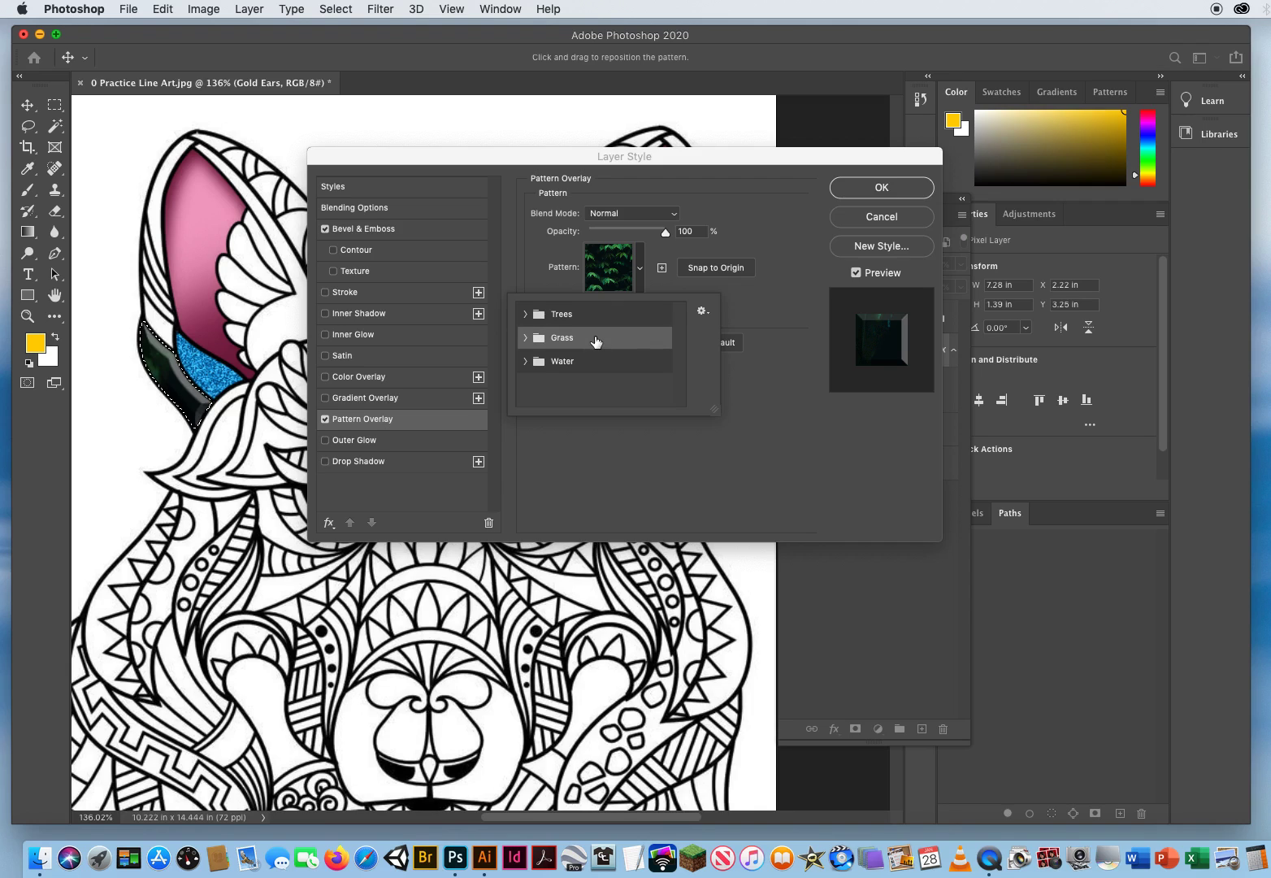
pyautogui.click(524, 337)
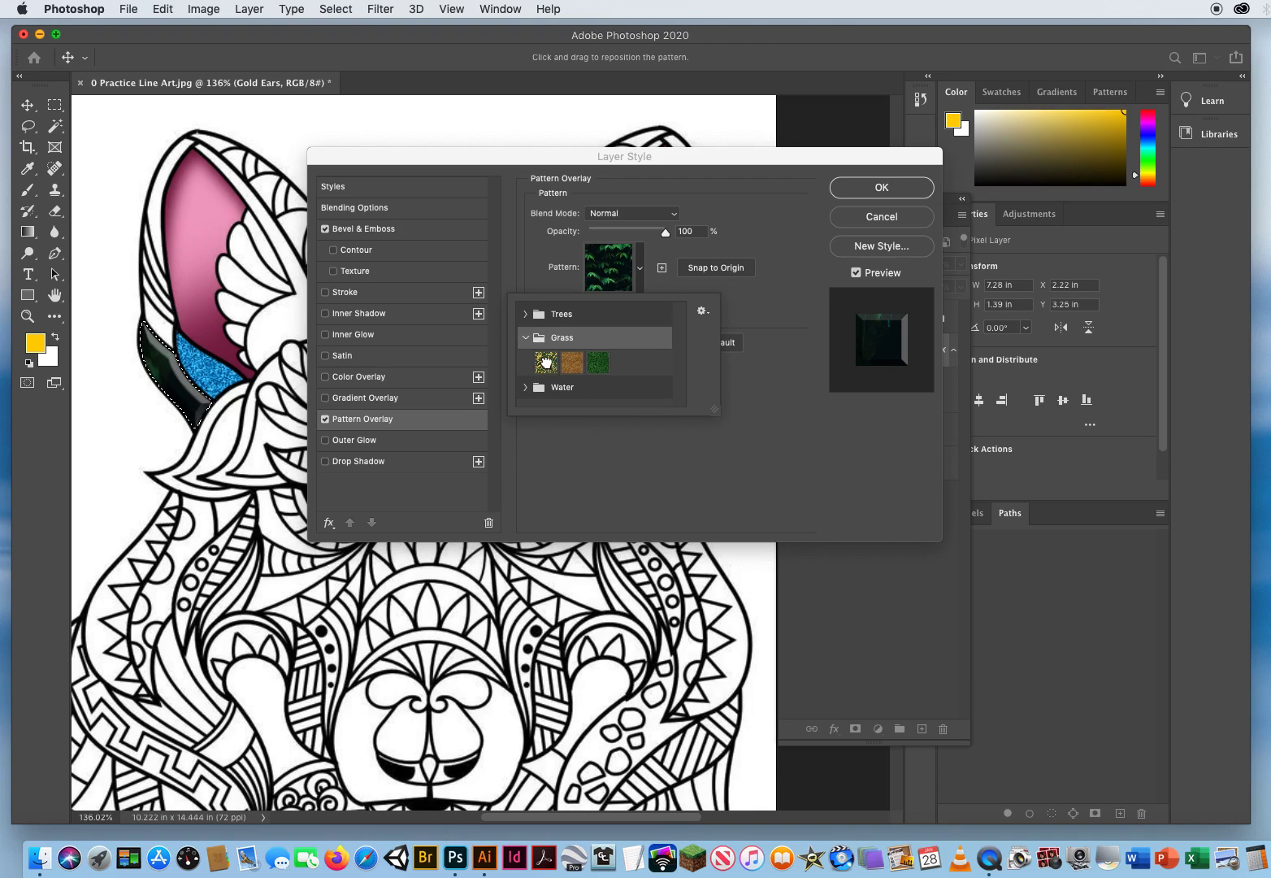
pyautogui.click(546, 362)
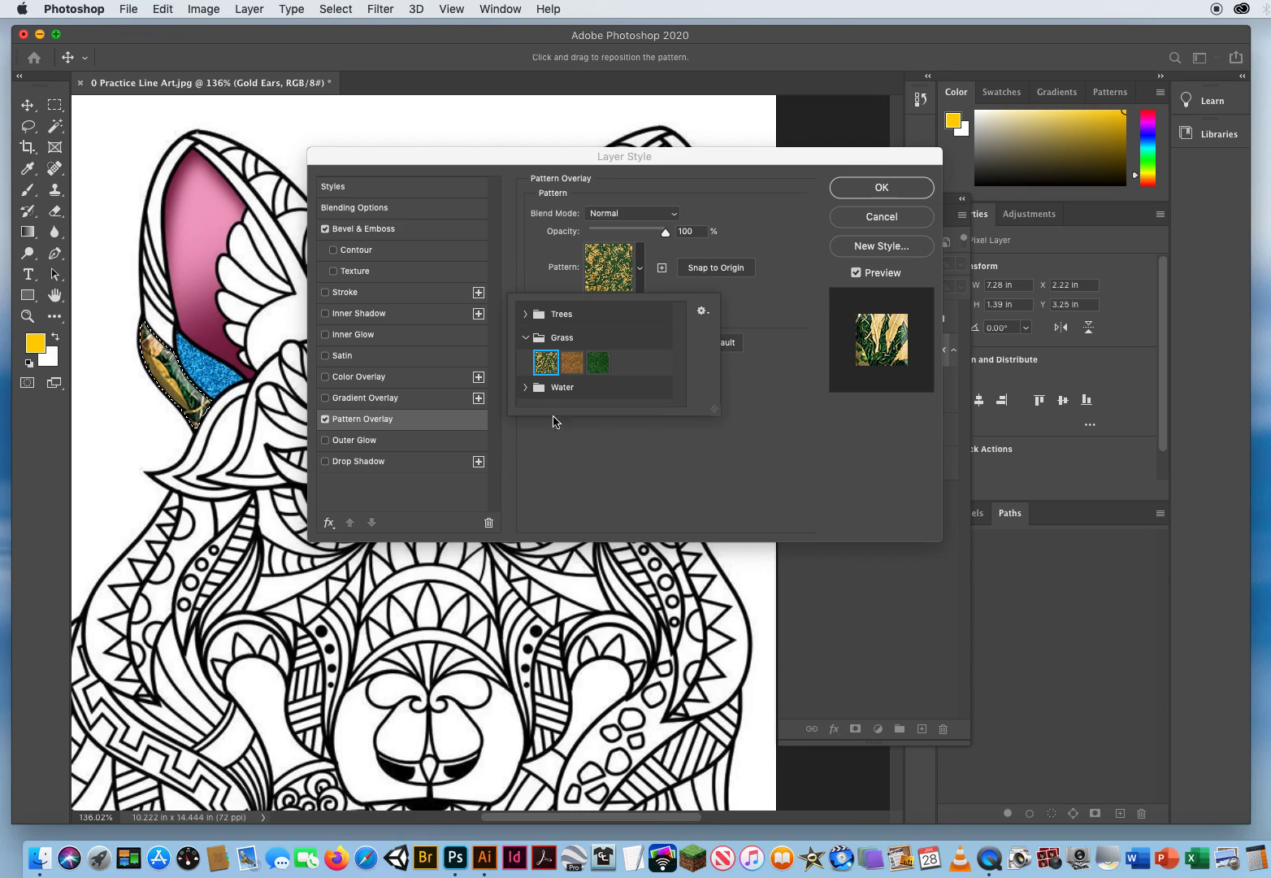
pyautogui.click(571, 363)
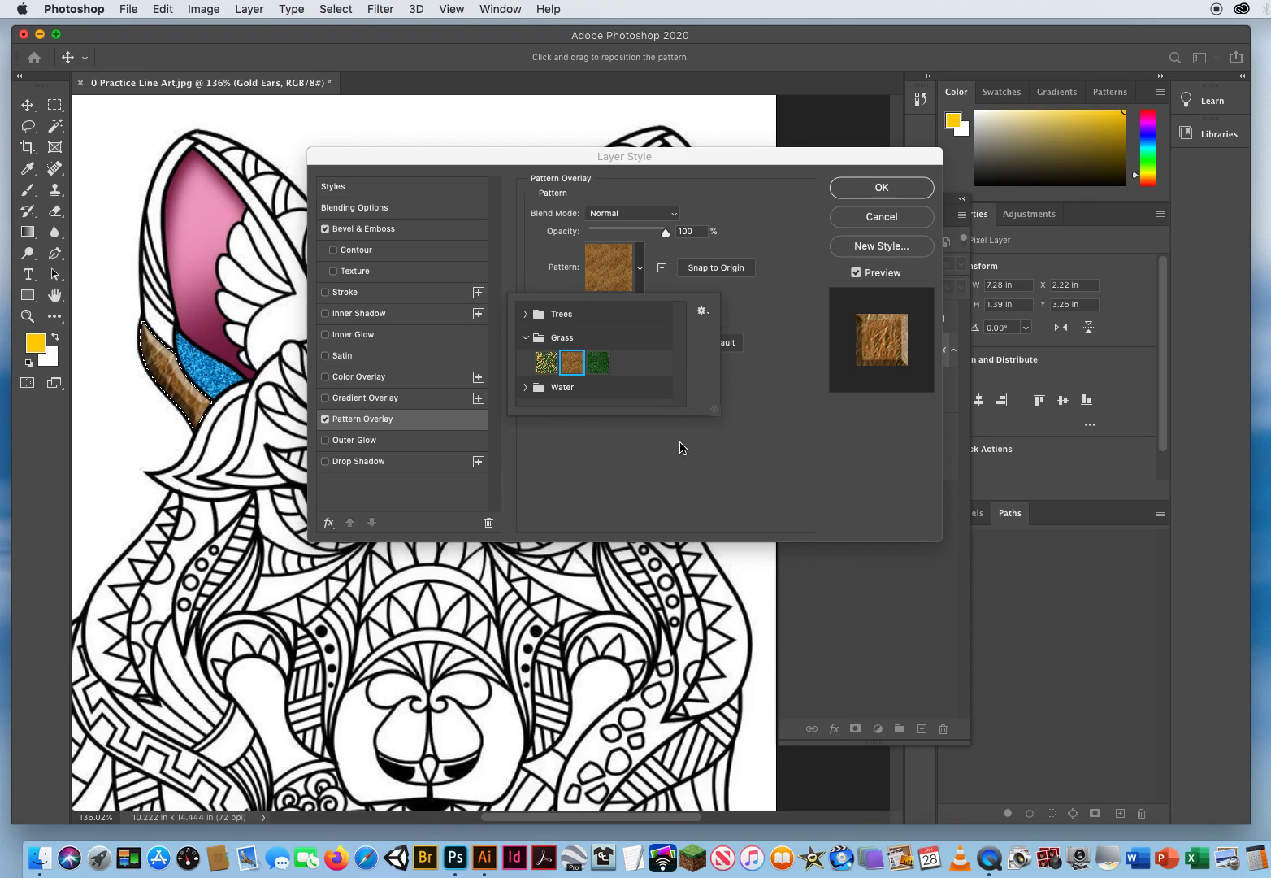
# - Close the pattern choices and inspect the brown pattern overlay on both ears
pyautogui.click(784, 455)
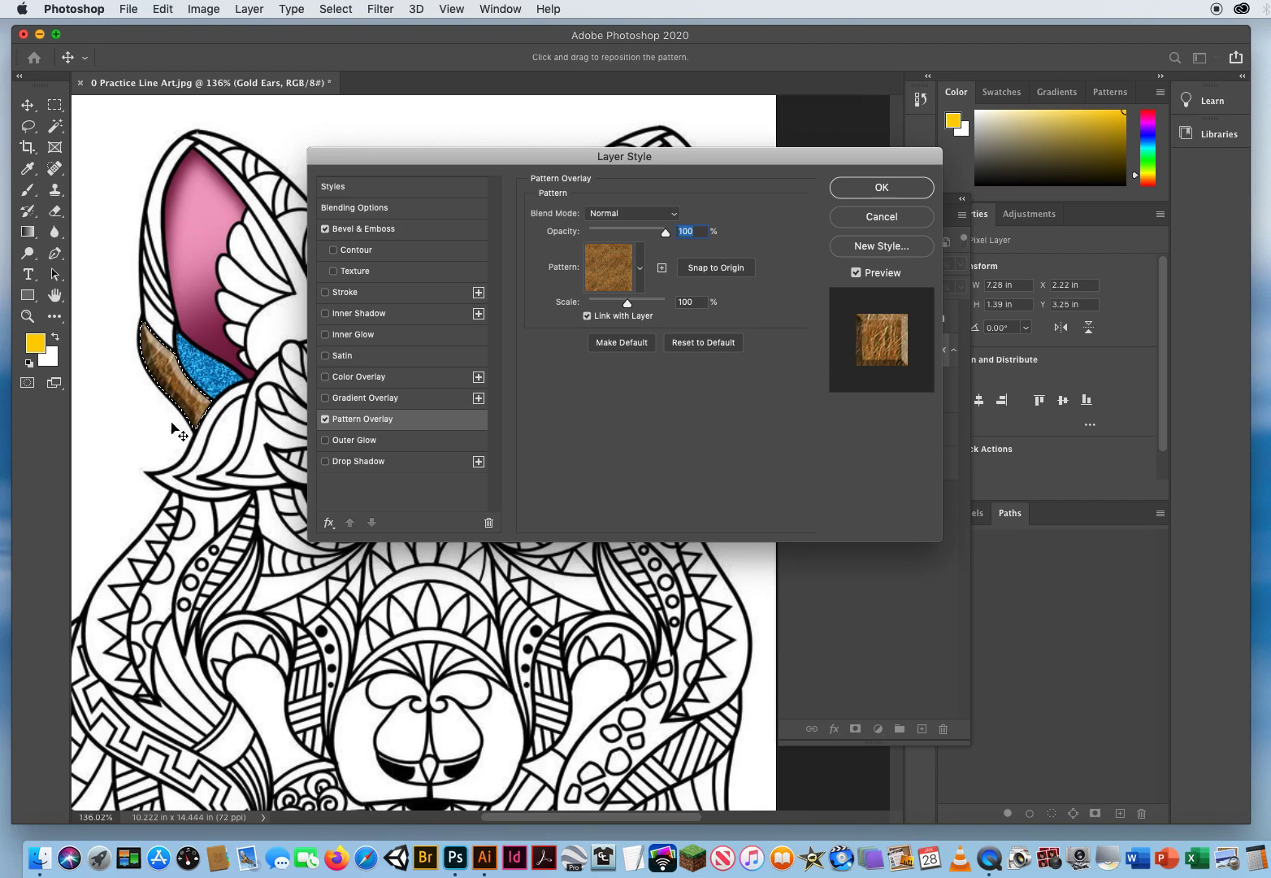
pyautogui.moveTo(169, 381); pyautogui.dragTo(172, 380)
pyautogui.moveTo(461, 161); pyautogui.dragTo(459, 371)
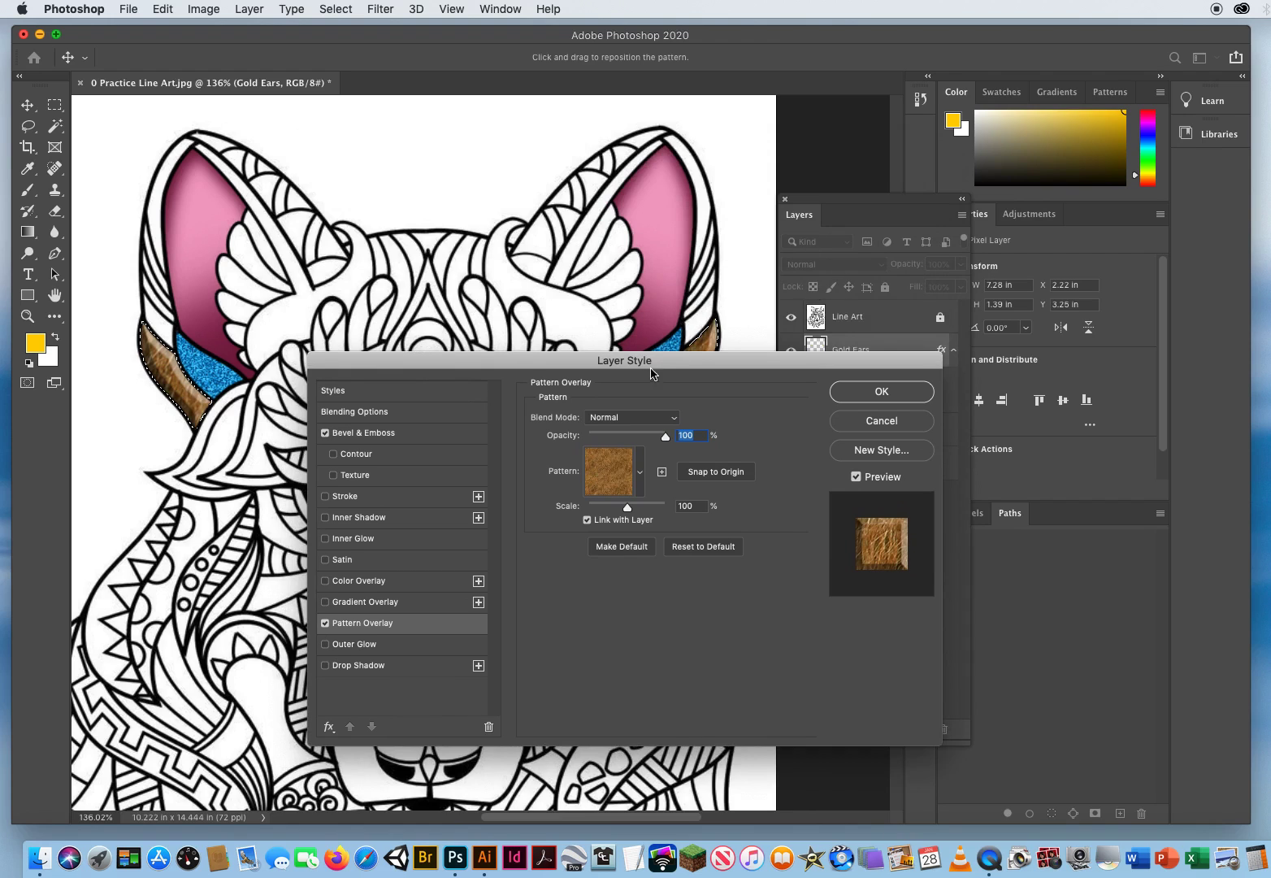
pyautogui.moveTo(655, 361); pyautogui.dragTo(600, 196)
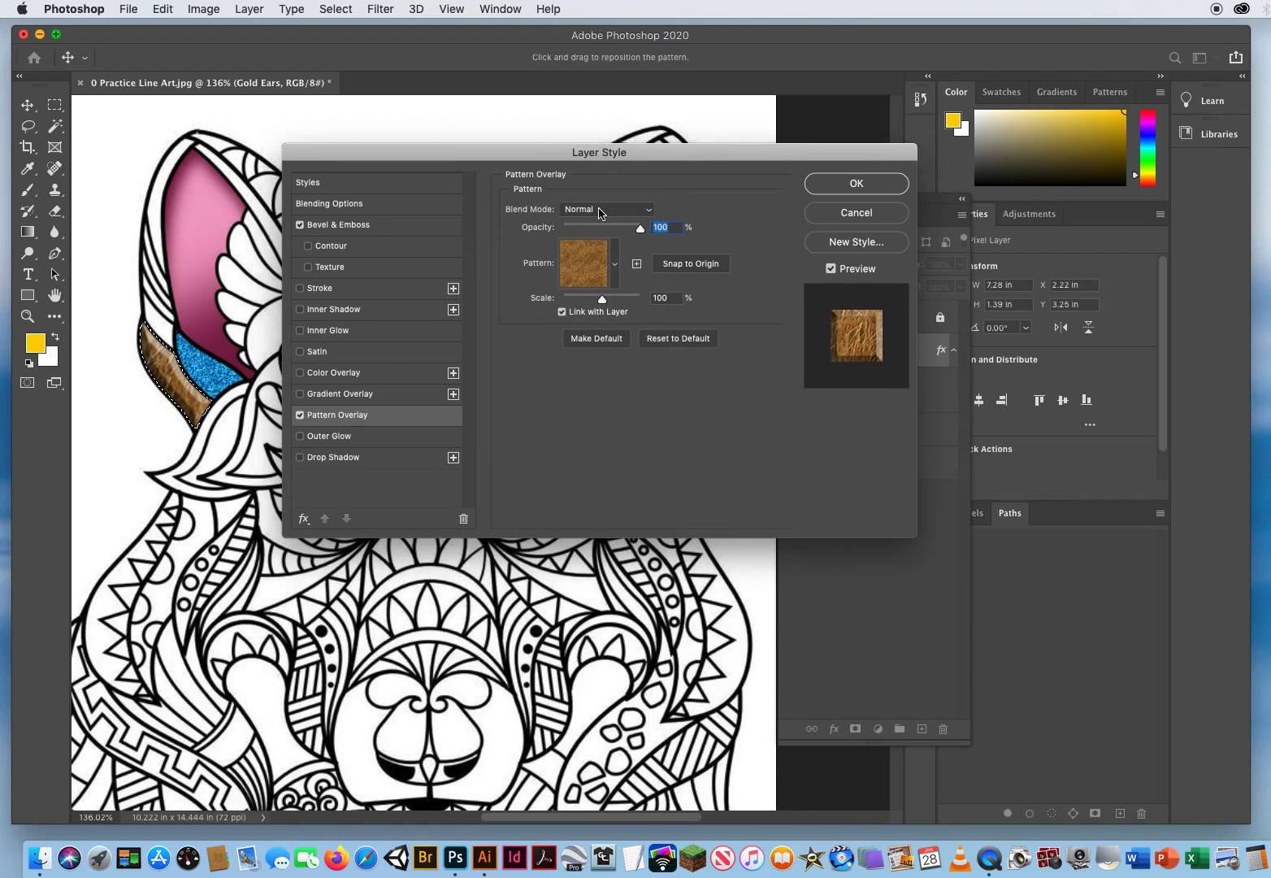
# - Compare Color Burn, Overlay and Linear Burn as the pattern overlay's blend mode, settling on Color Burn
pyautogui.click(602, 209)
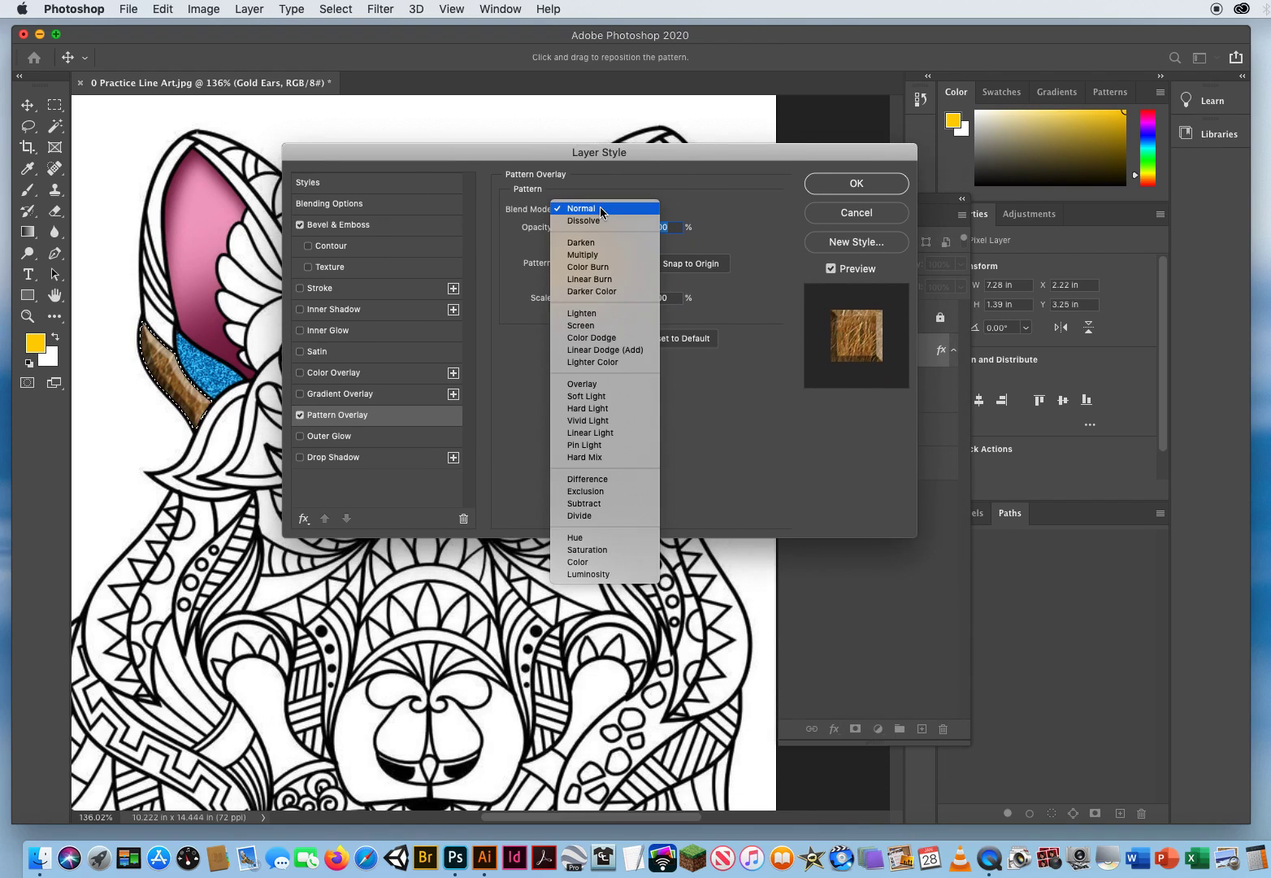
pyautogui.click(597, 256)
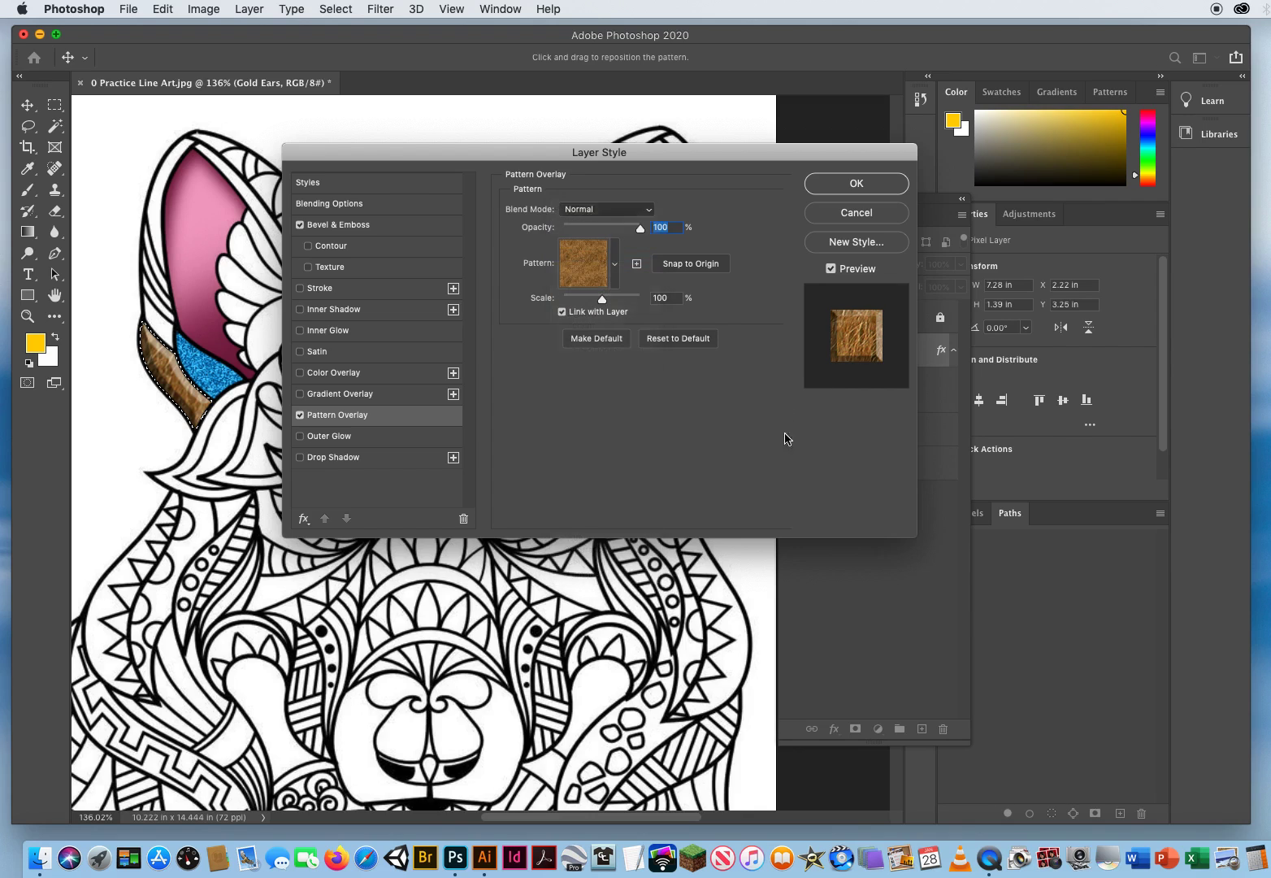
pyautogui.click(615, 213)
pyautogui.click(606, 221)
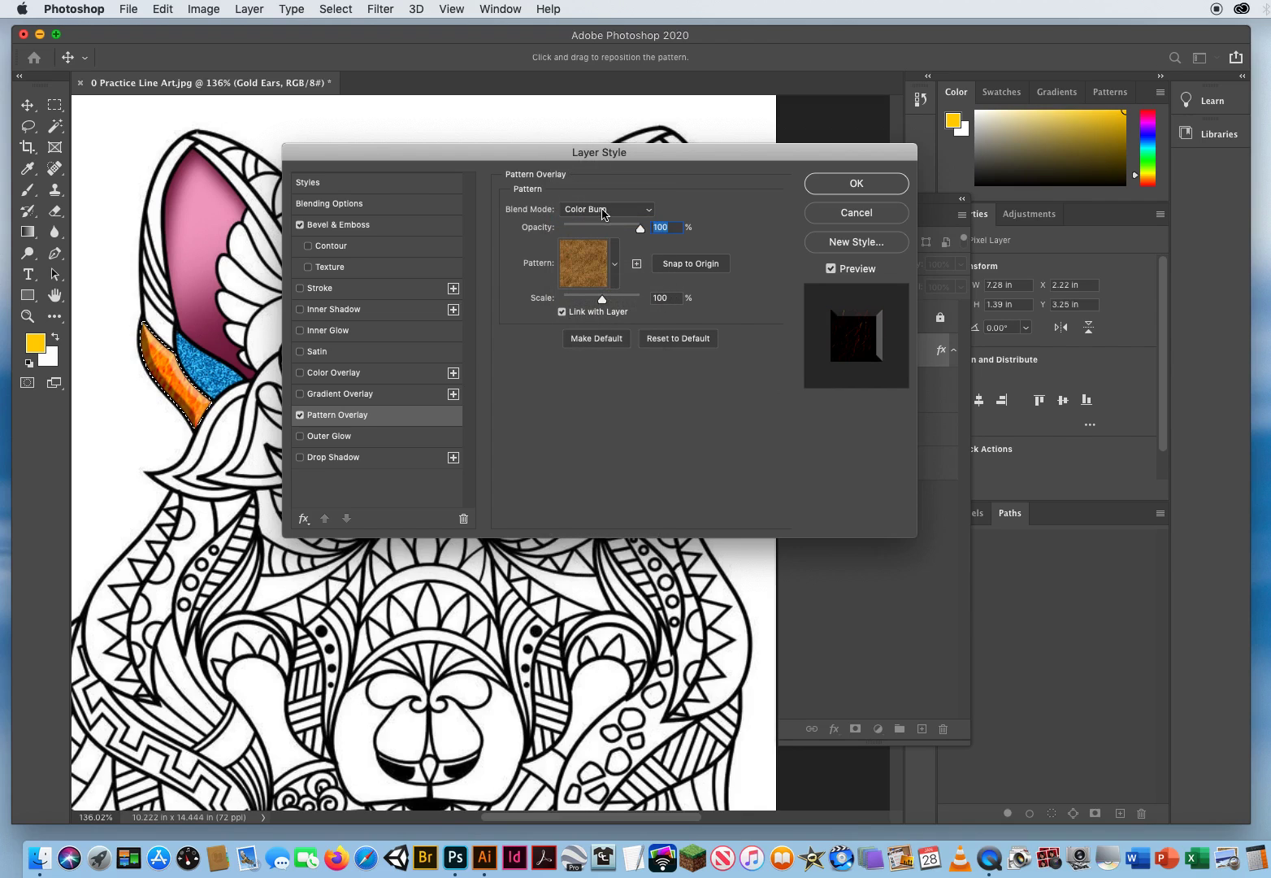
pyautogui.click(606, 210)
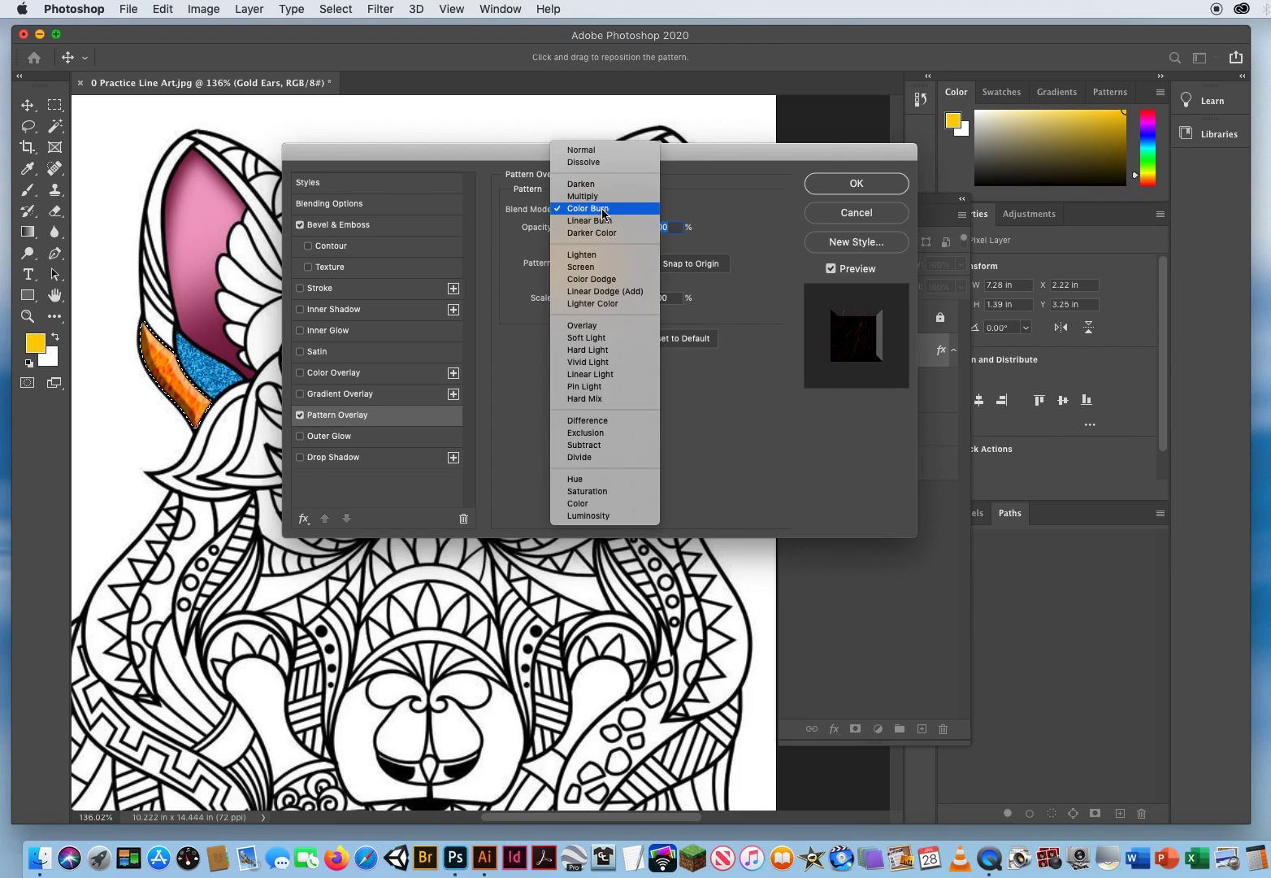
pyautogui.click(584, 325)
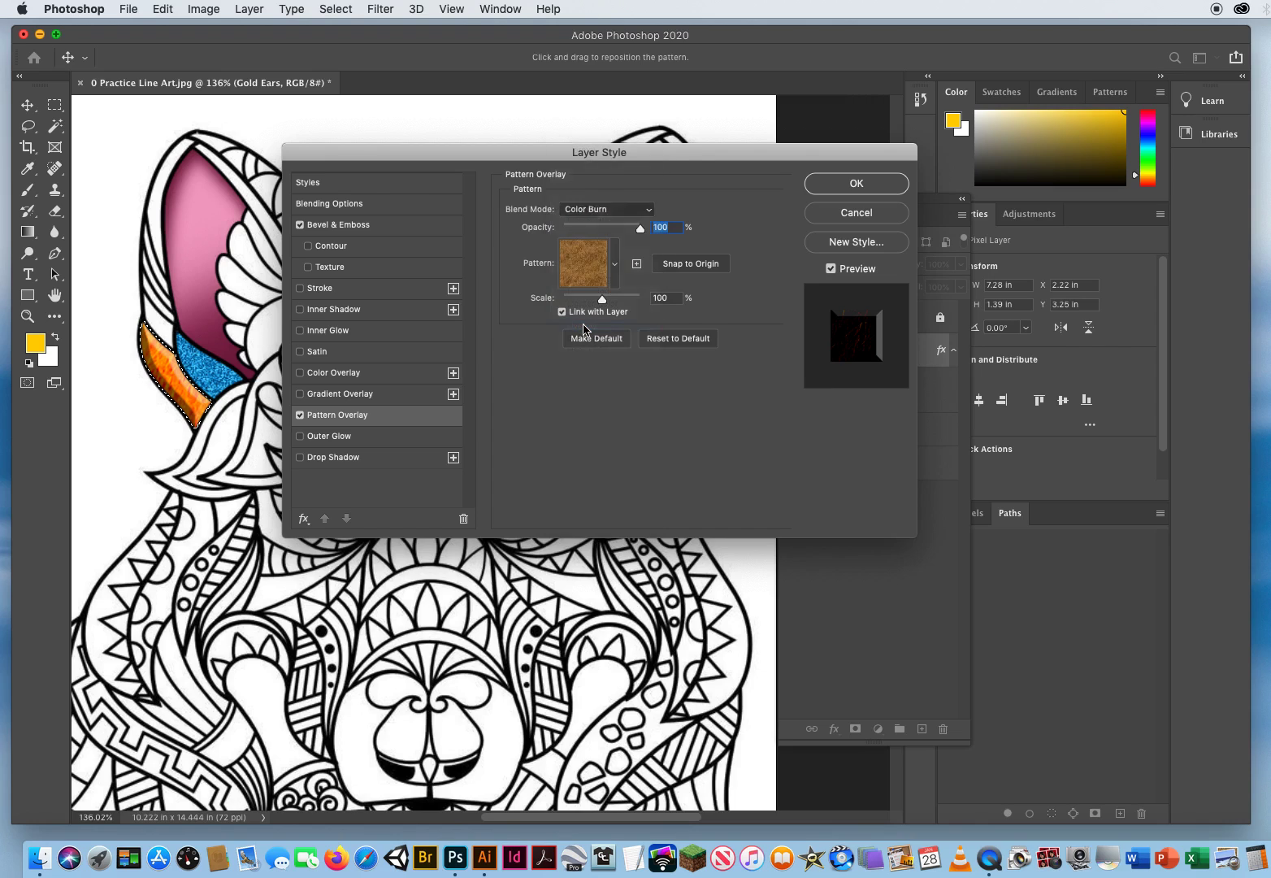
pyautogui.click(579, 213)
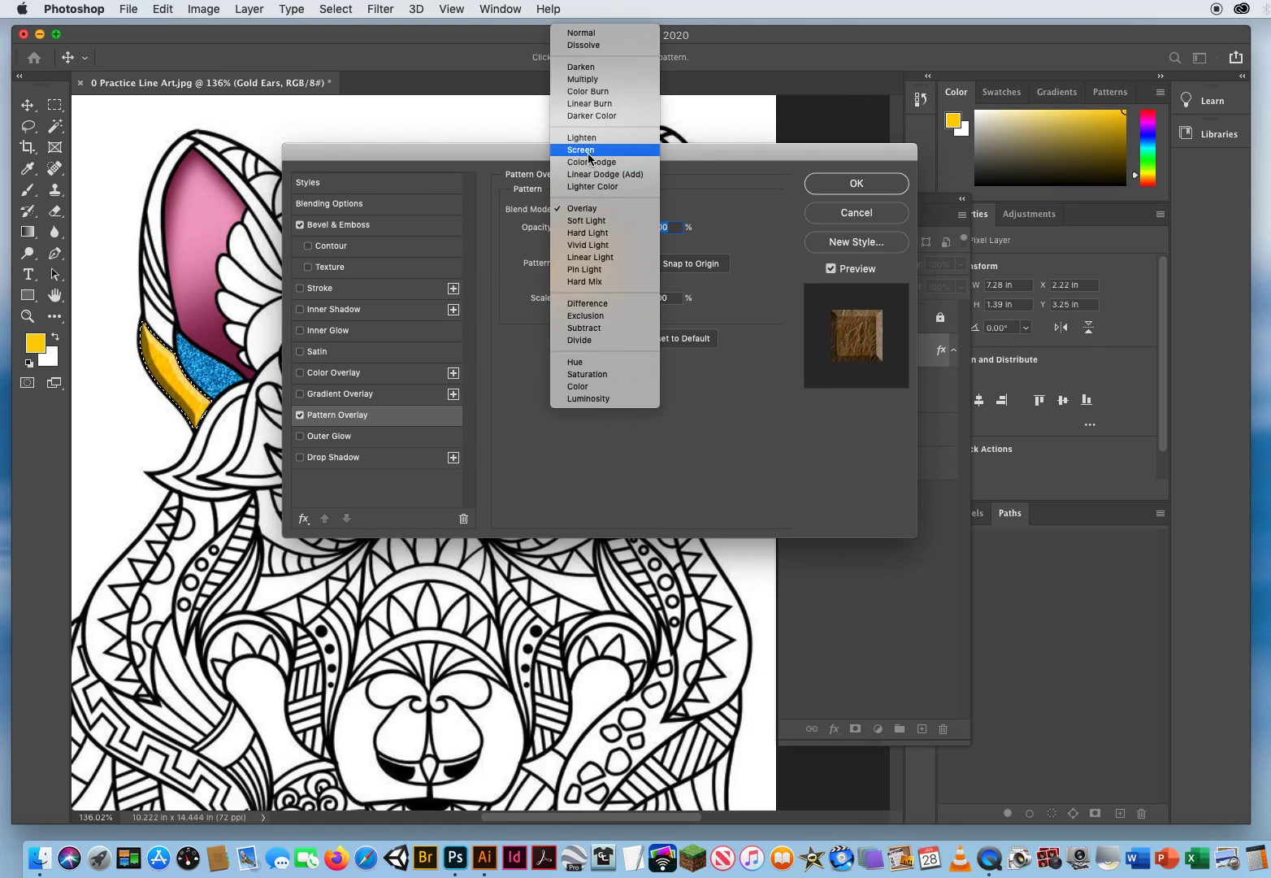
pyautogui.click(587, 104)
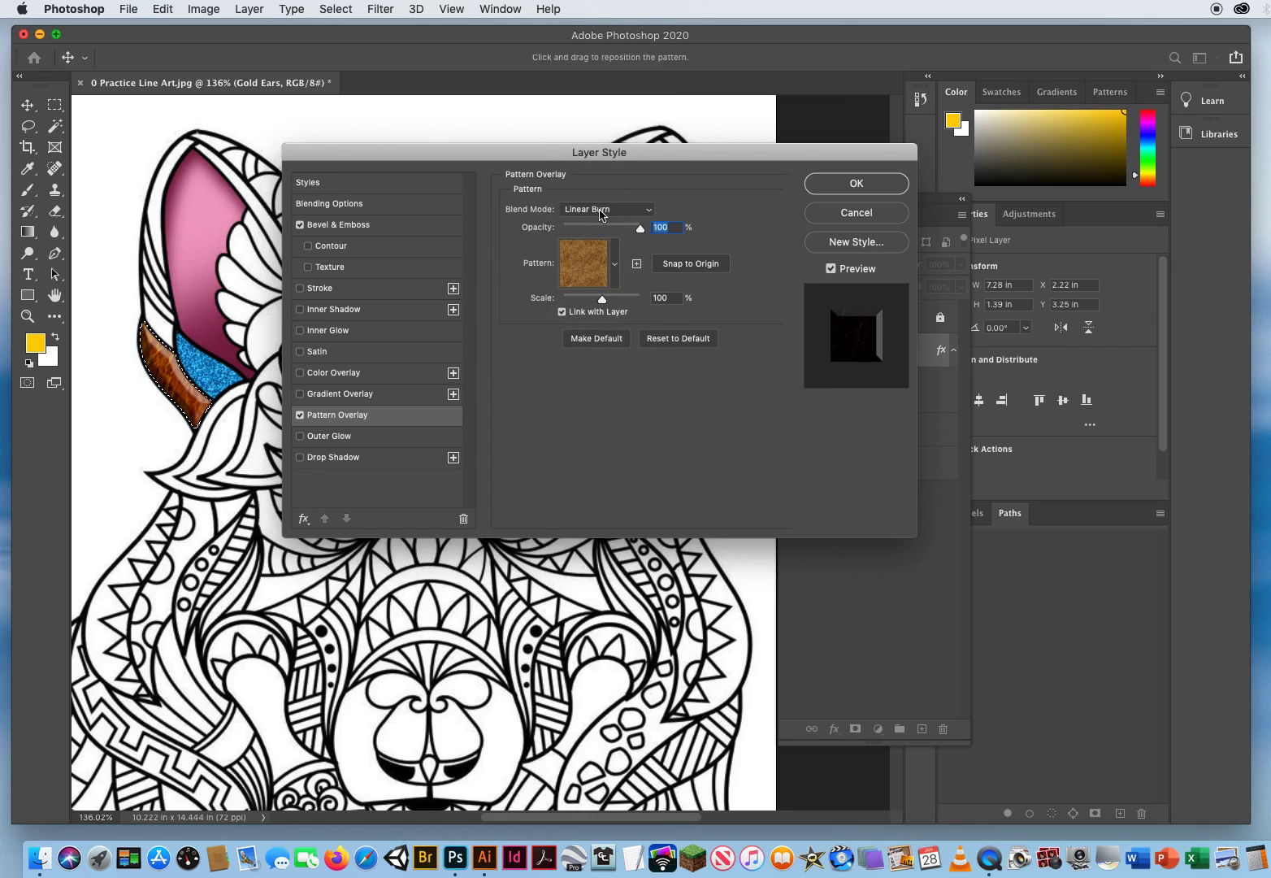
pyautogui.click(612, 213)
pyautogui.click(609, 199)
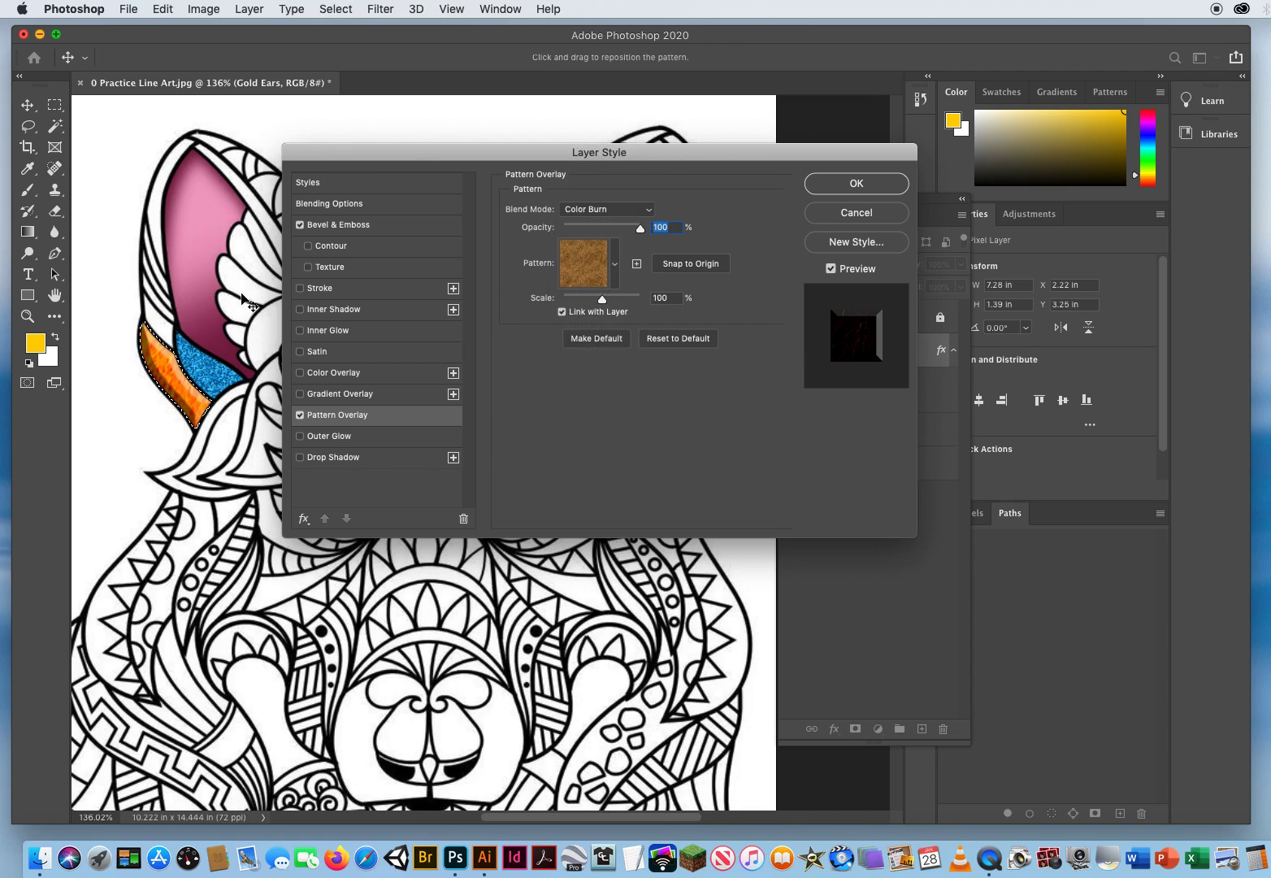
# - Set the pattern overlay's opacity to 82% and apply the layer style to the Gold Ears layer
pyautogui.moveTo(411, 158); pyautogui.dragTo(374, 249)
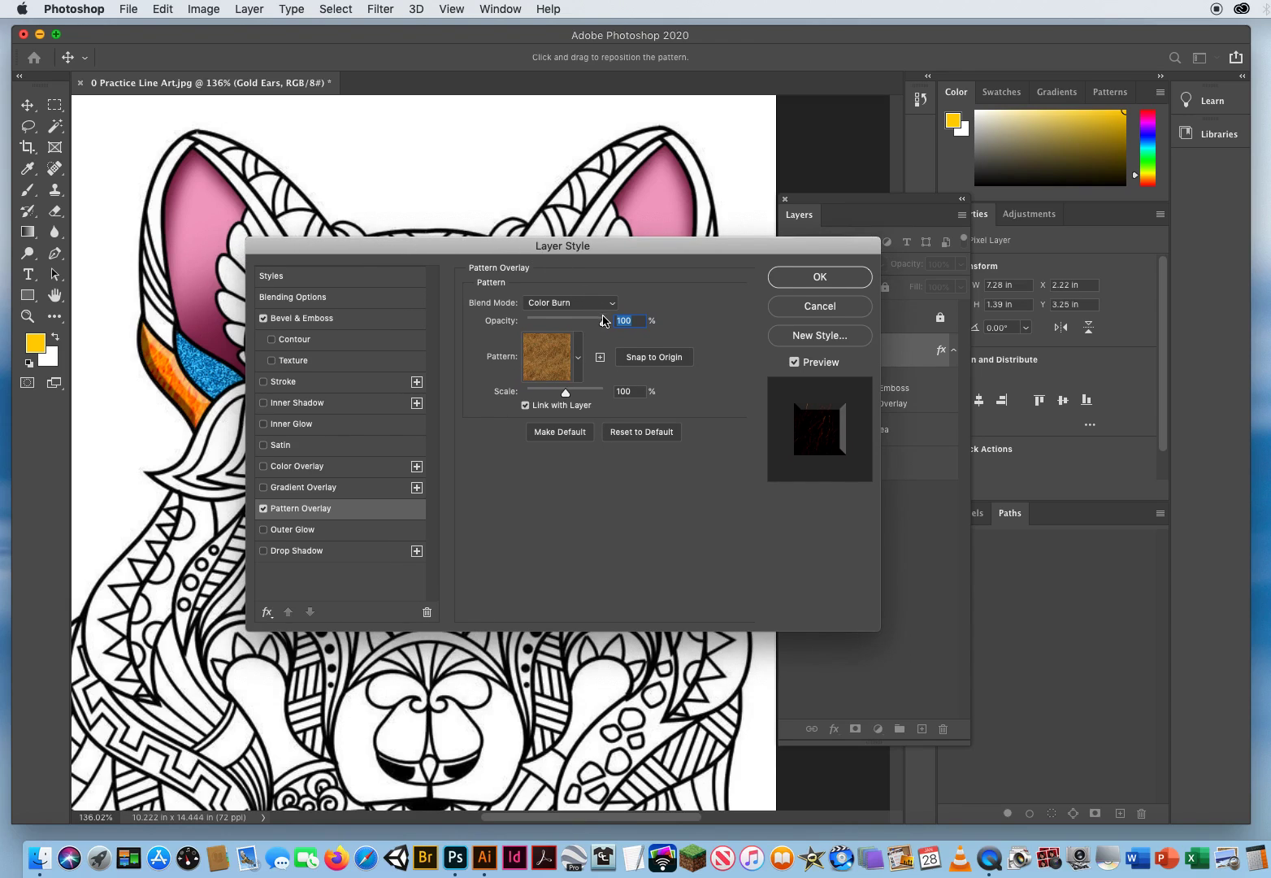
pyautogui.moveTo(603, 328)
pyautogui.mouseDown()
pyautogui.moveTo(575, 327)
pyautogui.moveTo(592, 326)
pyautogui.mouseUp()
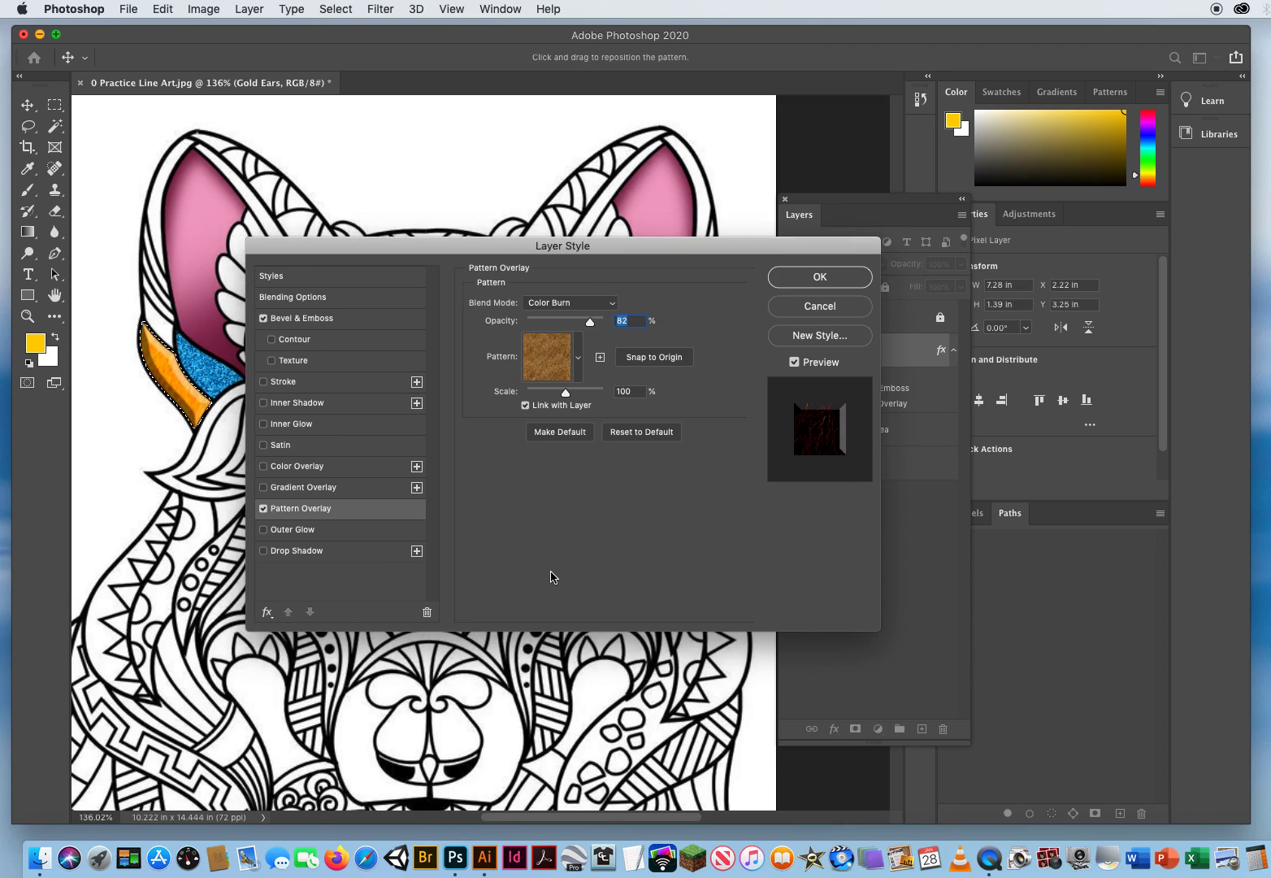
pyautogui.moveTo(559, 250); pyautogui.dragTo(540, 226)
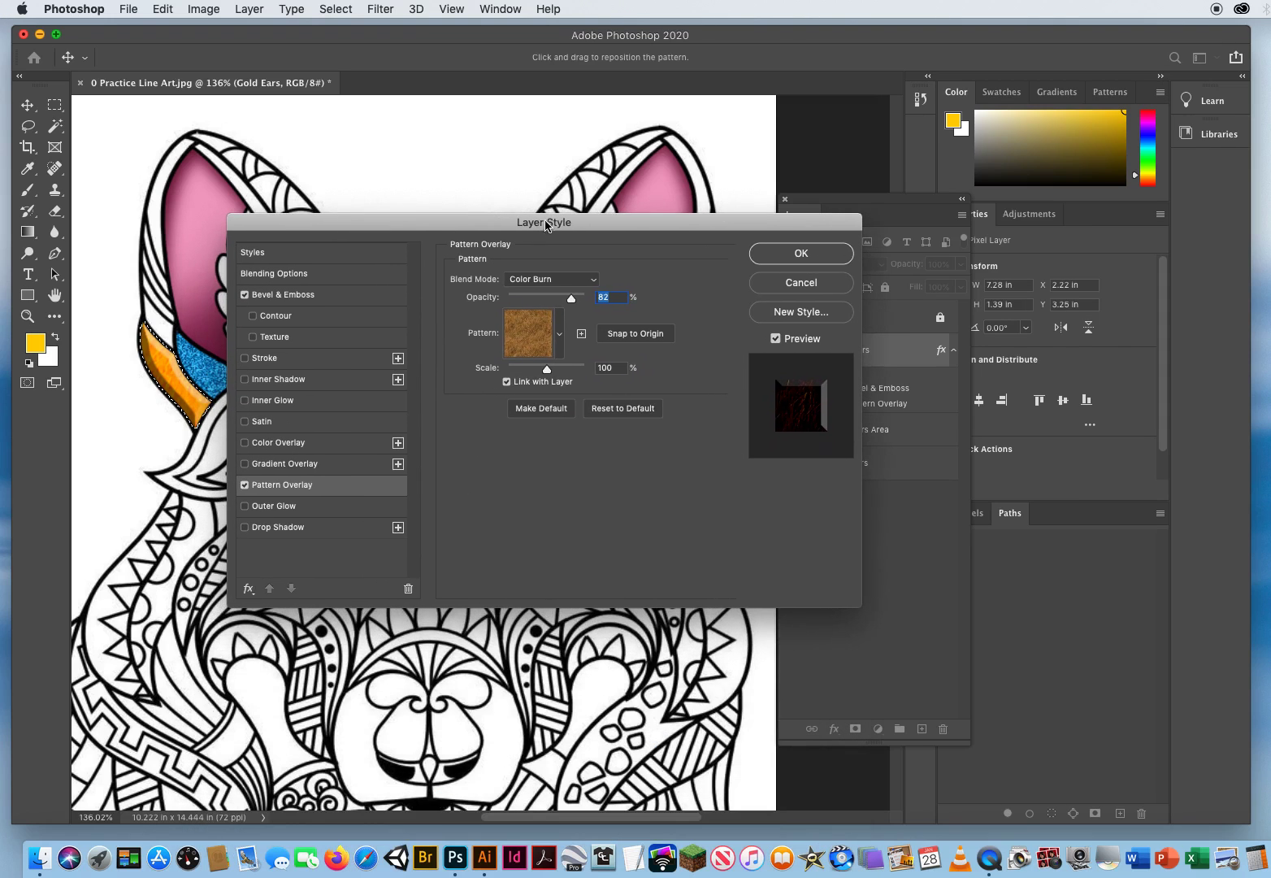
pyautogui.click(789, 249)
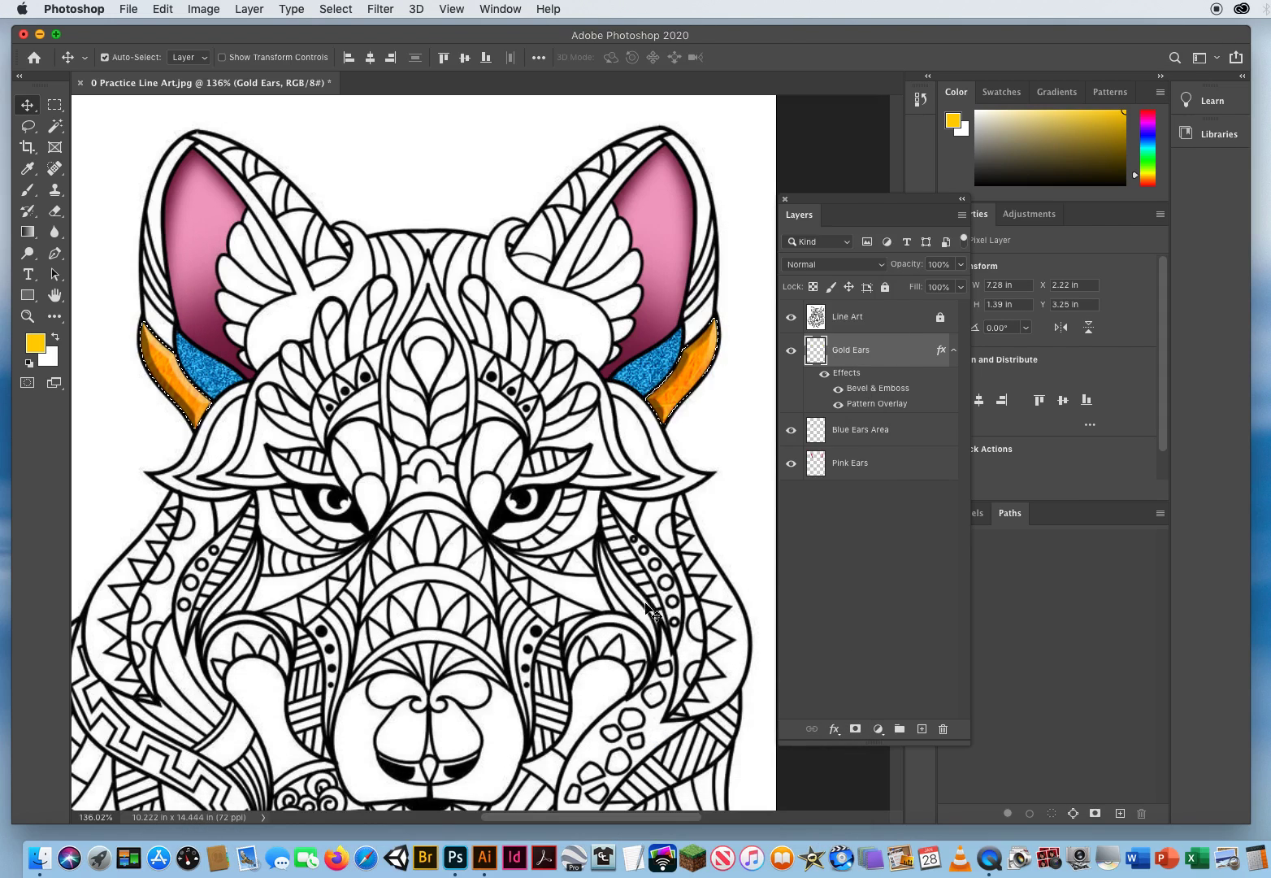
# - Deselect the gold ear areas and collapse the Gold Ears layer's effects list
pyautogui.press('super+d')
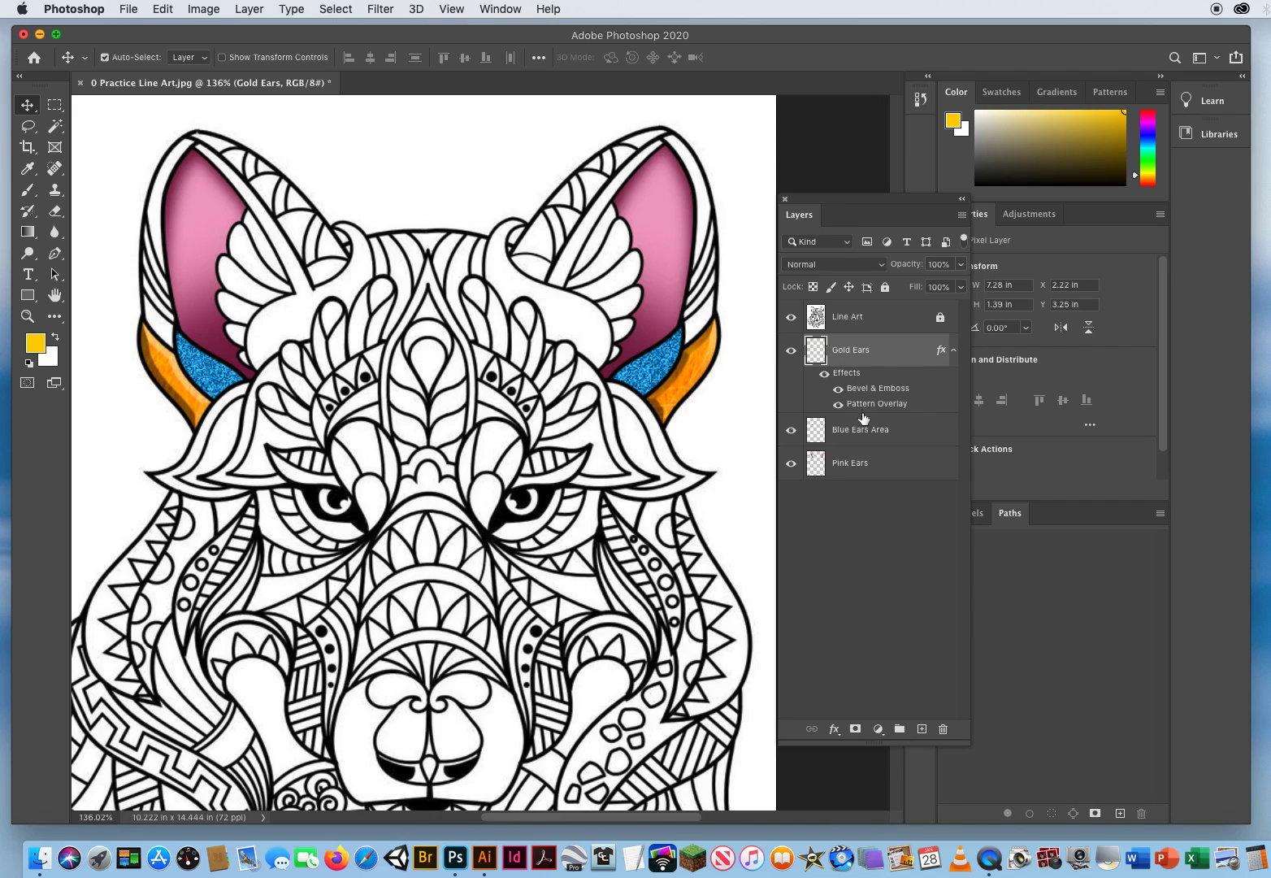
pyautogui.click(953, 352)
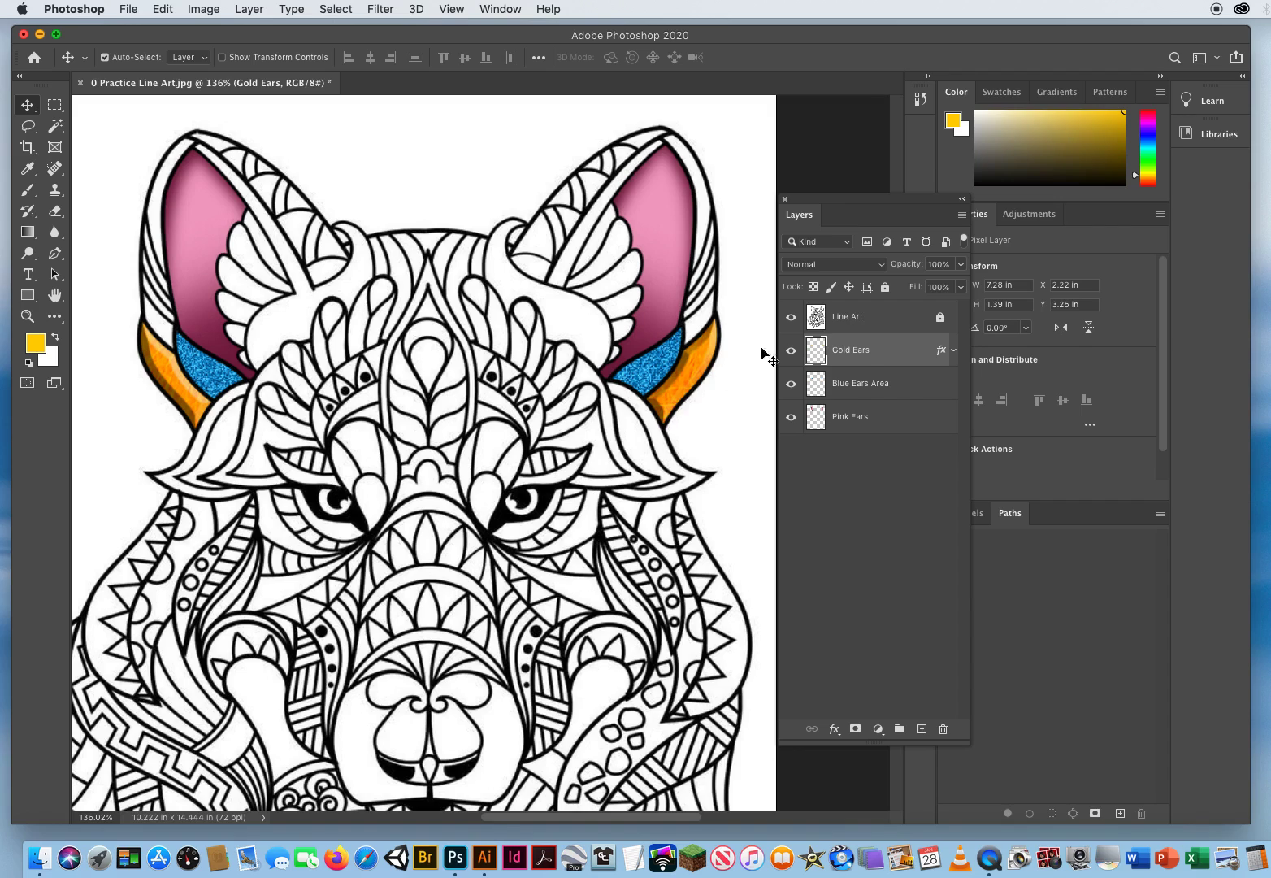
# - On the Line Art layer, select the curled shapes beside both inner ears and their connecting strips with the Magic Wand
pyautogui.click(889, 321)
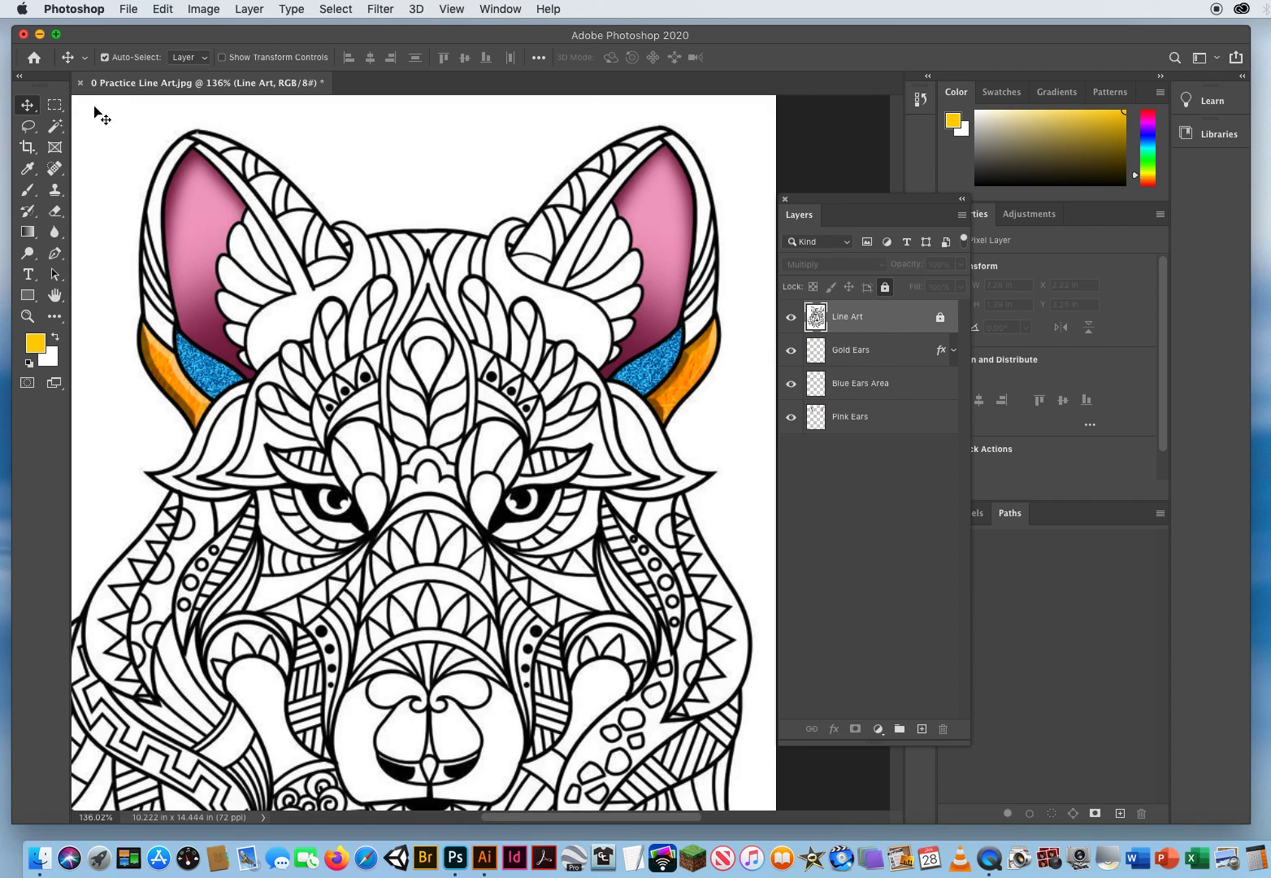
pyautogui.click(55, 128)
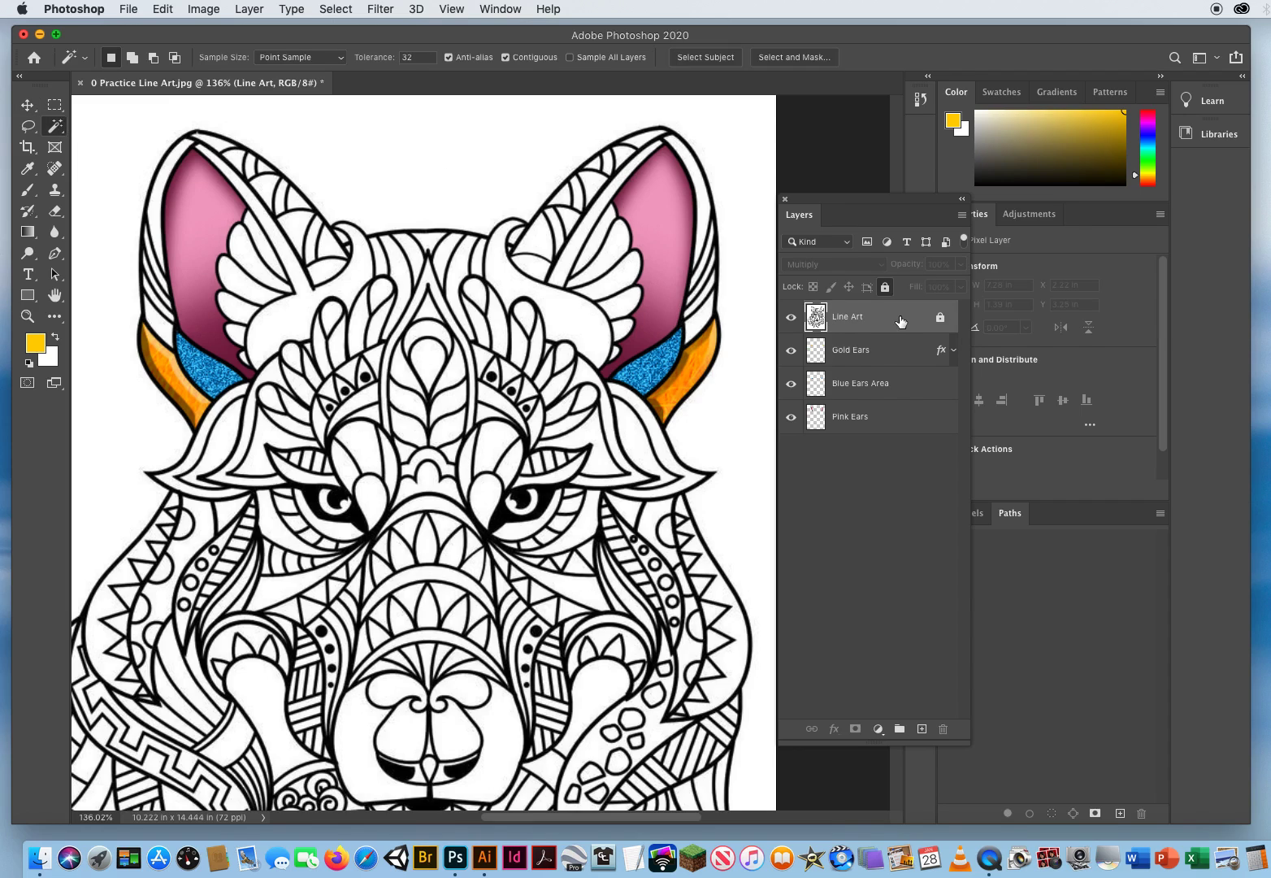
pyautogui.click(293, 314)
pyautogui.keyDown('shift'); pyautogui.click(555, 313); pyautogui.keyUp('shift')
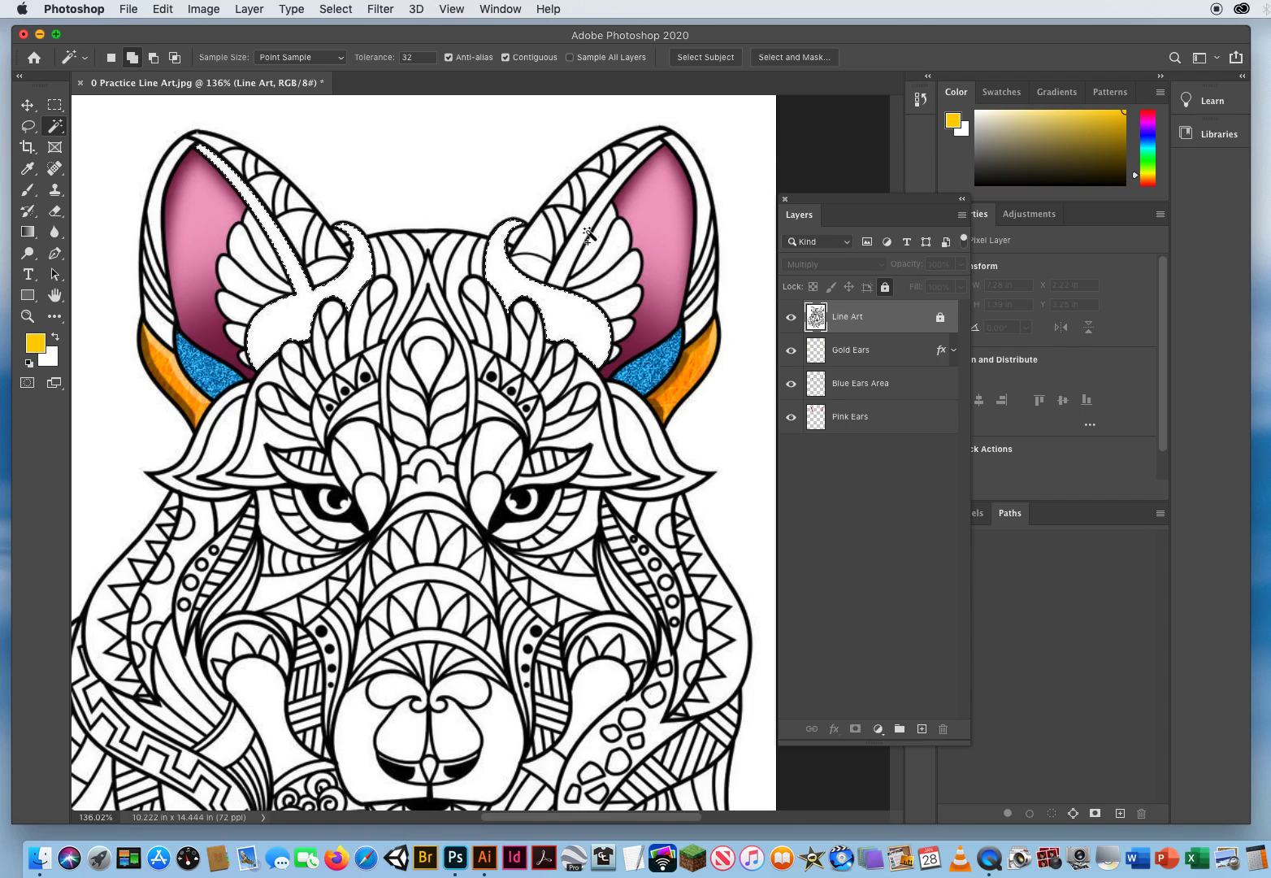
pyautogui.keyDown('shift'); pyautogui.click(570, 256); pyautogui.keyUp('shift')
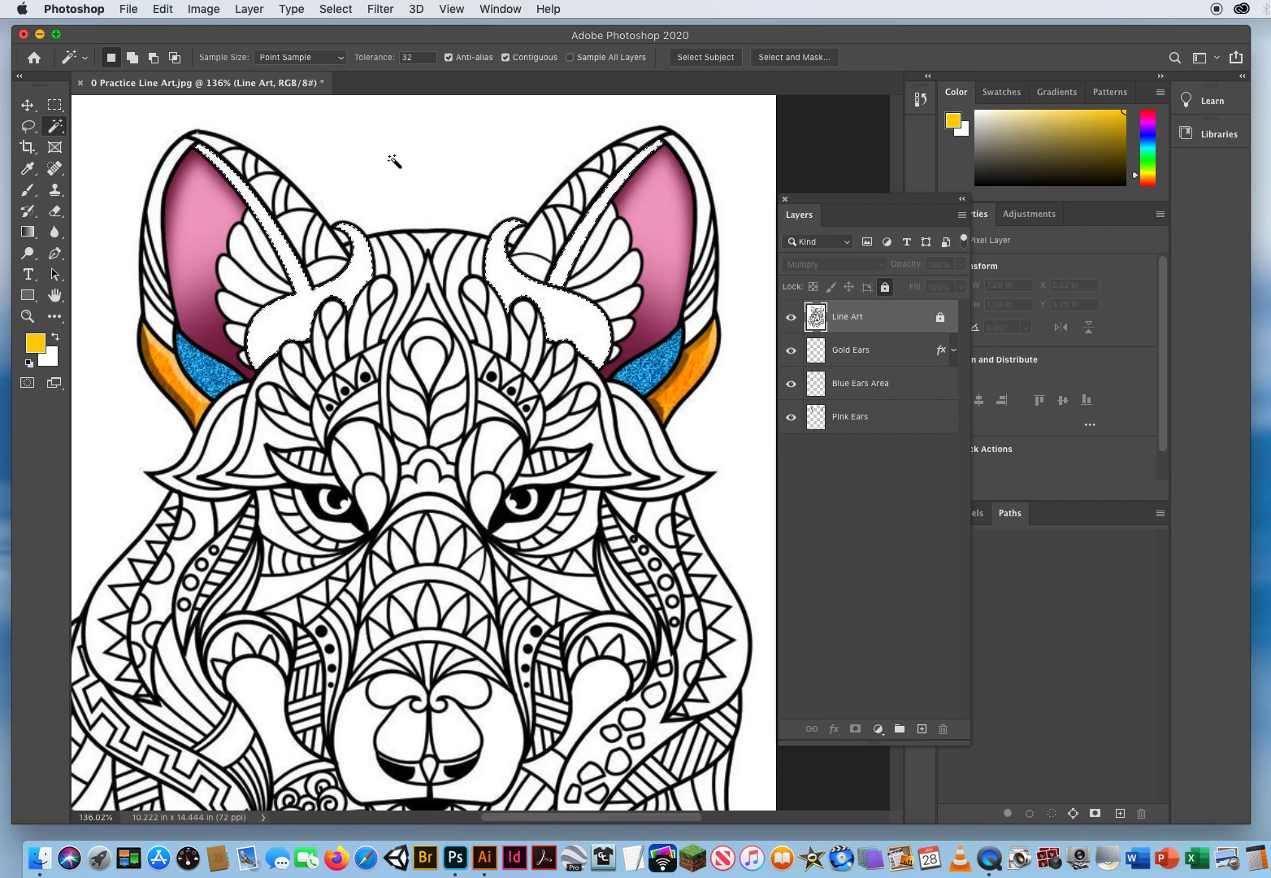
# - Expand the selection of the curled inner ear shapes by 1 pixel
pyautogui.click(341, 9)
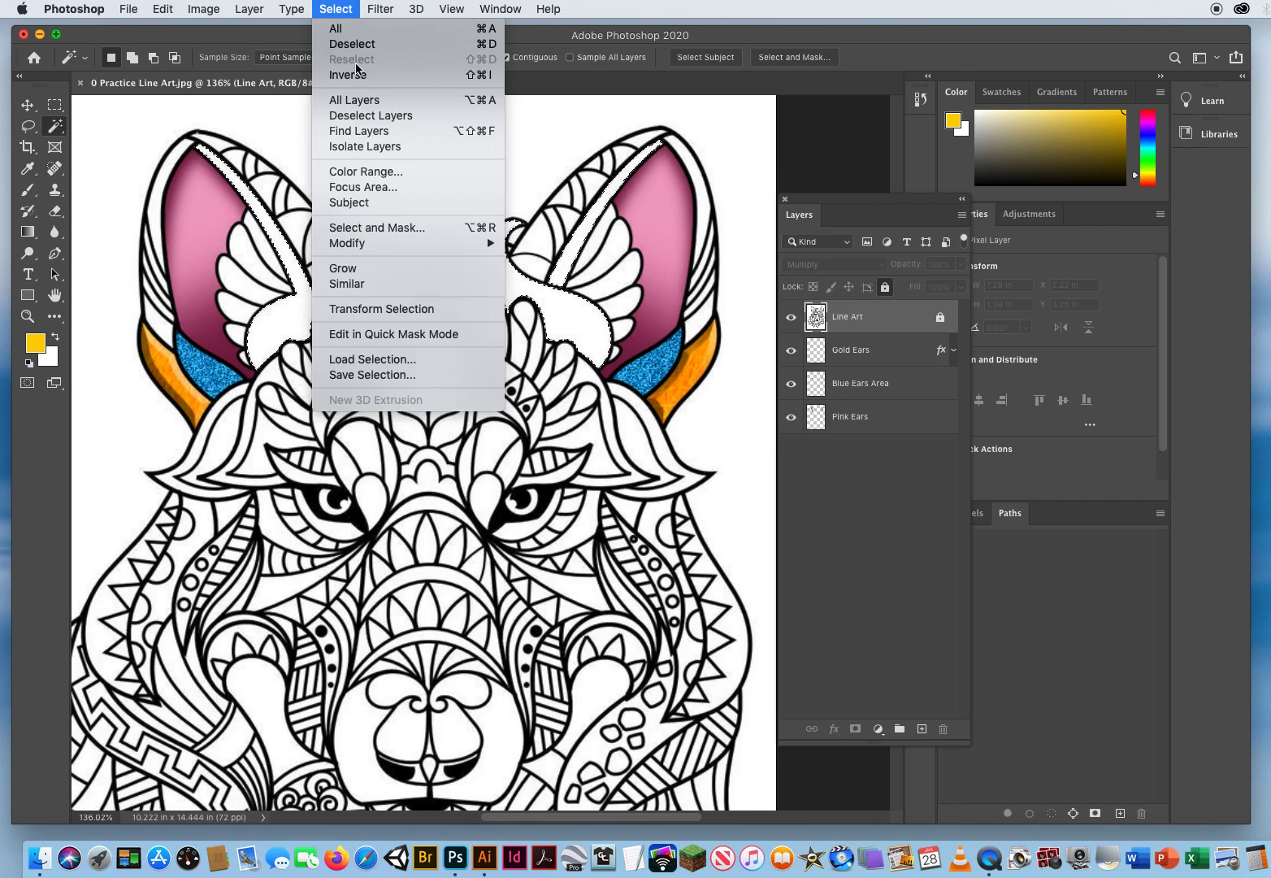
pyautogui.moveTo(336, 241)
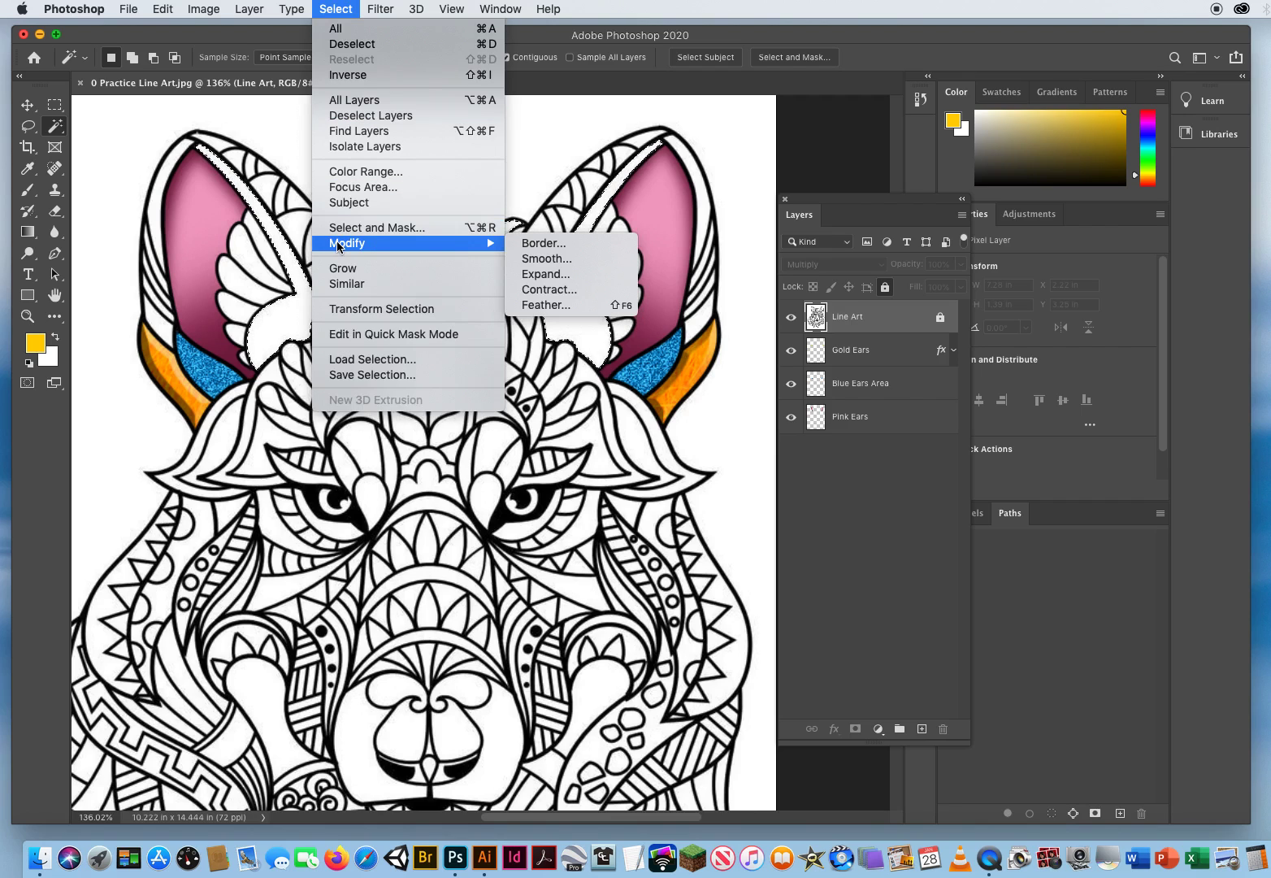
pyautogui.click(543, 275)
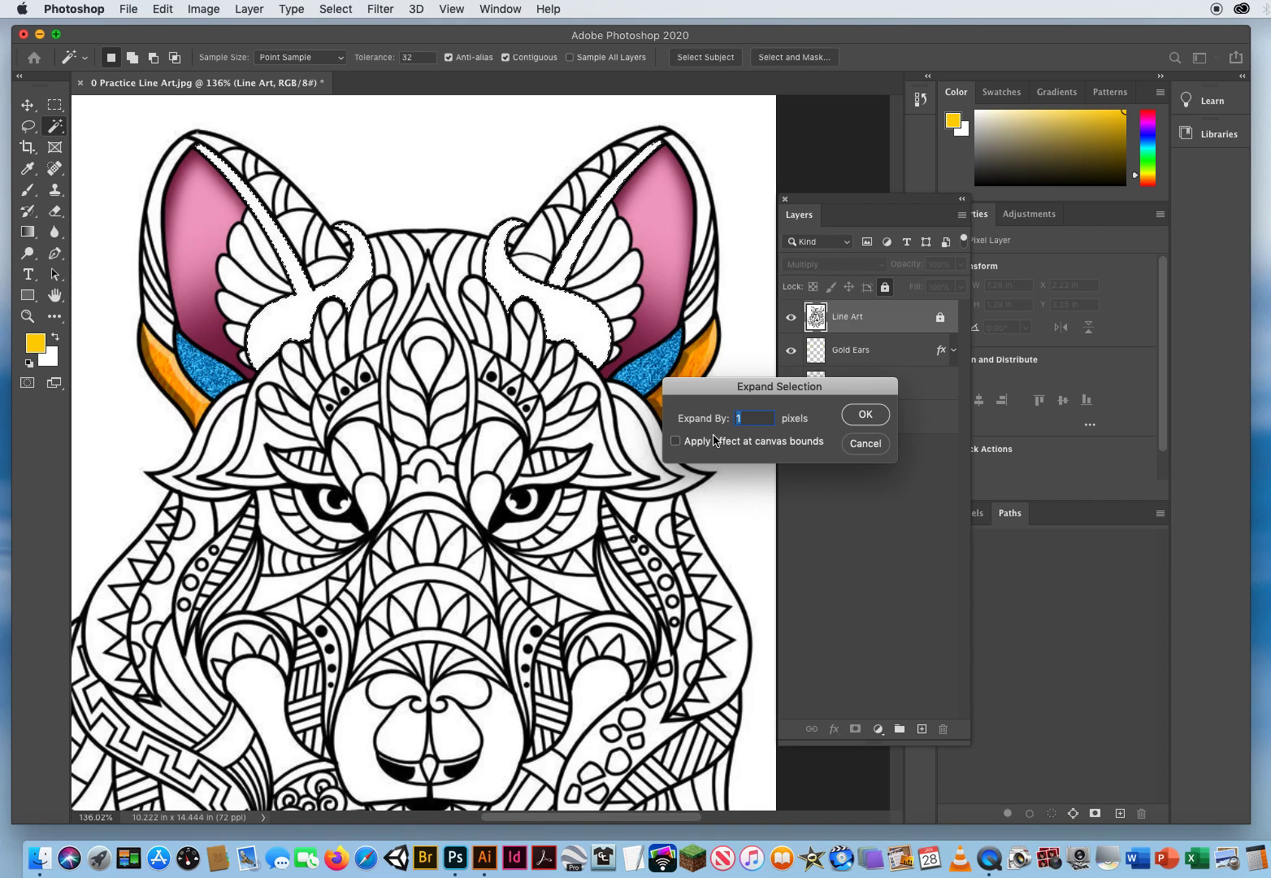
pyautogui.click(866, 414)
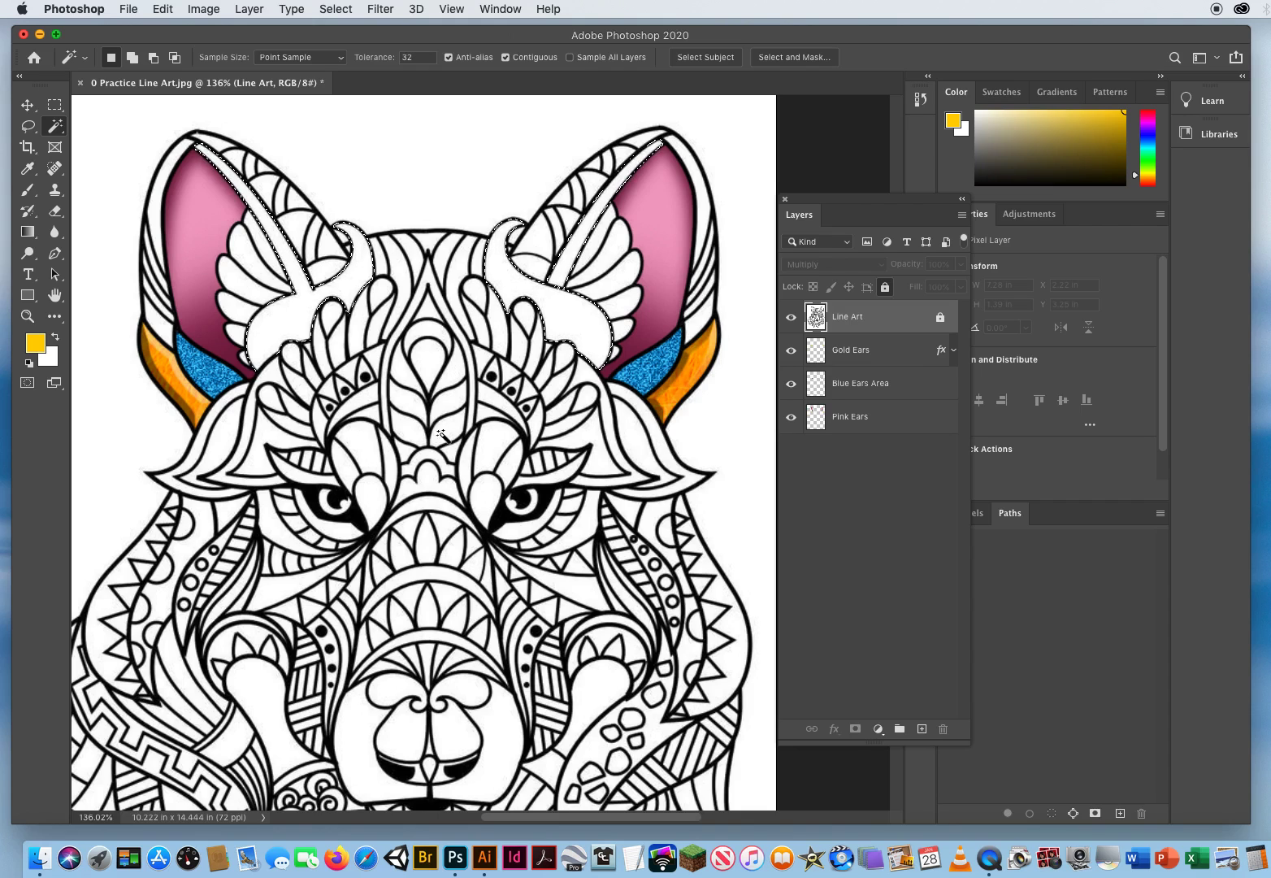
# - Switch to Safari, open Google Images from google.com and search for "grass texture"
pyautogui.click(366, 860)
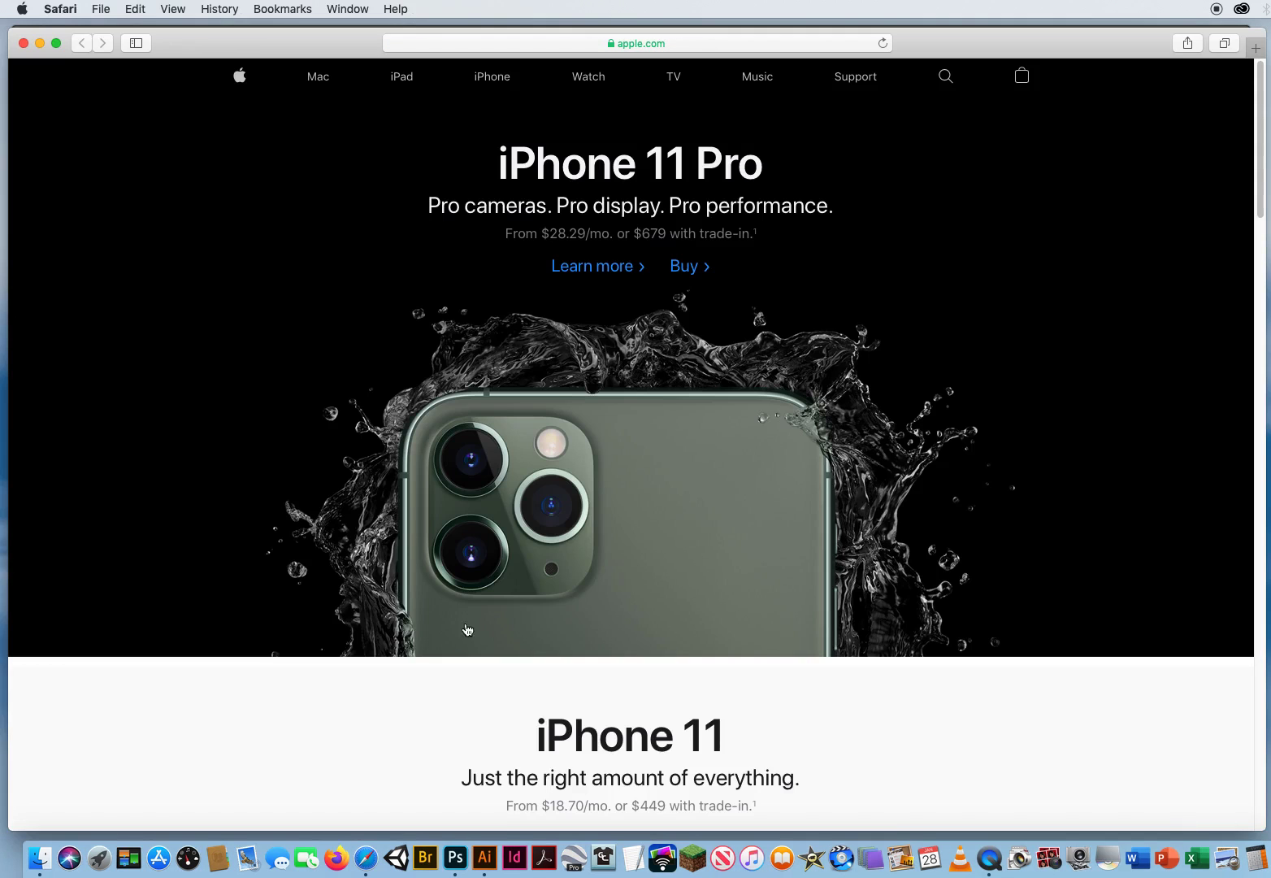
pyautogui.click(665, 43)
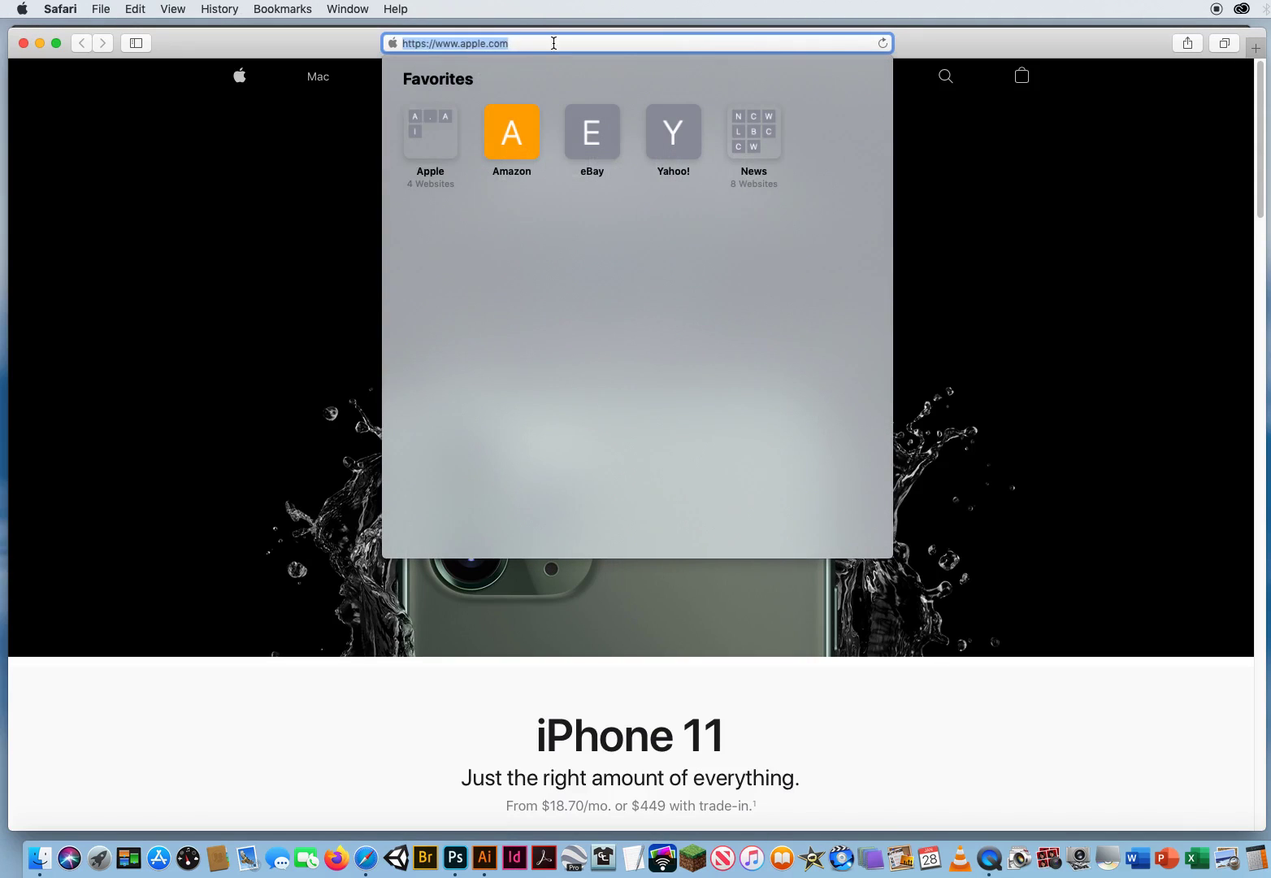
pyautogui.write('google.com')
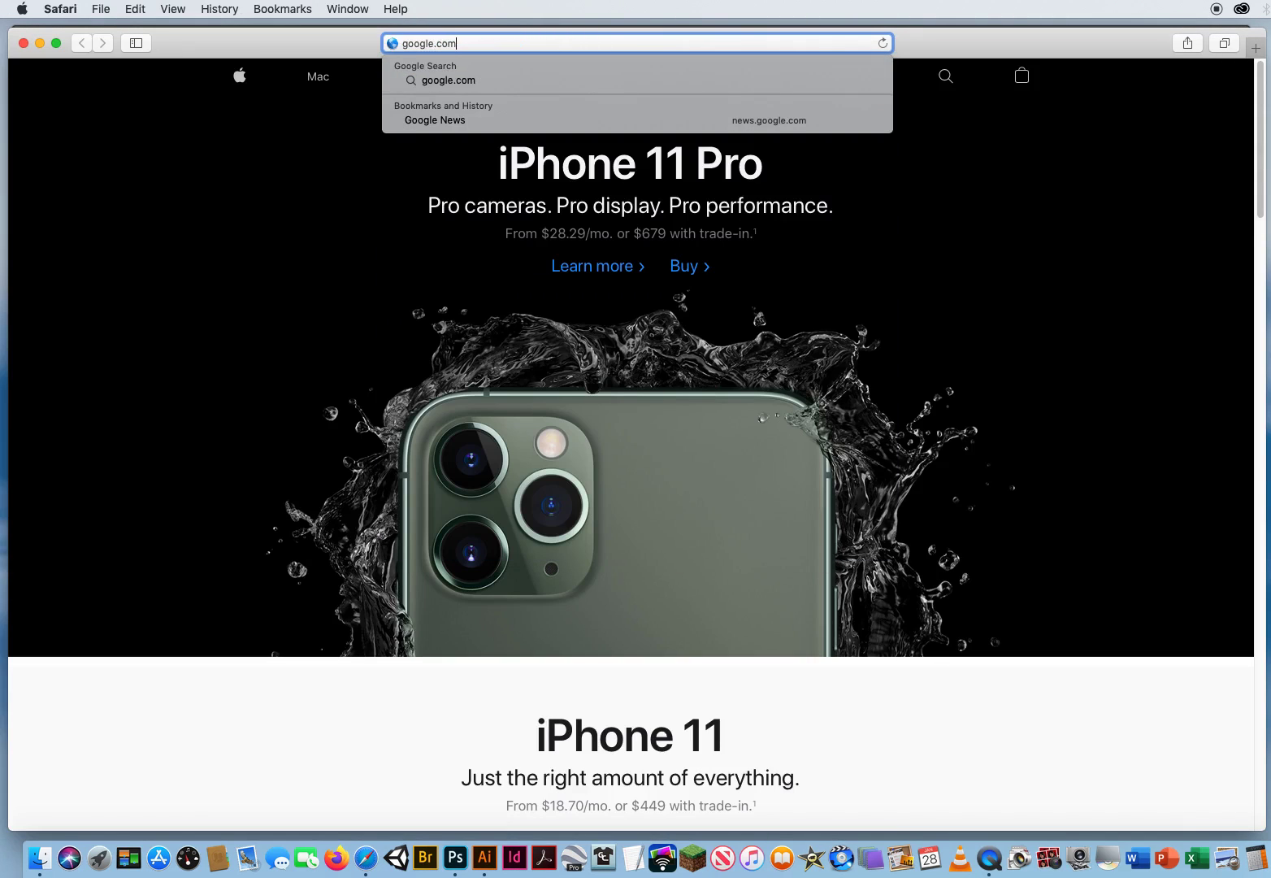
pyautogui.press('Return')
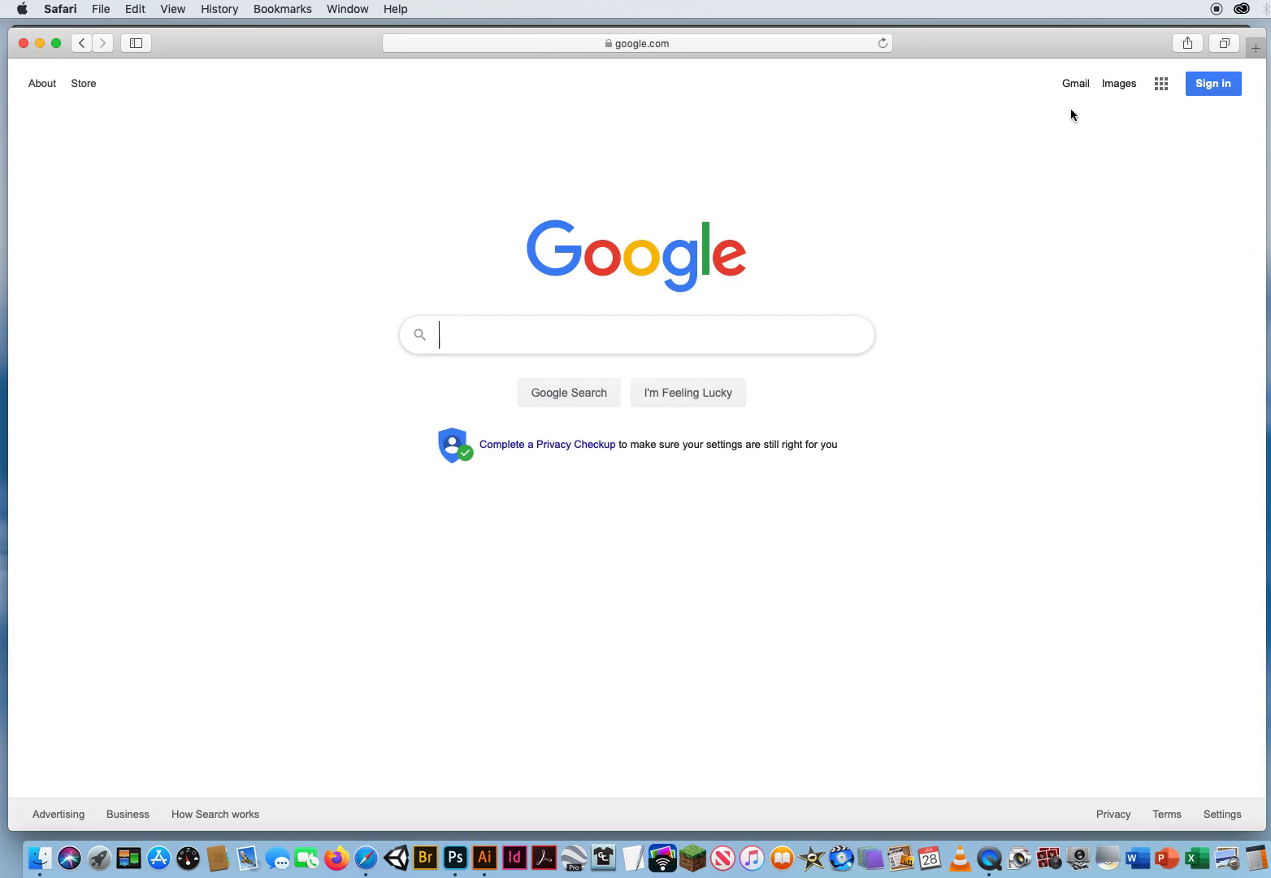
pyautogui.click(1119, 86)
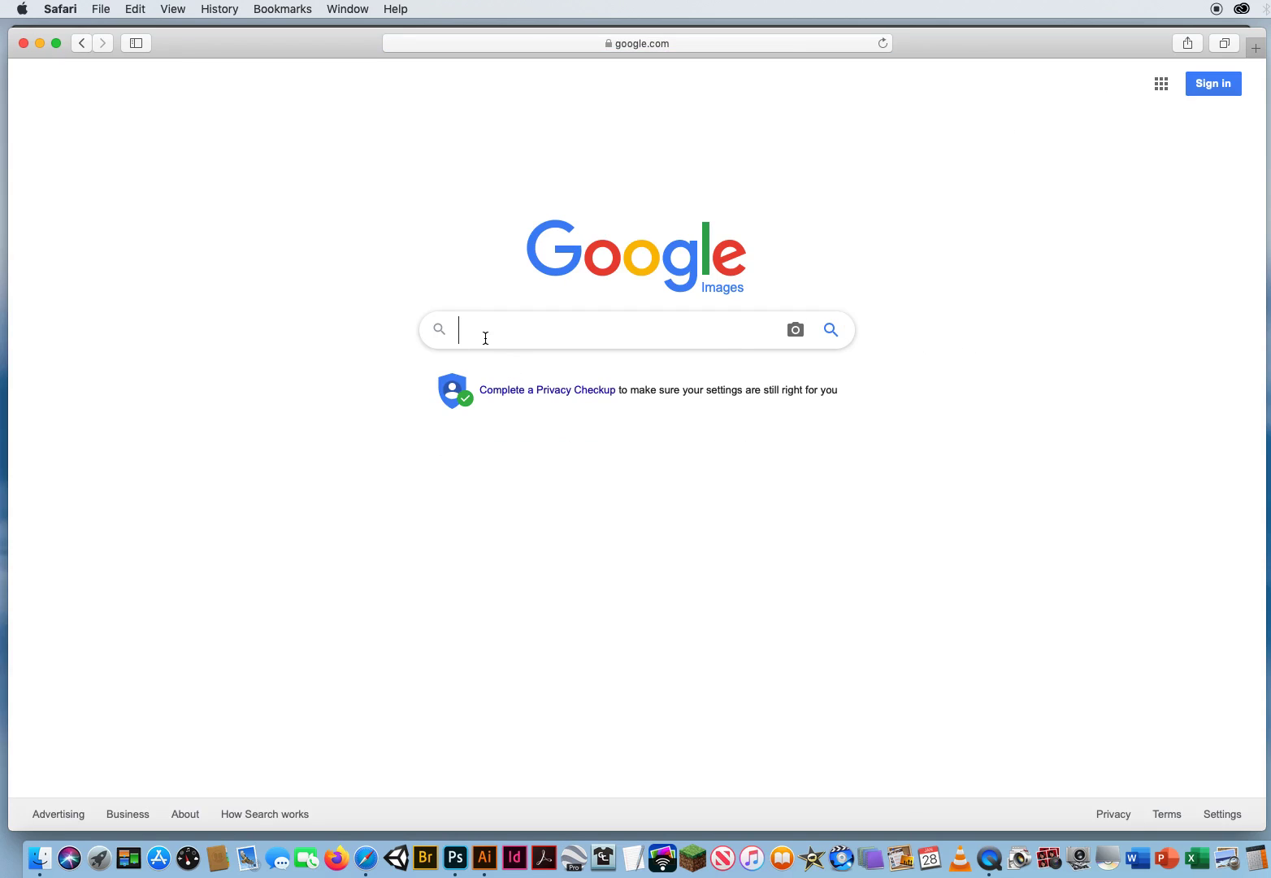
pyautogui.write('gras')
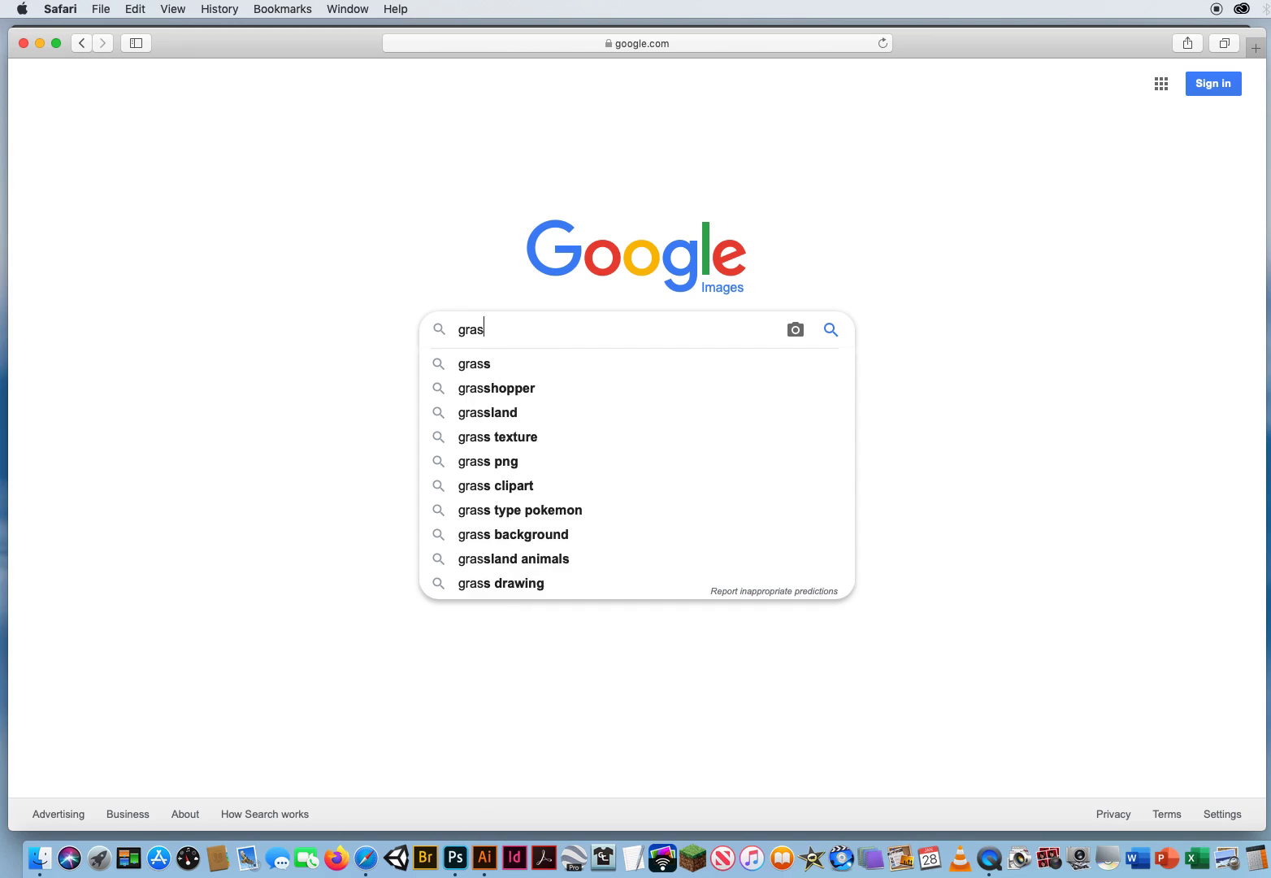
pyautogui.write('s texture')
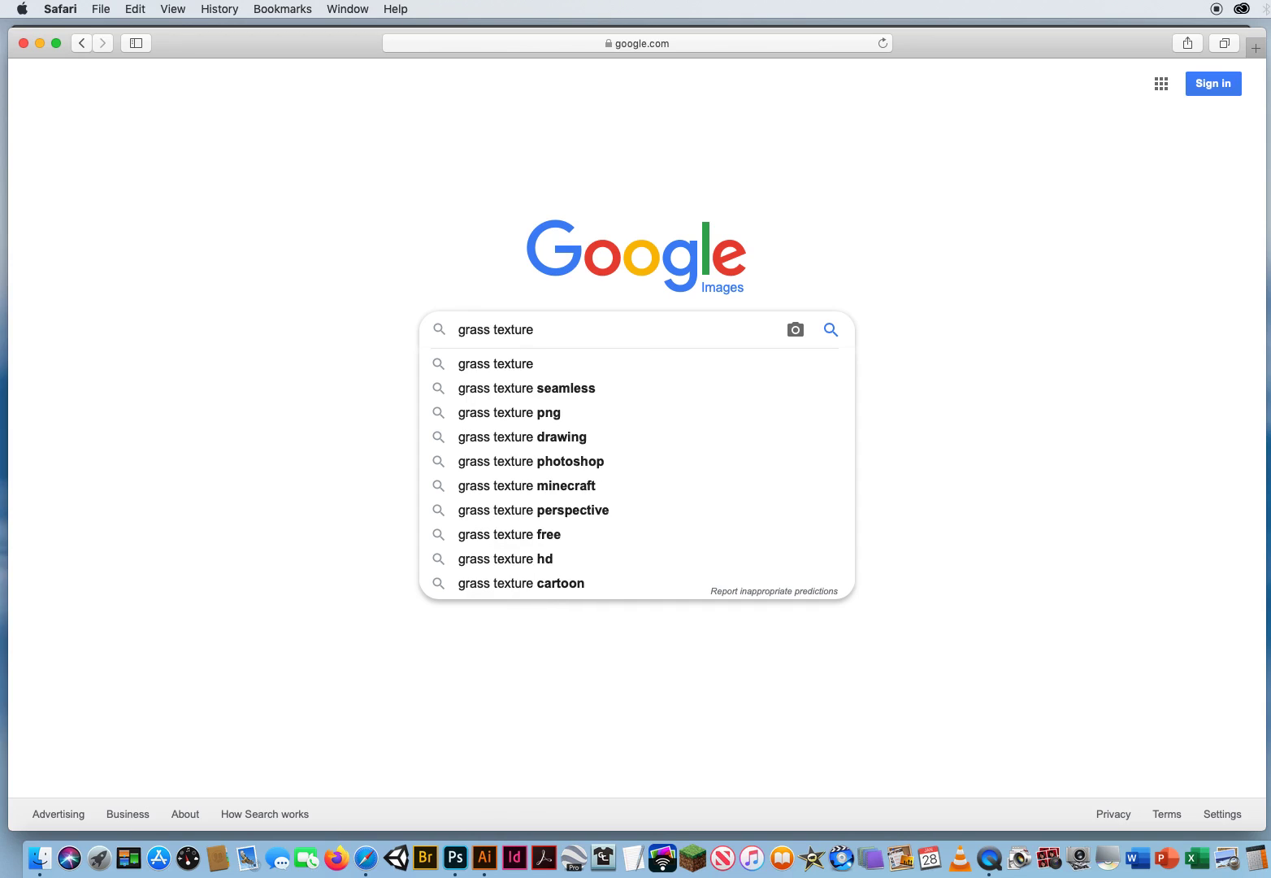
pyautogui.press('Return')
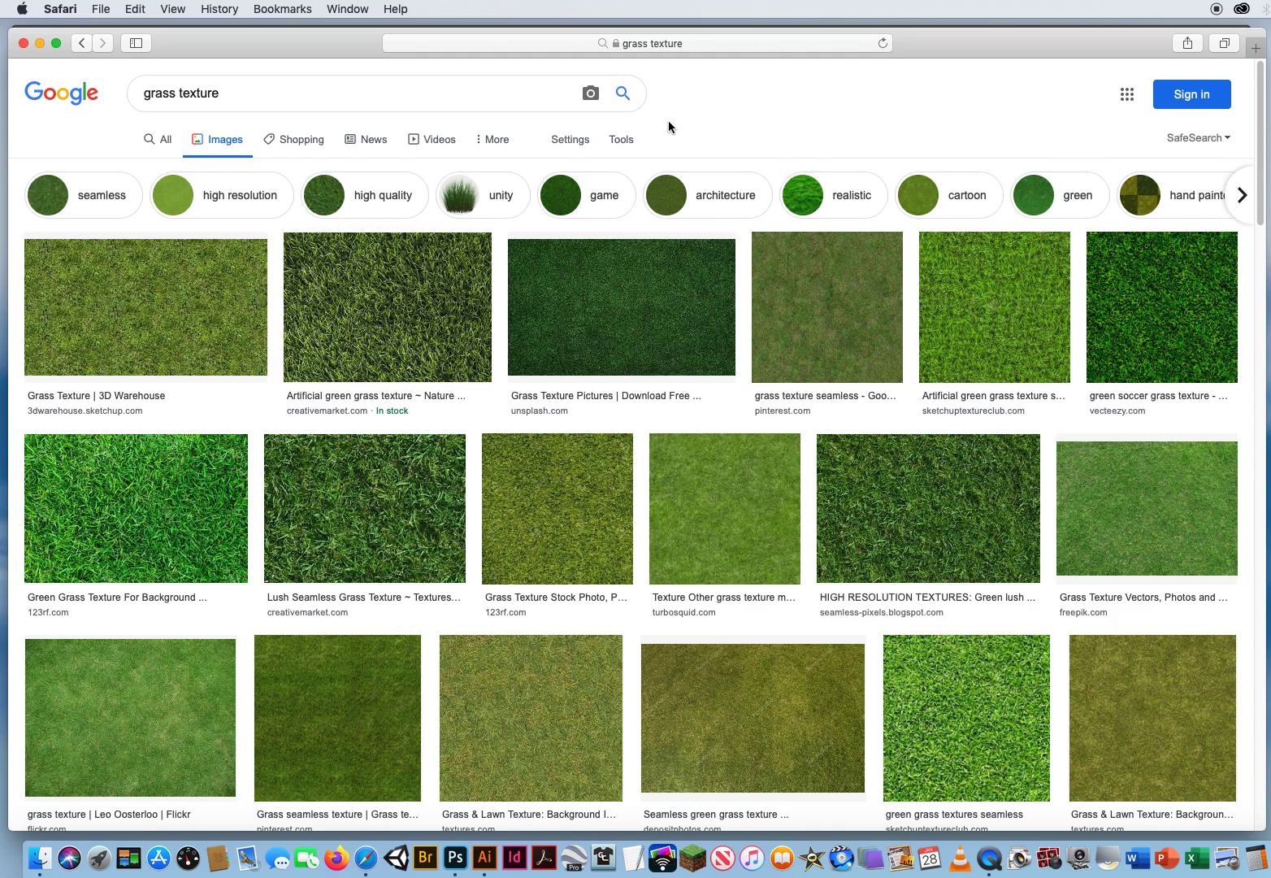
# - Filter the grass texture image results to Large size
pyautogui.click(622, 141)
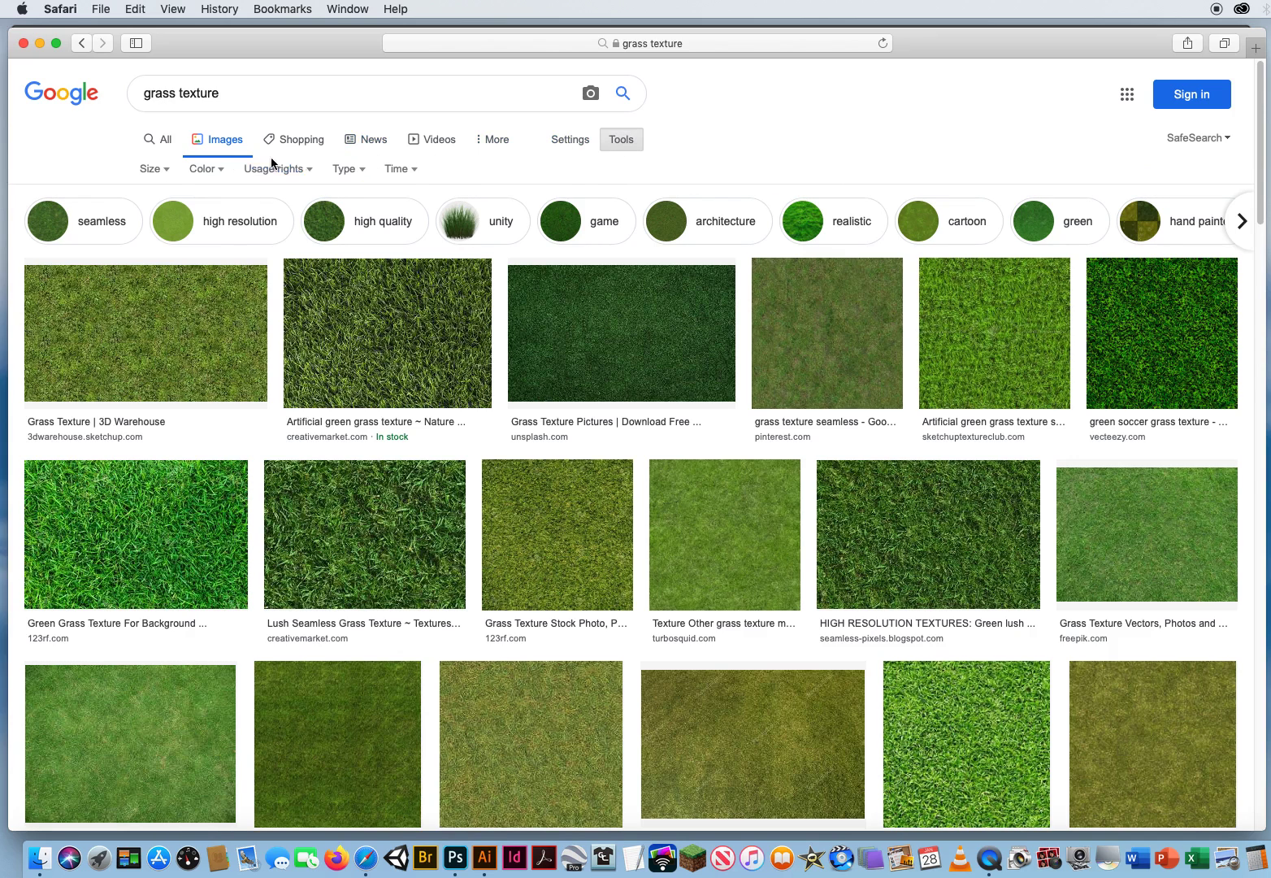
pyautogui.click(151, 170)
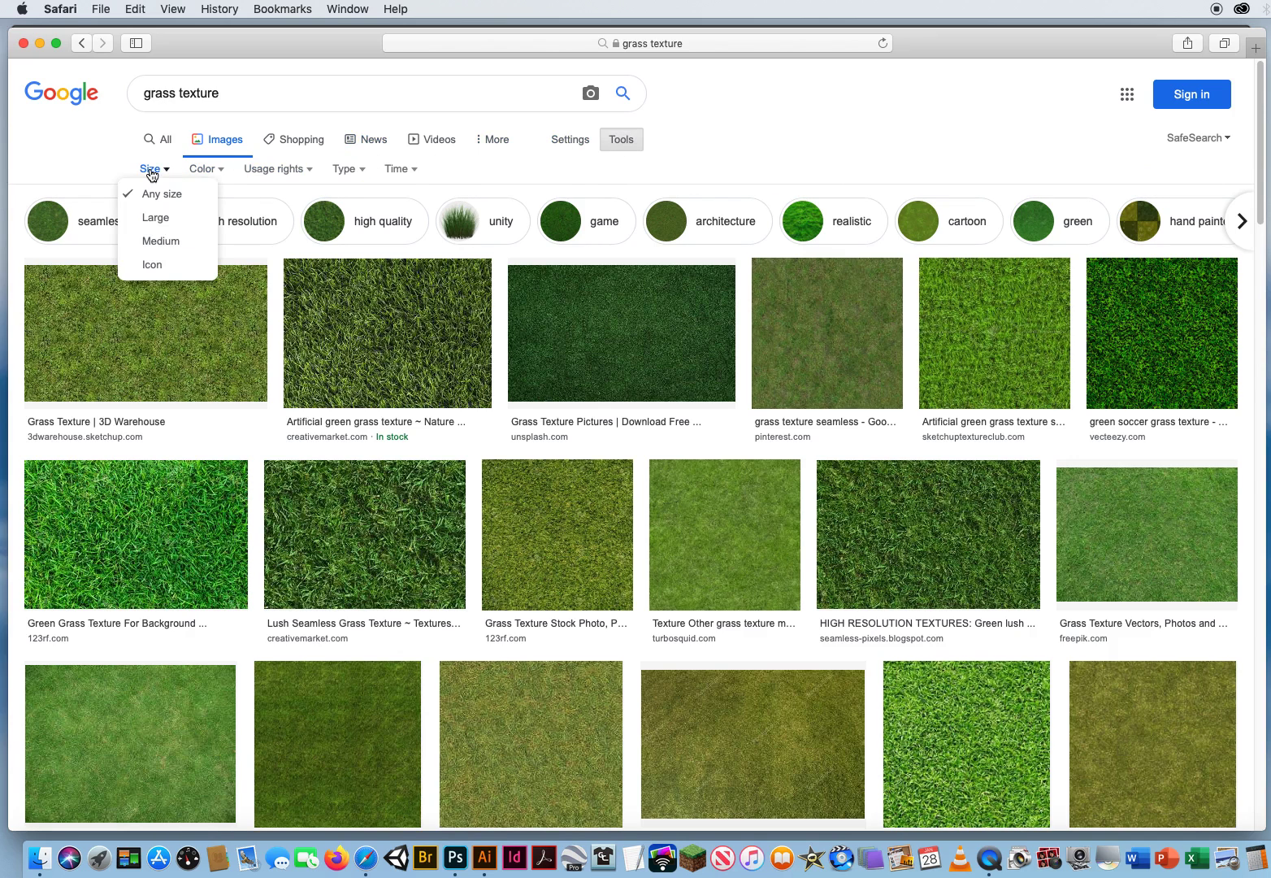
pyautogui.click(163, 219)
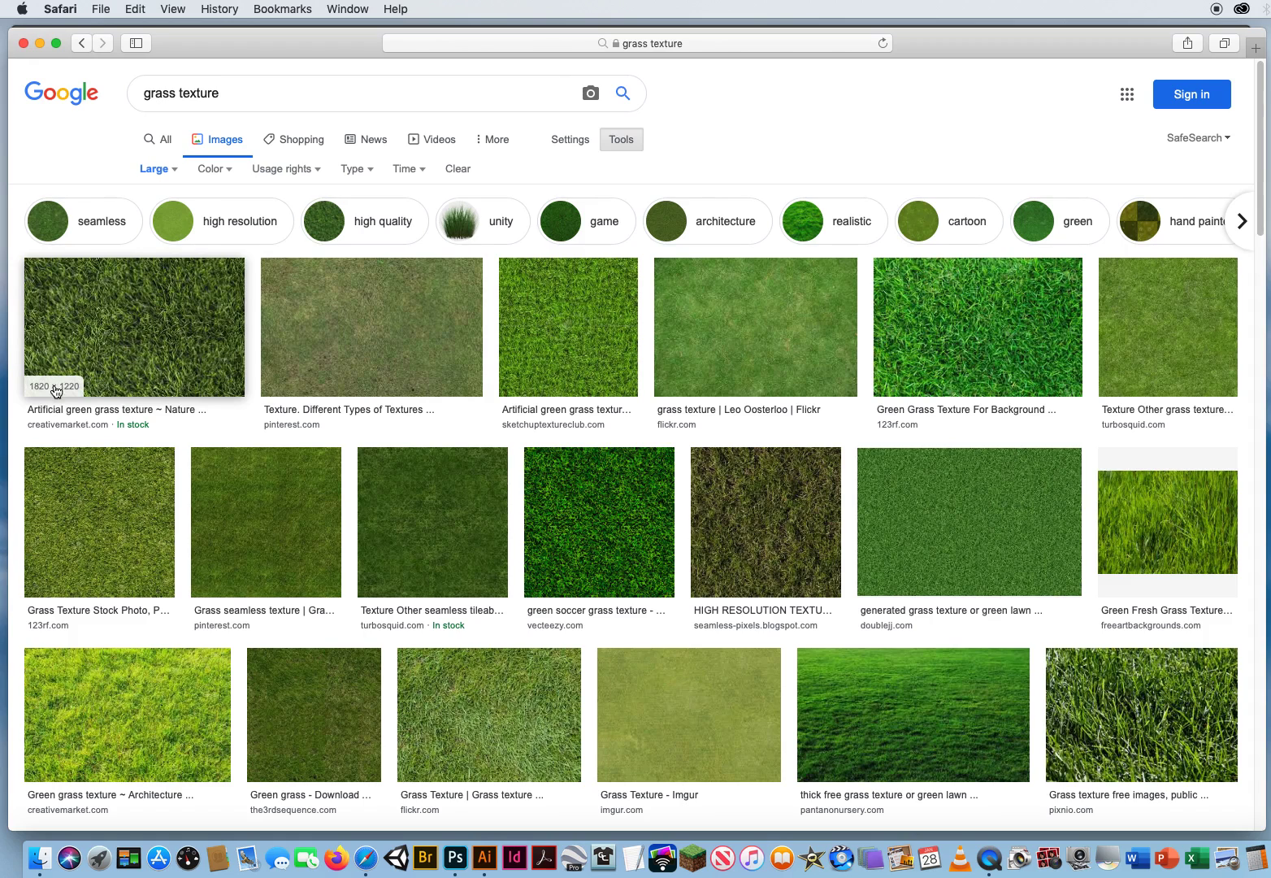
# - Open the 1820 × 1220 "Artificial green grass texture" image from Creative Market in a new tab and switch to that tab
pyautogui.click(126, 329)
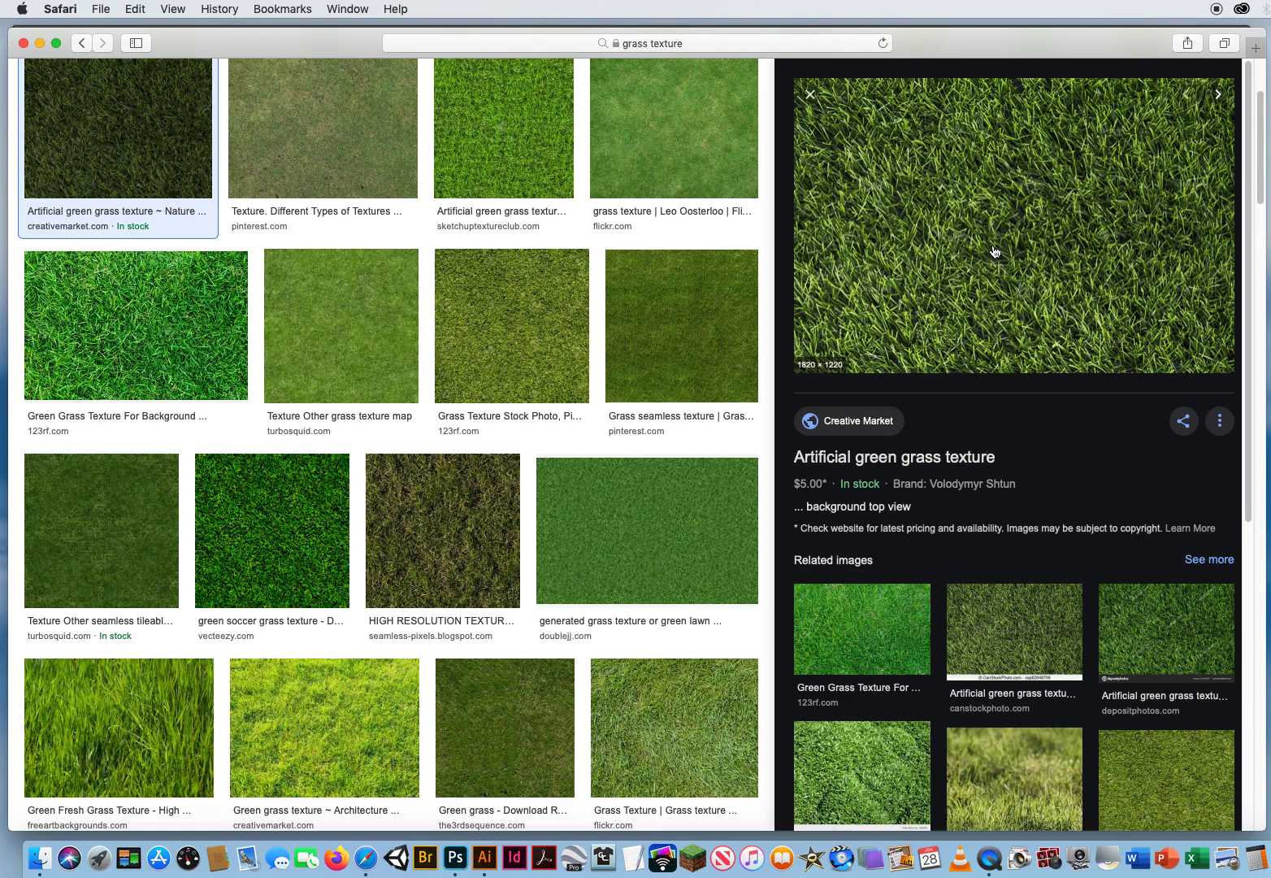
pyautogui.rightClick(990, 214)
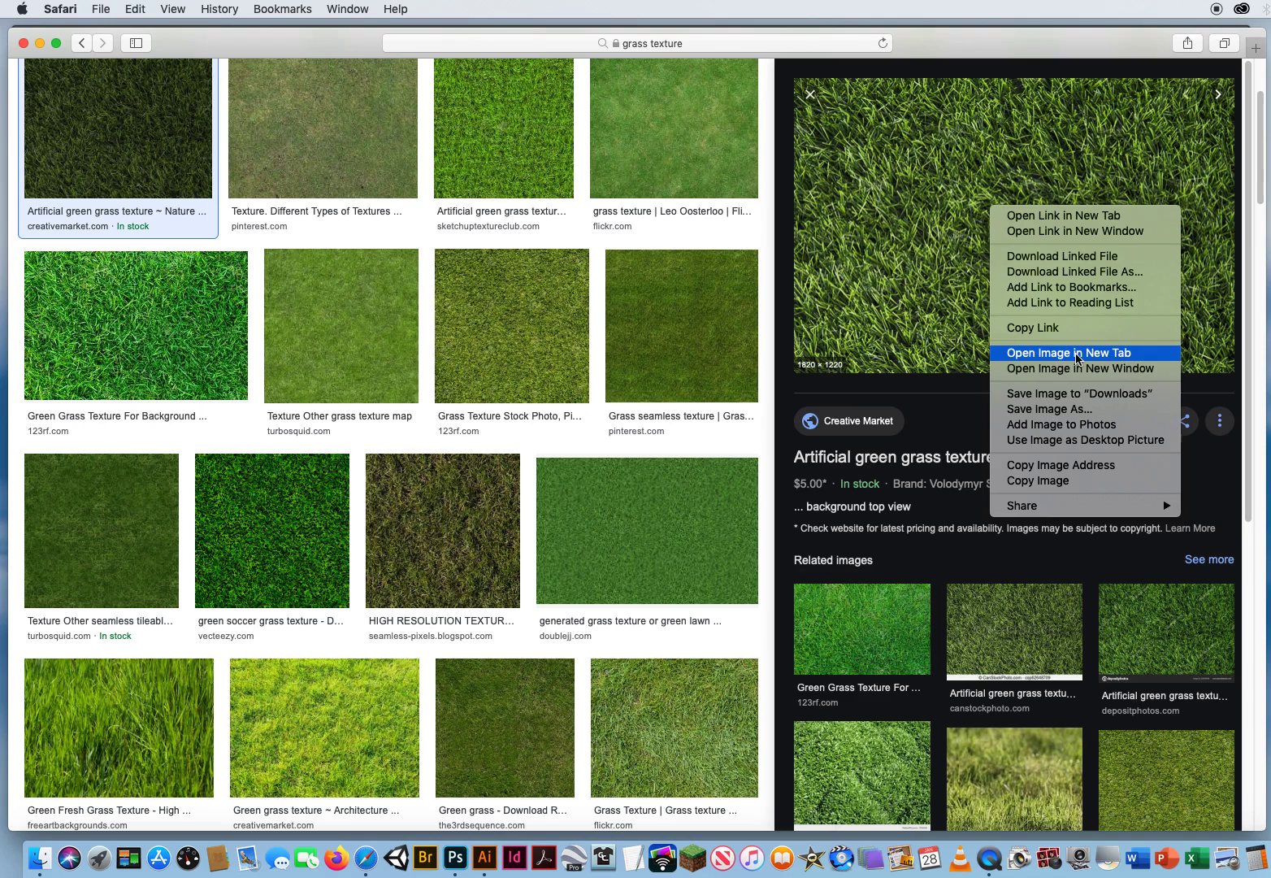
pyautogui.click(1077, 353)
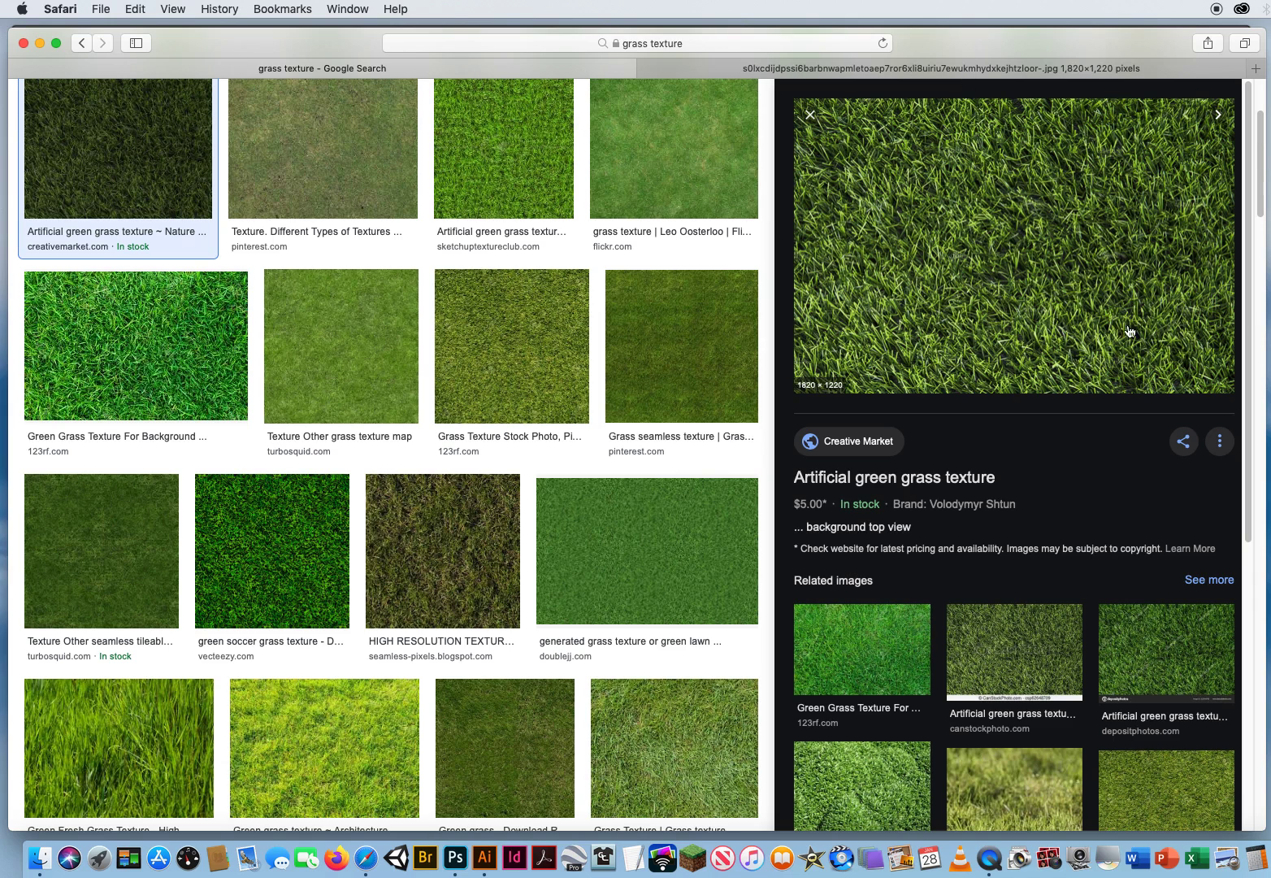
pyautogui.click(937, 71)
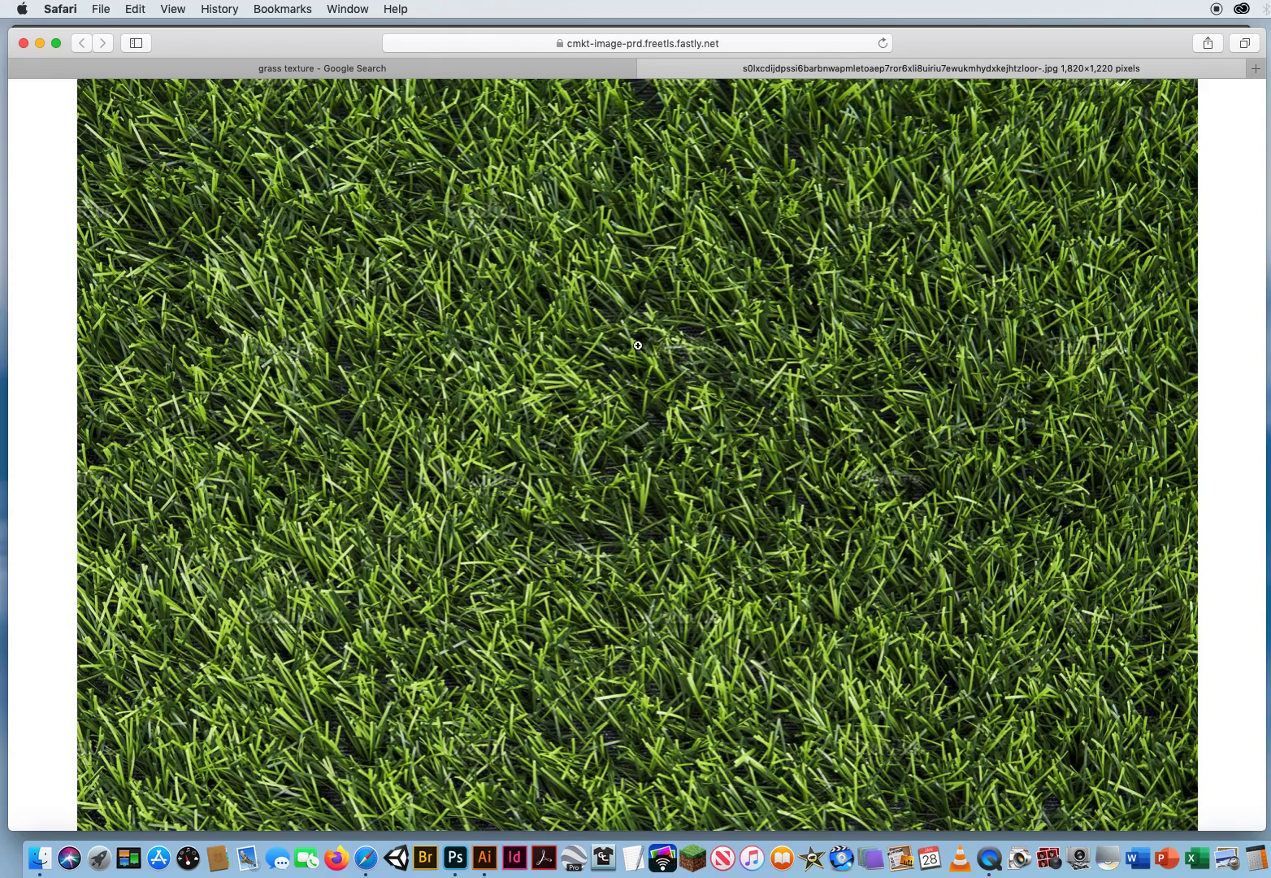
# - Enlarge the grass image to full size, transfer it into Photoshop as its own document, and move the Layers panel off the image
pyautogui.click(621, 364)
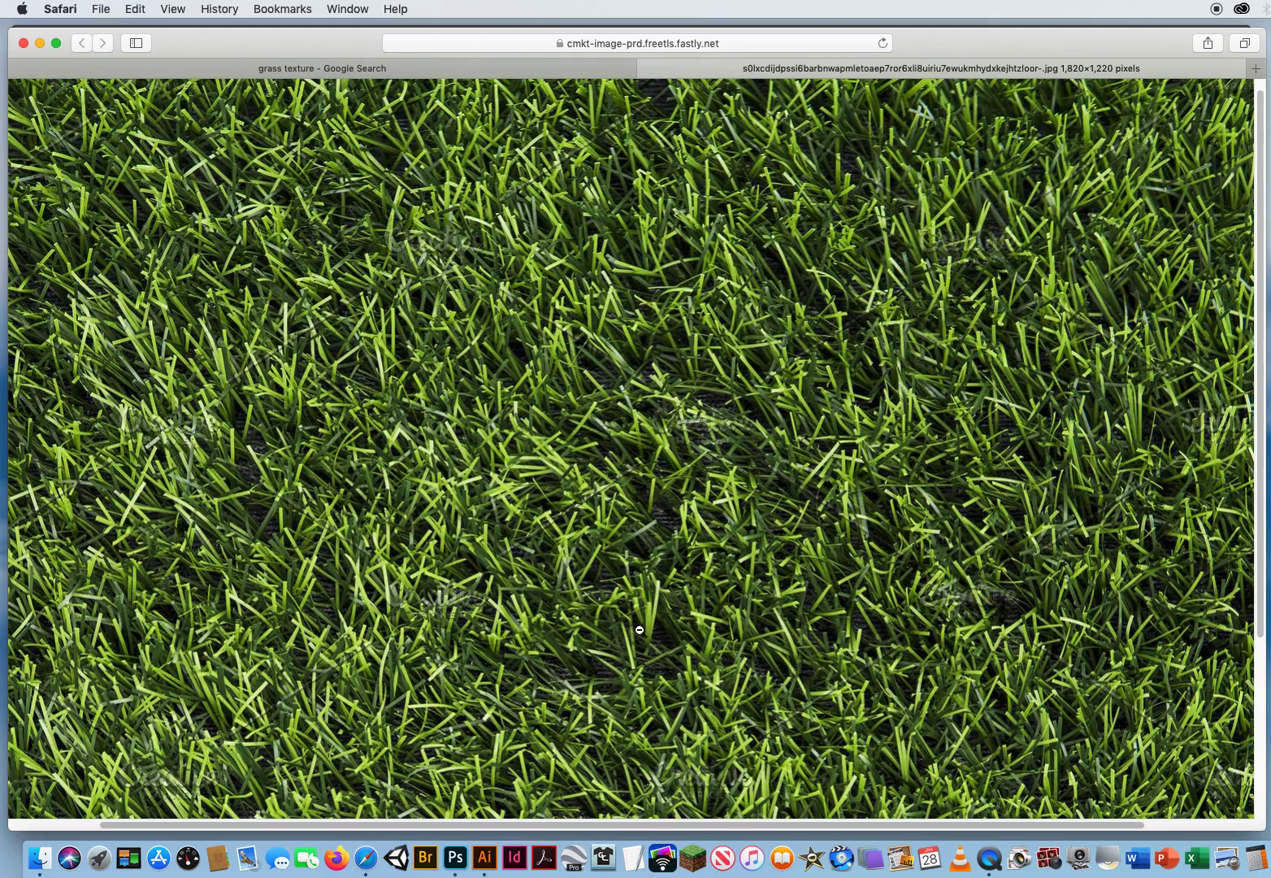
pyautogui.moveTo(502, 388); pyautogui.dragTo(455, 857)
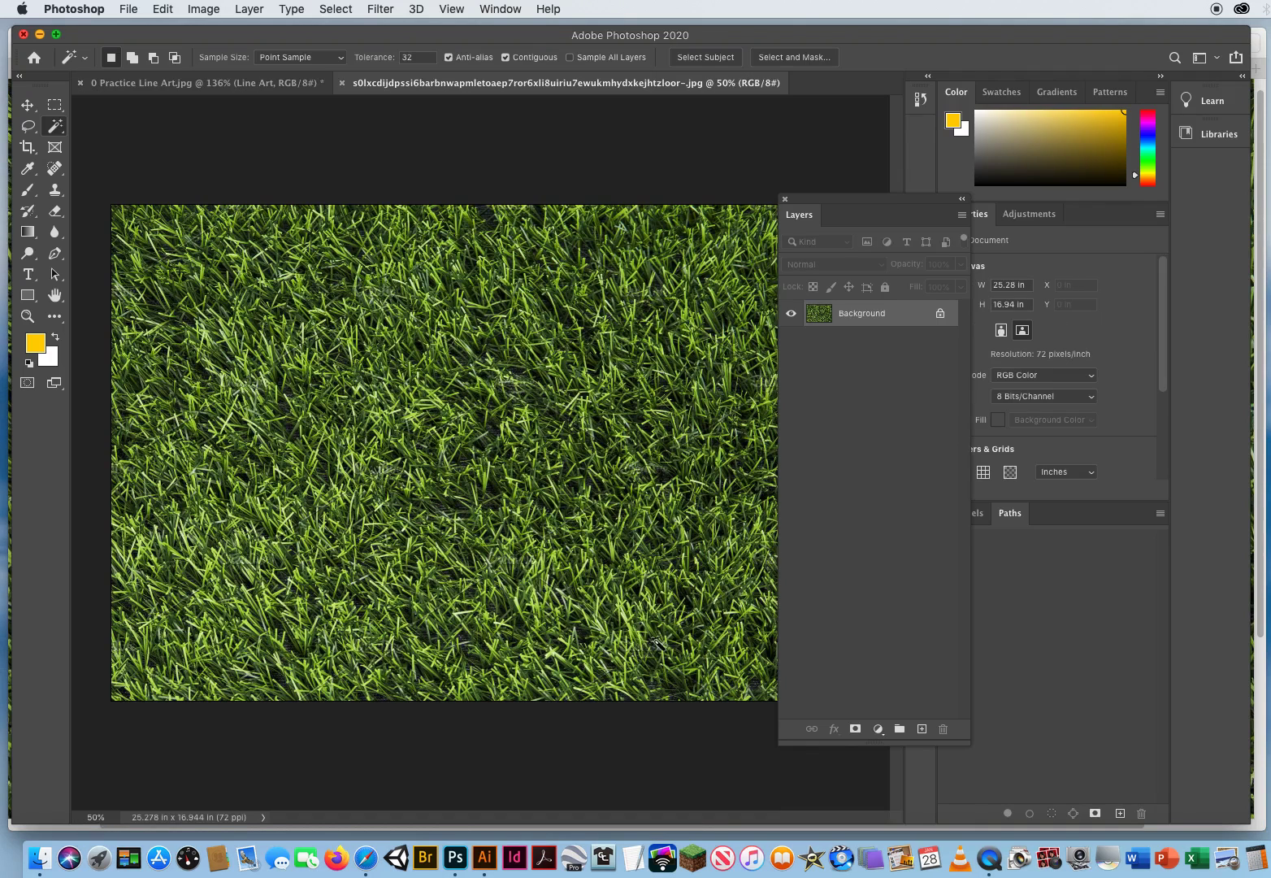
pyautogui.moveTo(808, 208); pyautogui.dragTo(868, 158)
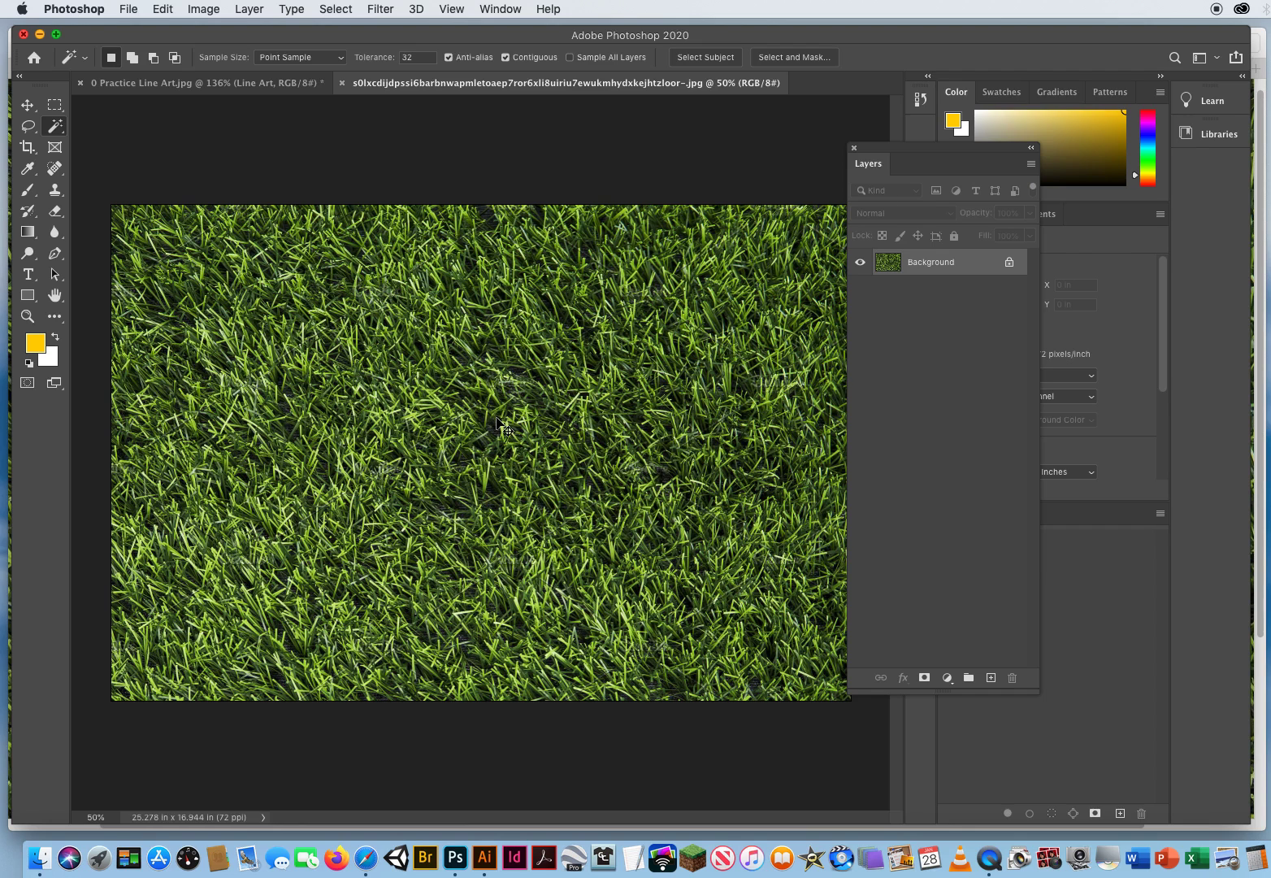
# - Select and copy the entire grass image, and close its document to return to the wolf line art
pyautogui.press('super+a')
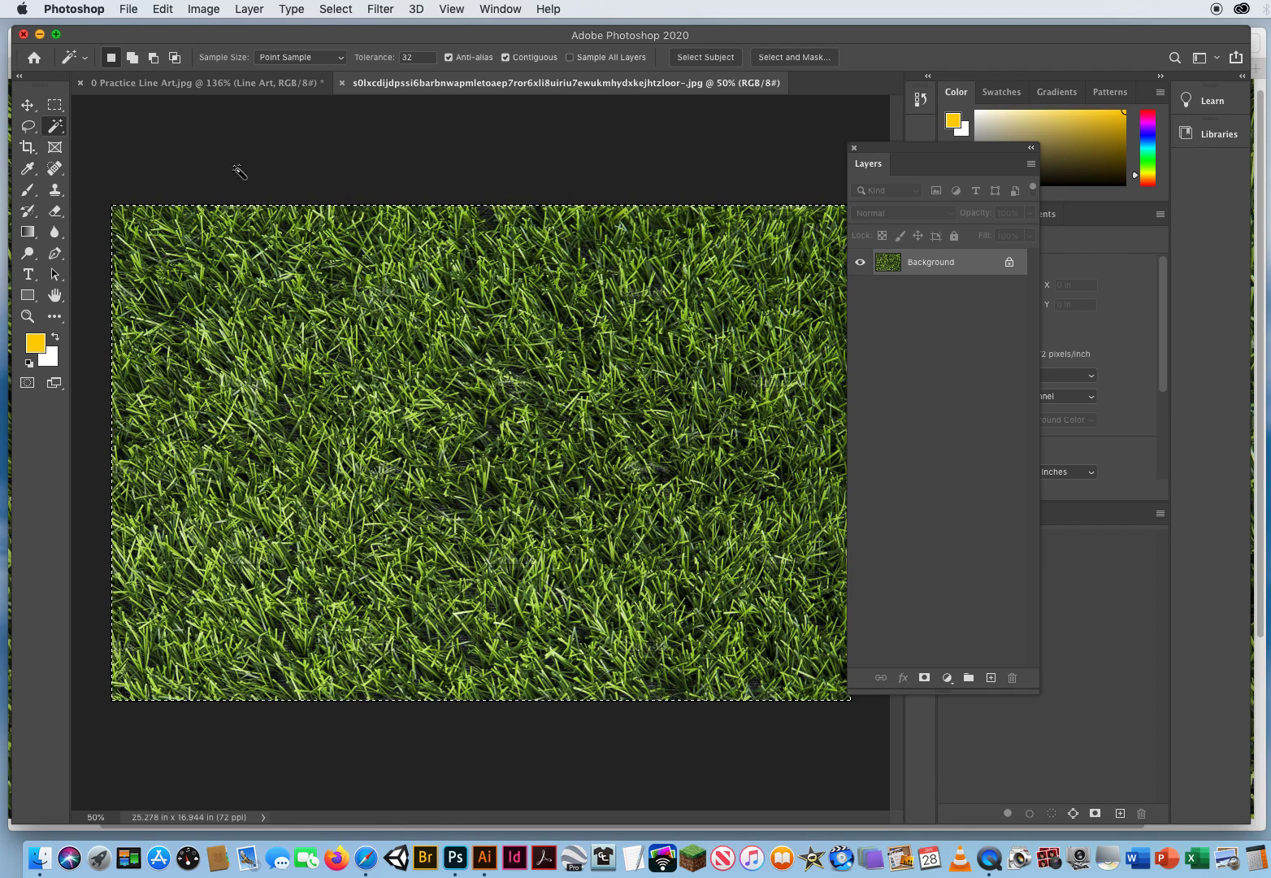
pyautogui.click(27, 104)
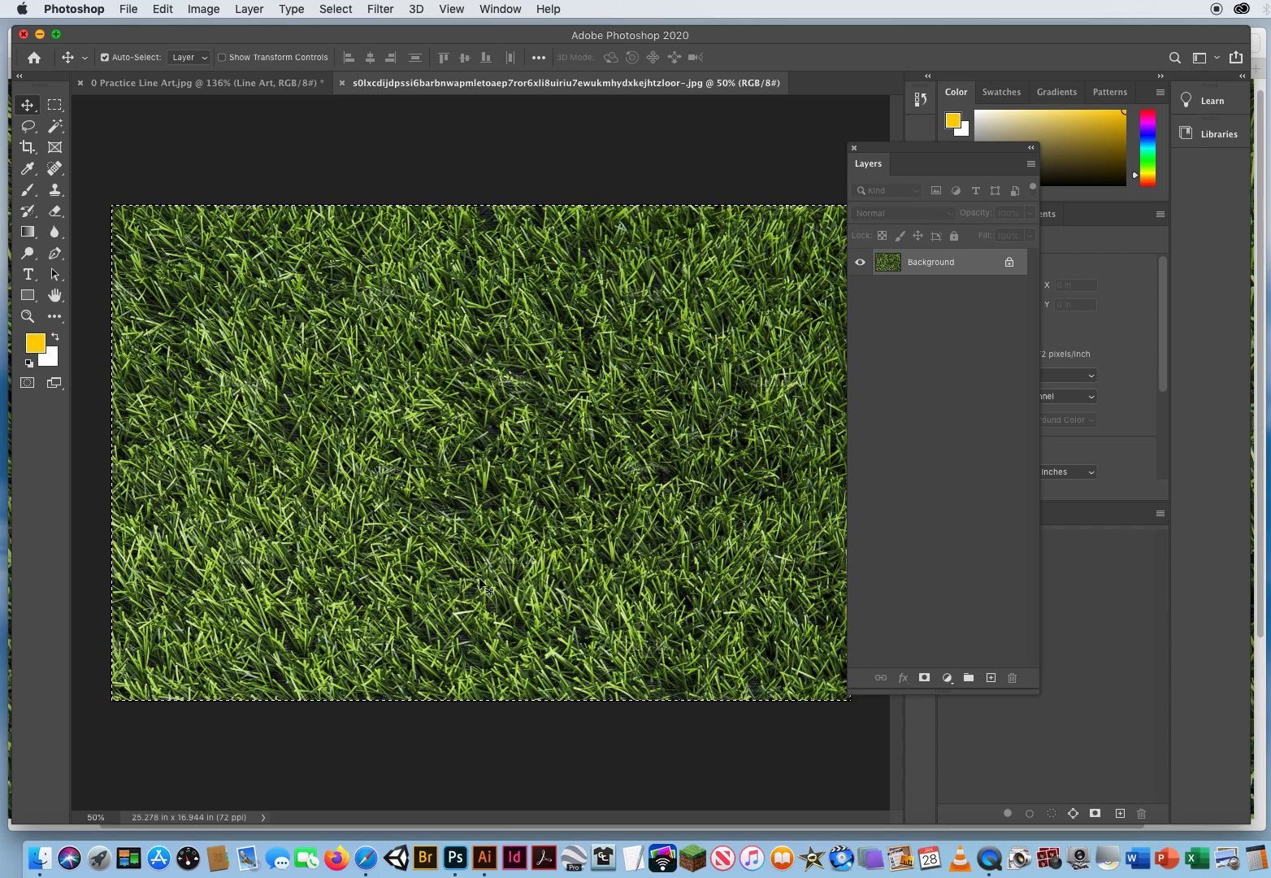
pyautogui.click(163, 9)
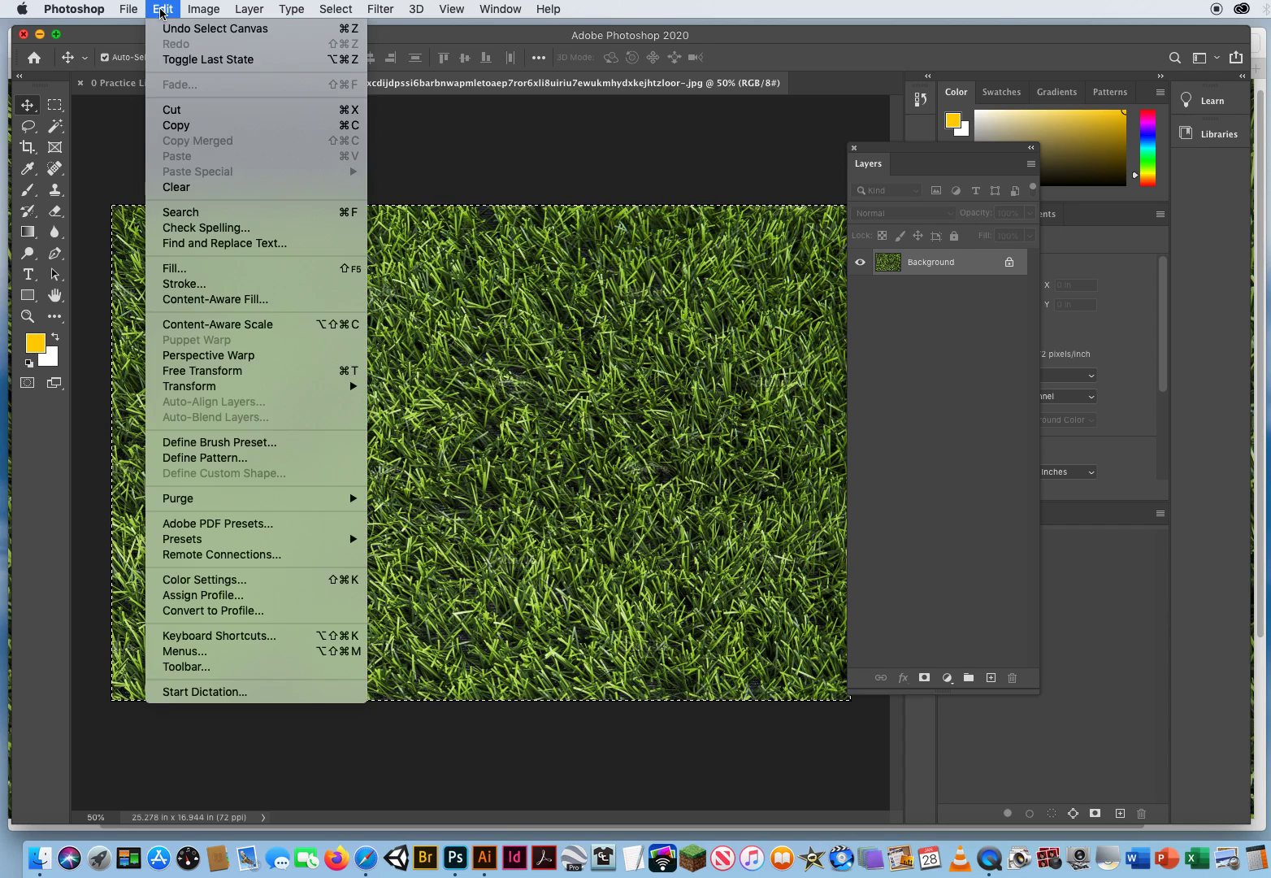
pyautogui.click(203, 128)
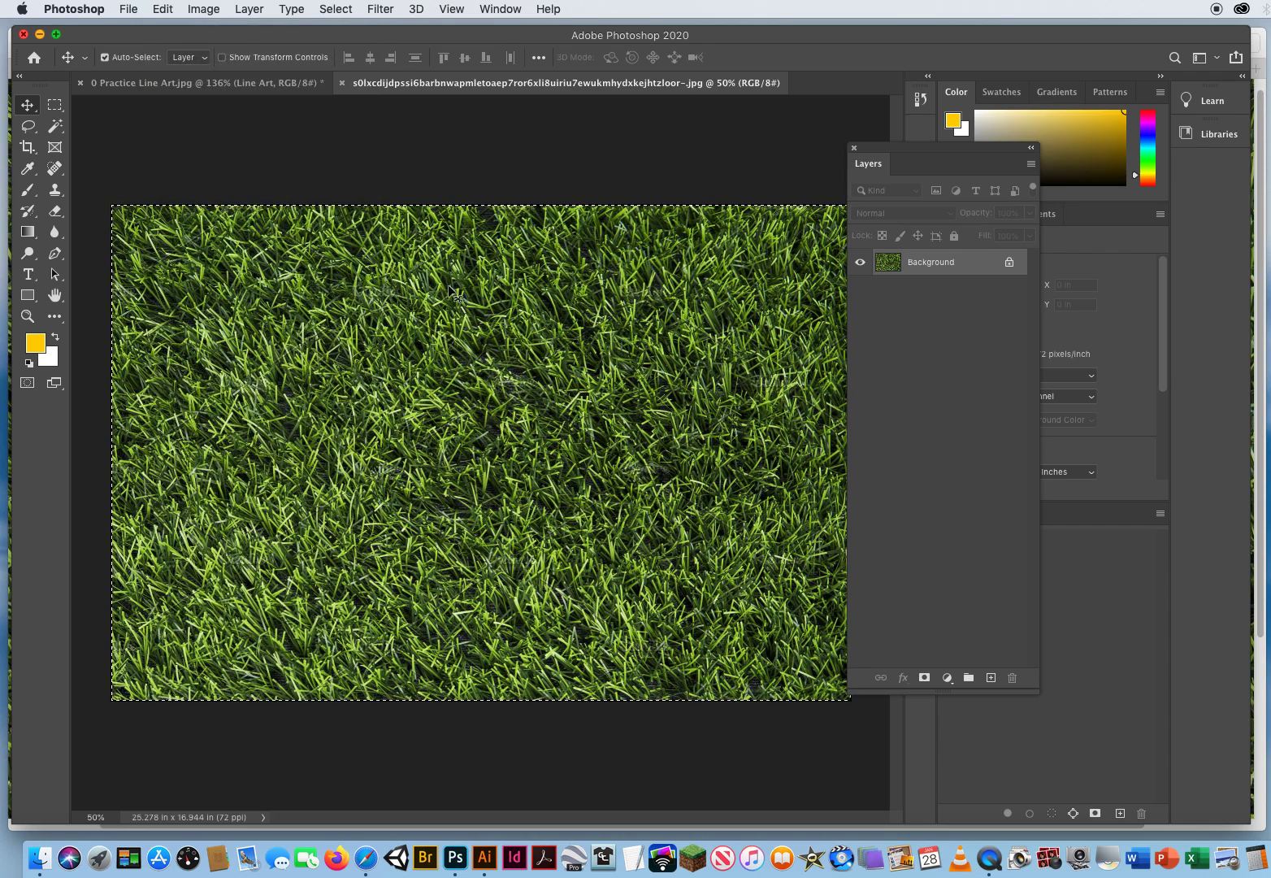
pyautogui.click(342, 82)
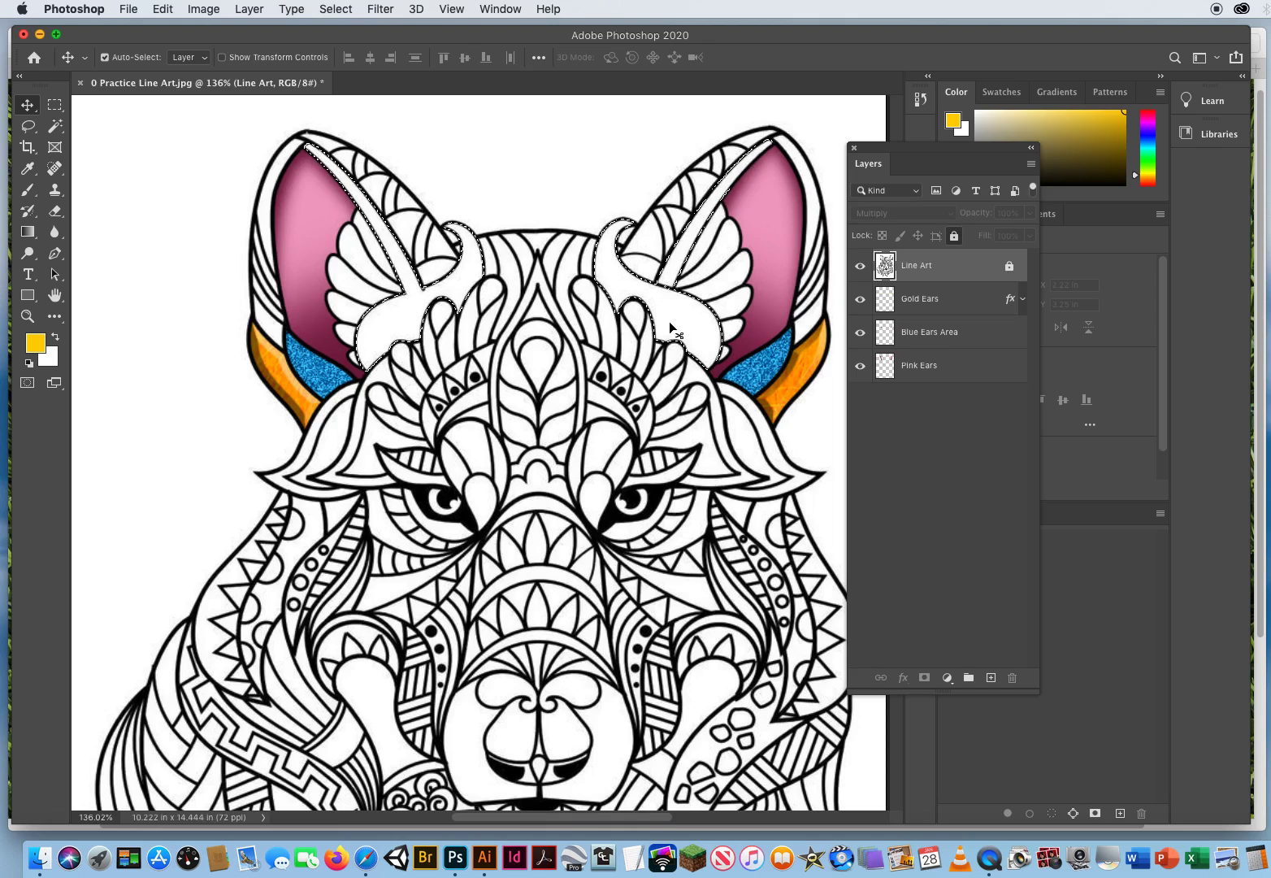
# - Try a plain paste of the copied grass into the wolf document and undo it
pyautogui.click(164, 9)
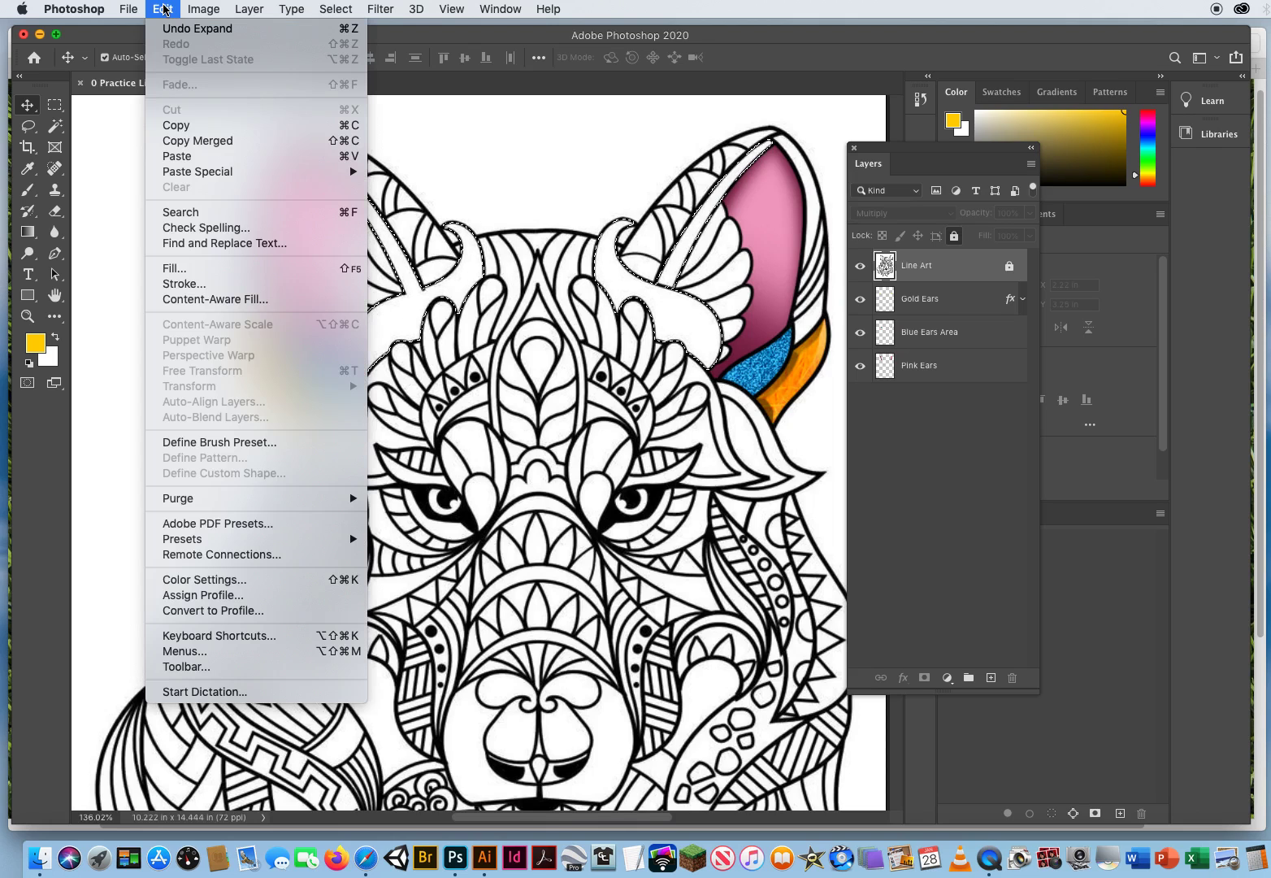
pyautogui.click(192, 156)
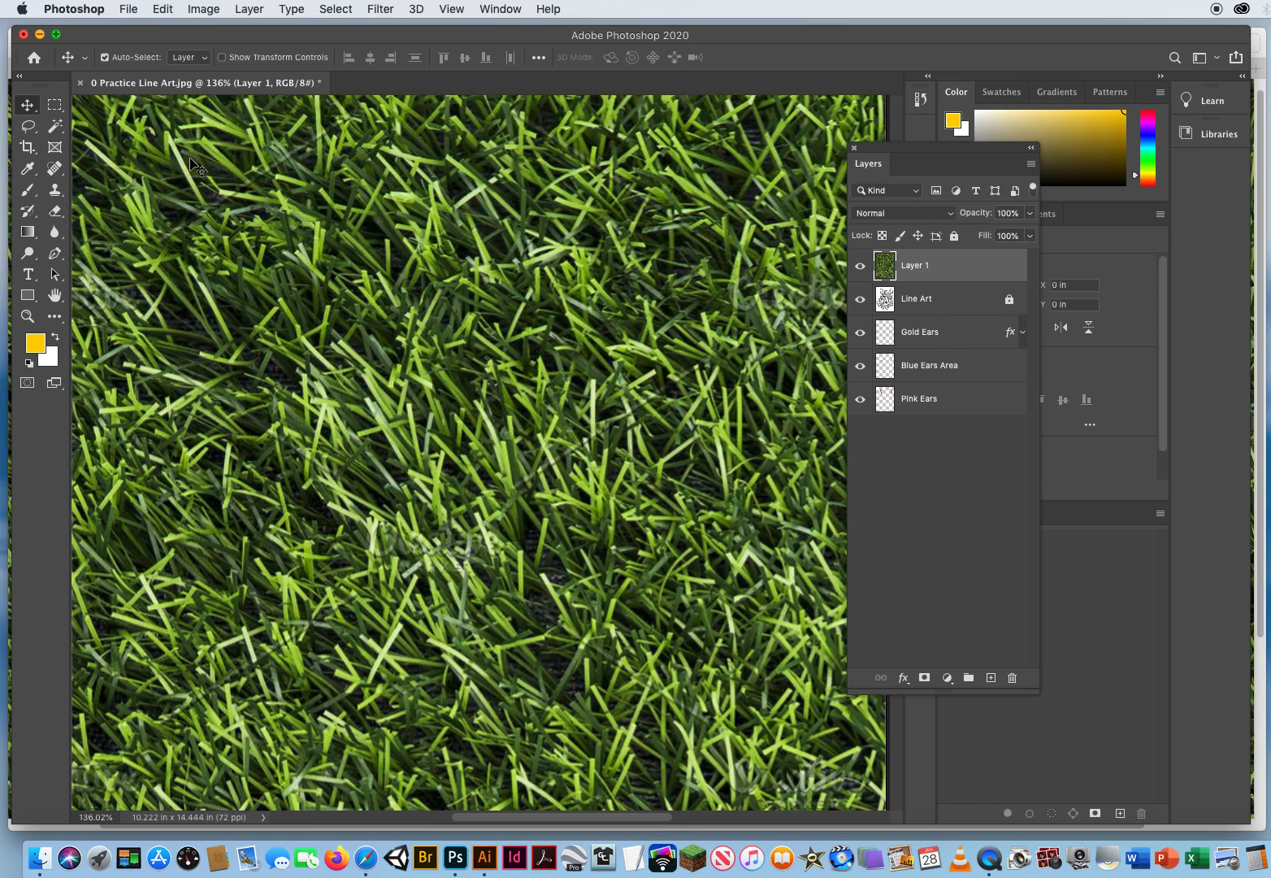
pyautogui.click(163, 9)
pyautogui.click(174, 27)
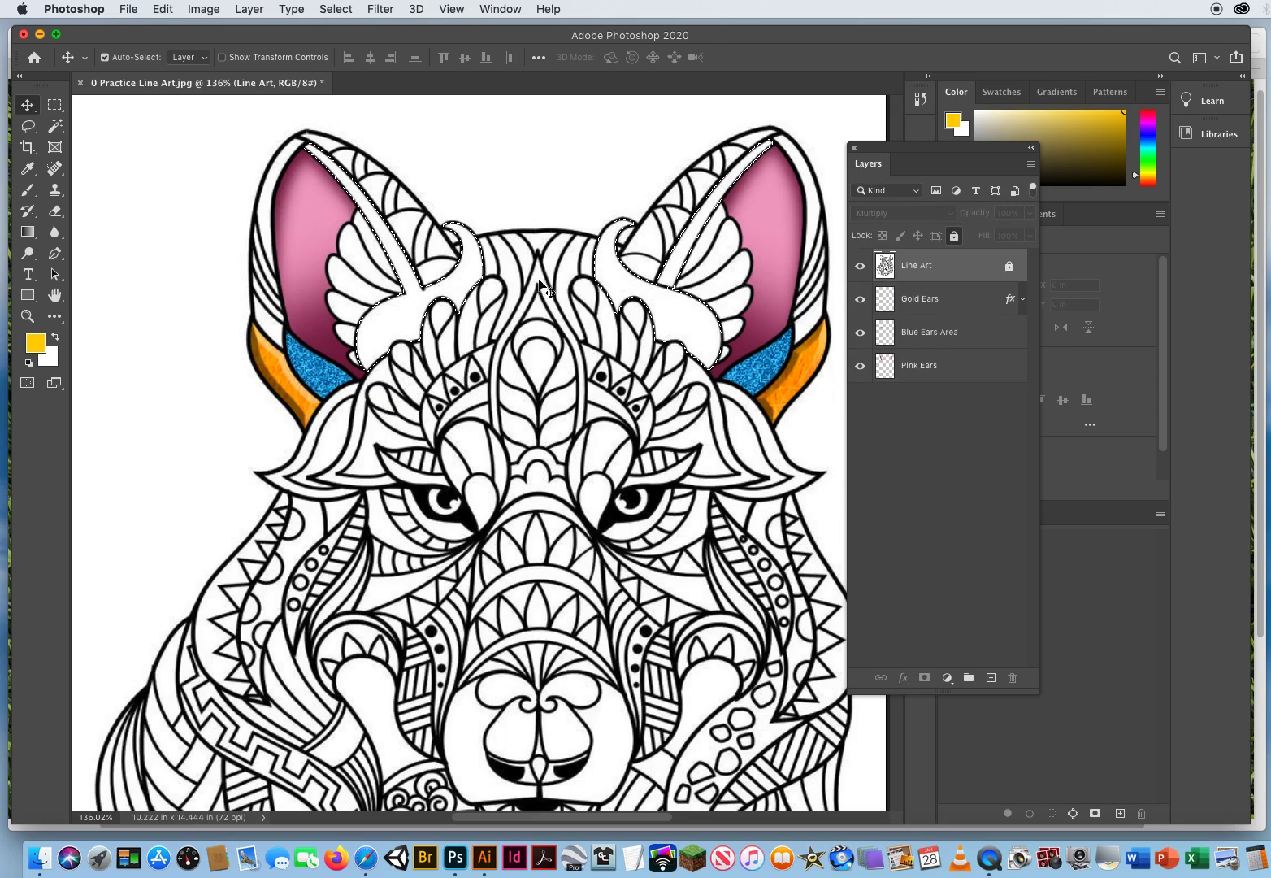
# - Use Paste Into to place the copied grass inside the selected curled shapes beside the inner ears
pyautogui.click(164, 11)
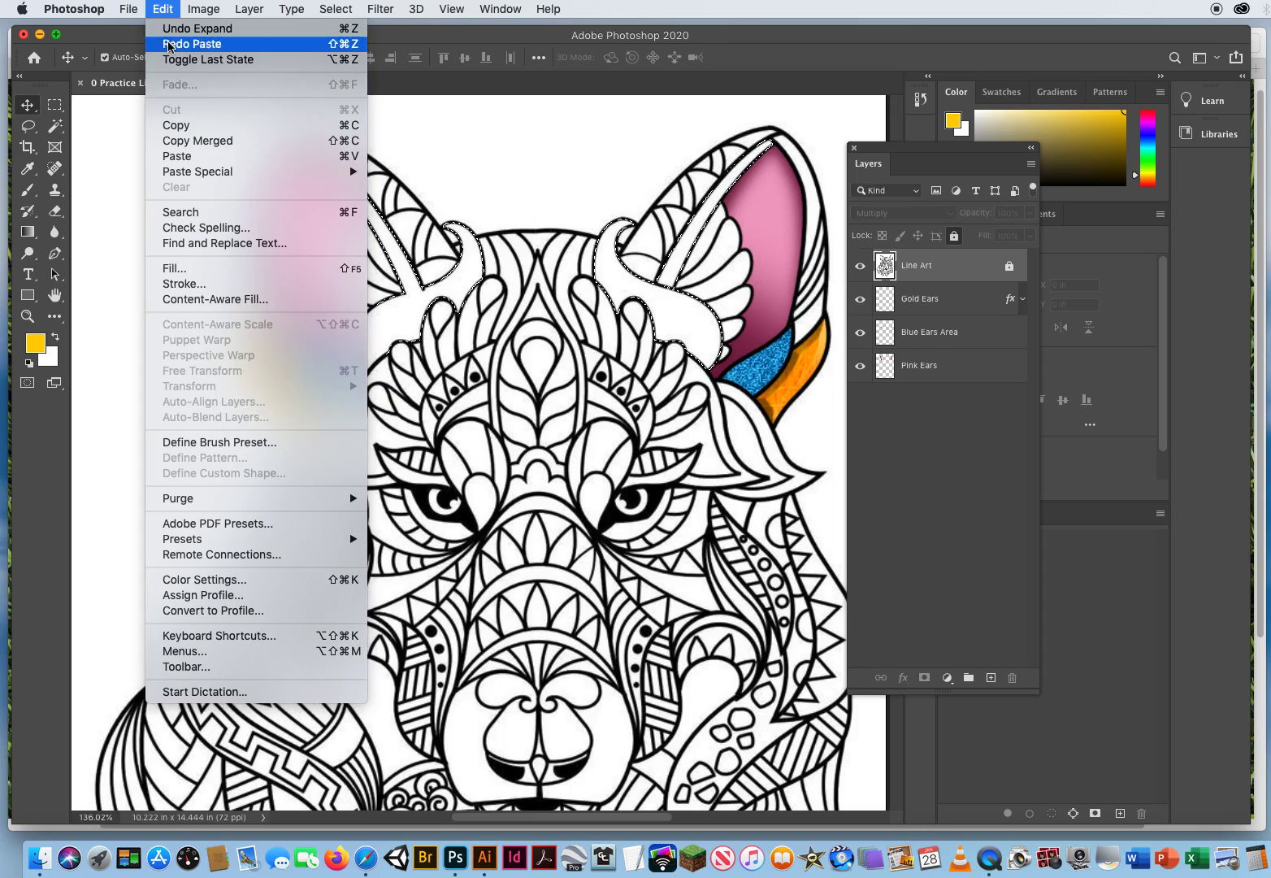
pyautogui.moveTo(180, 176)
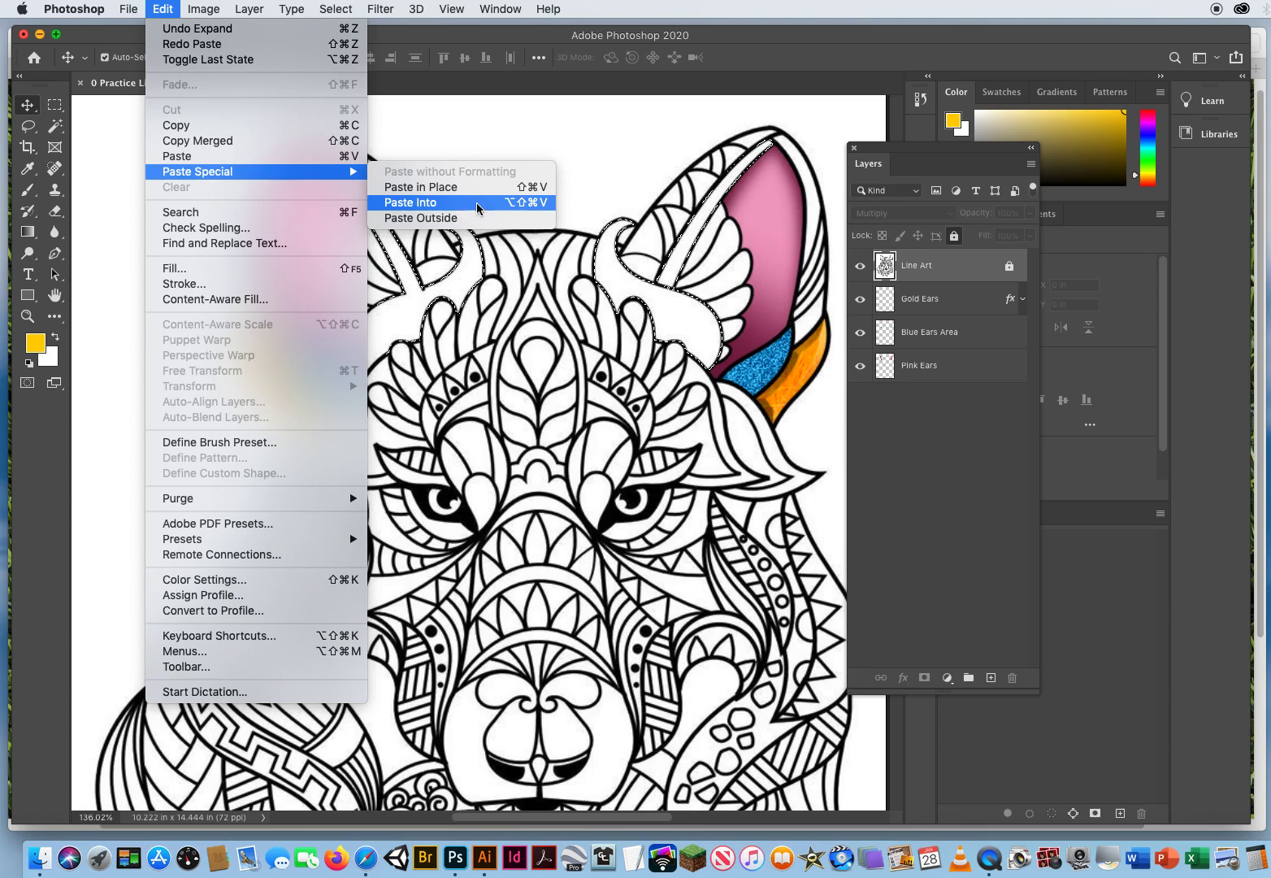
pyautogui.click(427, 203)
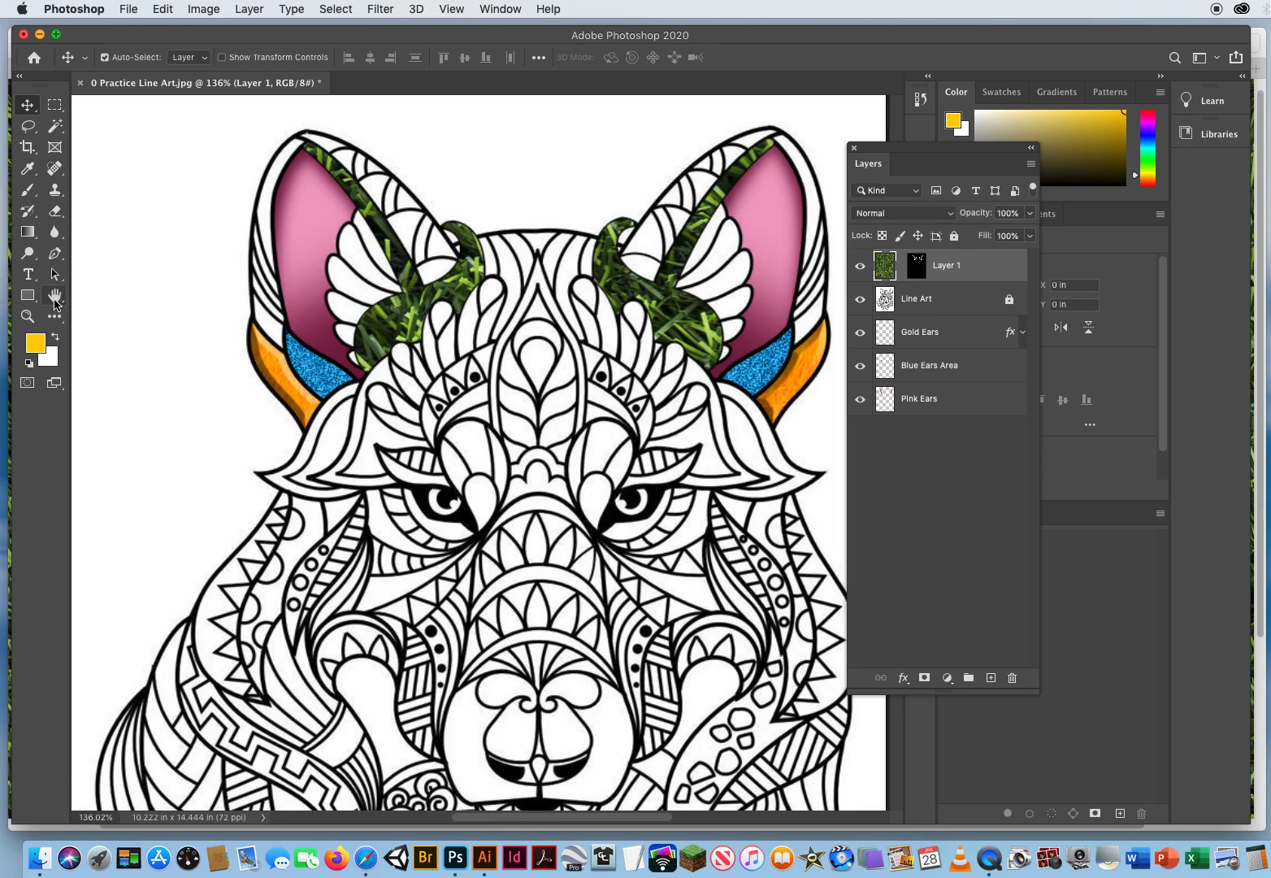
pyautogui.click(26, 317)
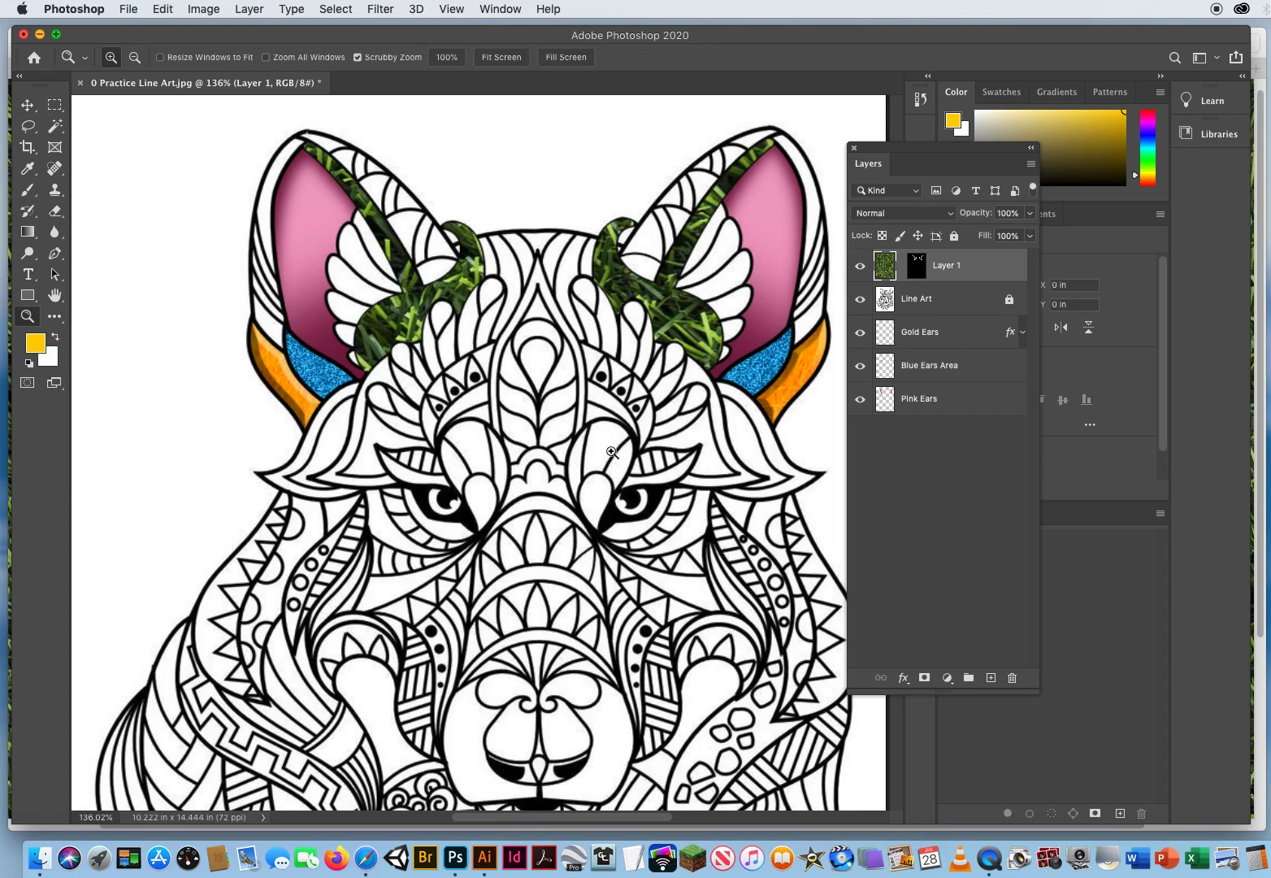
pyautogui.moveTo(607, 452); pyautogui.dragTo(526, 453)
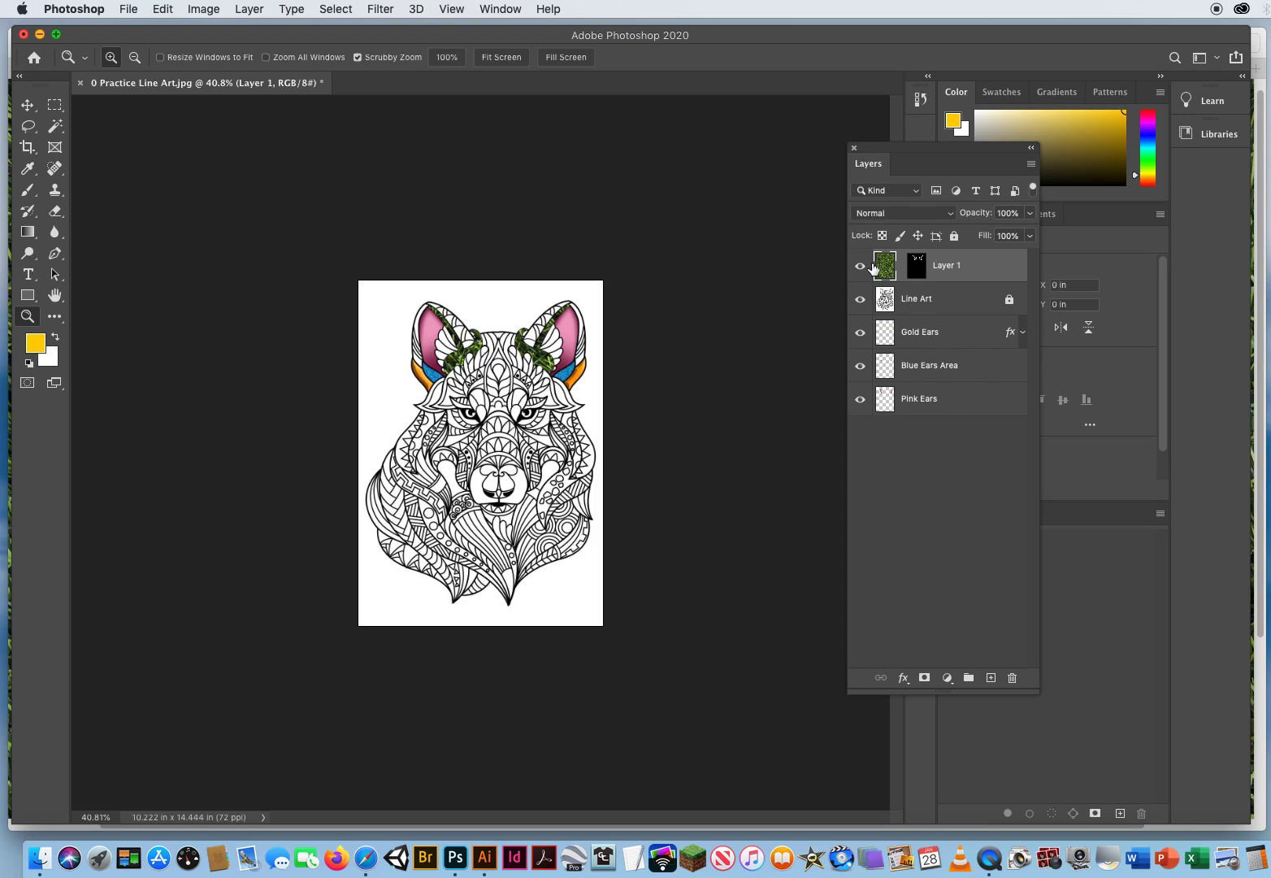
pyautogui.click(163, 9)
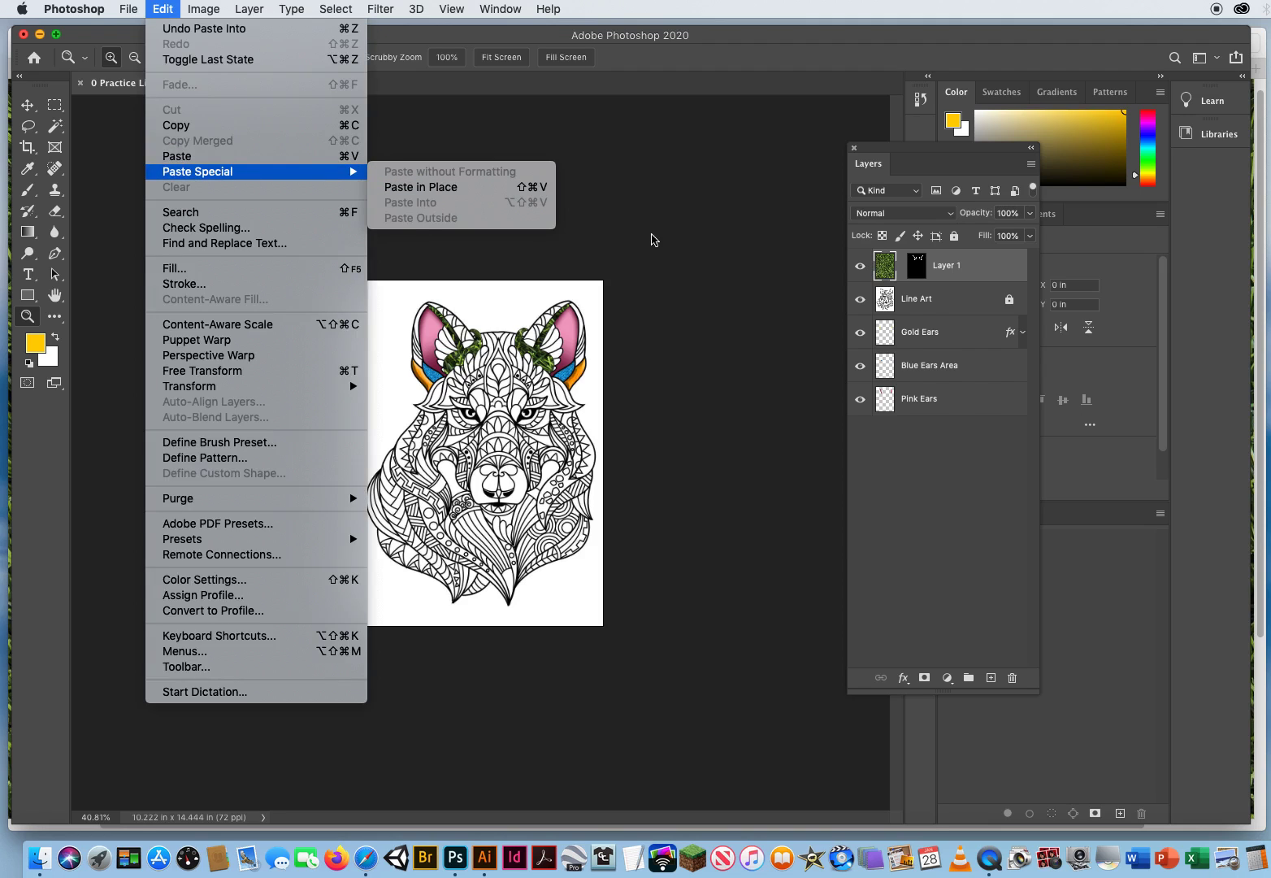
pyautogui.click(651, 239)
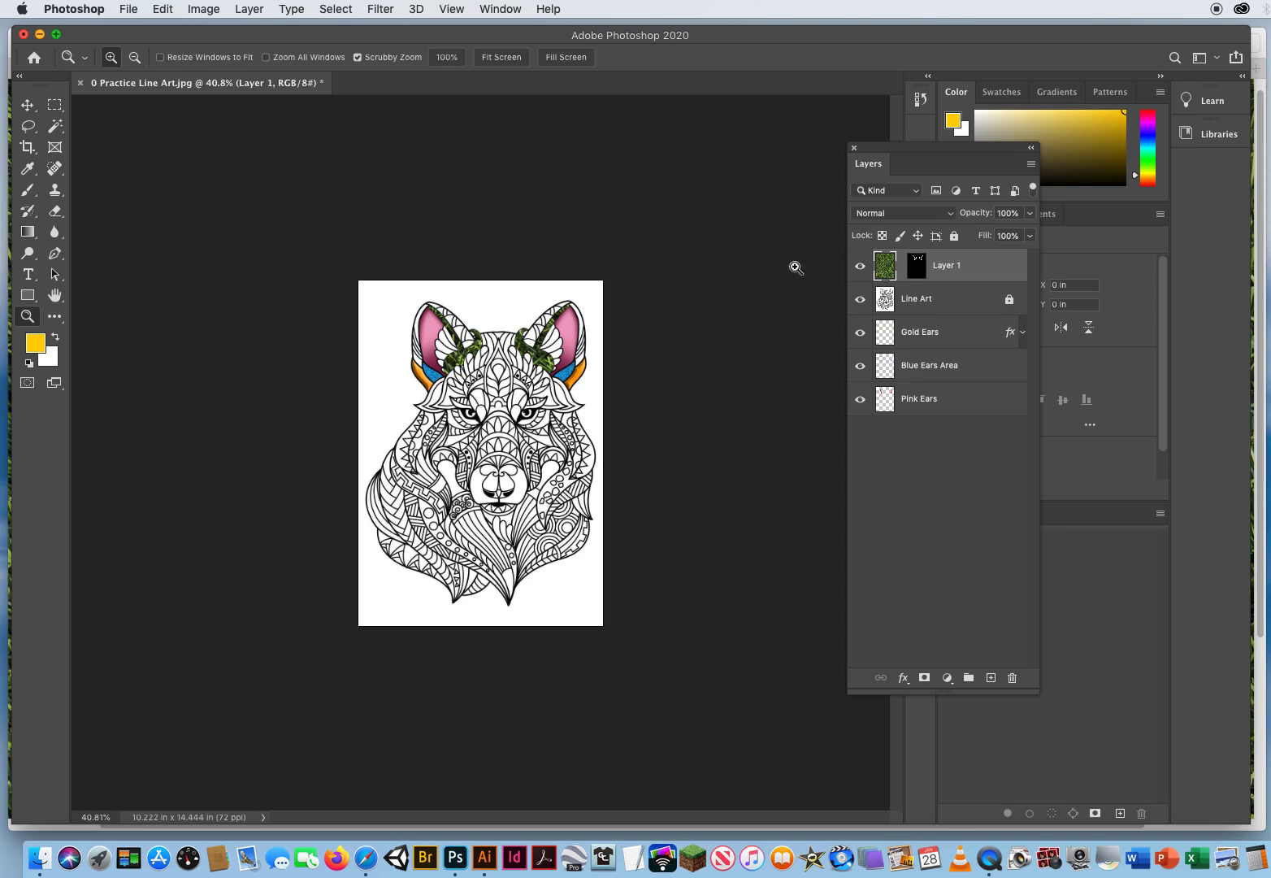
# - Display the grass layer's mask on its own to examine its shape, and return to the normal image view
pyautogui.click(918, 267)
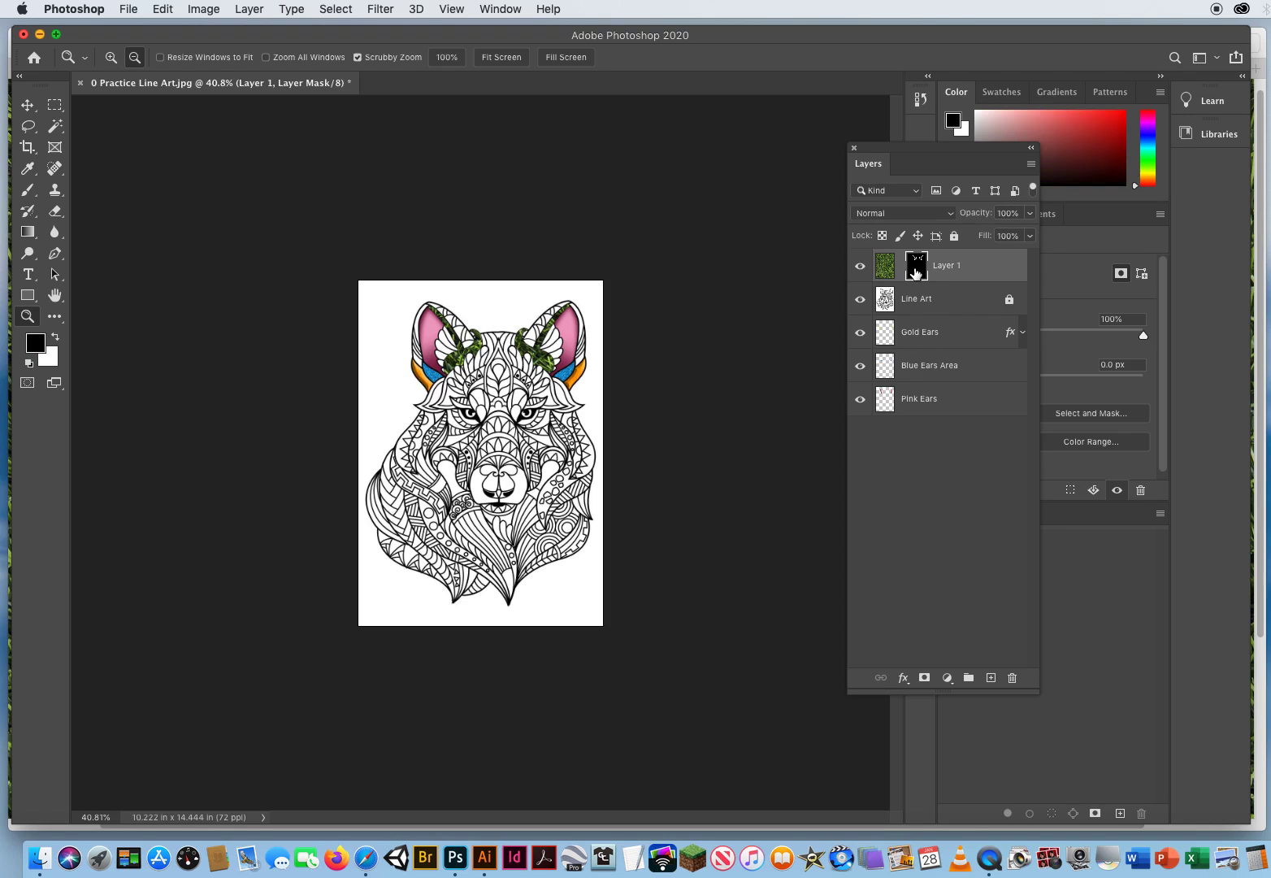
pyautogui.keyDown('alt'); pyautogui.click(918, 270); pyautogui.keyUp('alt')
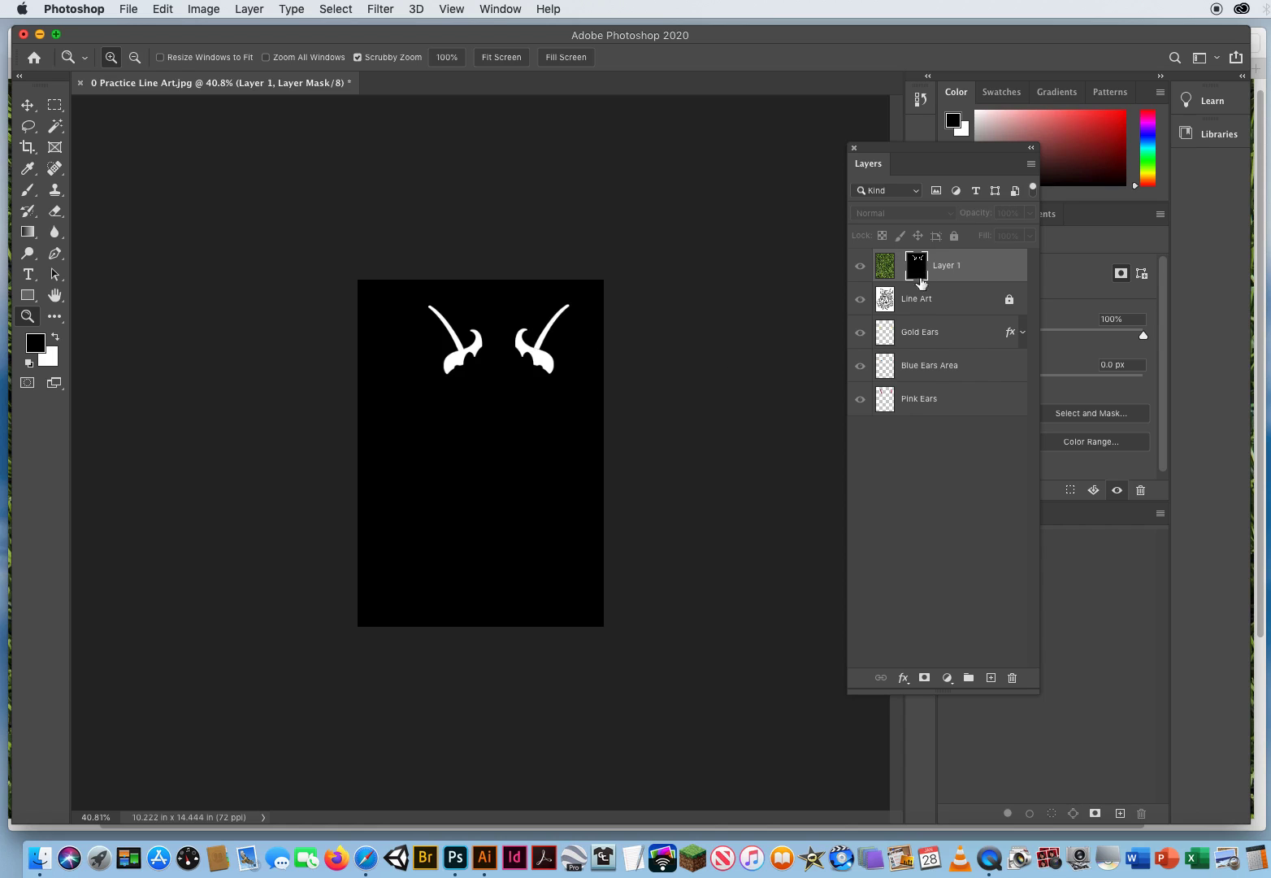
pyautogui.press('alt')
pyautogui.keyDown('alt'); pyautogui.click(917, 266); pyautogui.keyUp('alt')
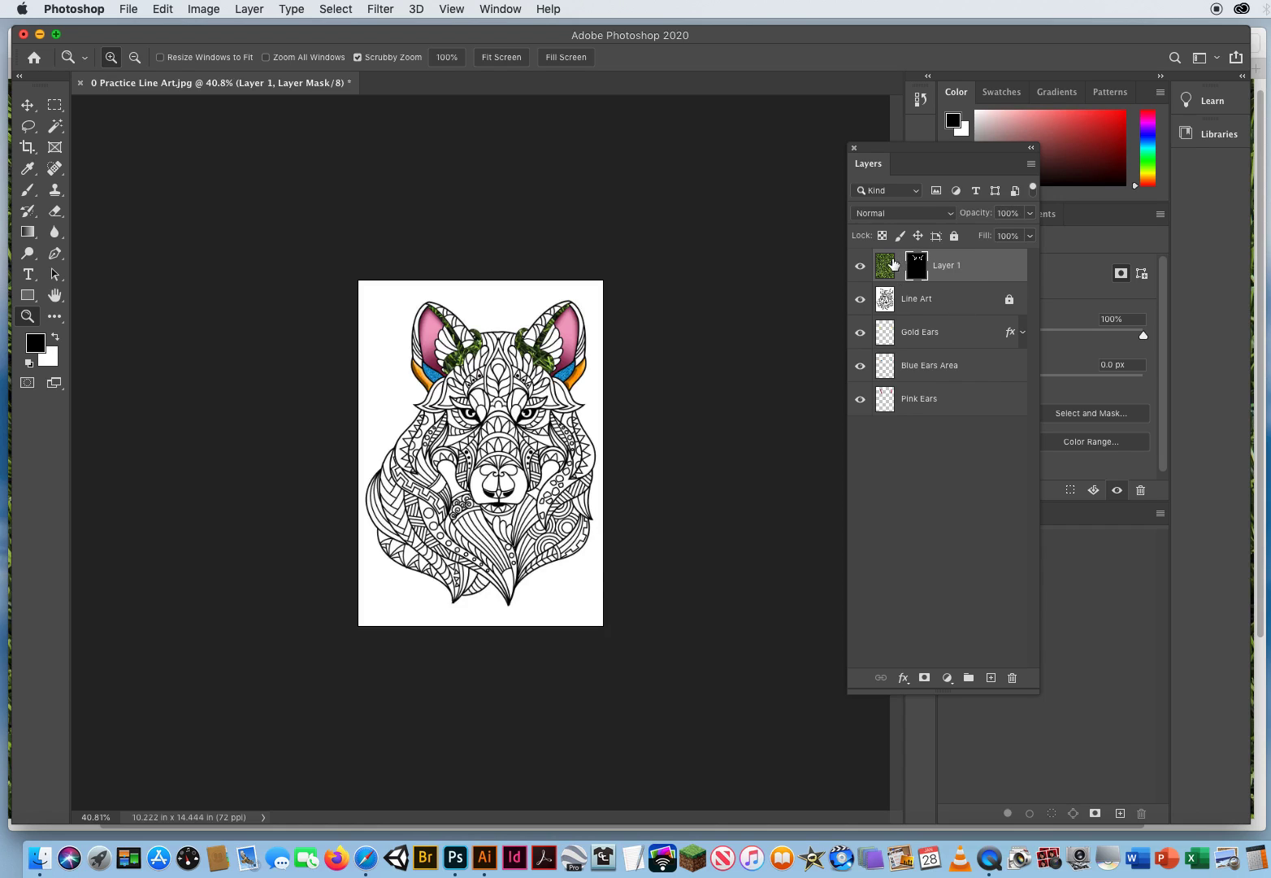
# - Free-transform the grass image independently of its mask, scaling it to about 52% and repositioning it over the ears
pyautogui.click(887, 268)
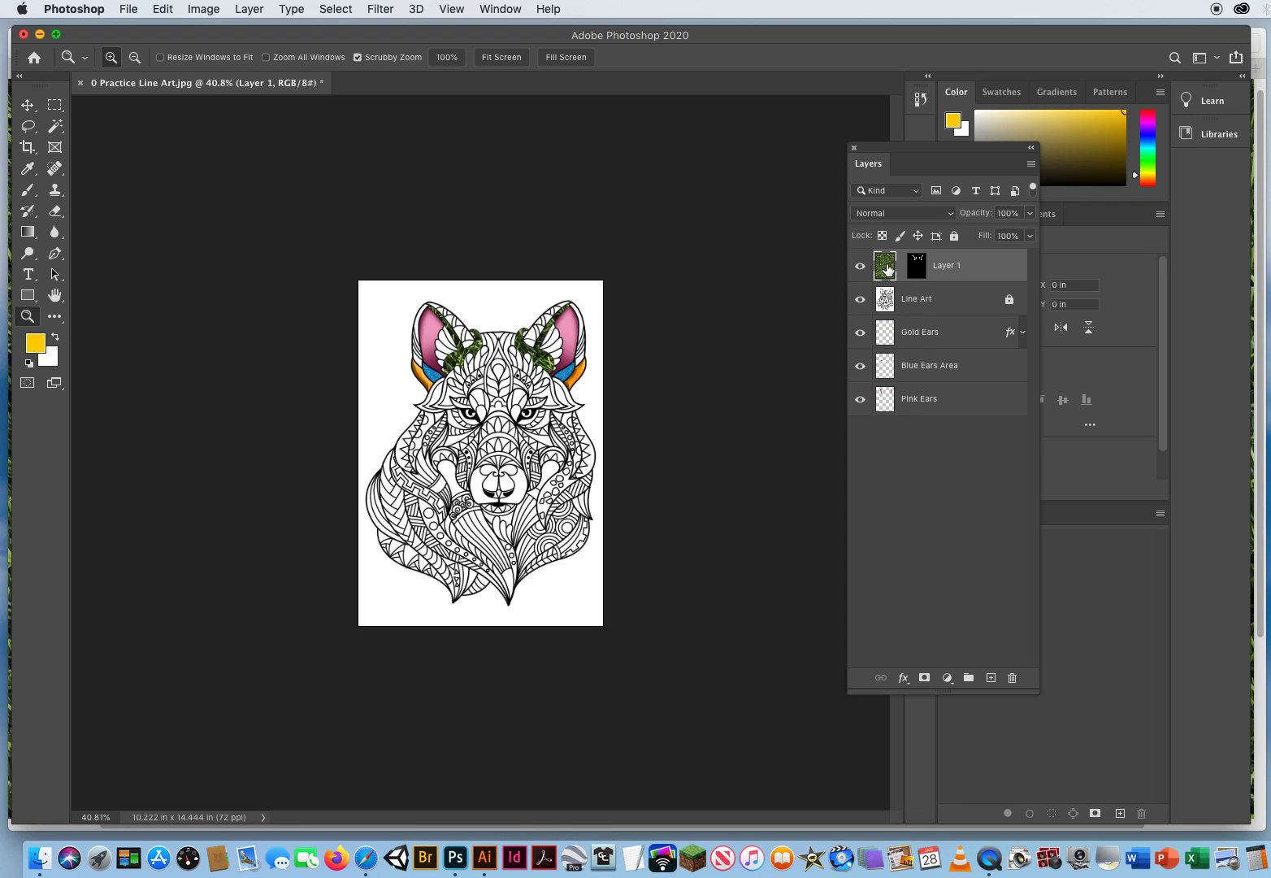
pyautogui.click(26, 105)
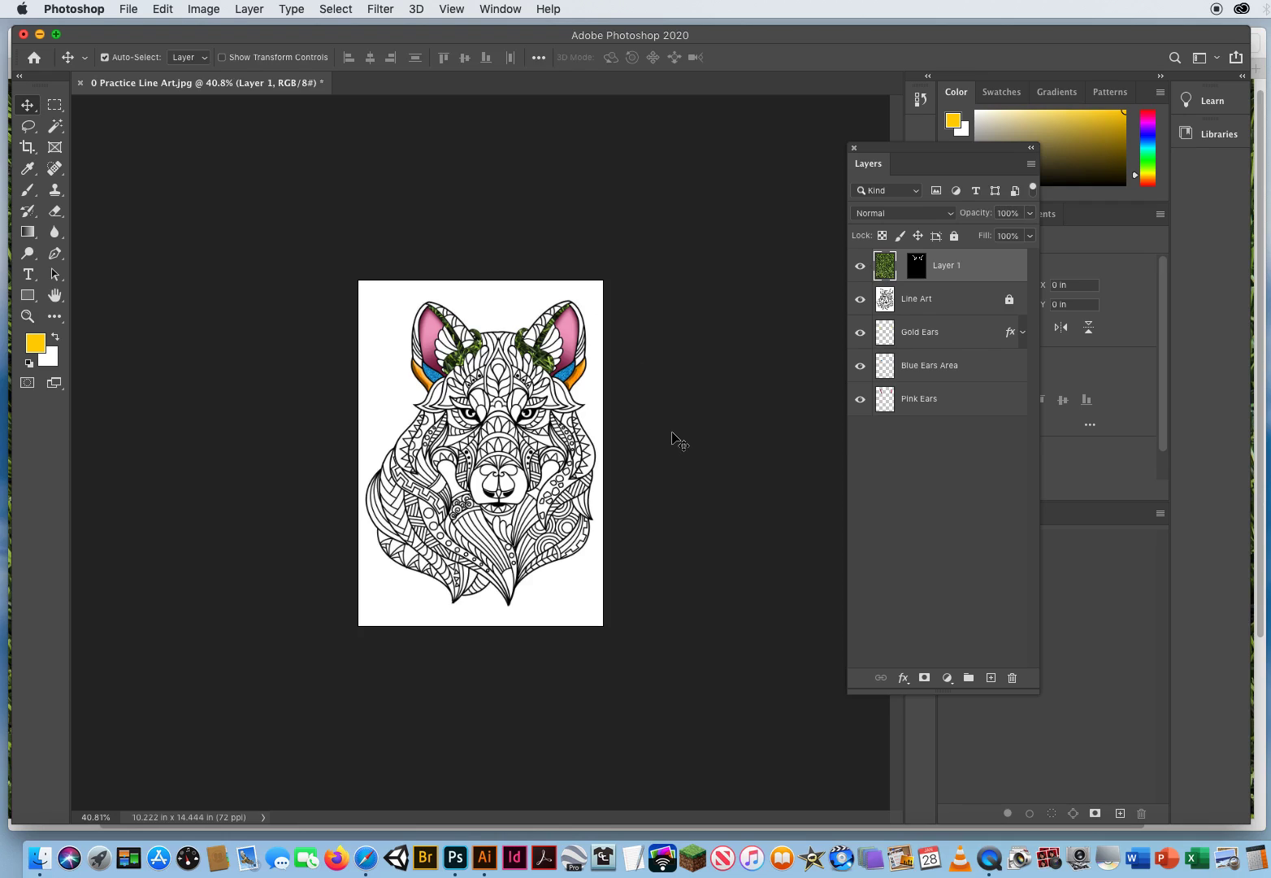
pyautogui.press('super+t')
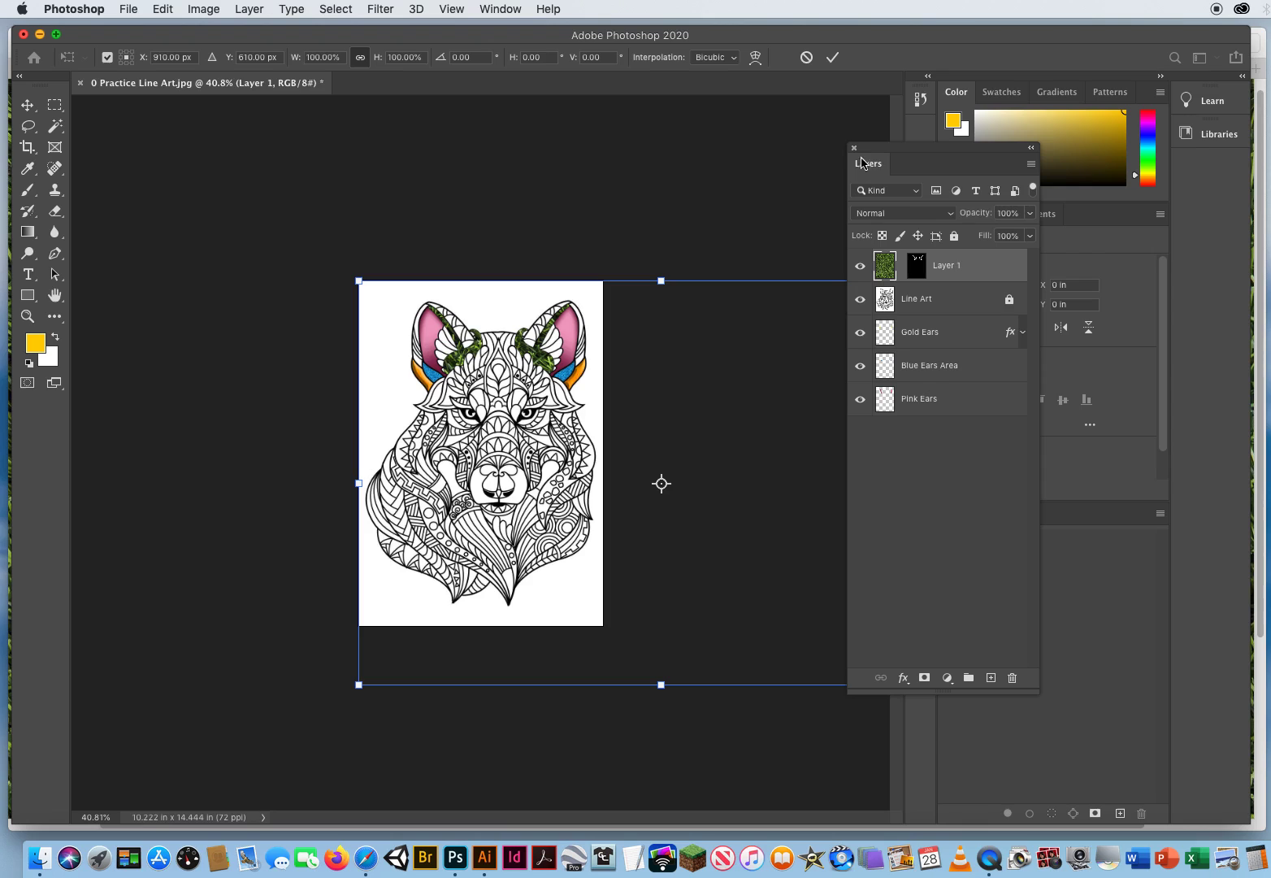
pyautogui.moveTo(869, 151); pyautogui.dragTo(872, 160)
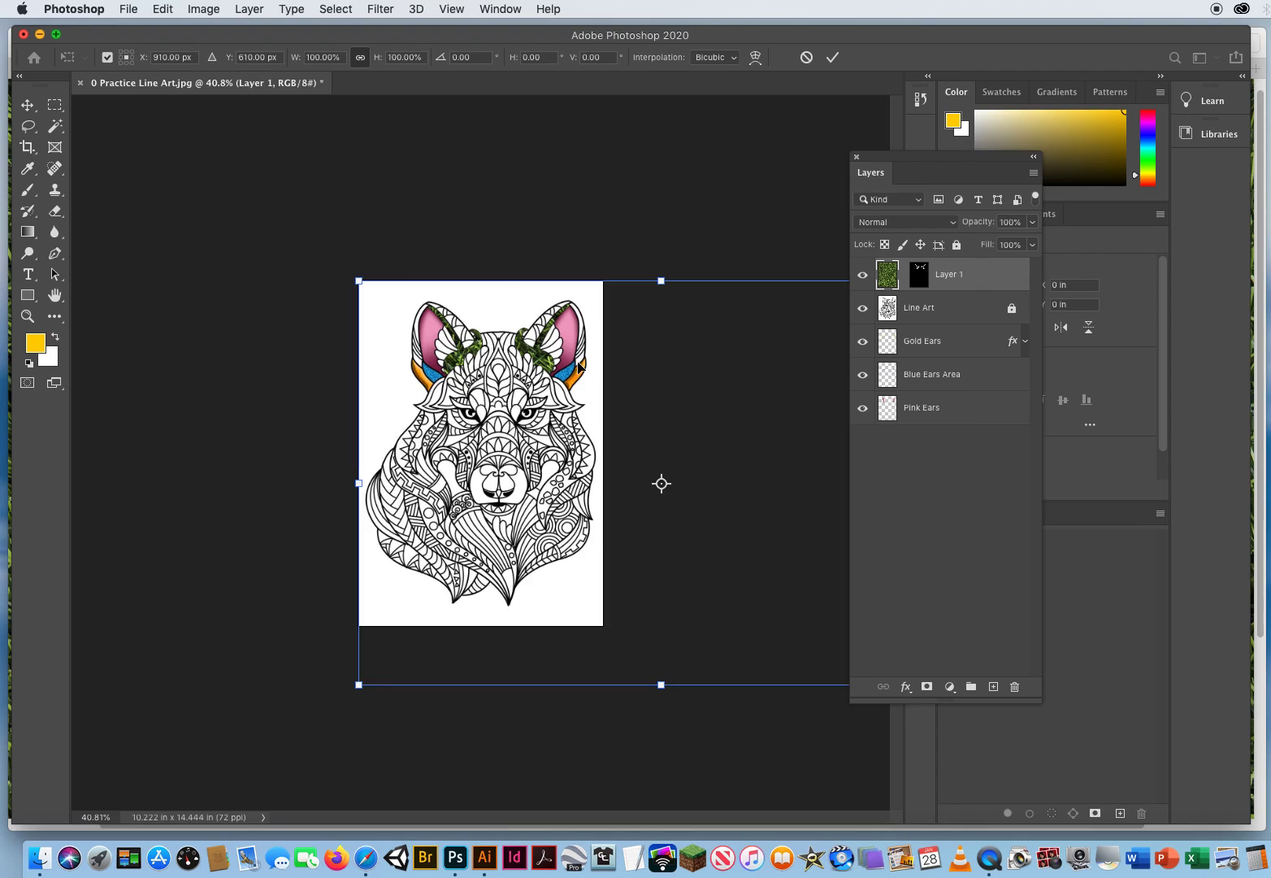
pyautogui.press('super+minus')
pyautogui.press('super+minus')
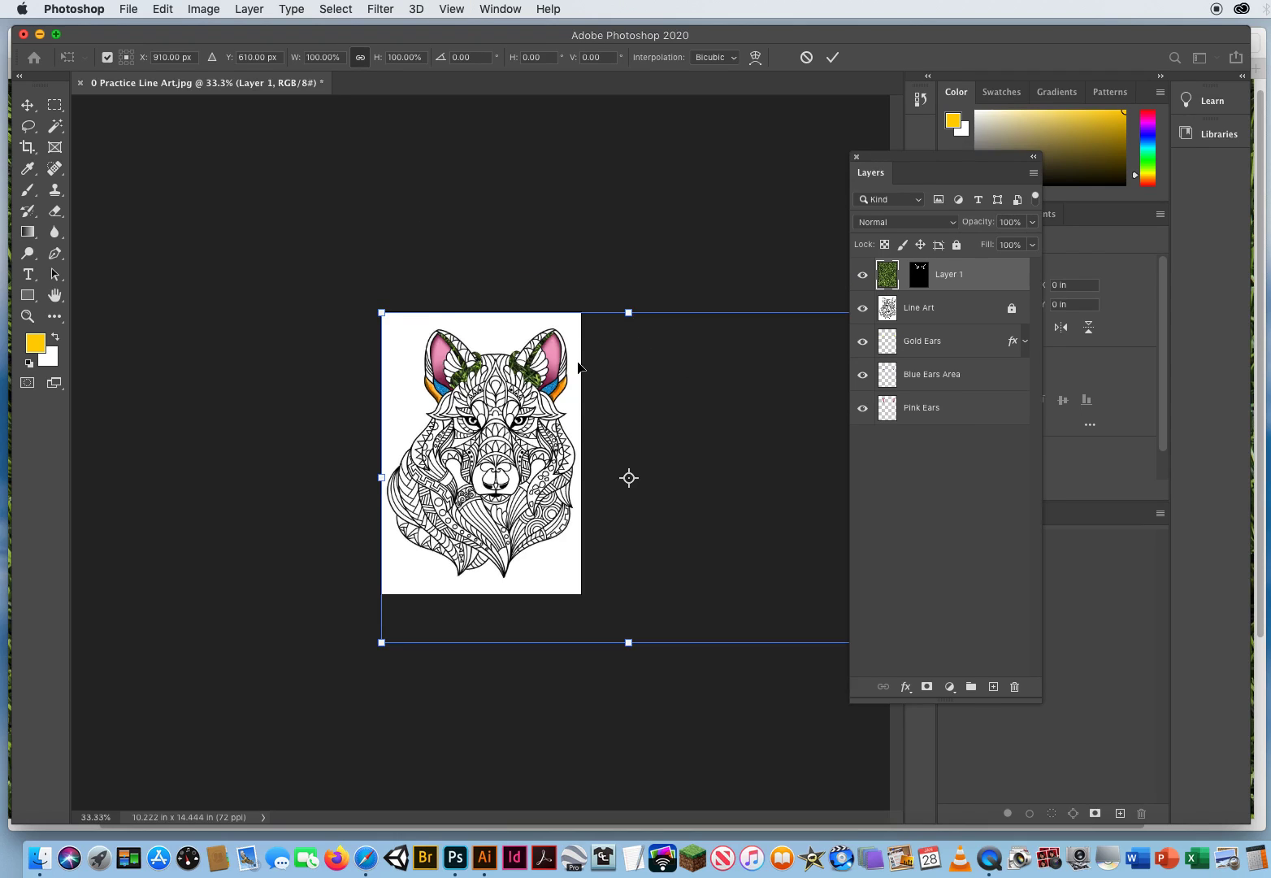
pyautogui.press('super+plus')
pyautogui.press('super+plus')
pyautogui.press('super+plus')
pyautogui.press('super+plus')
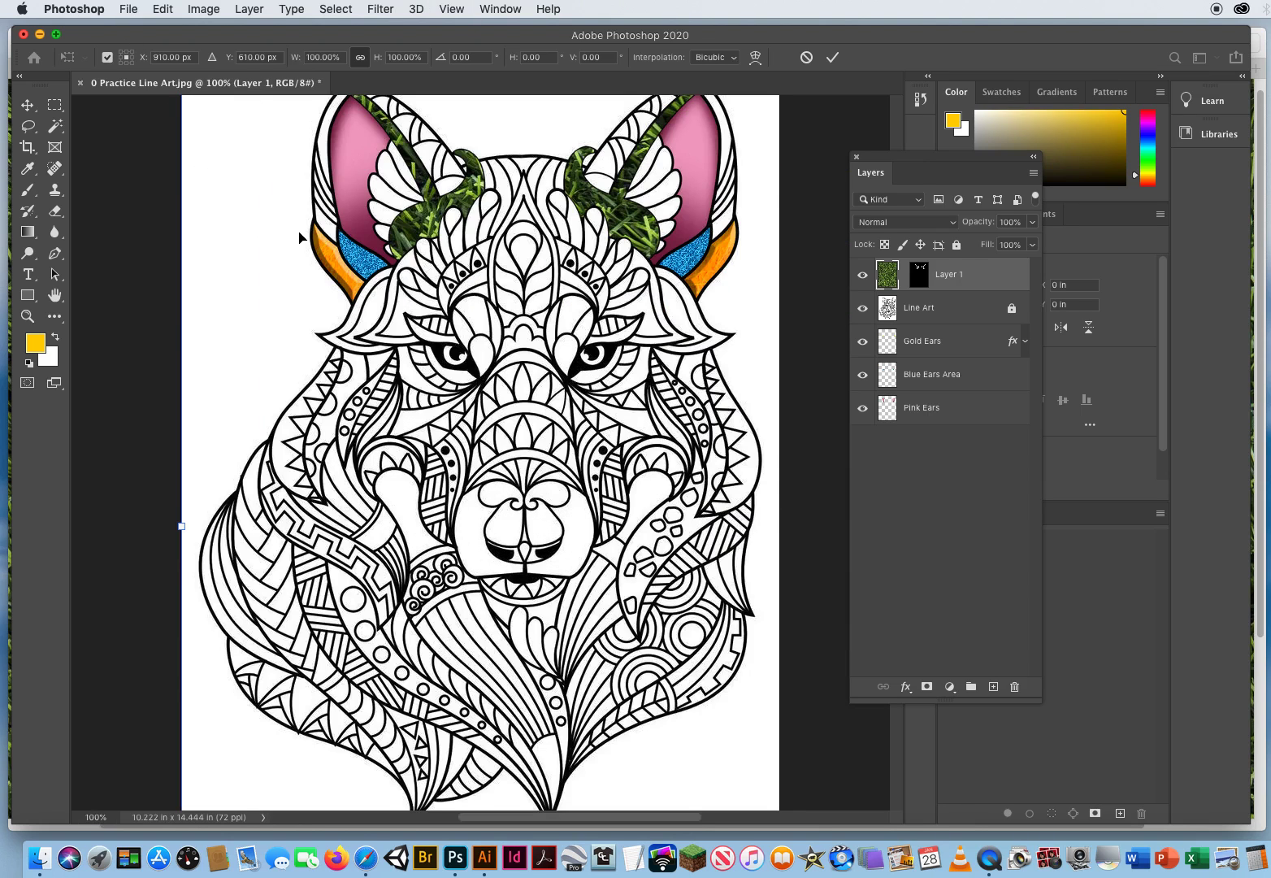
pyautogui.press('super+minus')
pyautogui.press('super+minus')
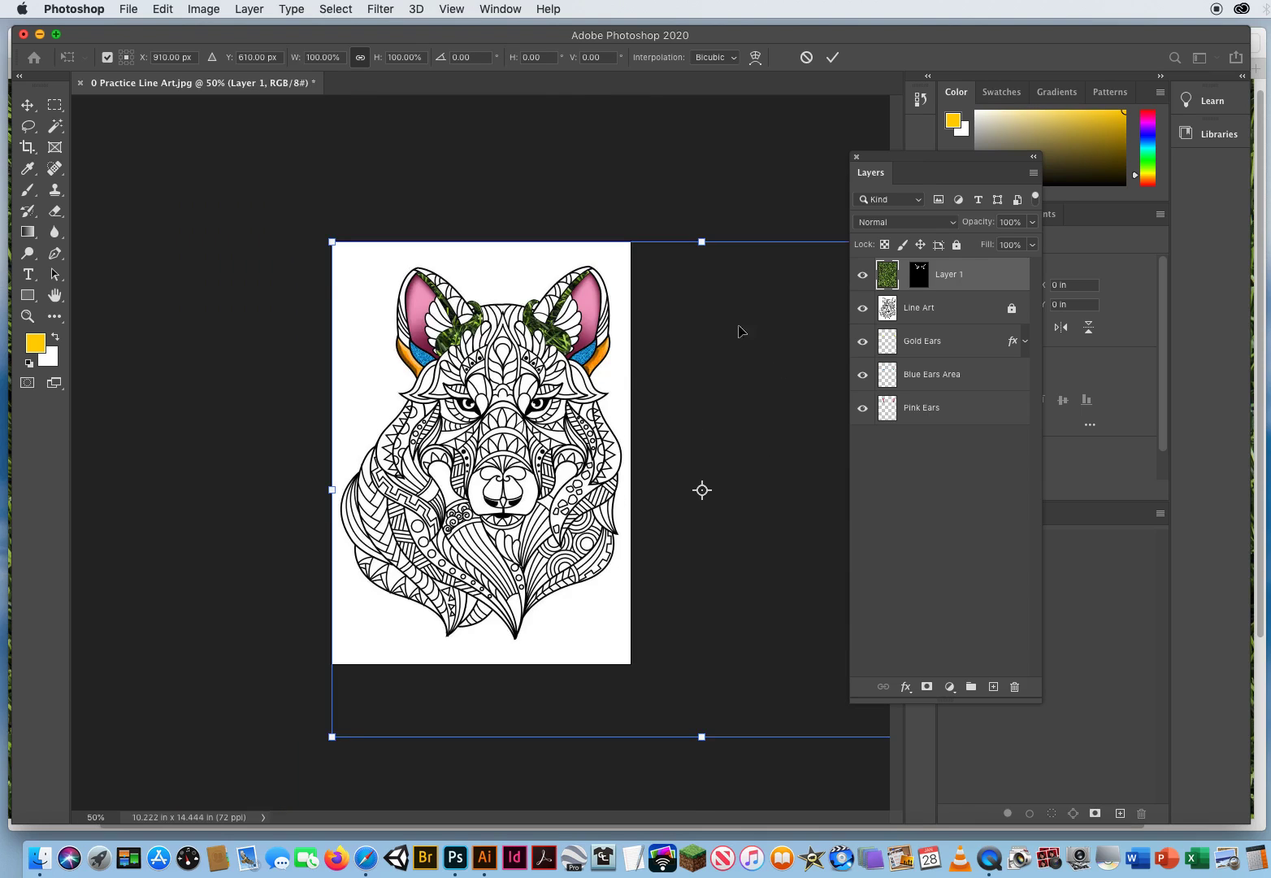
pyautogui.moveTo(727, 399); pyautogui.dragTo(535, 319)
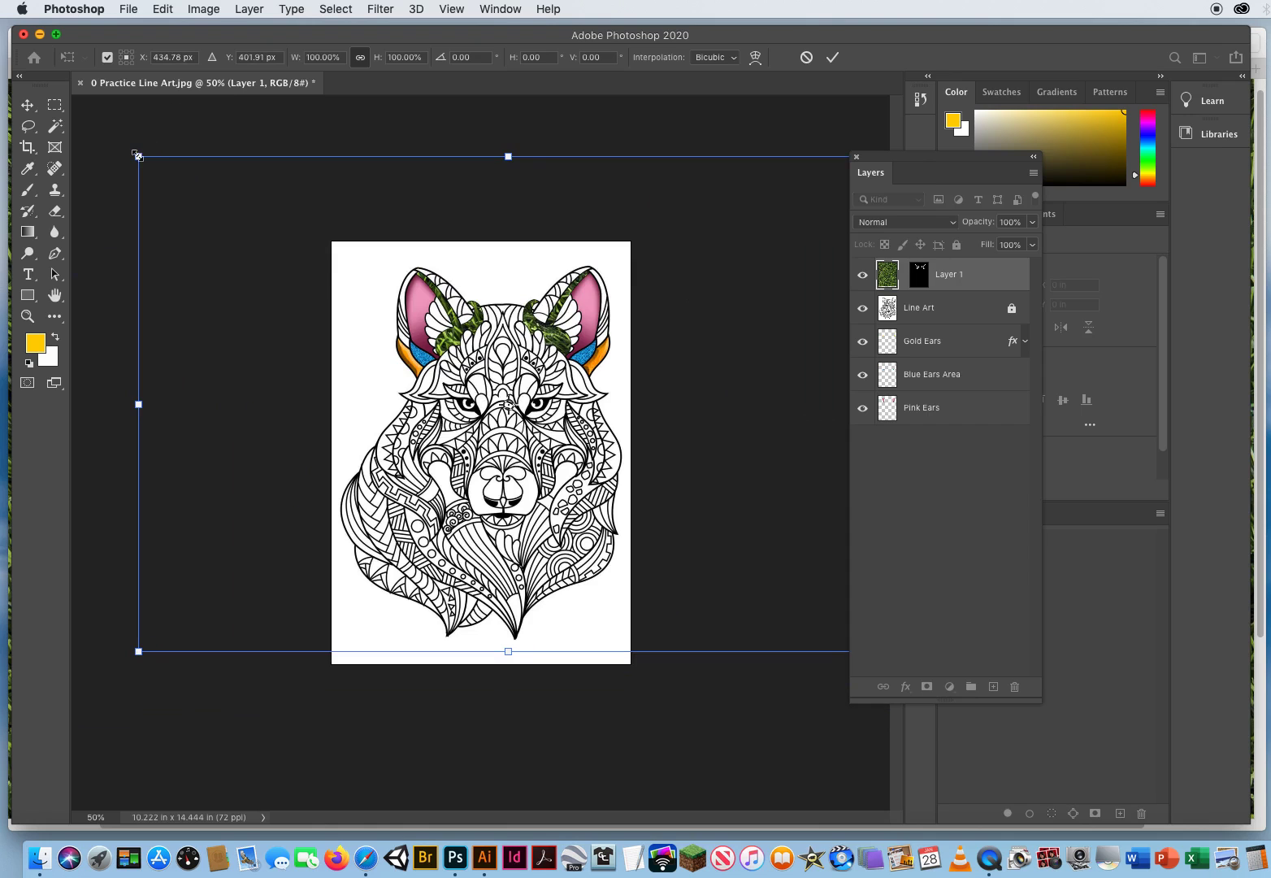
pyautogui.moveTo(136, 155); pyautogui.dragTo(515, 369)
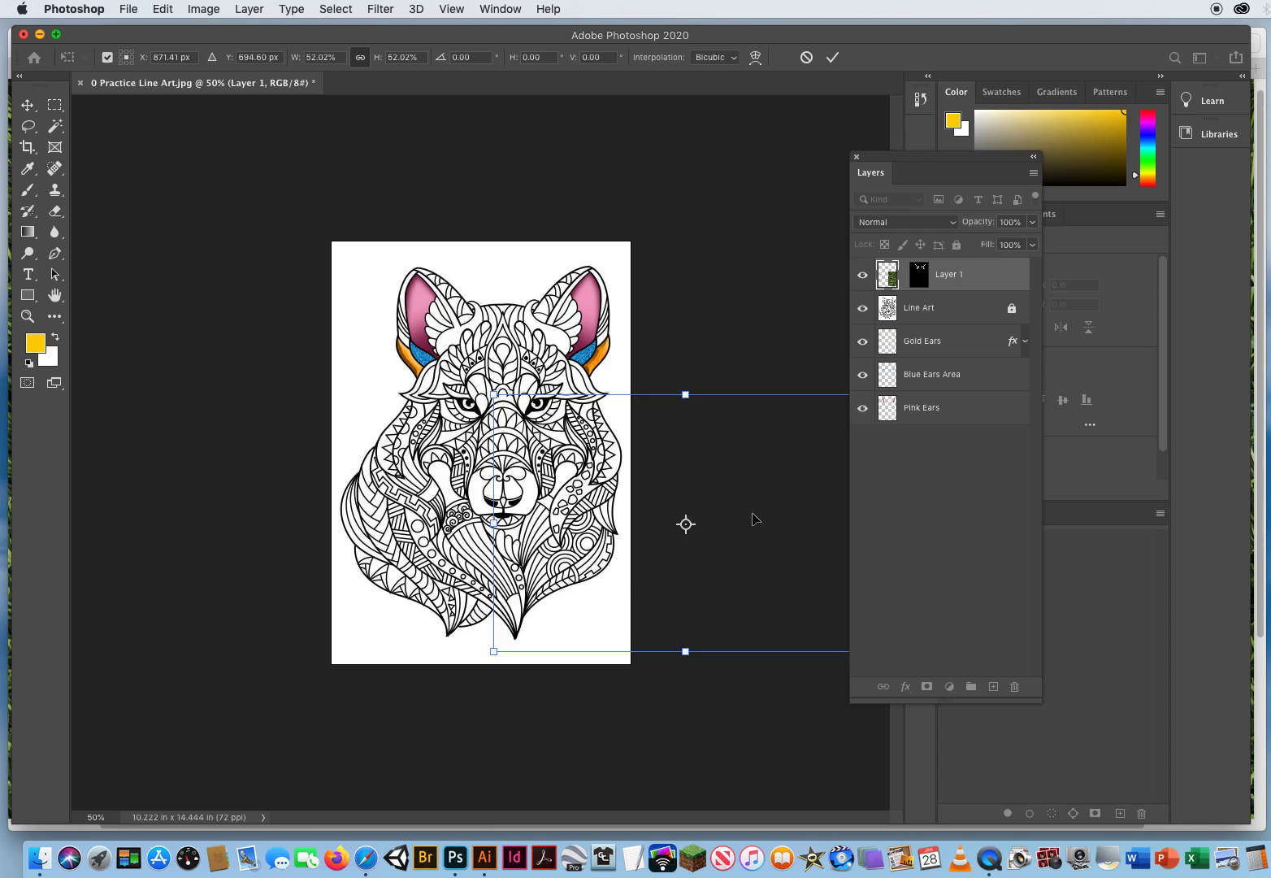
pyautogui.moveTo(753, 518); pyautogui.dragTo(612, 361)
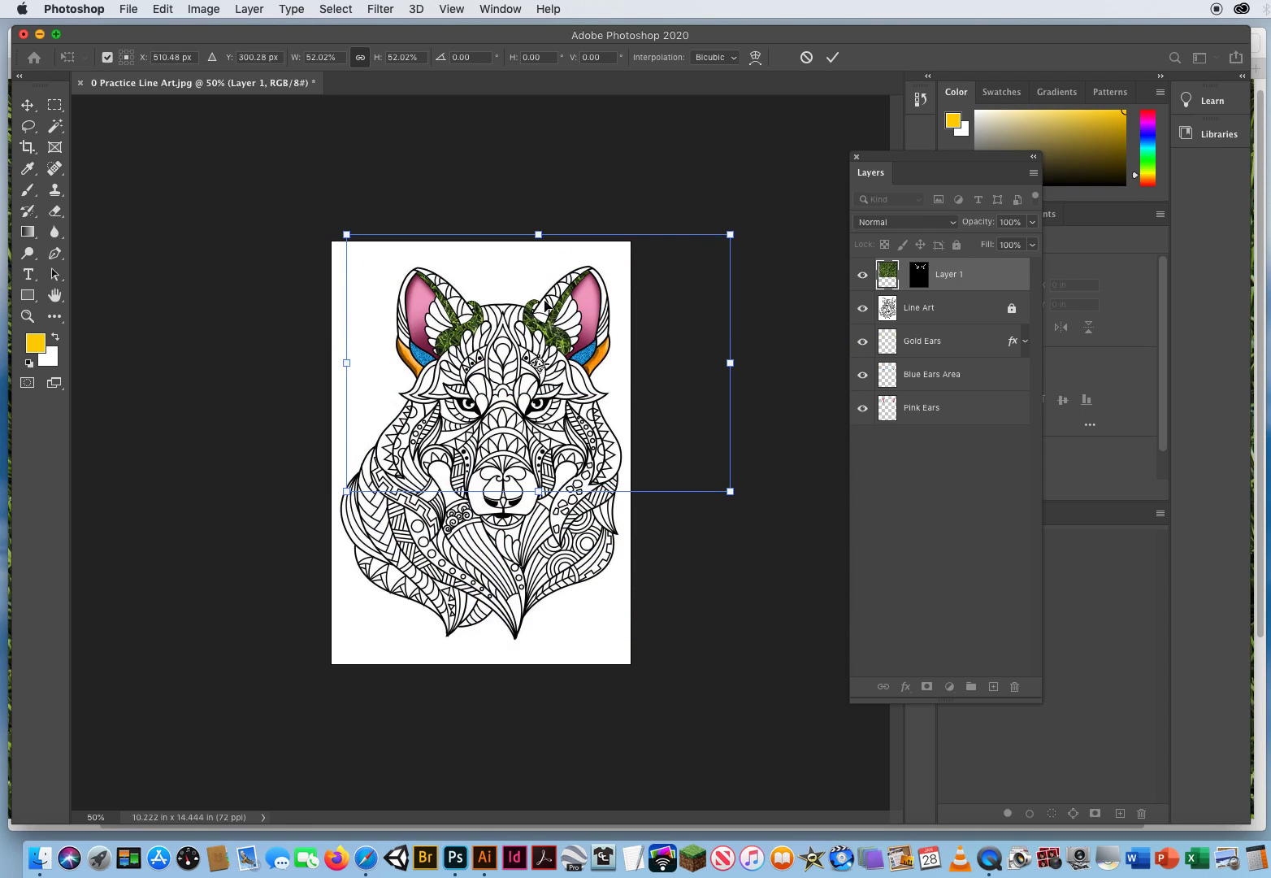
# - Shrink the grass image further to about 39.5%, center it across both ears, and apply the transformation
pyautogui.moveTo(730, 491); pyautogui.dragTo(638, 428)
pyautogui.moveTo(564, 398); pyautogui.dragTo(588, 396)
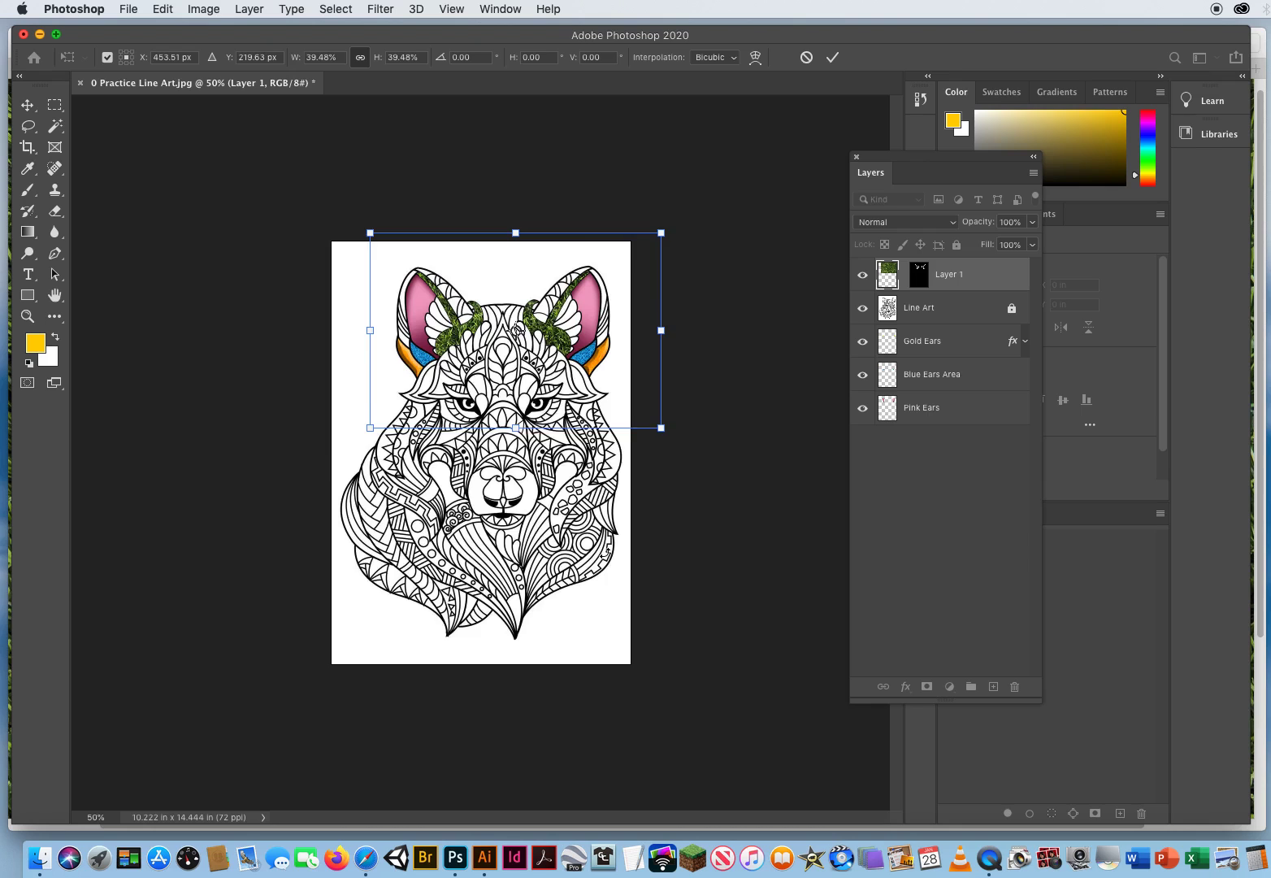
pyautogui.press('super+equal')
pyautogui.press('super+equal')
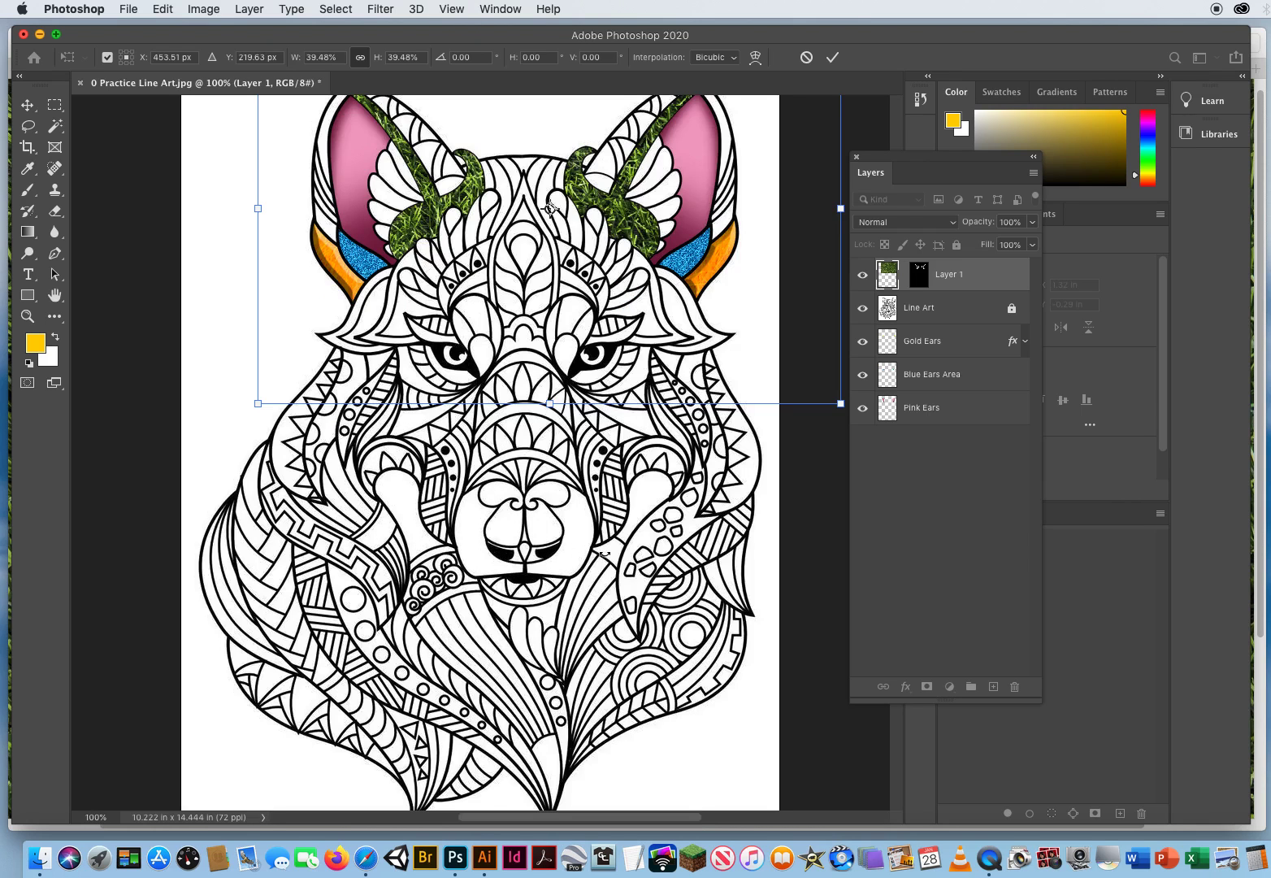
pyautogui.press('super+equal')
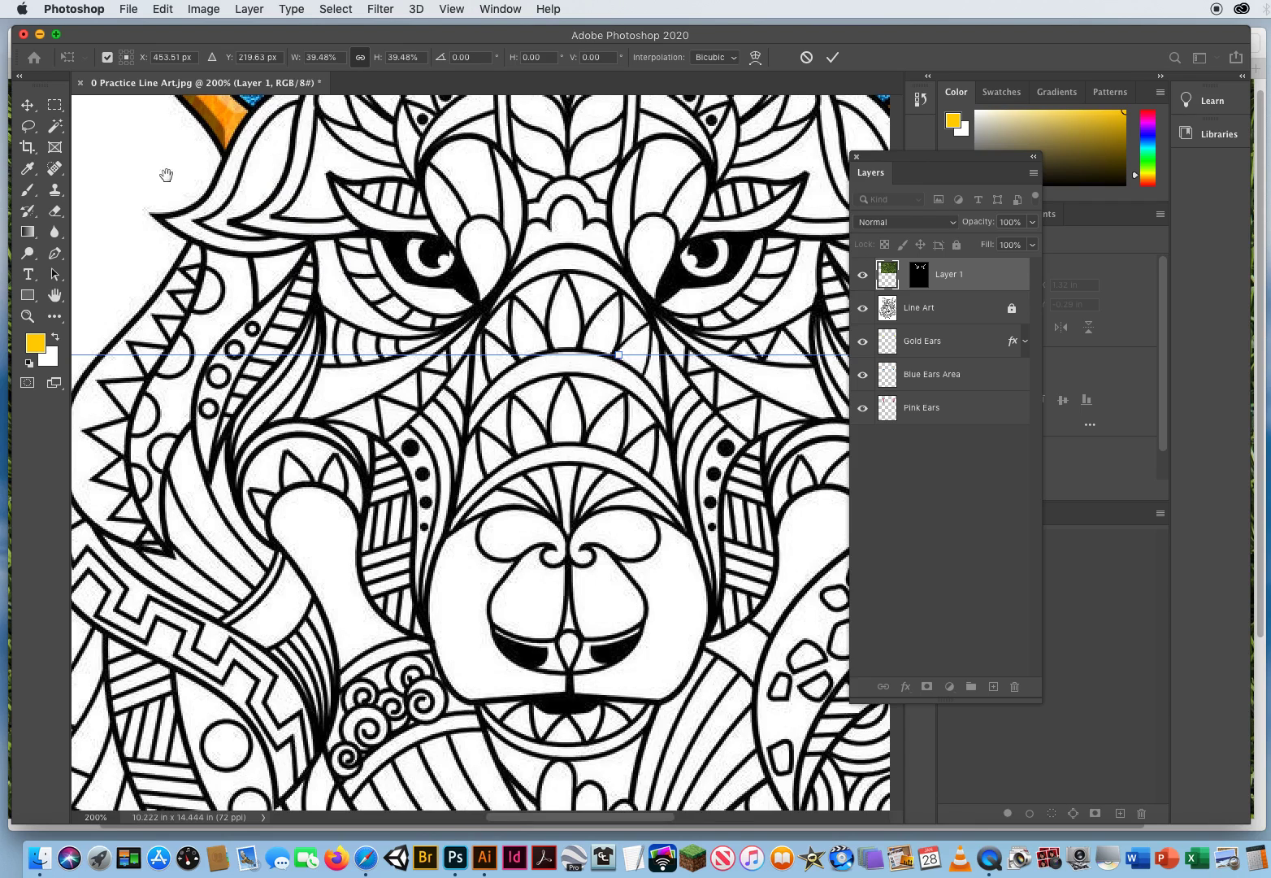
pyautogui.moveTo(573, 171); pyautogui.dragTo(495, 605)
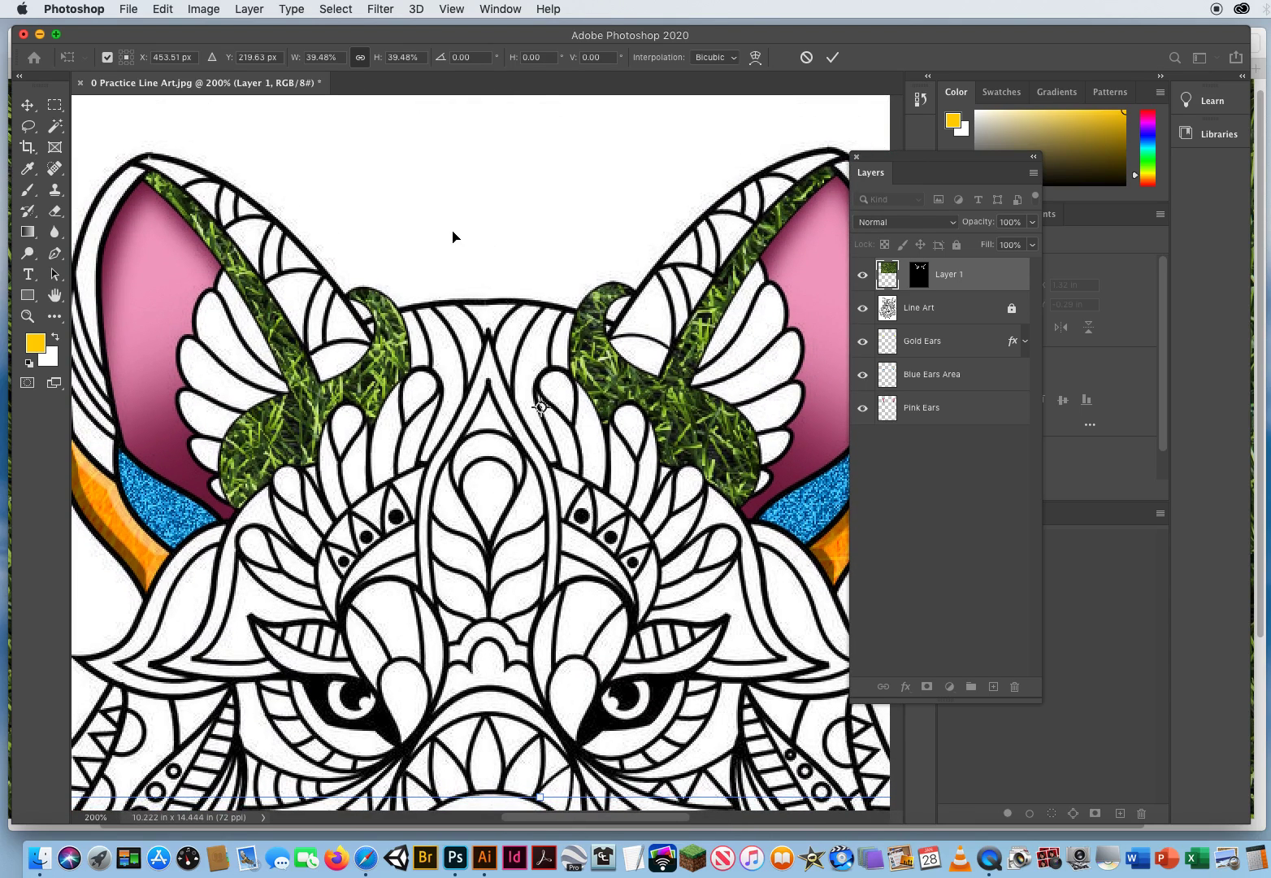
pyautogui.press('super+minus')
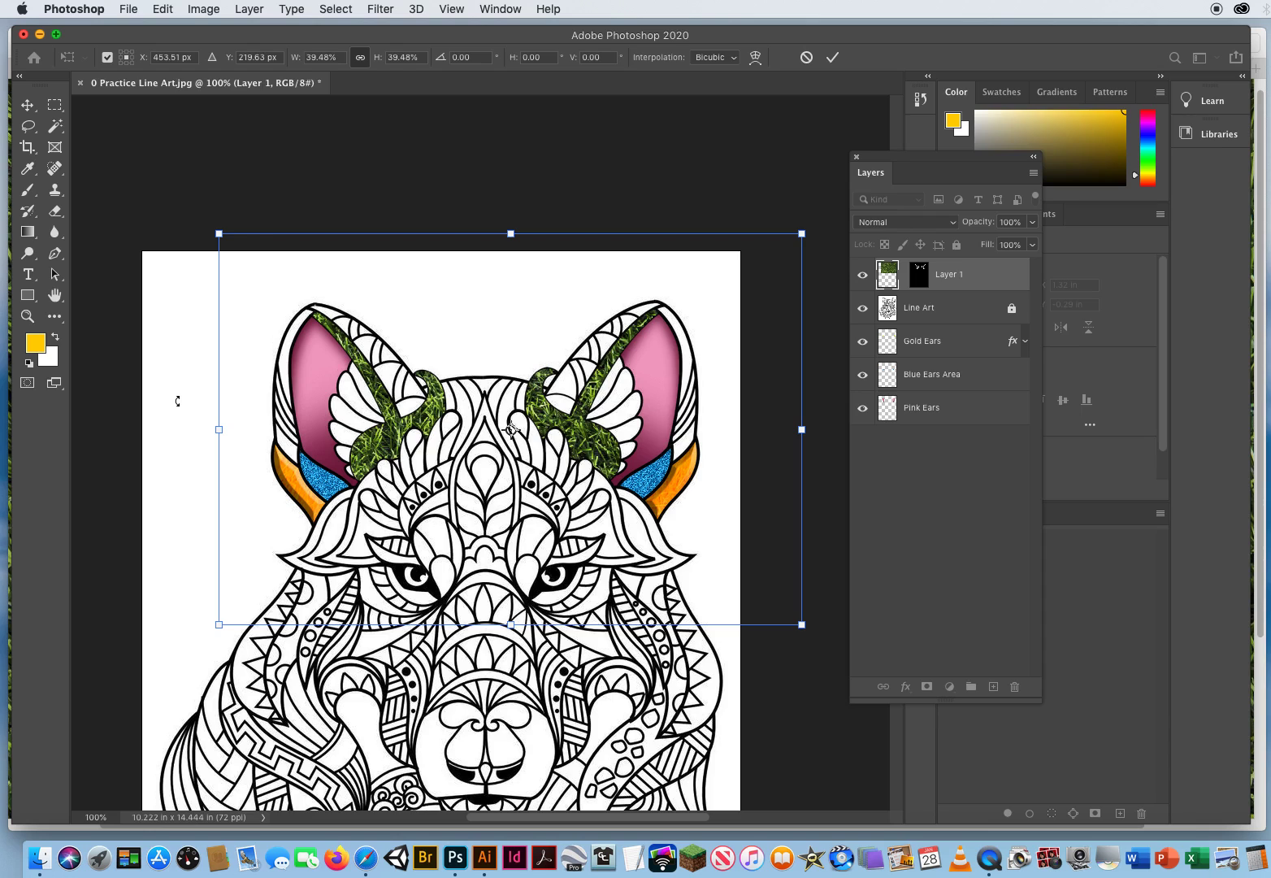
pyautogui.press('Return')
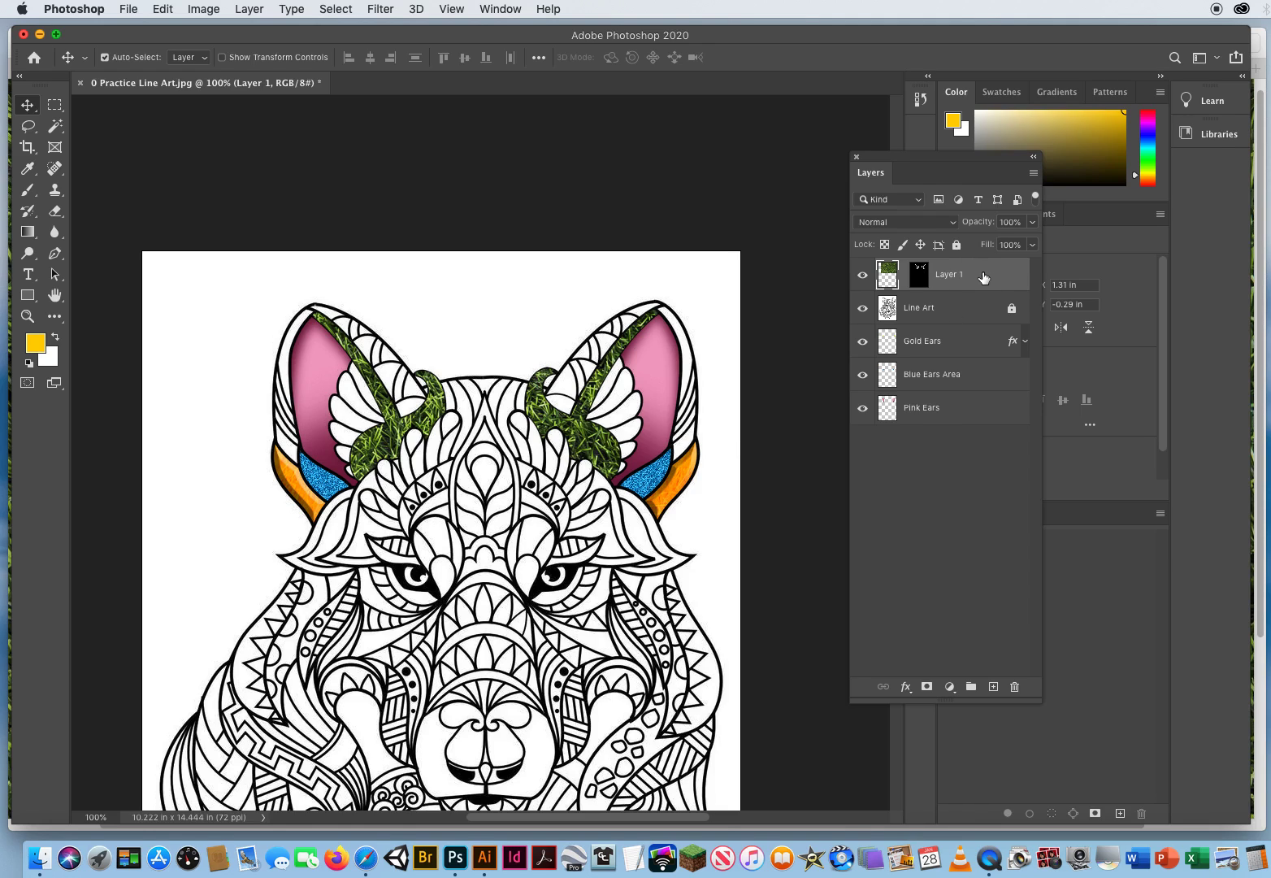
# - Move the grass layer beneath the Line Art layer, comparing the outlines up close with the grass above and below
pyautogui.moveTo(980, 275); pyautogui.dragTo(967, 325)
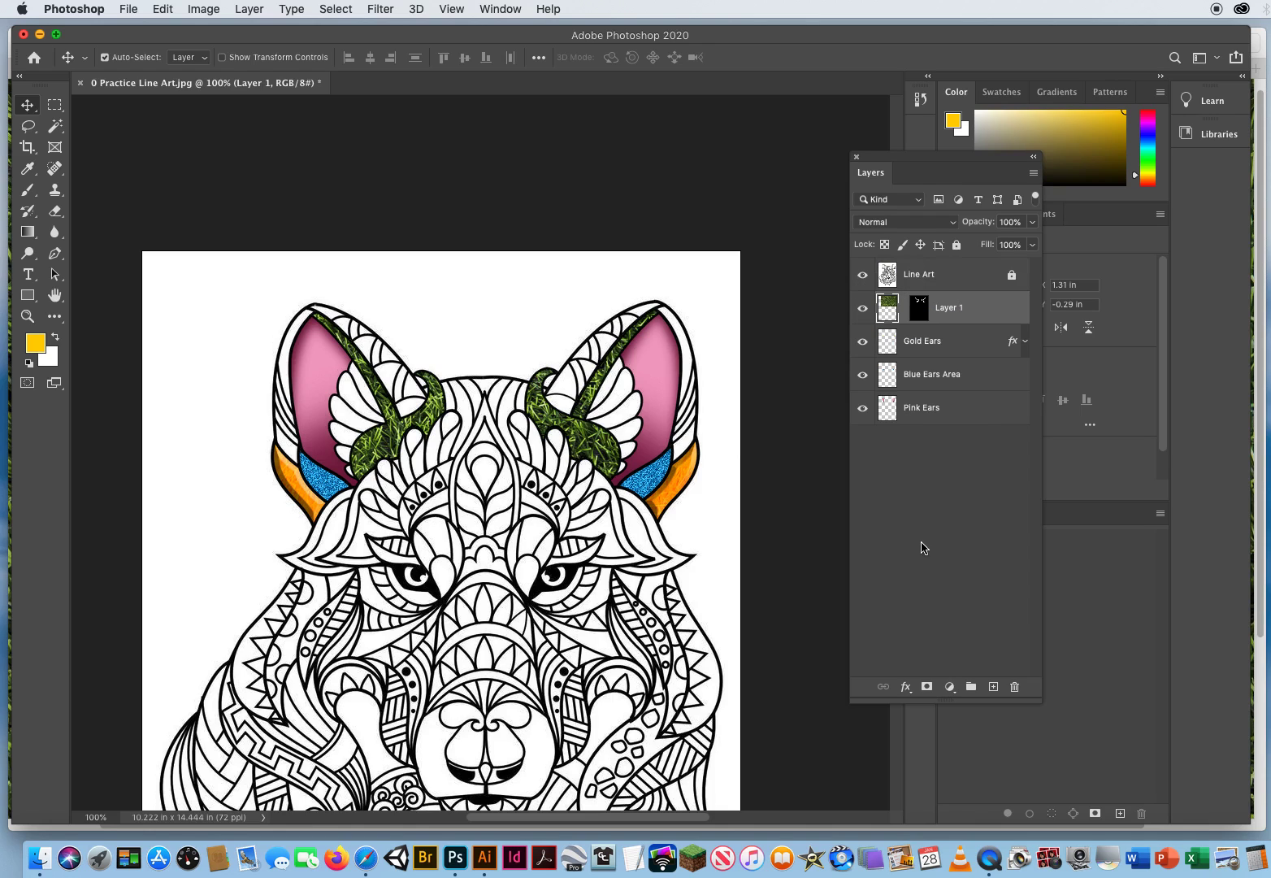
pyautogui.click(28, 316)
pyautogui.moveTo(379, 422); pyautogui.dragTo(469, 423)
pyautogui.moveTo(978, 312); pyautogui.dragTo(971, 265)
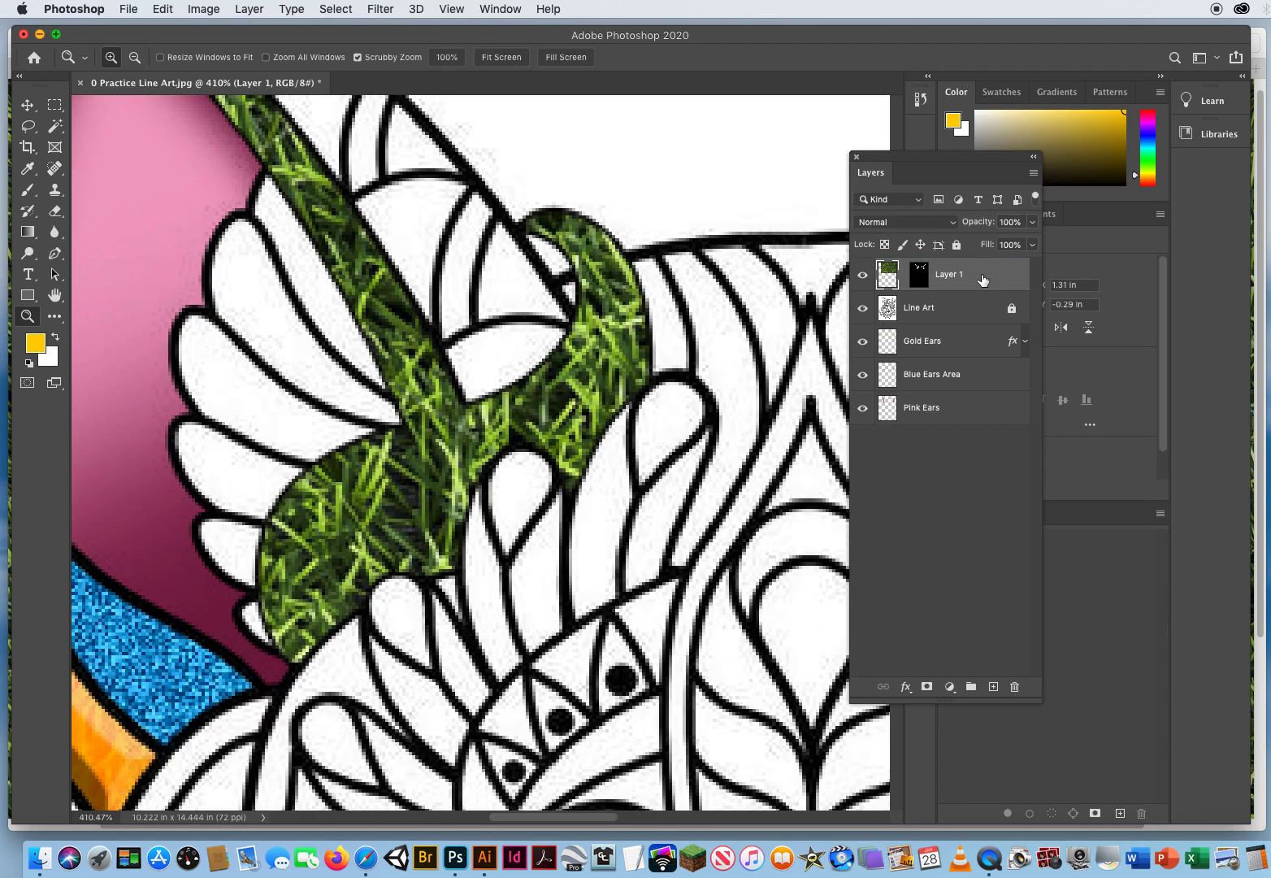
pyautogui.moveTo(983, 277); pyautogui.dragTo(964, 322)
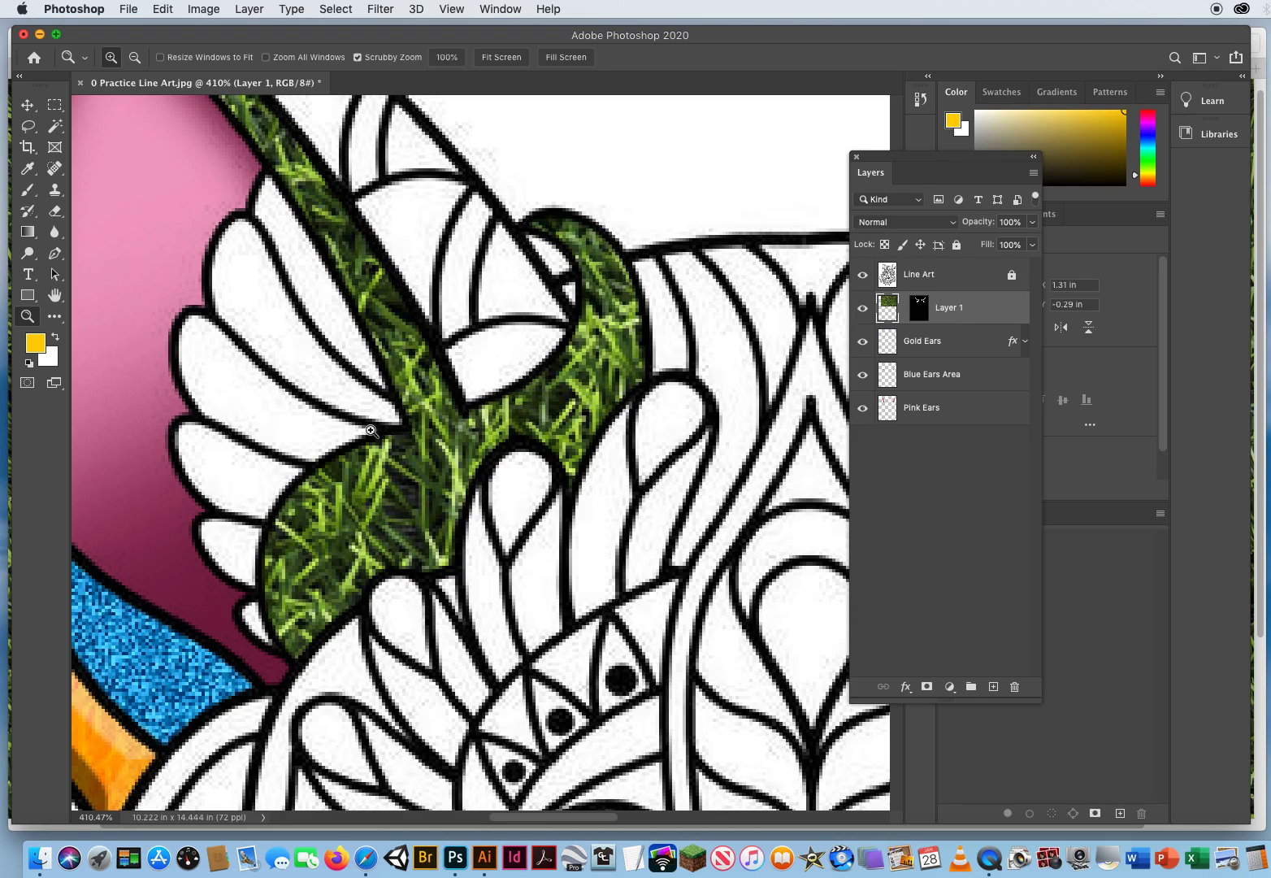
pyautogui.moveTo(537, 437); pyautogui.dragTo(508, 443)
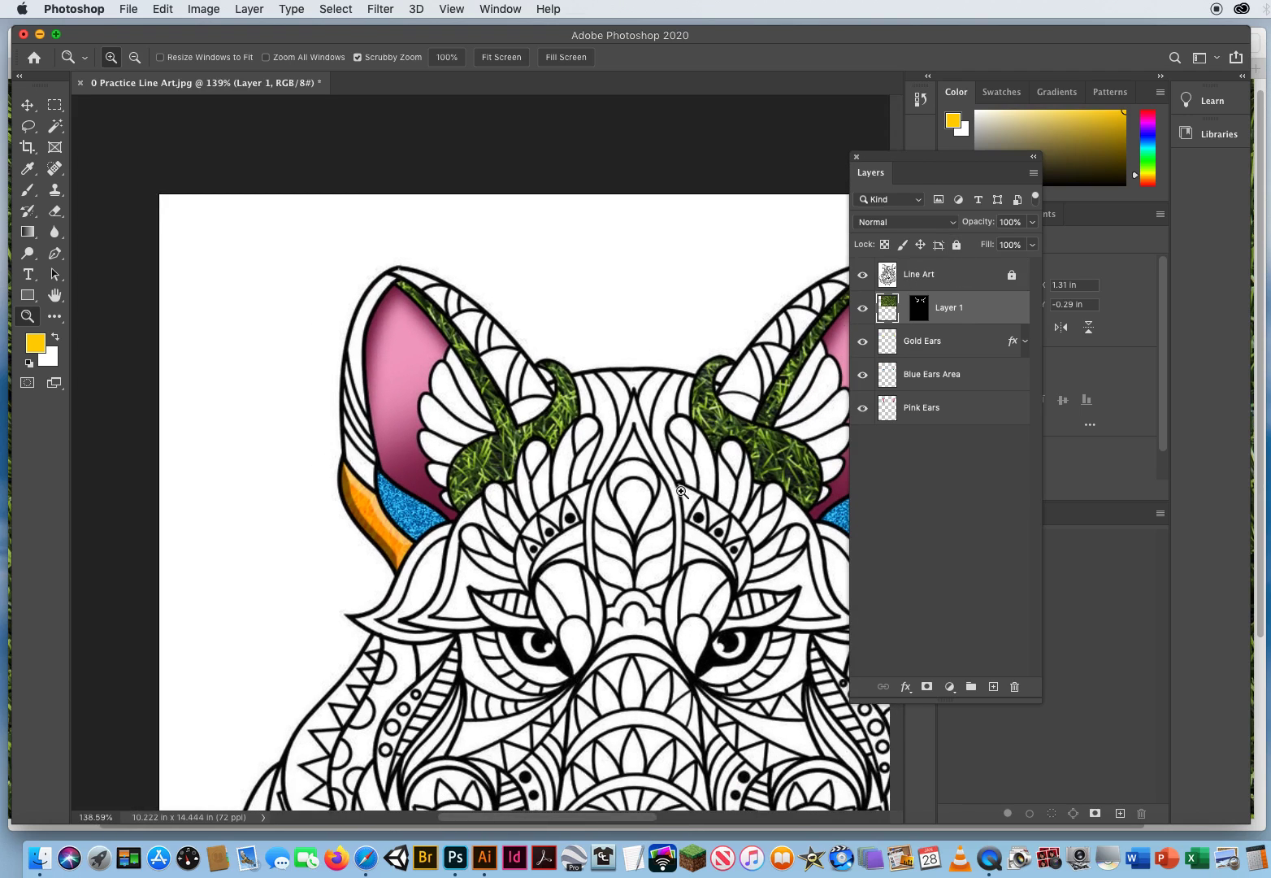
pyautogui.moveTo(658, 524); pyautogui.dragTo(513, 505)
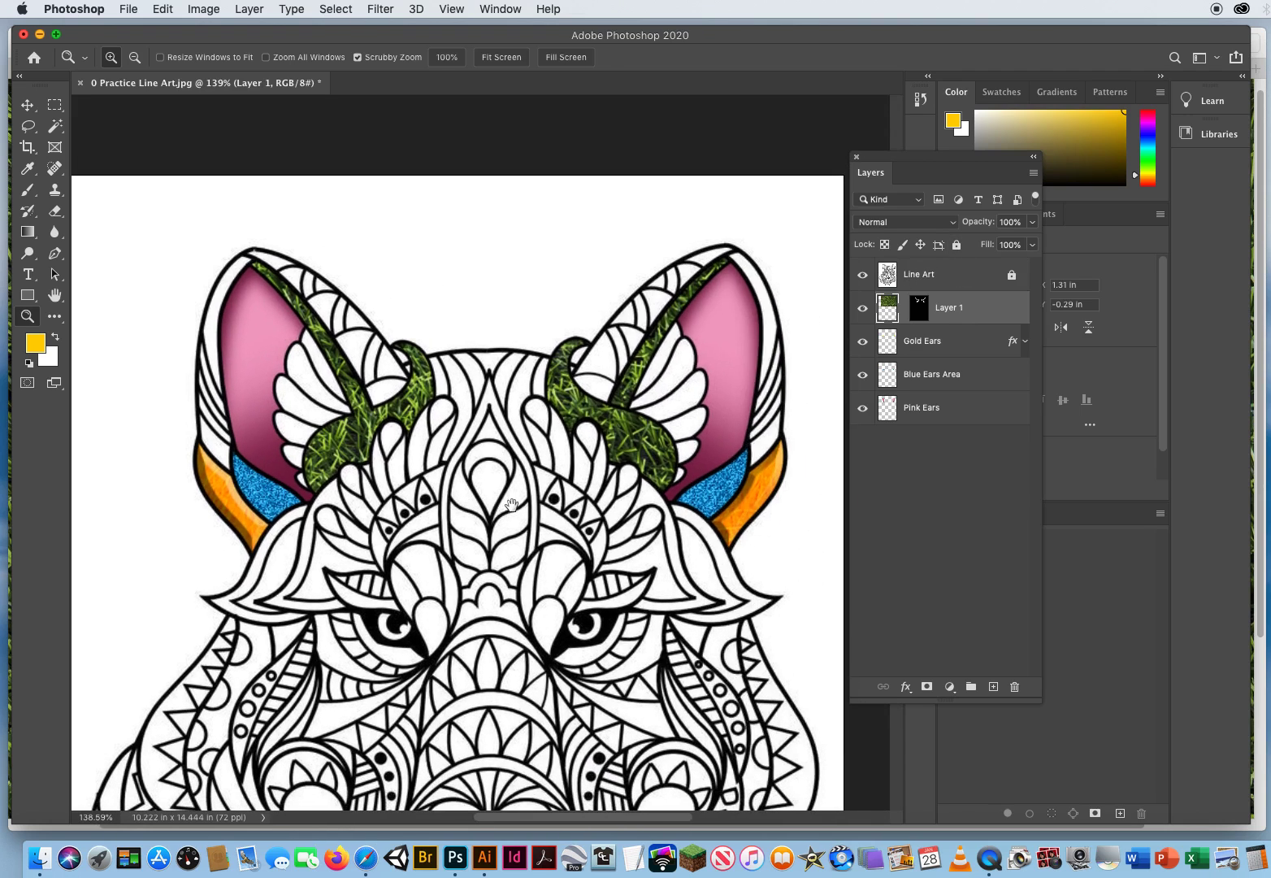
# - Check the blend modes of the Line Art, grass, Gold Ears and Blue Ears Area layers, and view the whole artwork
pyautogui.click(954, 277)
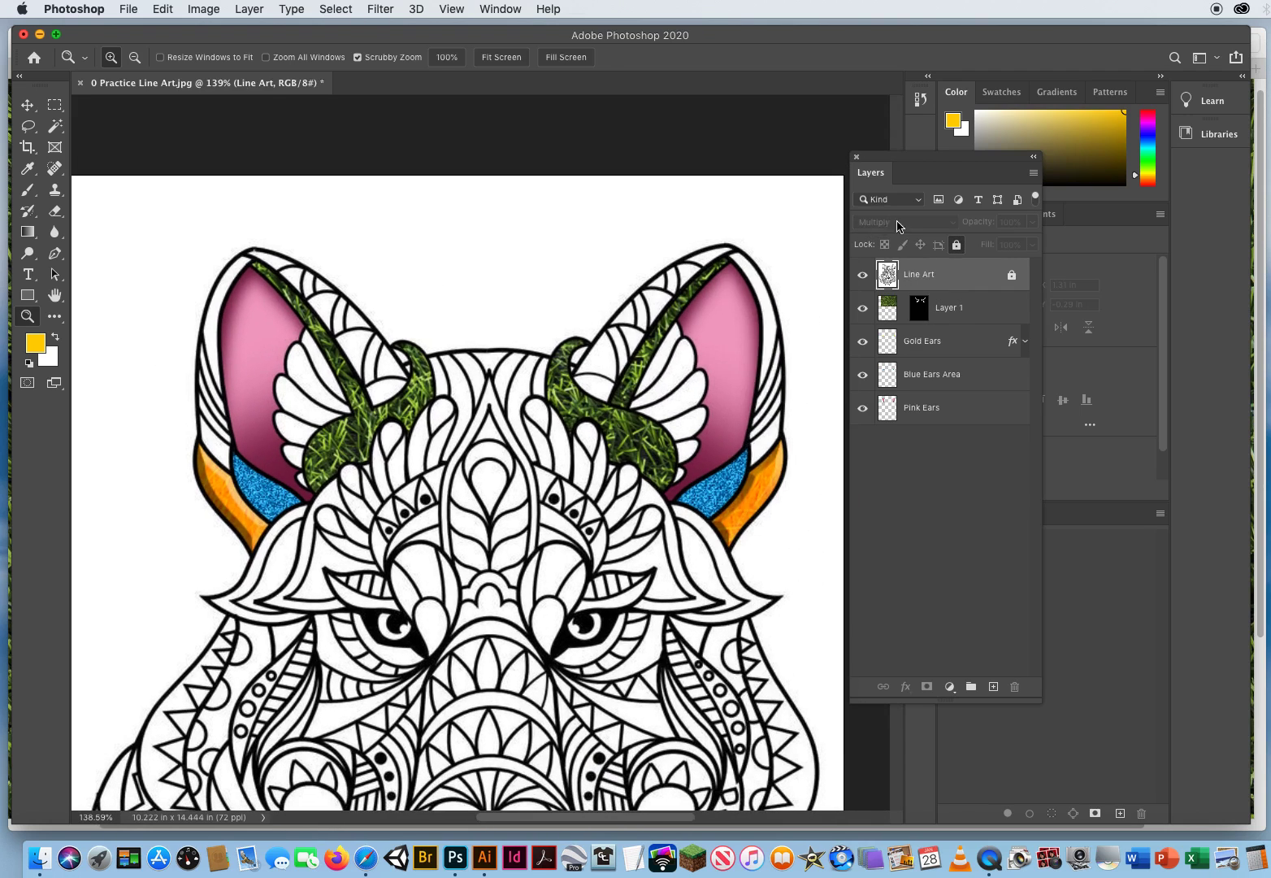
pyautogui.click(983, 317)
pyautogui.click(968, 345)
pyautogui.click(985, 375)
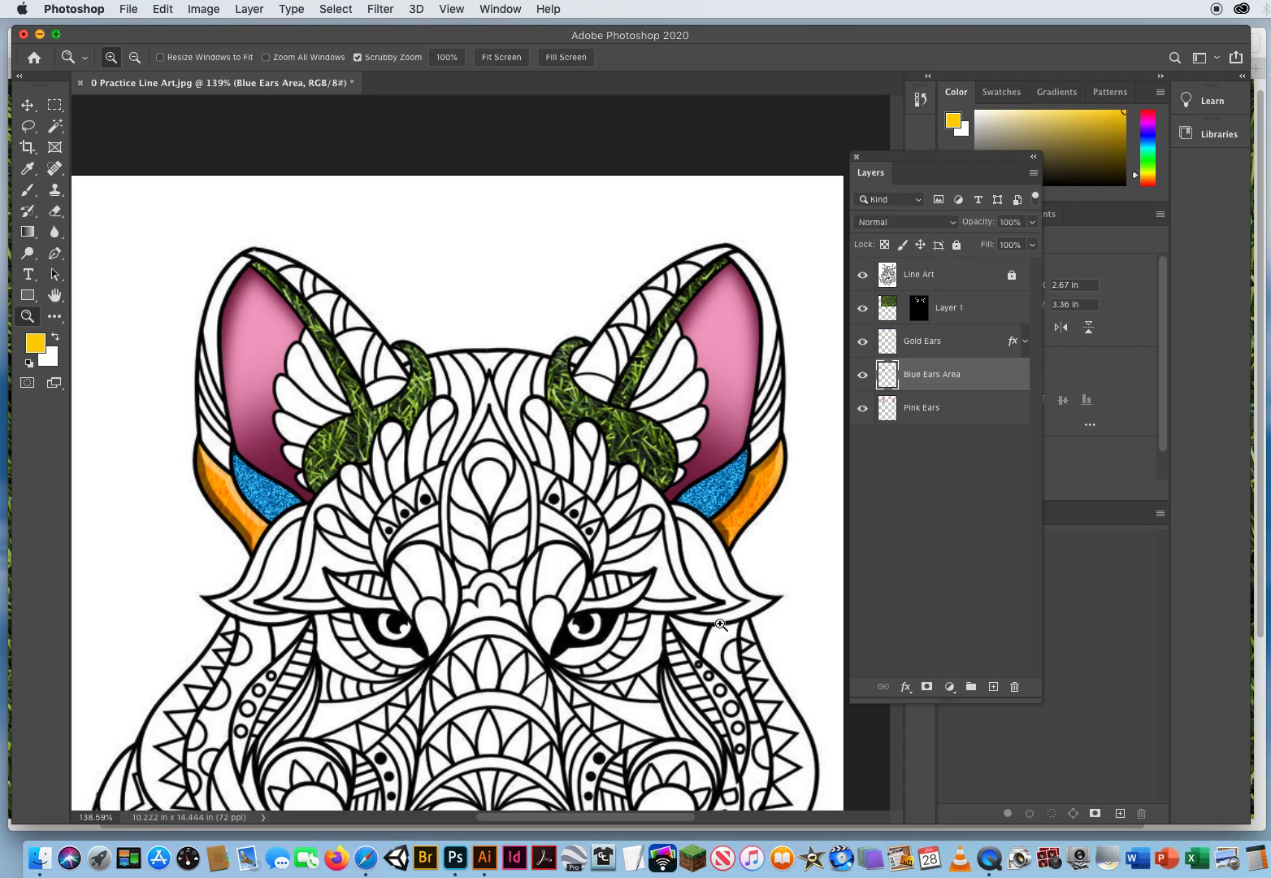
pyautogui.moveTo(675, 656); pyautogui.dragTo(653, 471)
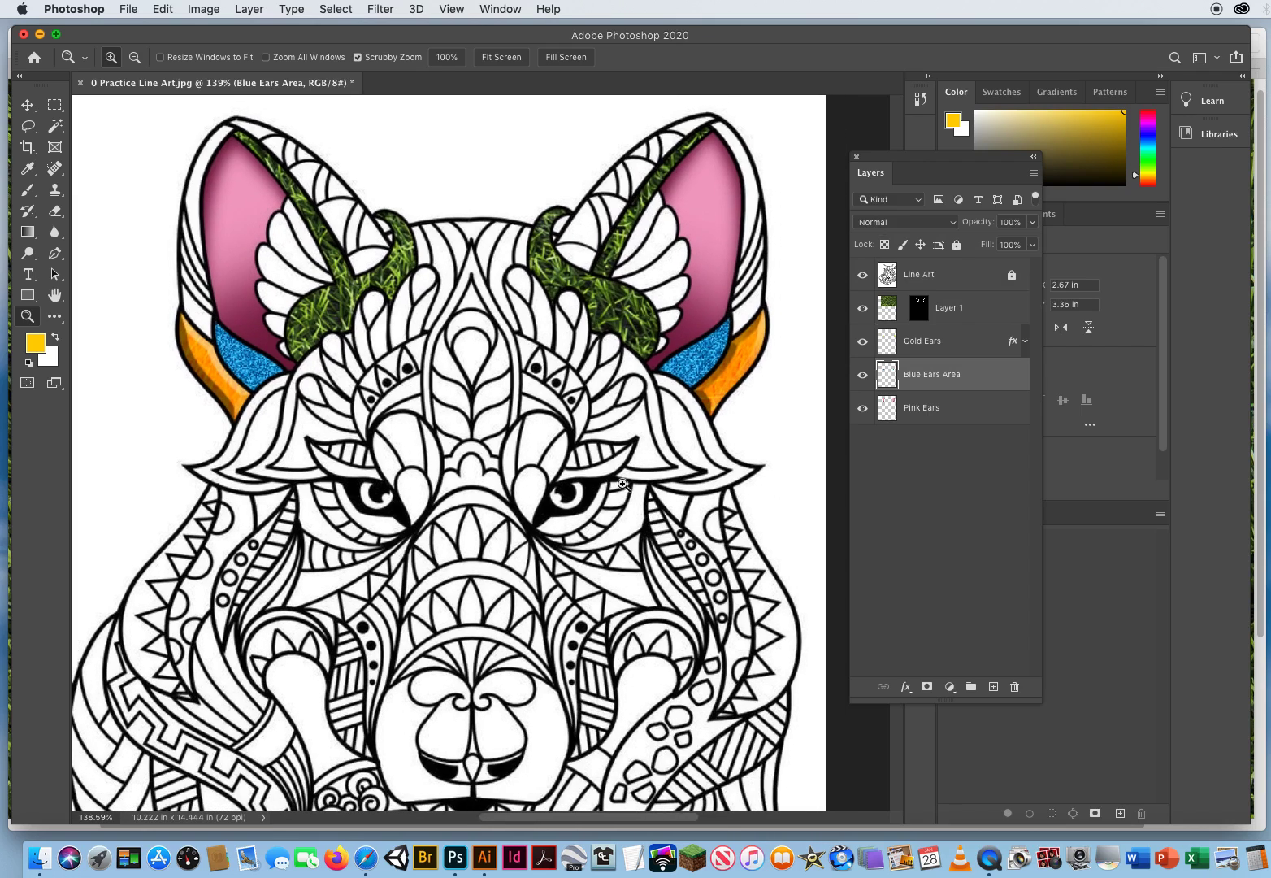
pyautogui.moveTo(558, 453); pyautogui.dragTo(526, 451)
pyautogui.press('super+0')
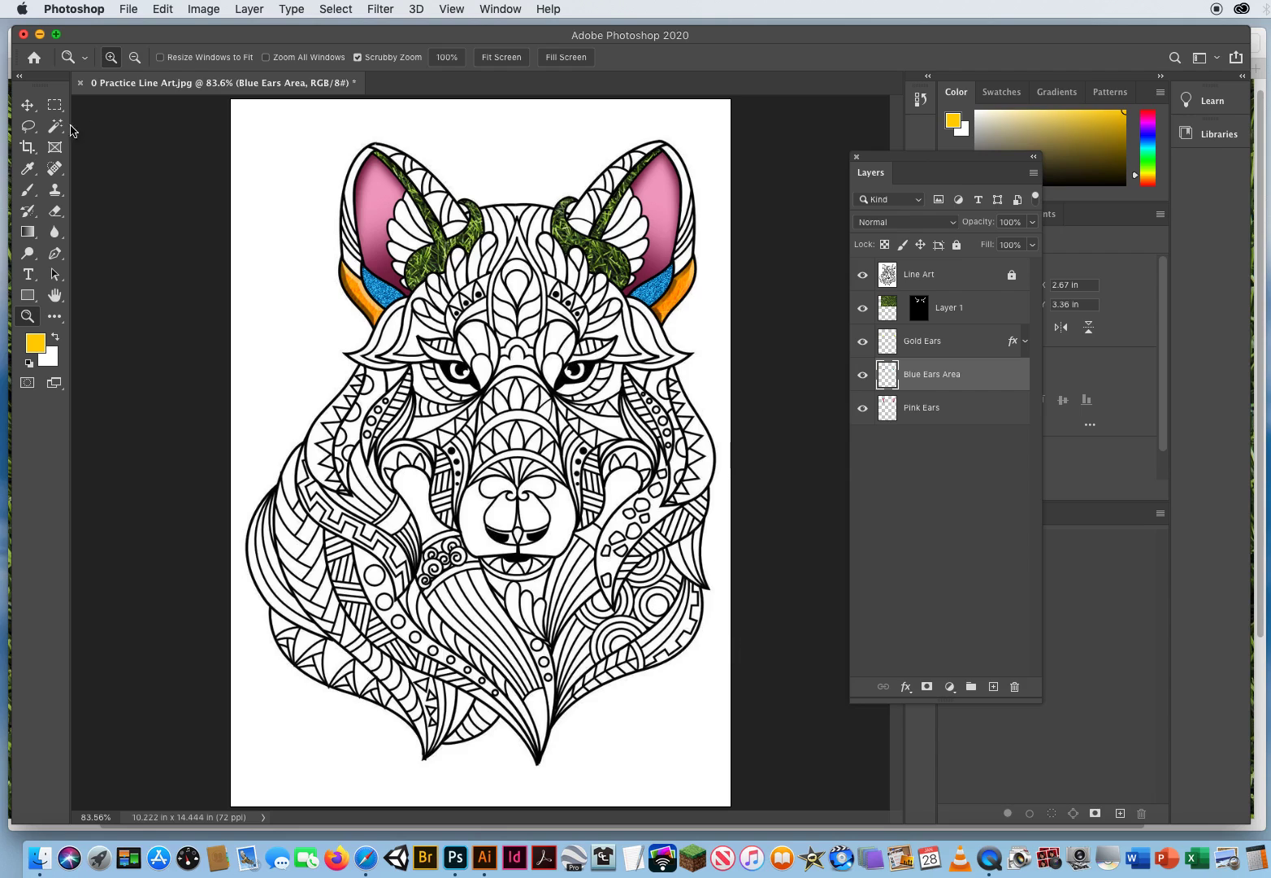
# - Switch to the Move tool and make the masked grass layer active
pyautogui.click(26, 105)
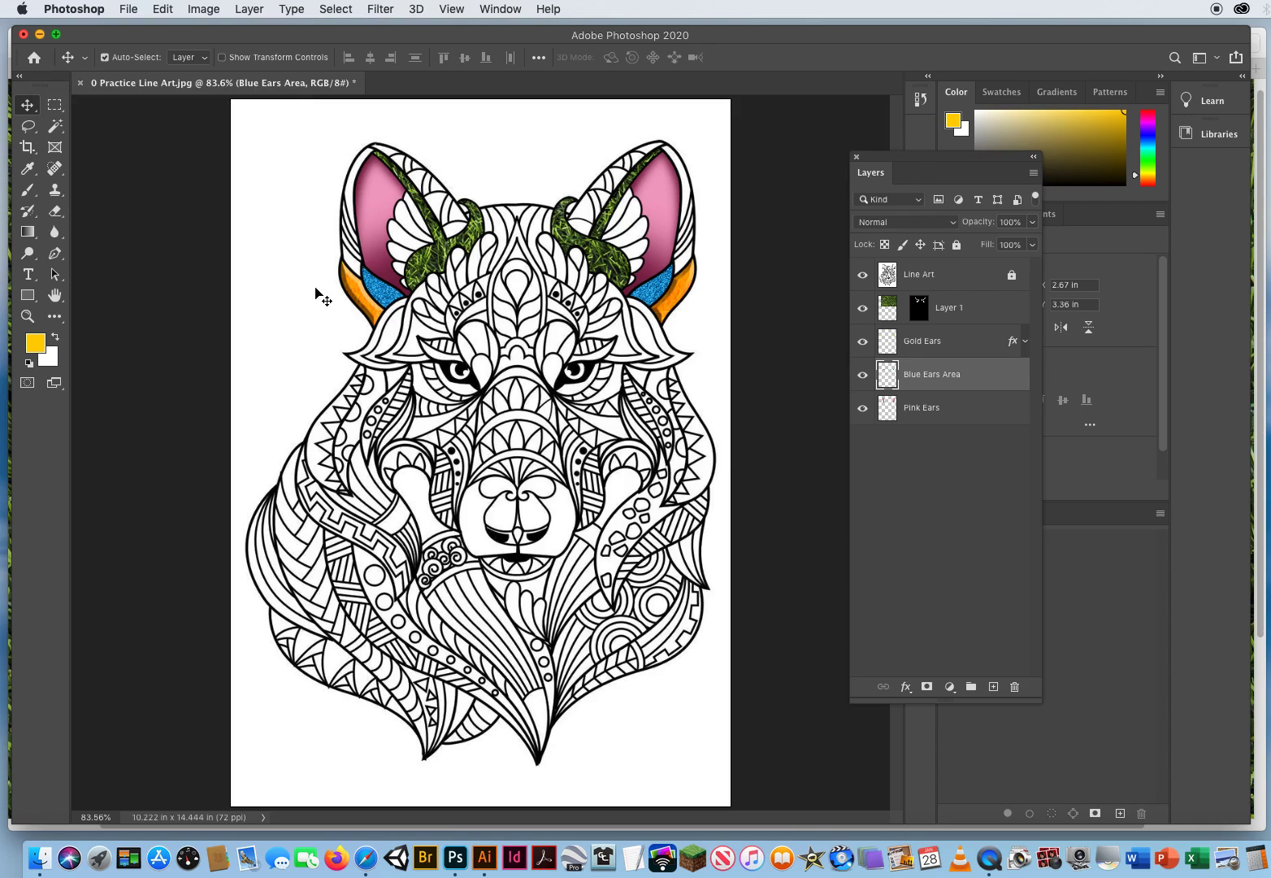
pyautogui.click(130, 10)
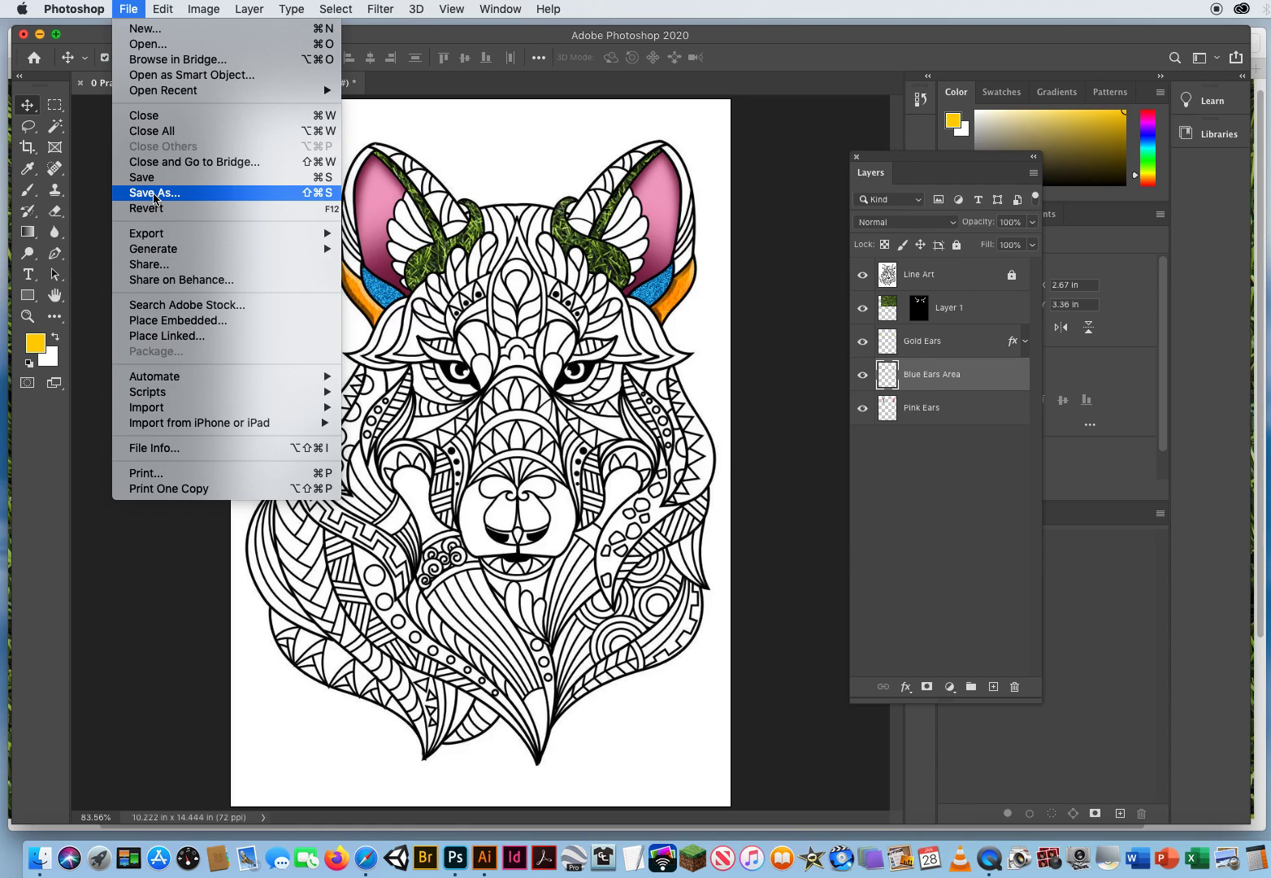
pyautogui.click(499, 32)
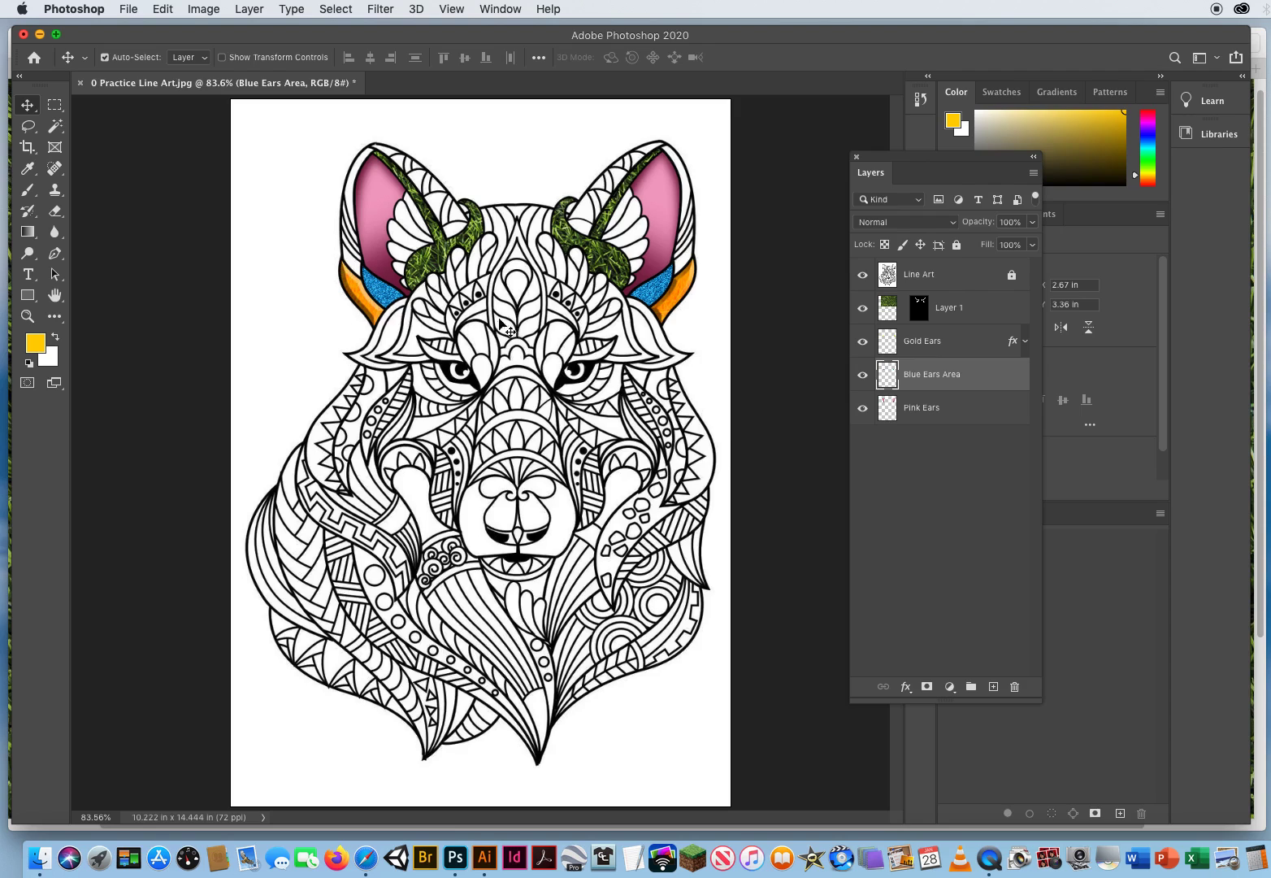
pyautogui.click(1007, 346)
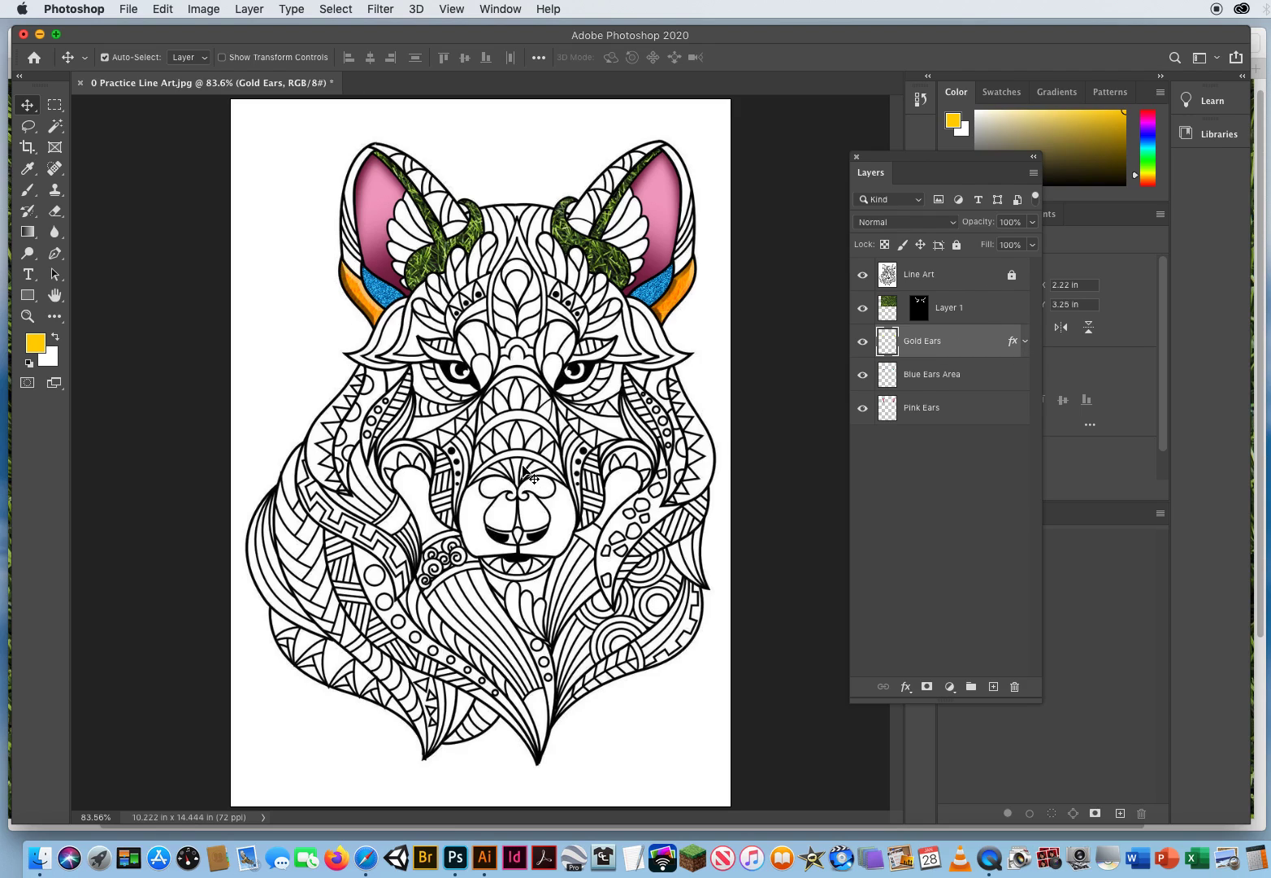
pyautogui.click(983, 311)
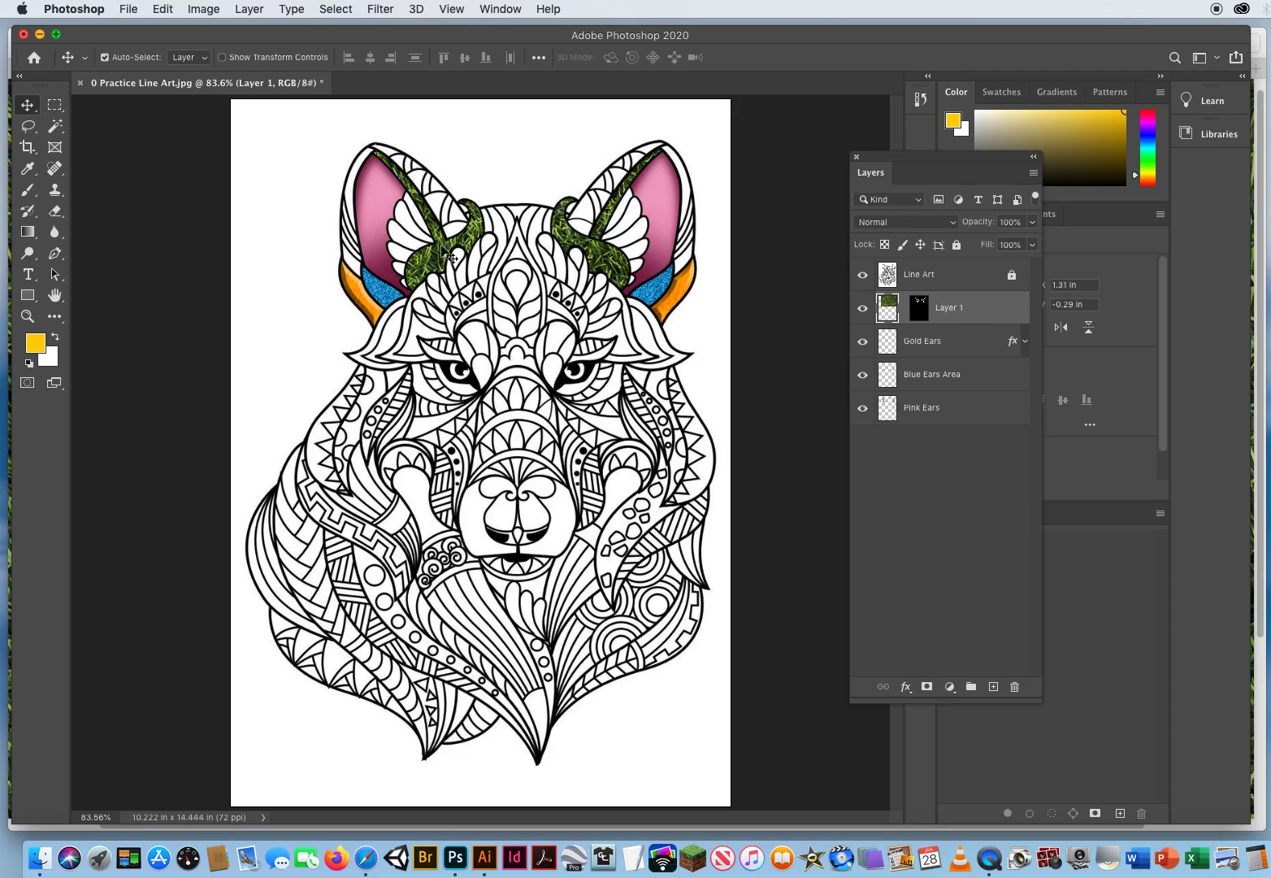